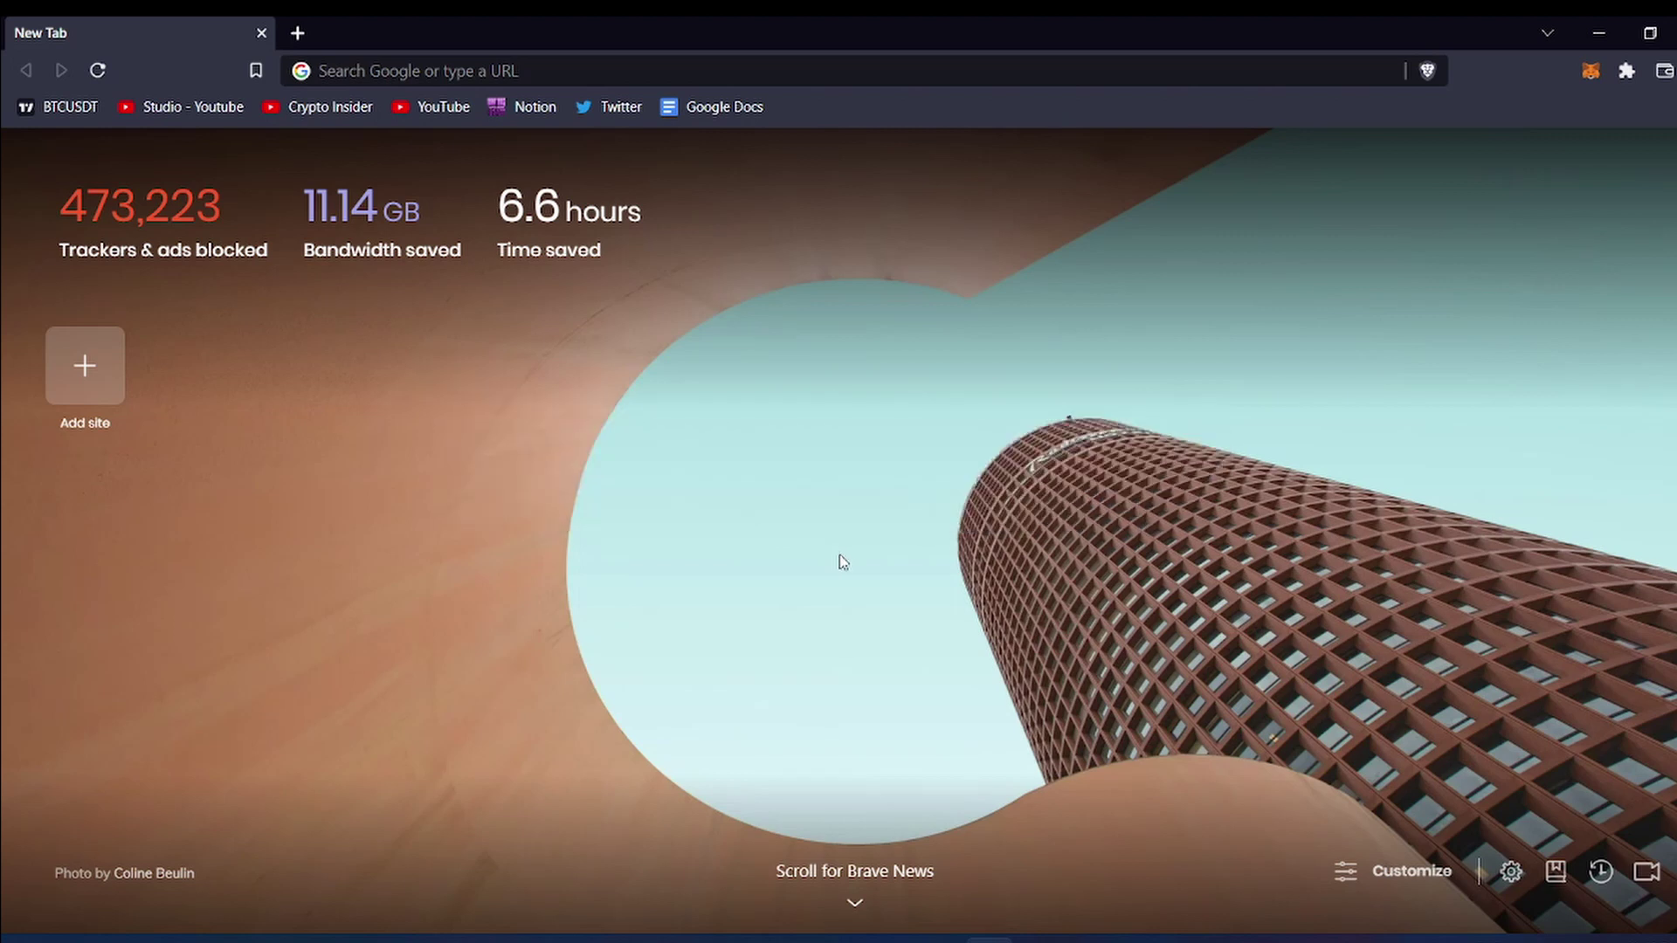
- Switch to Photoshop and create a new 1000 × 1000 pixel document at 300 pixels/inch with a transparent background
{"action": "left_click", "coordinate": [1087, 940]}
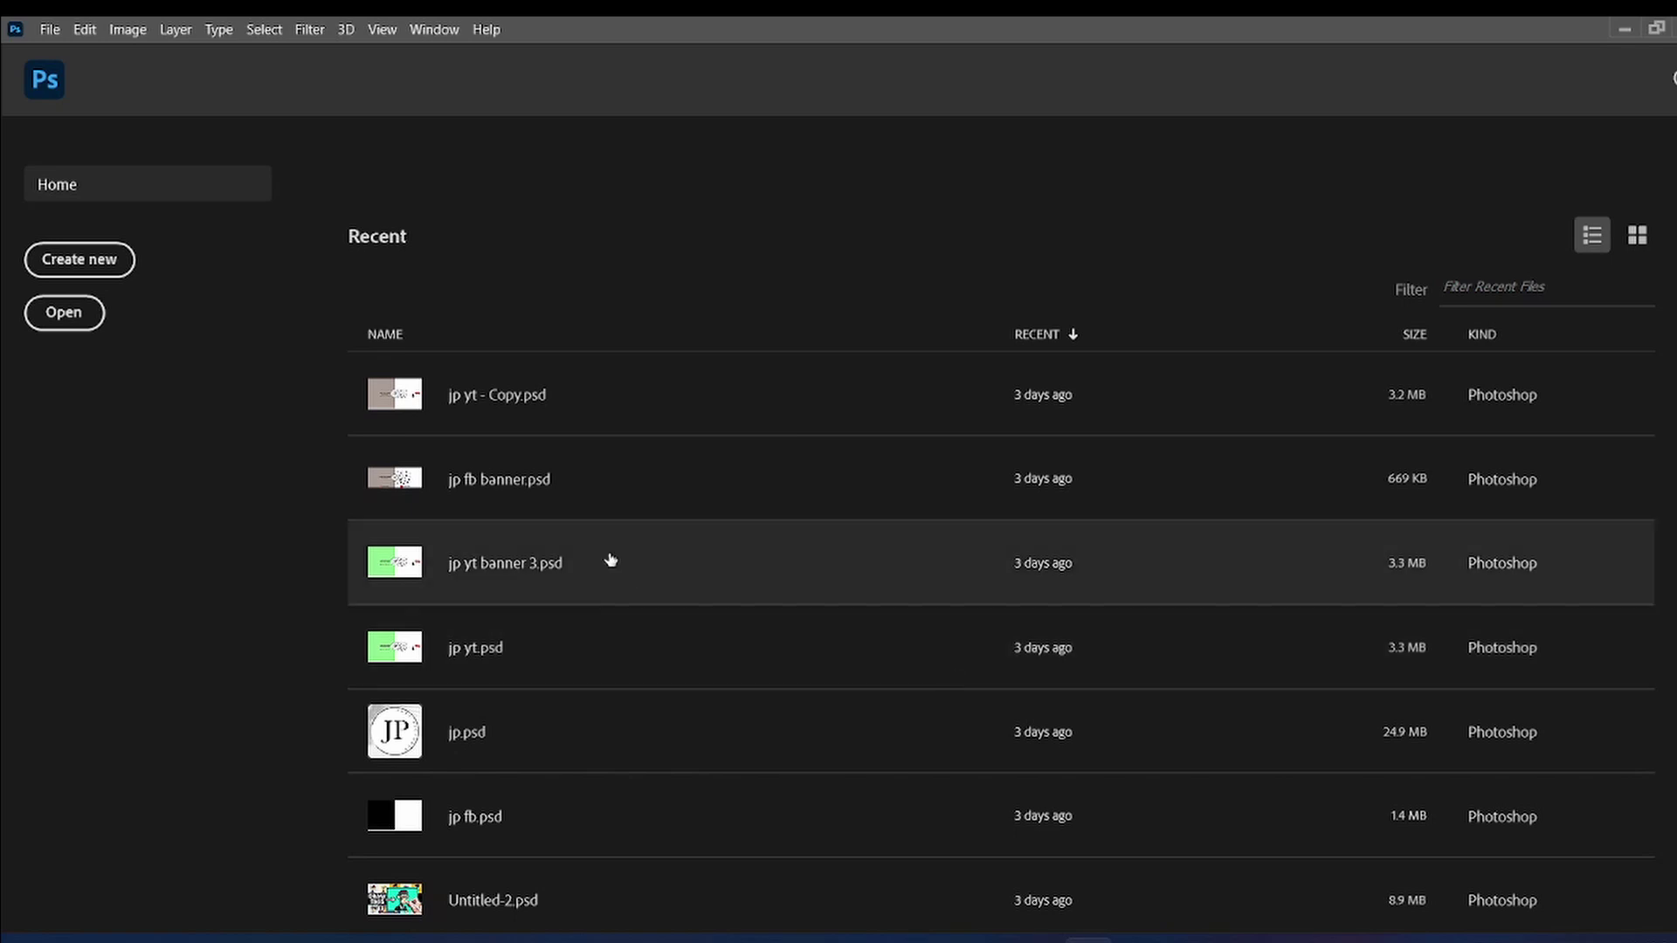
{"action": "left_click", "coordinate": [113, 262]}
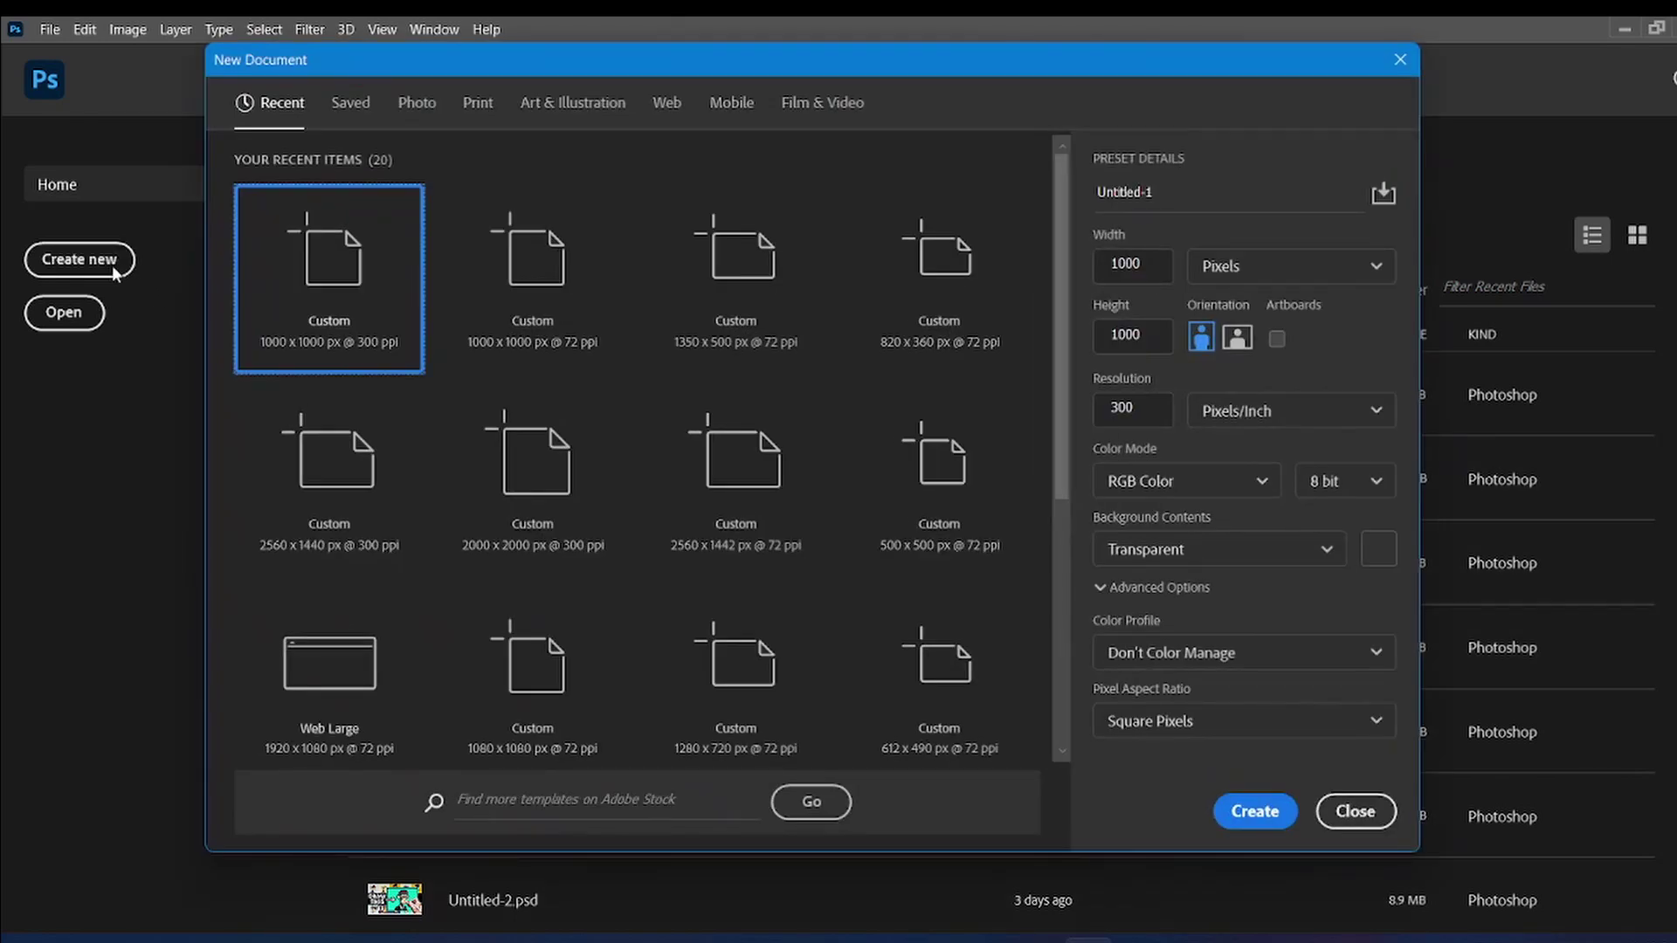
{"action": "double_click", "coordinate": [1126, 264]}
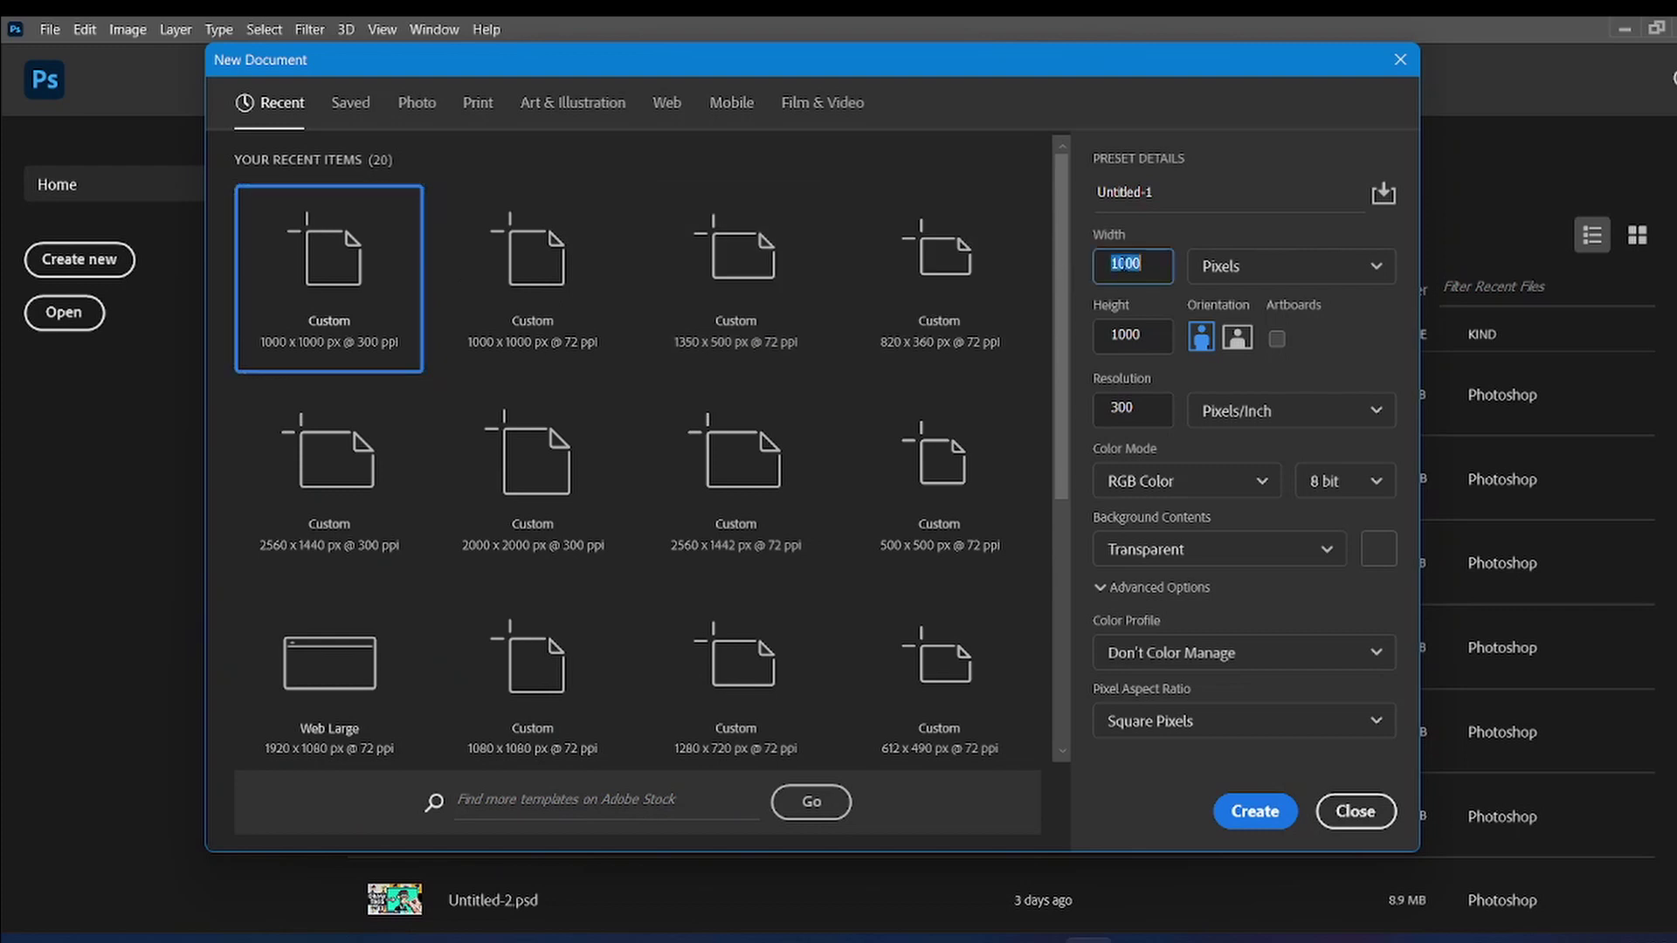
{"action": "type", "text": "1000"}
{"action": "left_click", "coordinate": [1208, 226]}
{"action": "left_click", "coordinate": [1183, 550]}
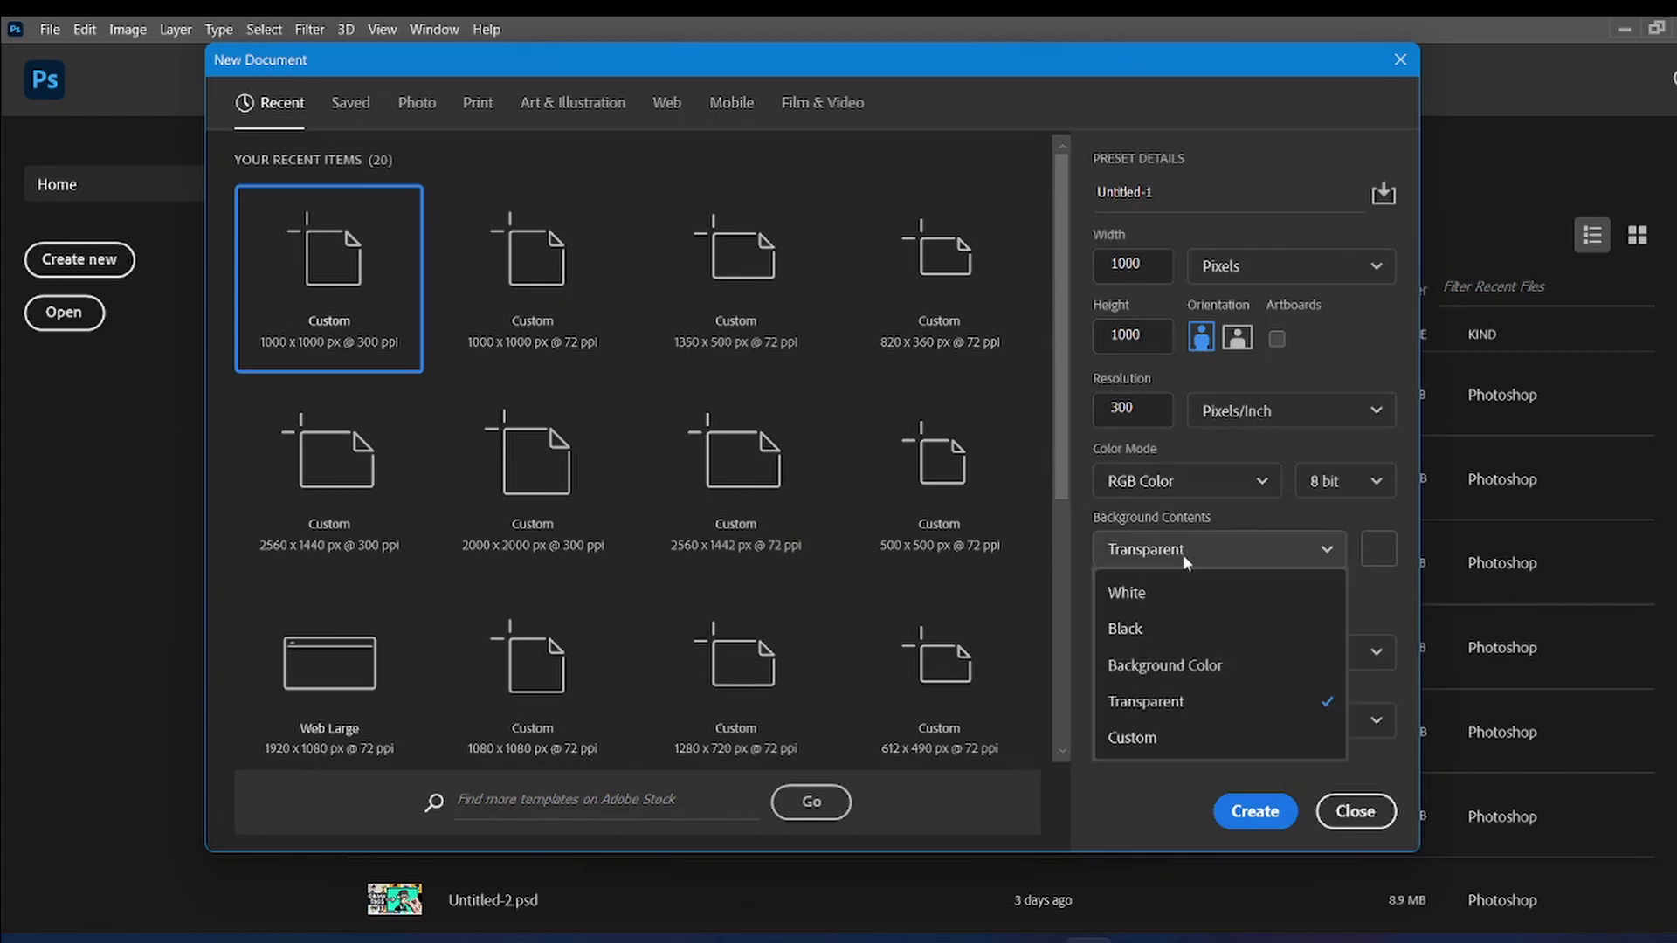
{"action": "left_click", "coordinate": [1206, 691]}
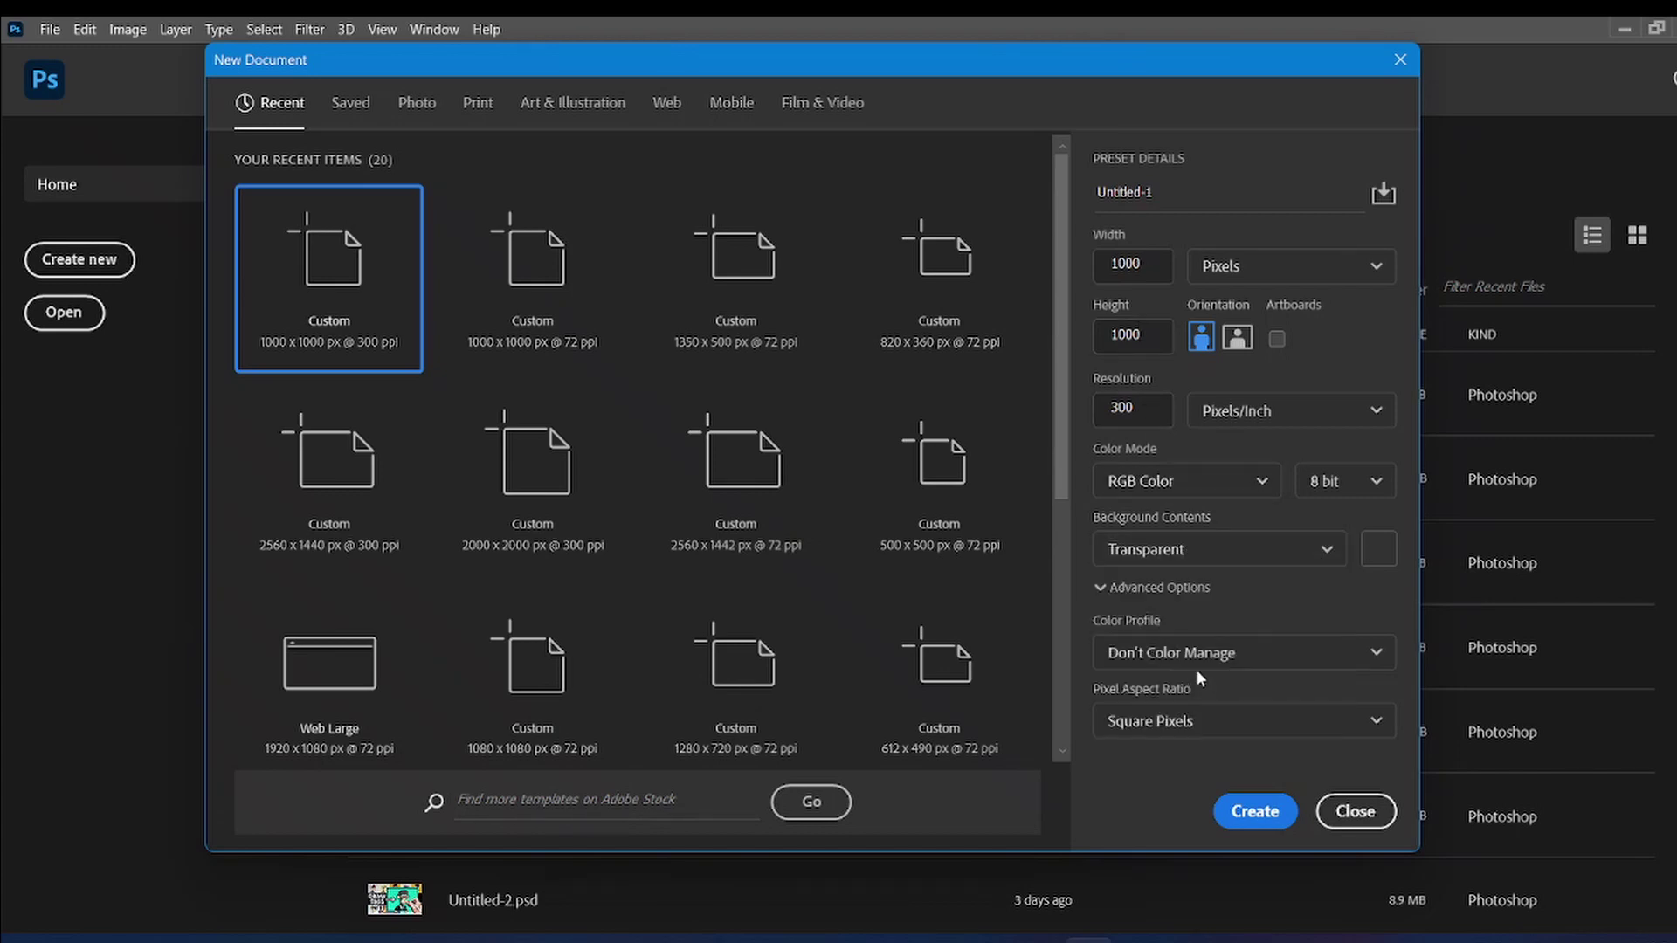
{"action": "left_click", "coordinate": [1267, 820]}
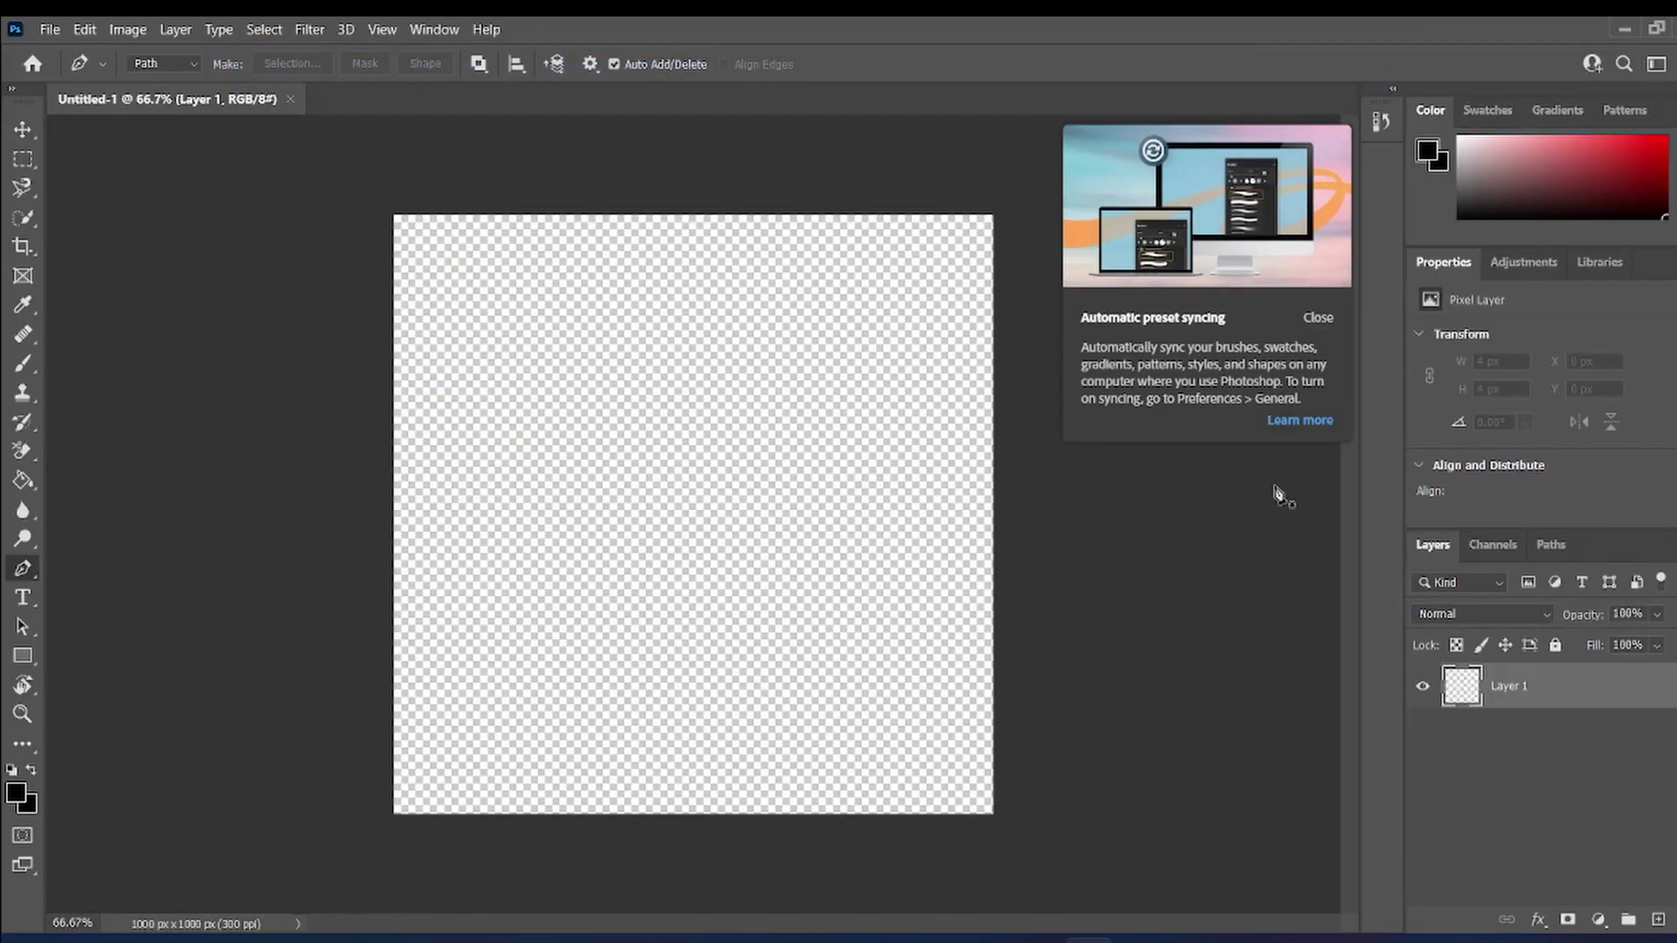
{"action": "left_click", "coordinate": [1316, 321]}
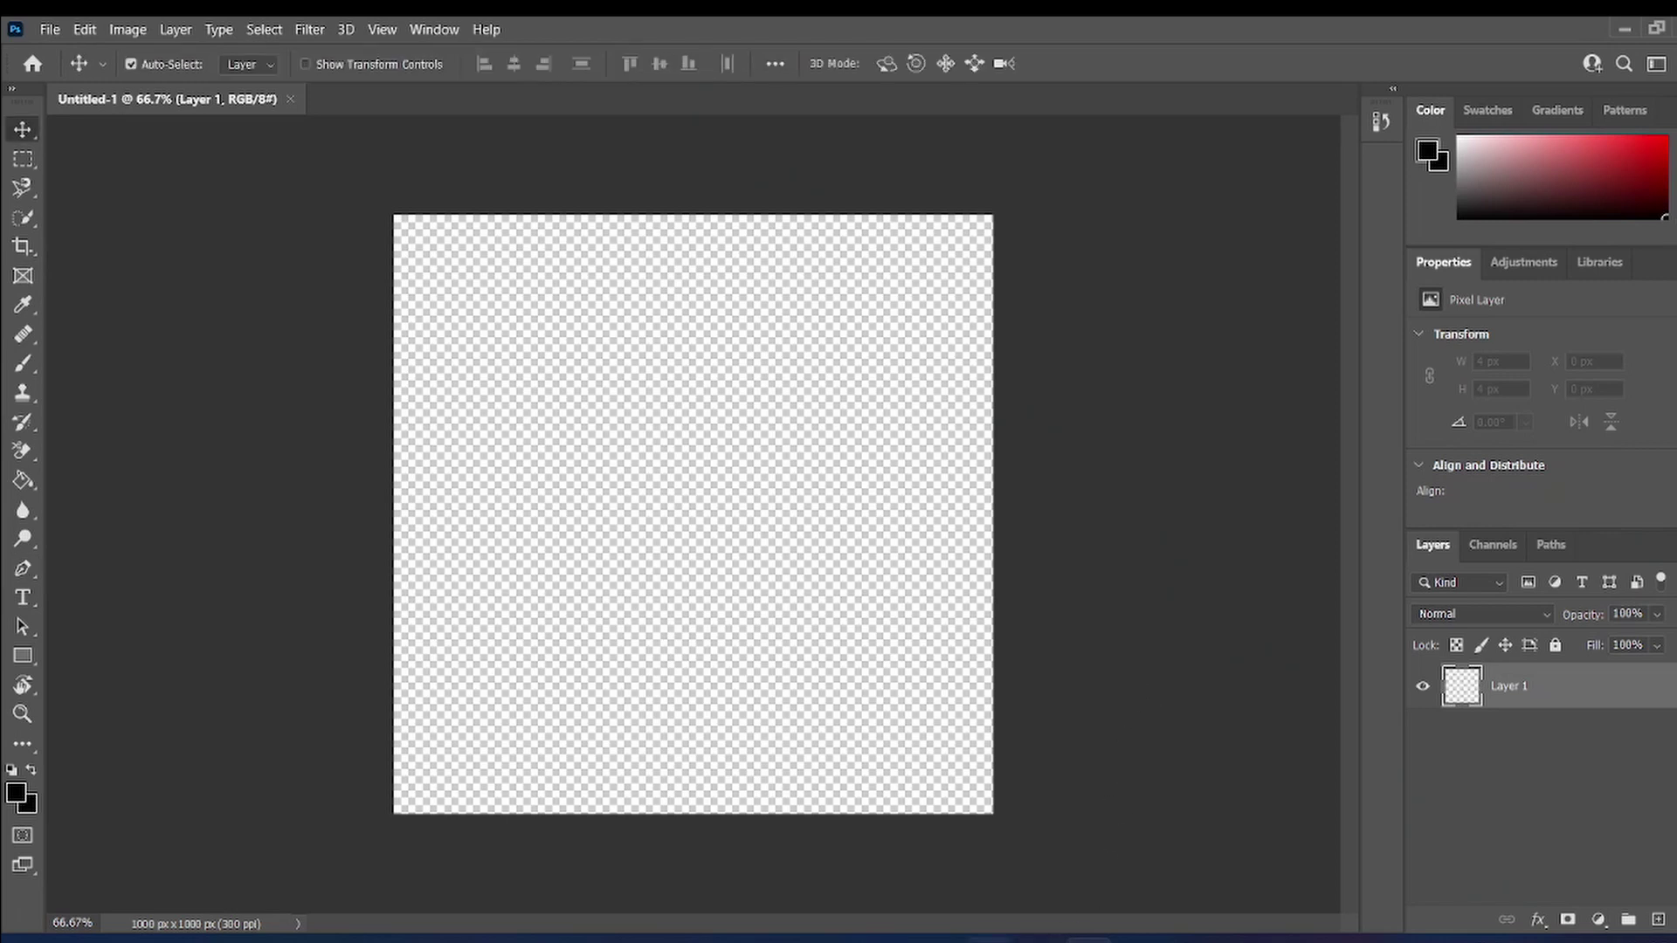
- Switch to the Brave browser and search Google Images for "cat drawing"
{"action": "left_click", "coordinate": [1041, 940]}
{"action": "left_click", "coordinate": [428, 72]}
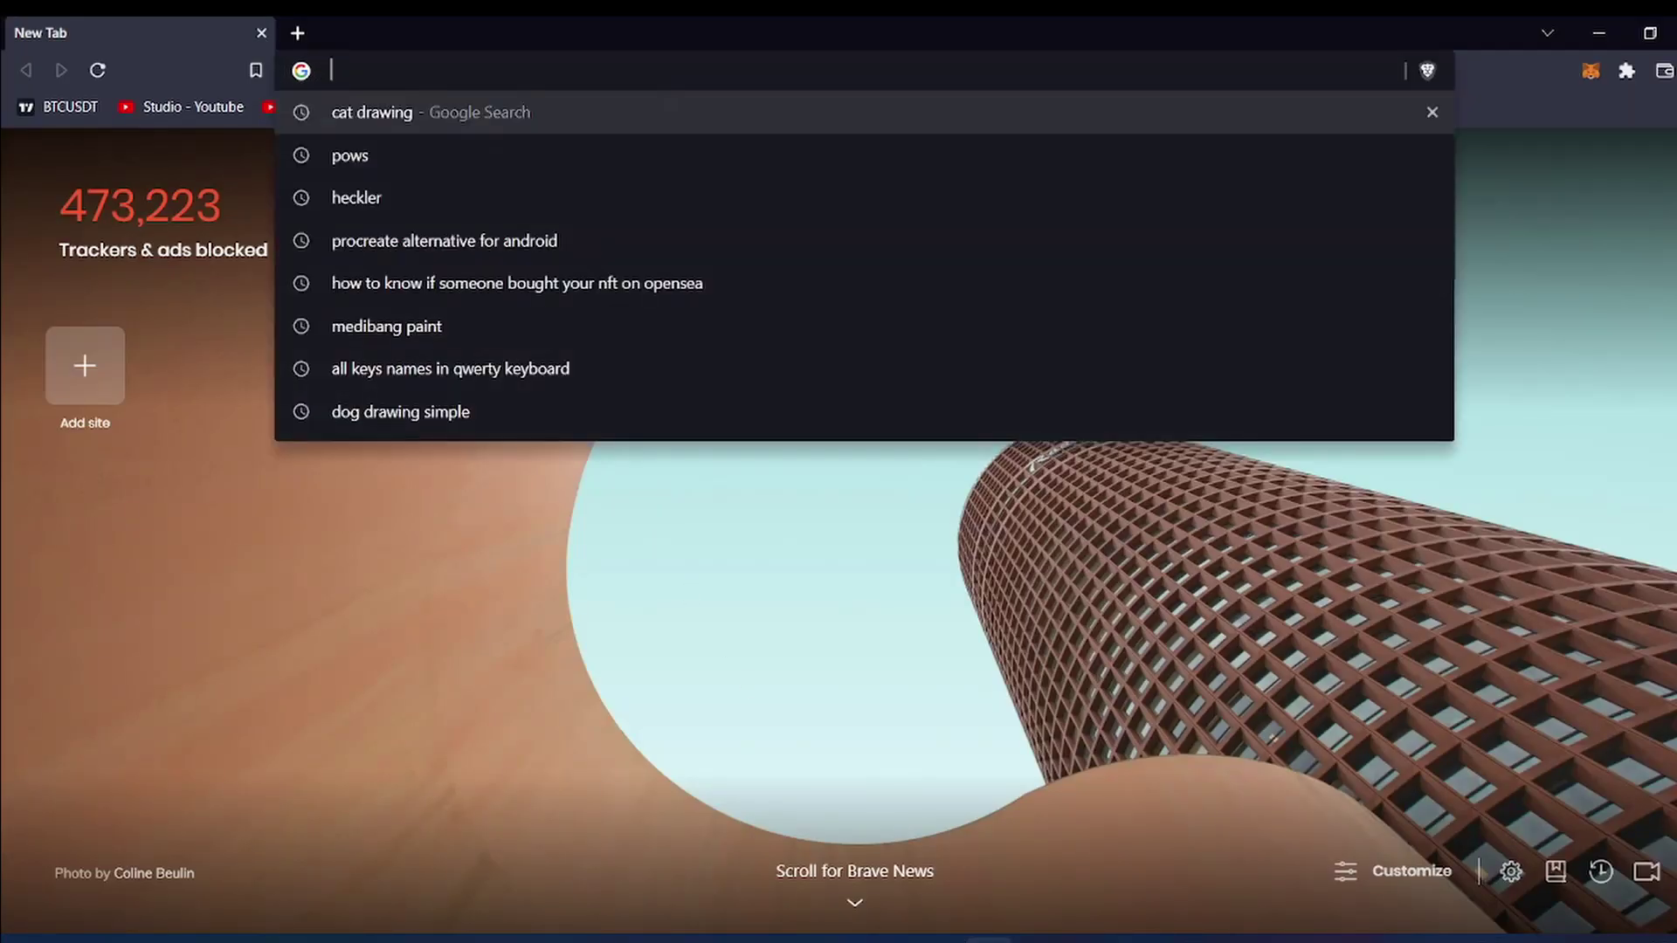
{"action": "type", "text": "cat"}
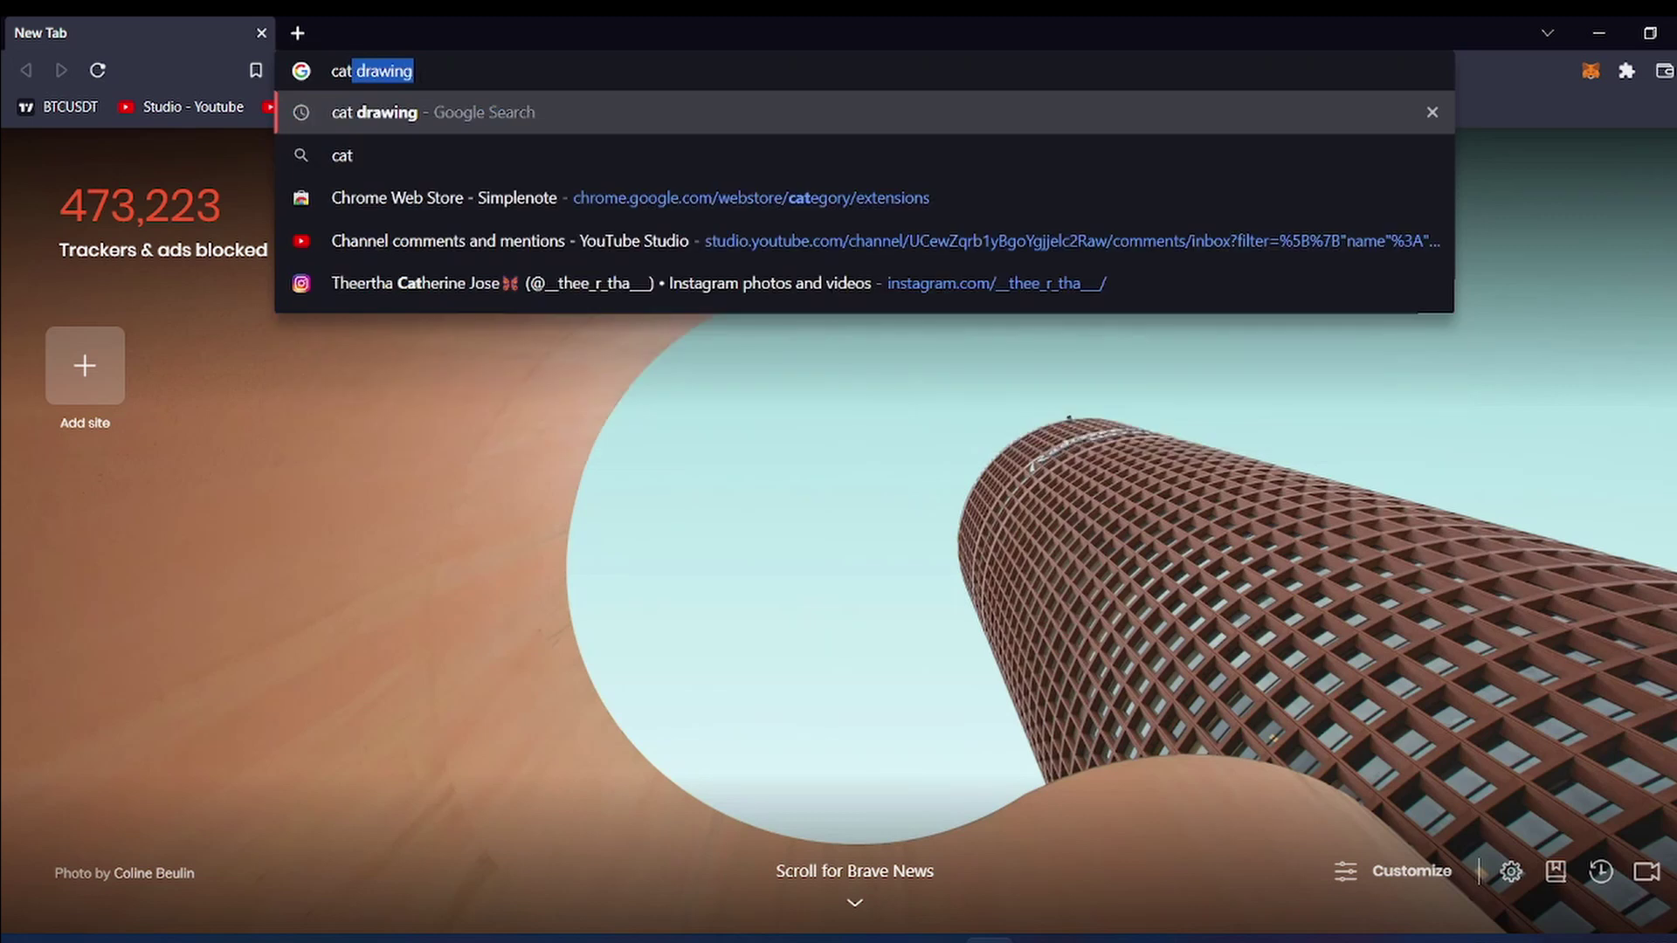
{"action": "key", "text": "Return"}
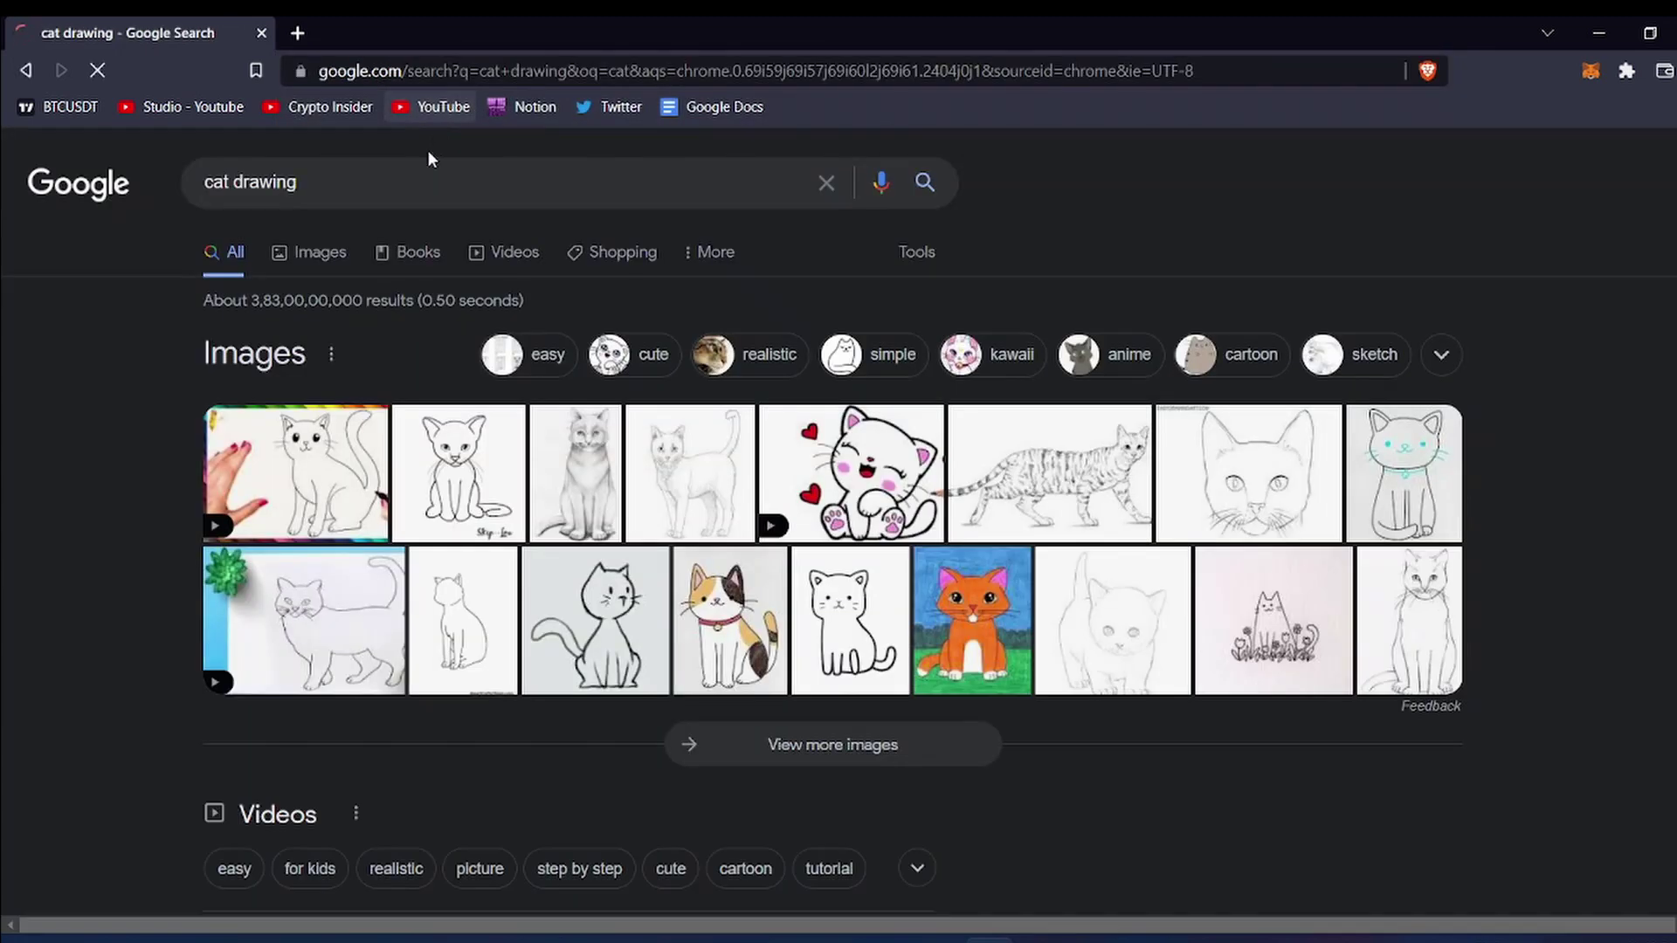
{"action": "left_click", "coordinate": [316, 251]}
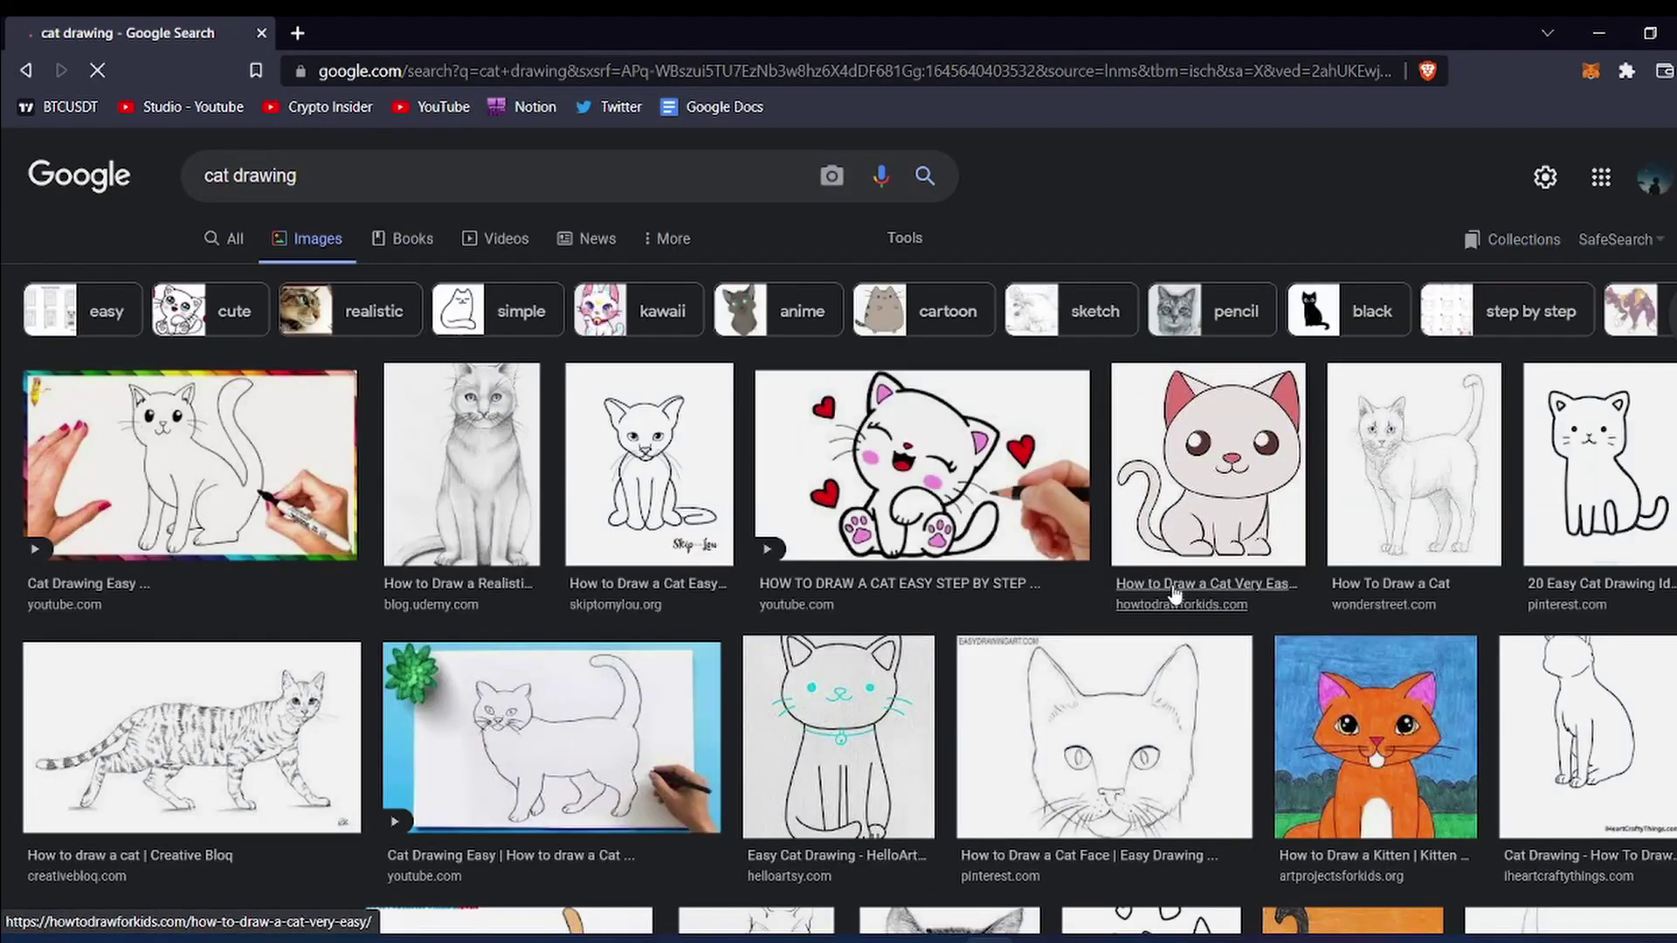
- Open the How to Draw a Cat Very Easy picture and save it as how-to-draw-a-cat
{"action": "left_click", "coordinate": [1196, 515]}
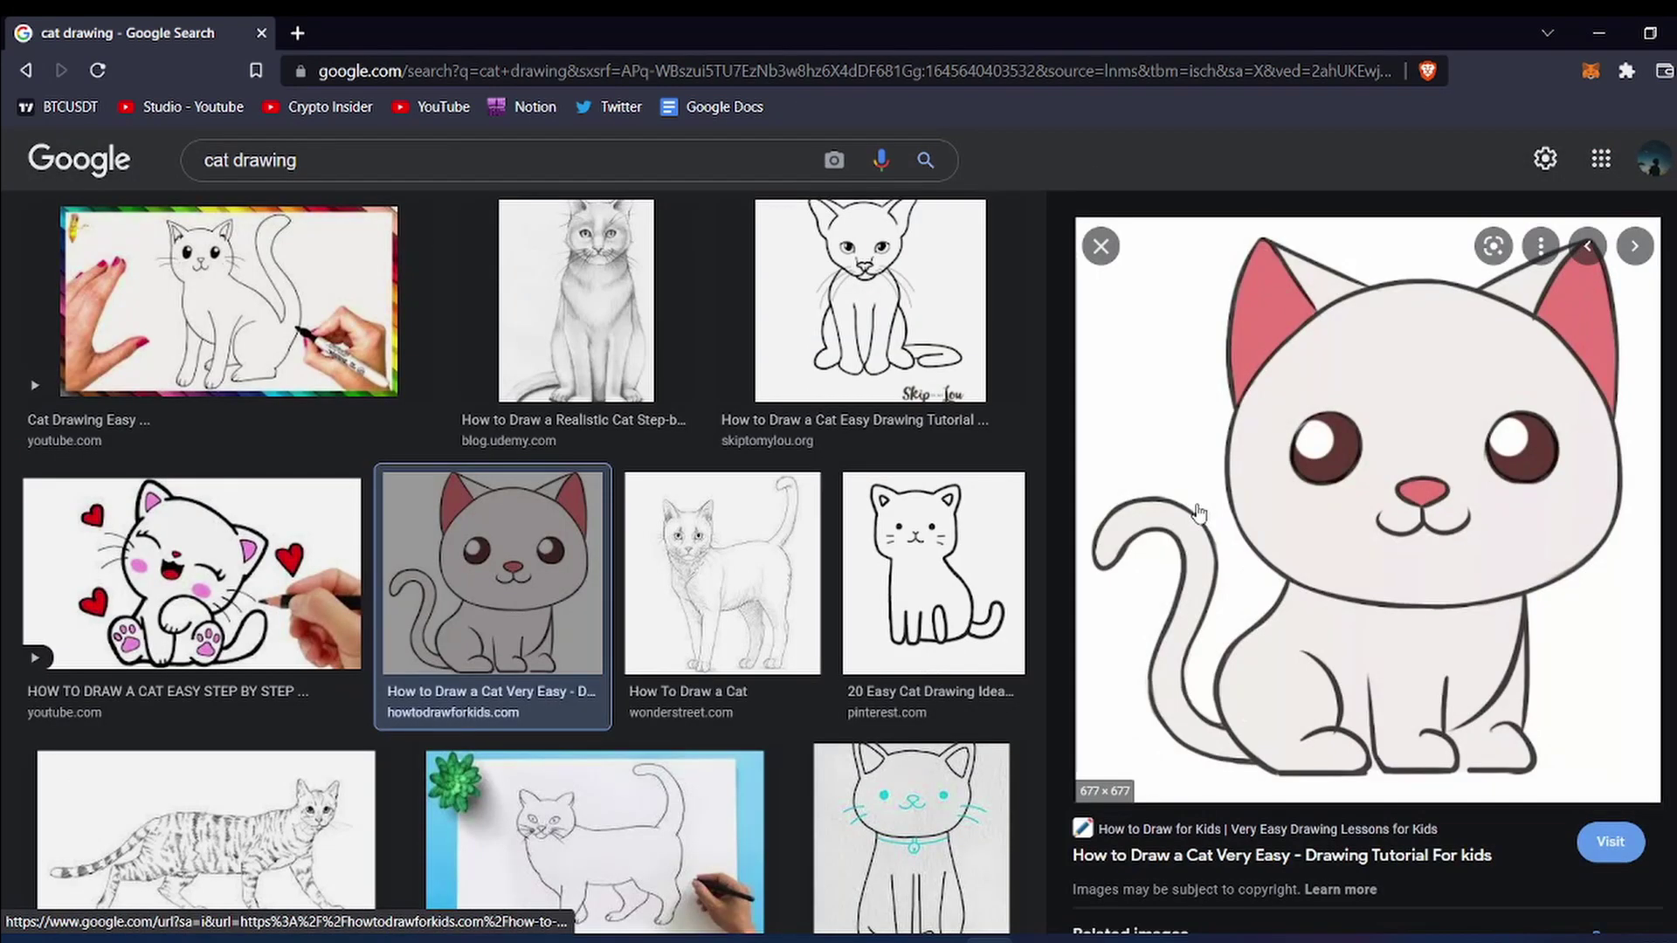
{"action": "right_click", "coordinate": [1199, 505]}
{"action": "left_click", "coordinate": [1281, 335]}
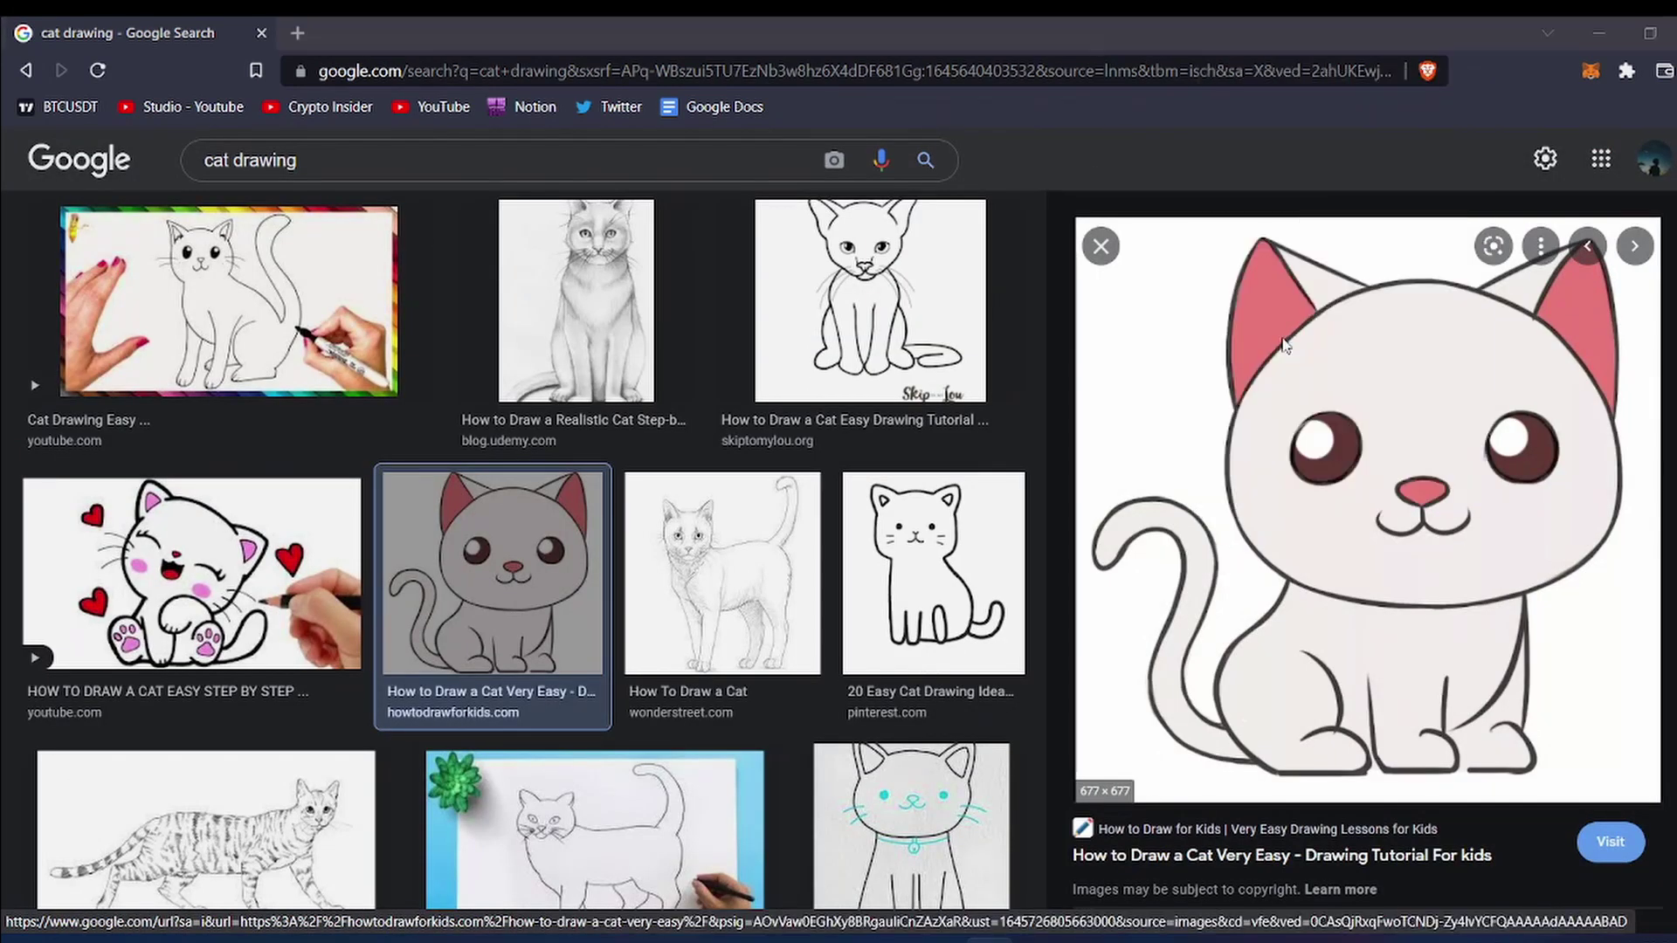
{"action": "key", "text": "Return"}
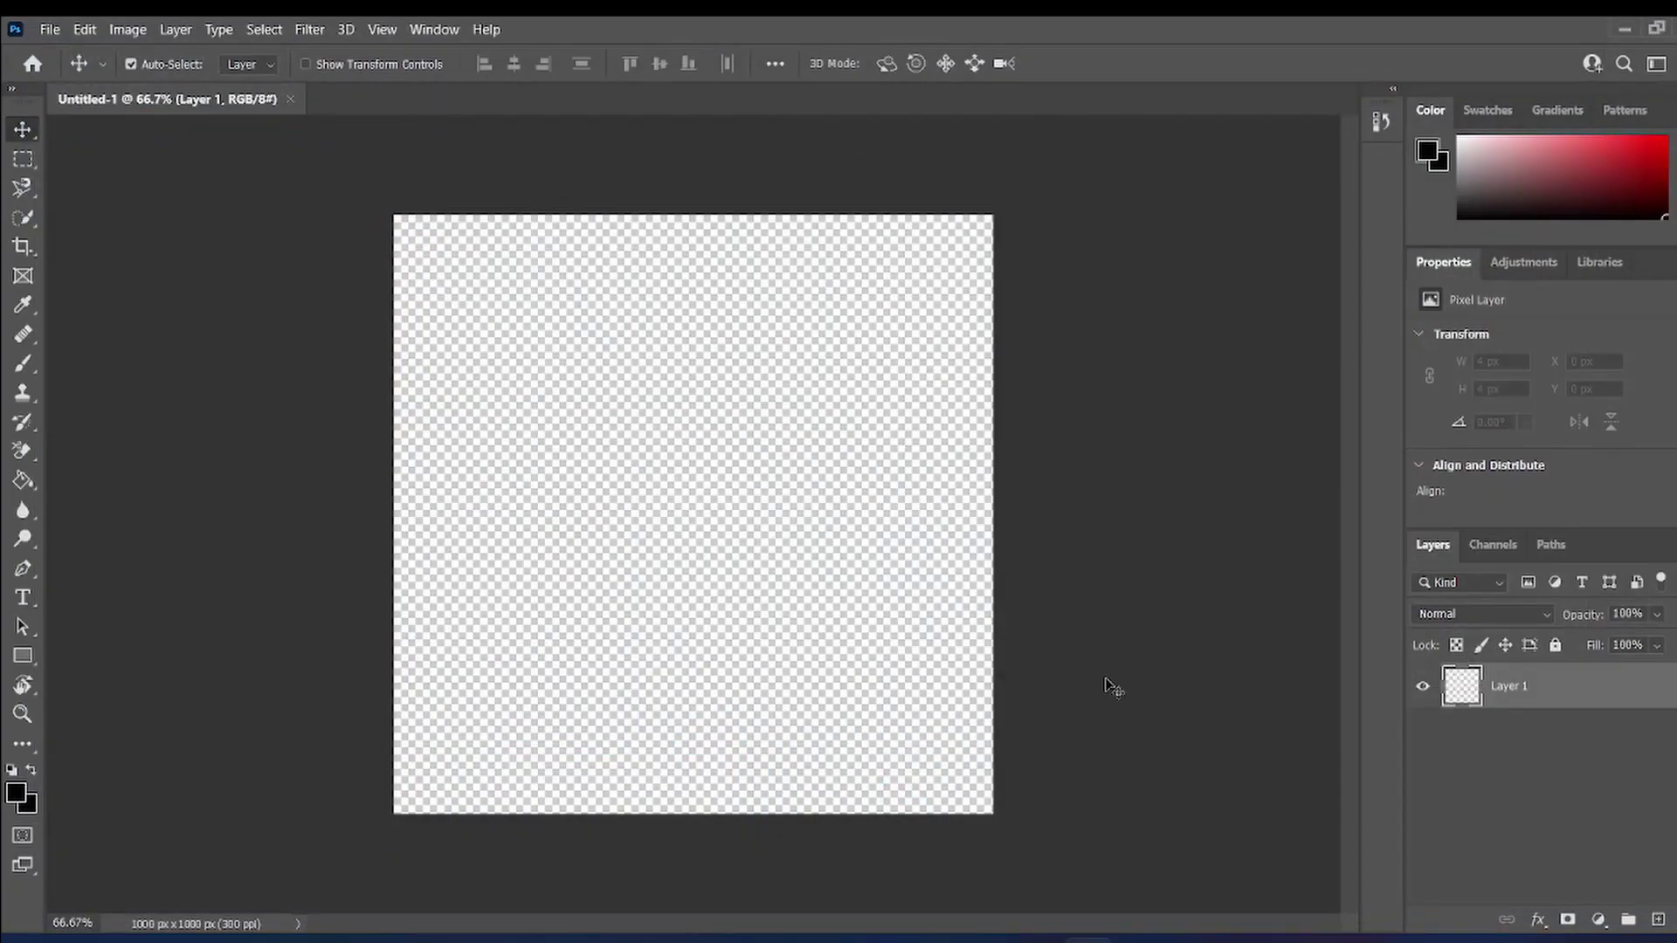
- Place the how-to-draw-a-cat image from the Downloads folder into the blank Photoshop document
{"action": "left_click", "coordinate": [872, 917]}
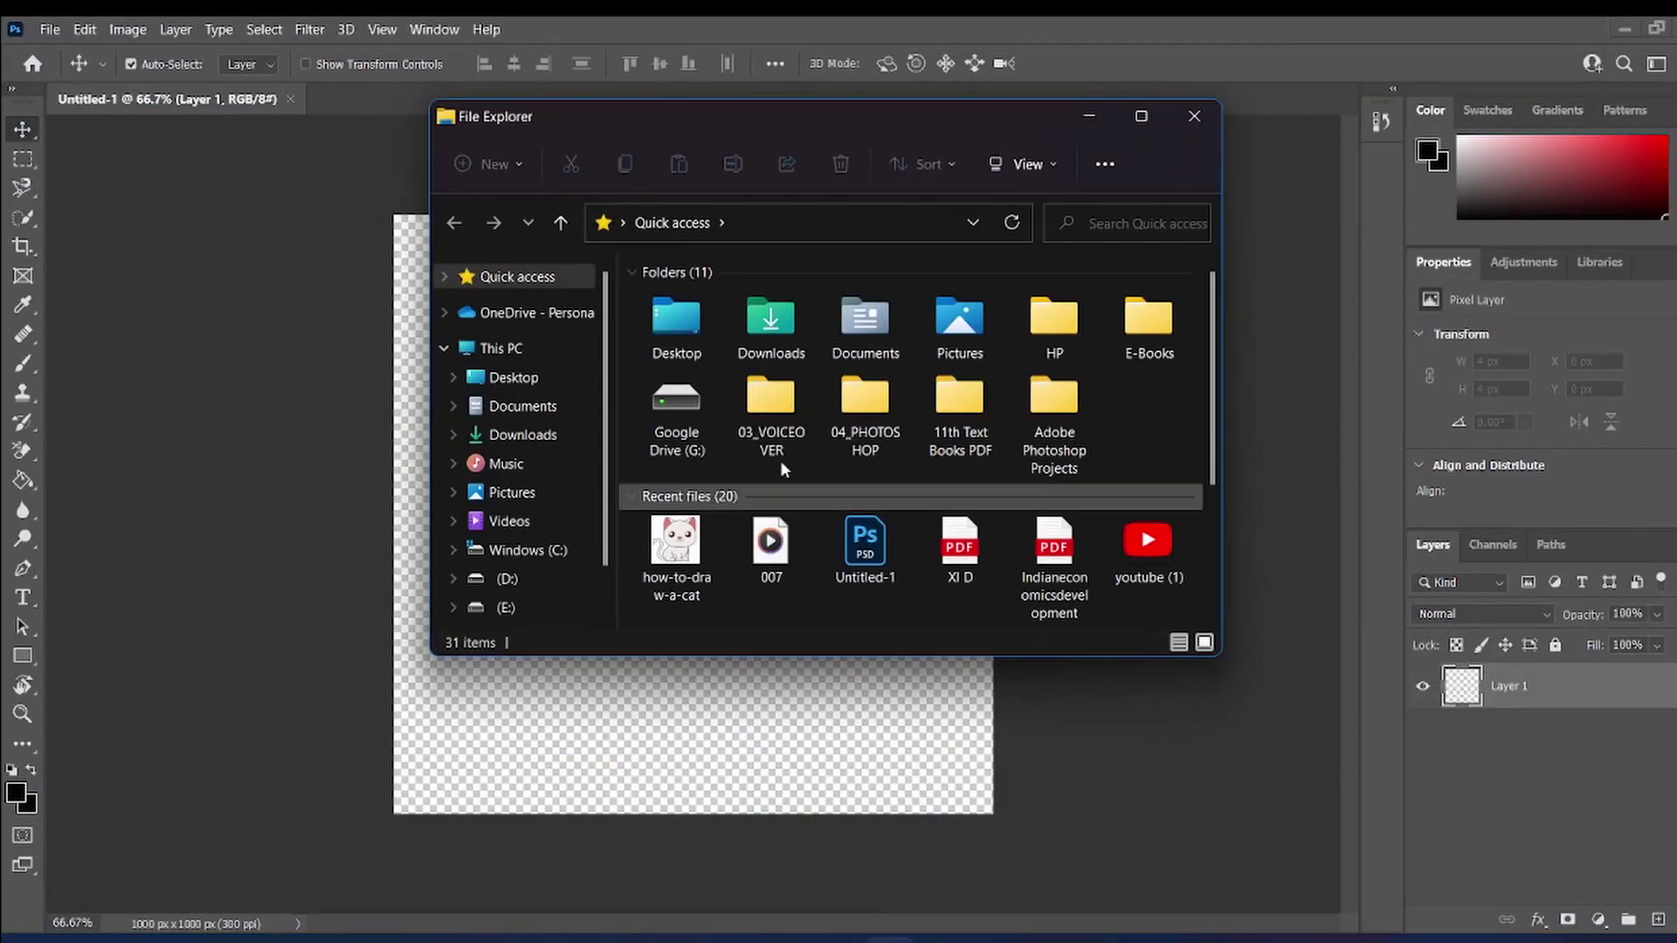
{"action": "left_click", "coordinate": [779, 347]}
{"action": "double_click", "coordinate": [780, 348]}
{"action": "left_click_drag", "start_coordinate": [678, 329], "coordinate": [572, 693]}
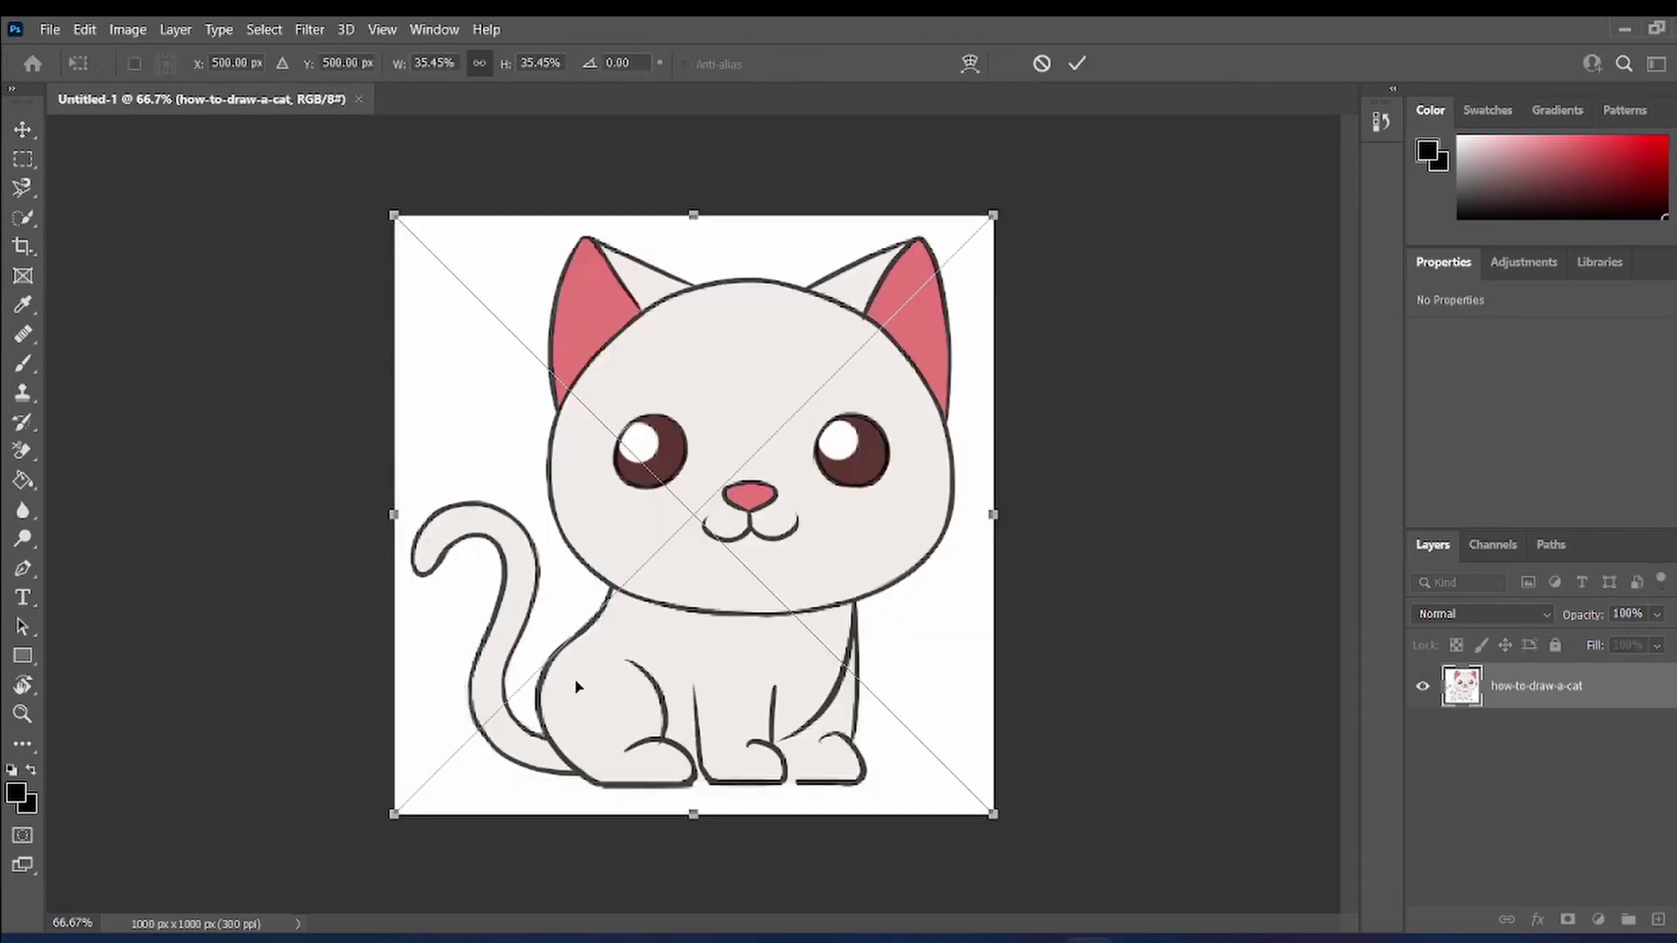
- Scale the placed cat image to 35.40%, commit the placement and nudge it up 1 px
{"action": "left_click_drag", "start_coordinate": [992, 214], "coordinate": [992, 214]}
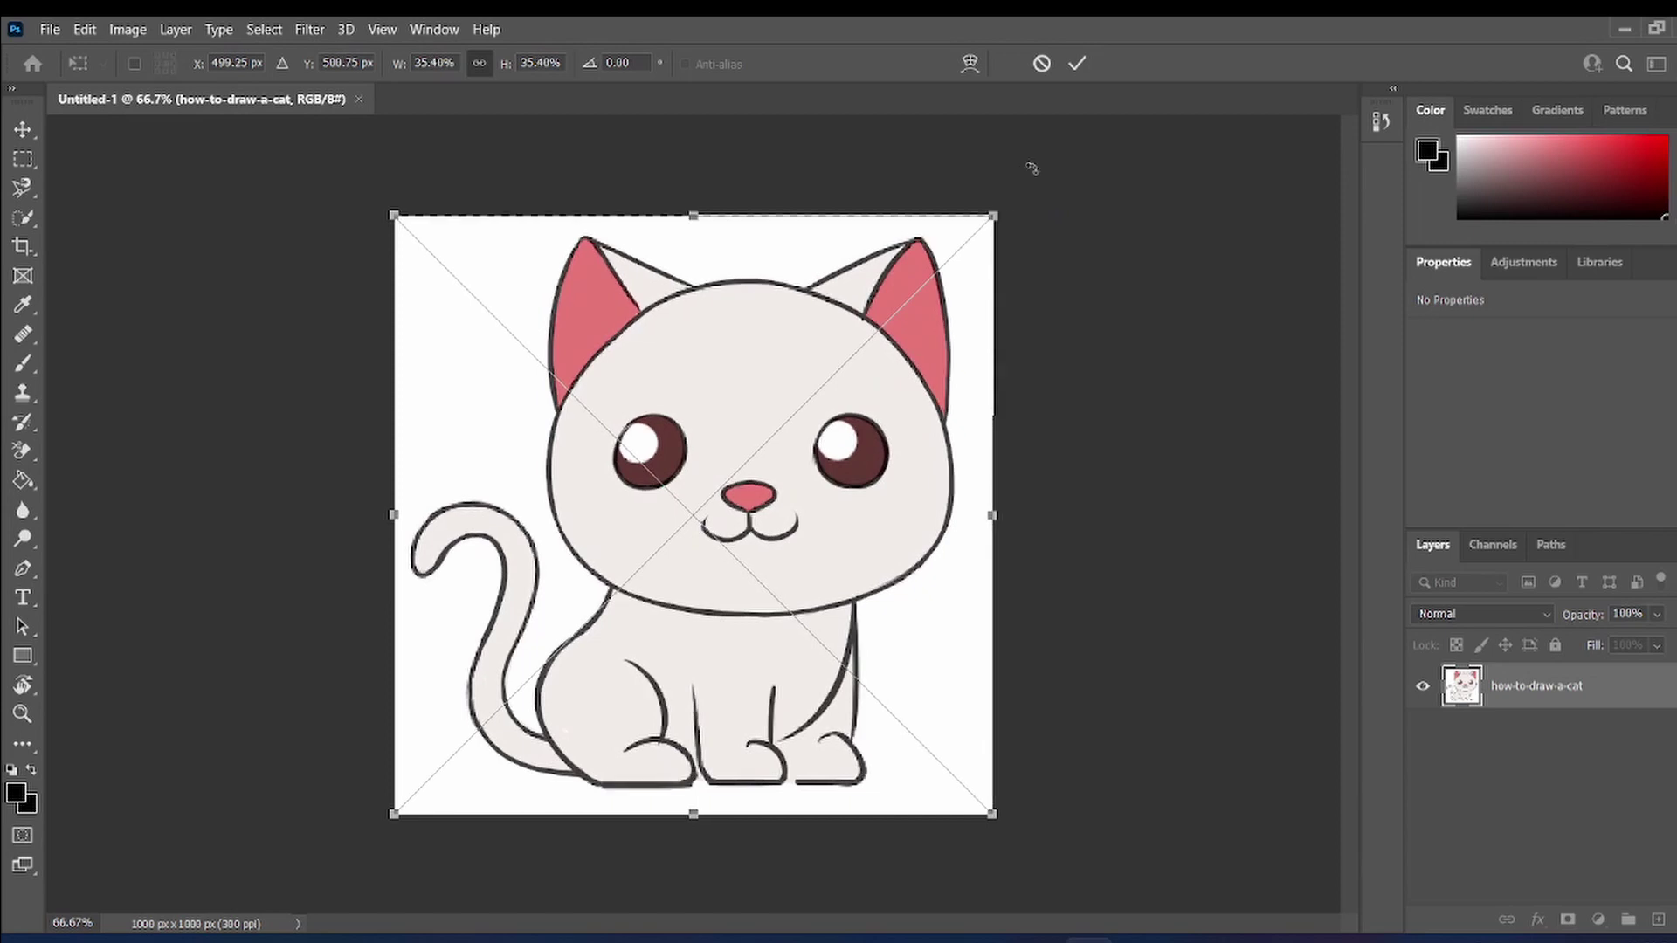
{"action": "left_click", "coordinate": [1077, 63]}
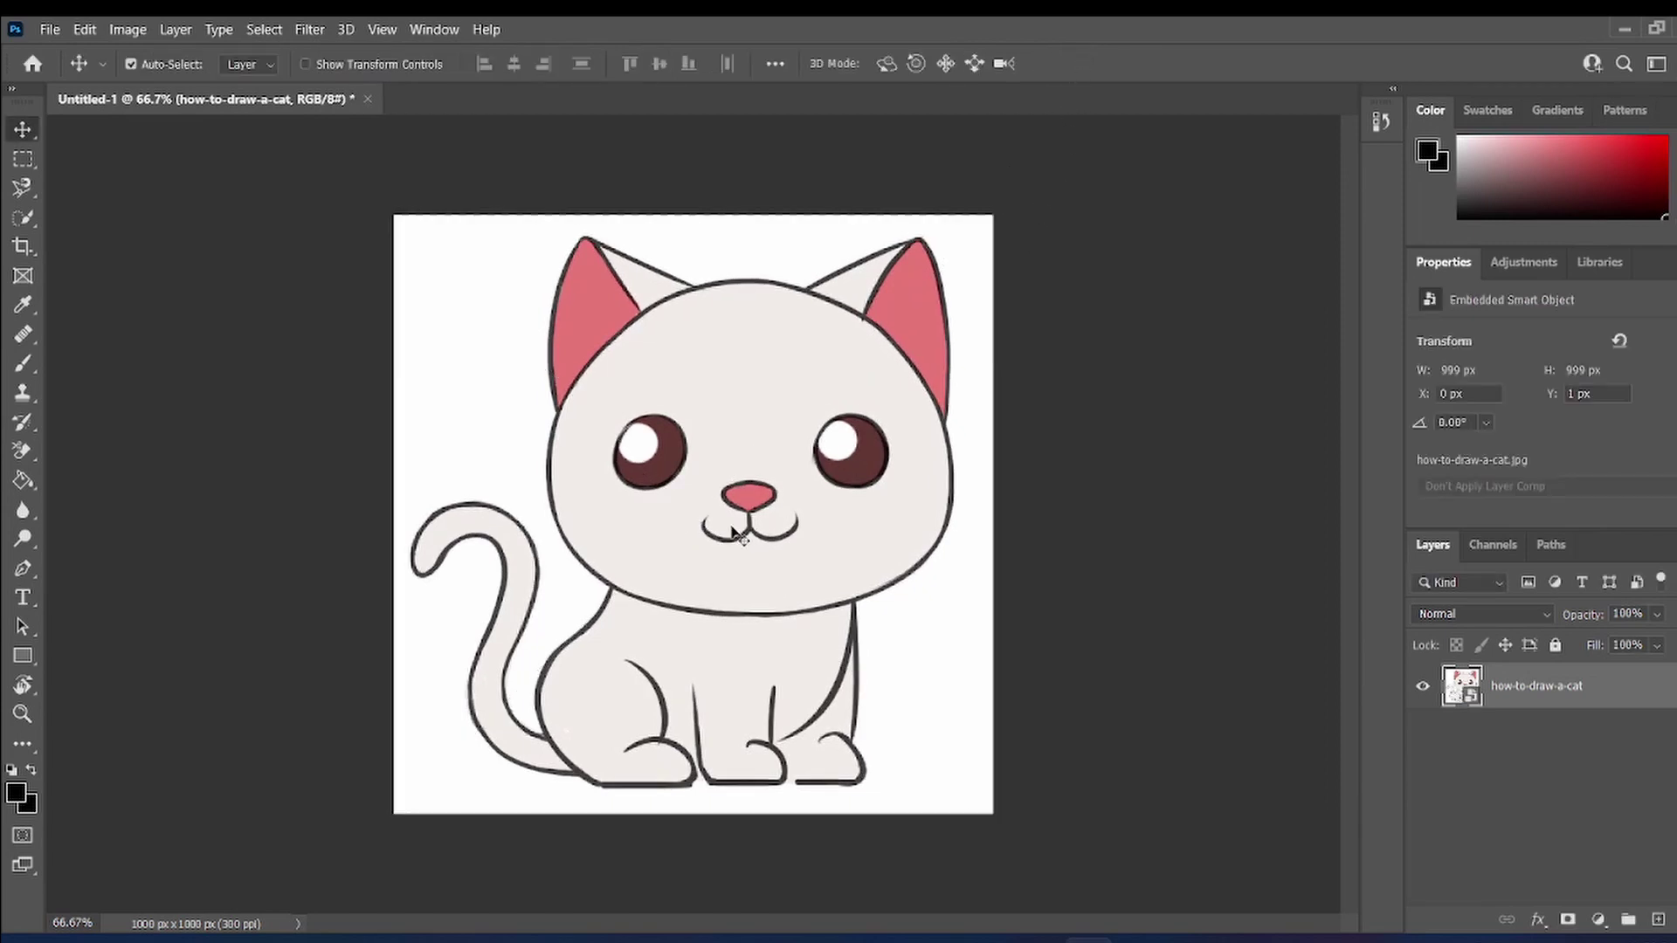
{"action": "key", "text": "Up"}
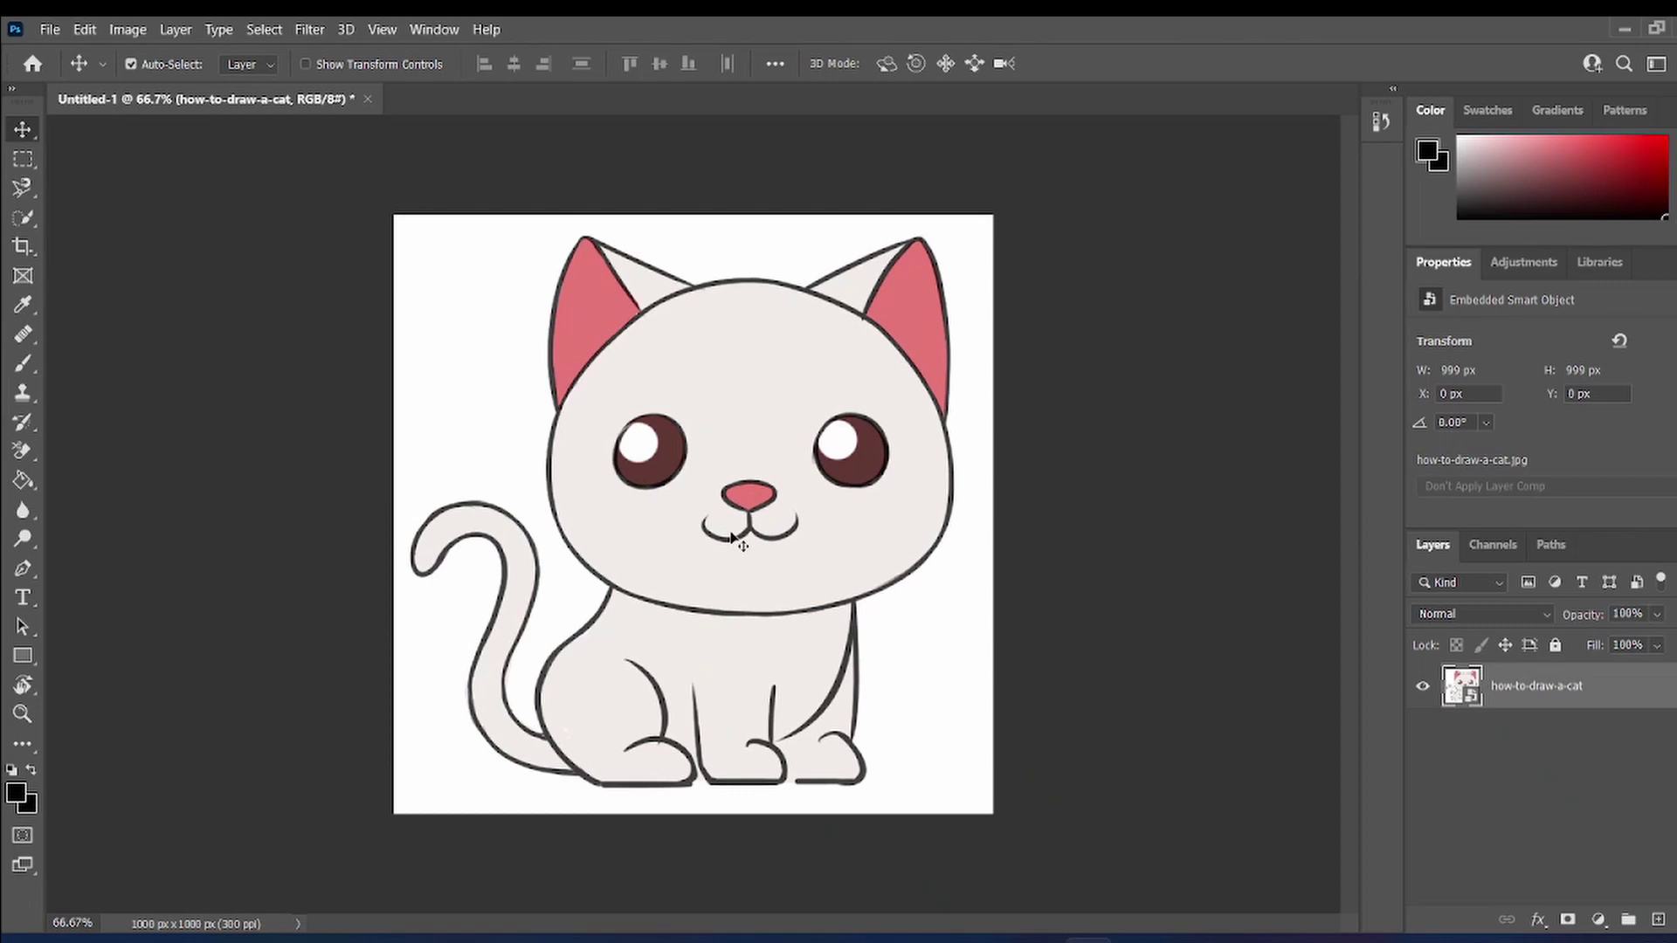
- Rasterize the how-to-draw-a-cat layer for the Brush tool and undo a test stroke painted on it
{"action": "left_click", "coordinate": [23, 364]}
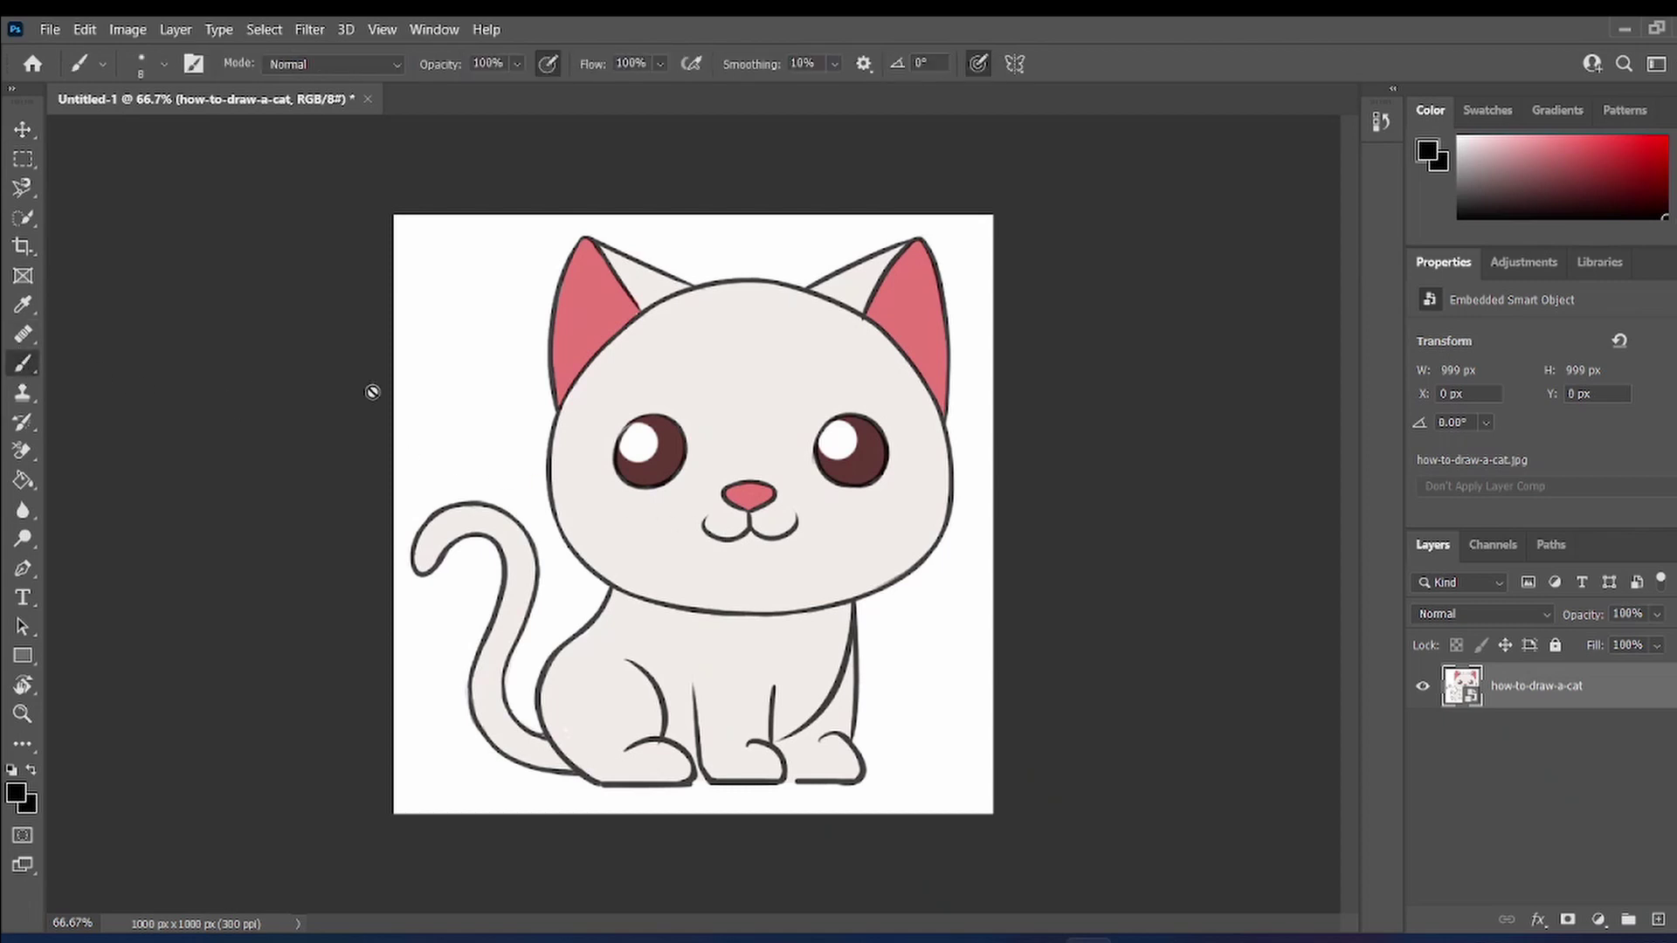
{"action": "left_click", "coordinate": [460, 363]}
{"action": "key", "text": "Return"}
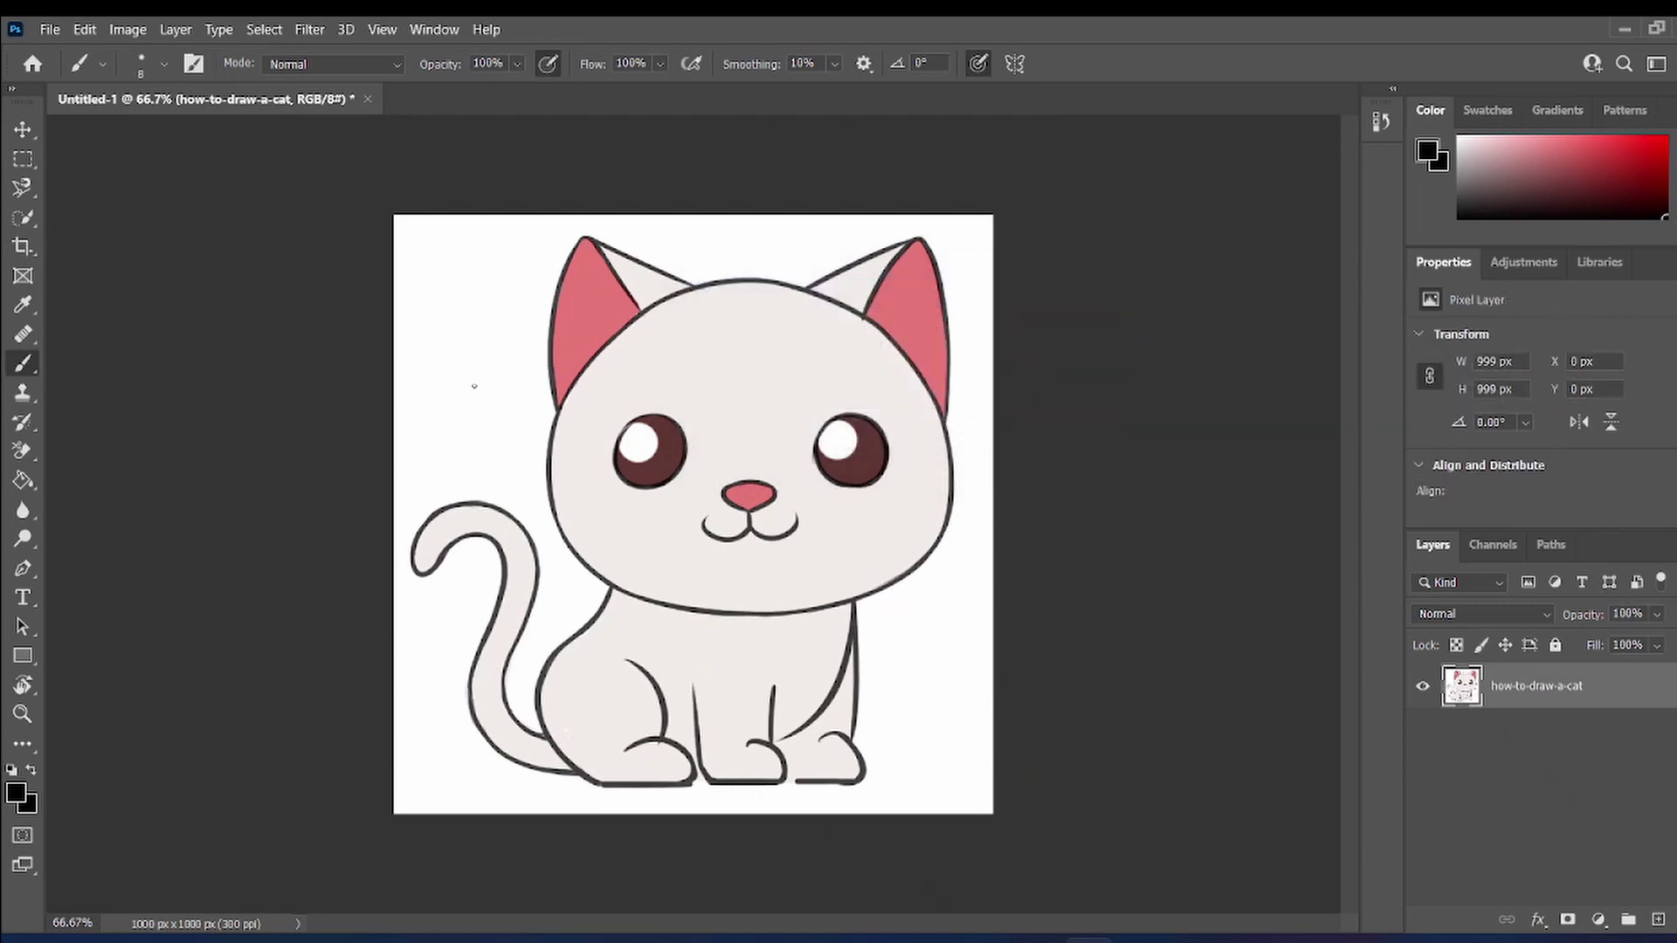
{"action": "mouse_move", "coordinate": [474, 386]}
{"action": "left_mouse_down"}
{"action": "mouse_move", "coordinate": [456, 451]}
{"action": "mouse_move", "coordinate": [515, 492]}
{"action": "left_mouse_up"}
{"action": "key", "text": "ctrl+z"}
{"action": "left_click", "coordinate": [23, 568]}
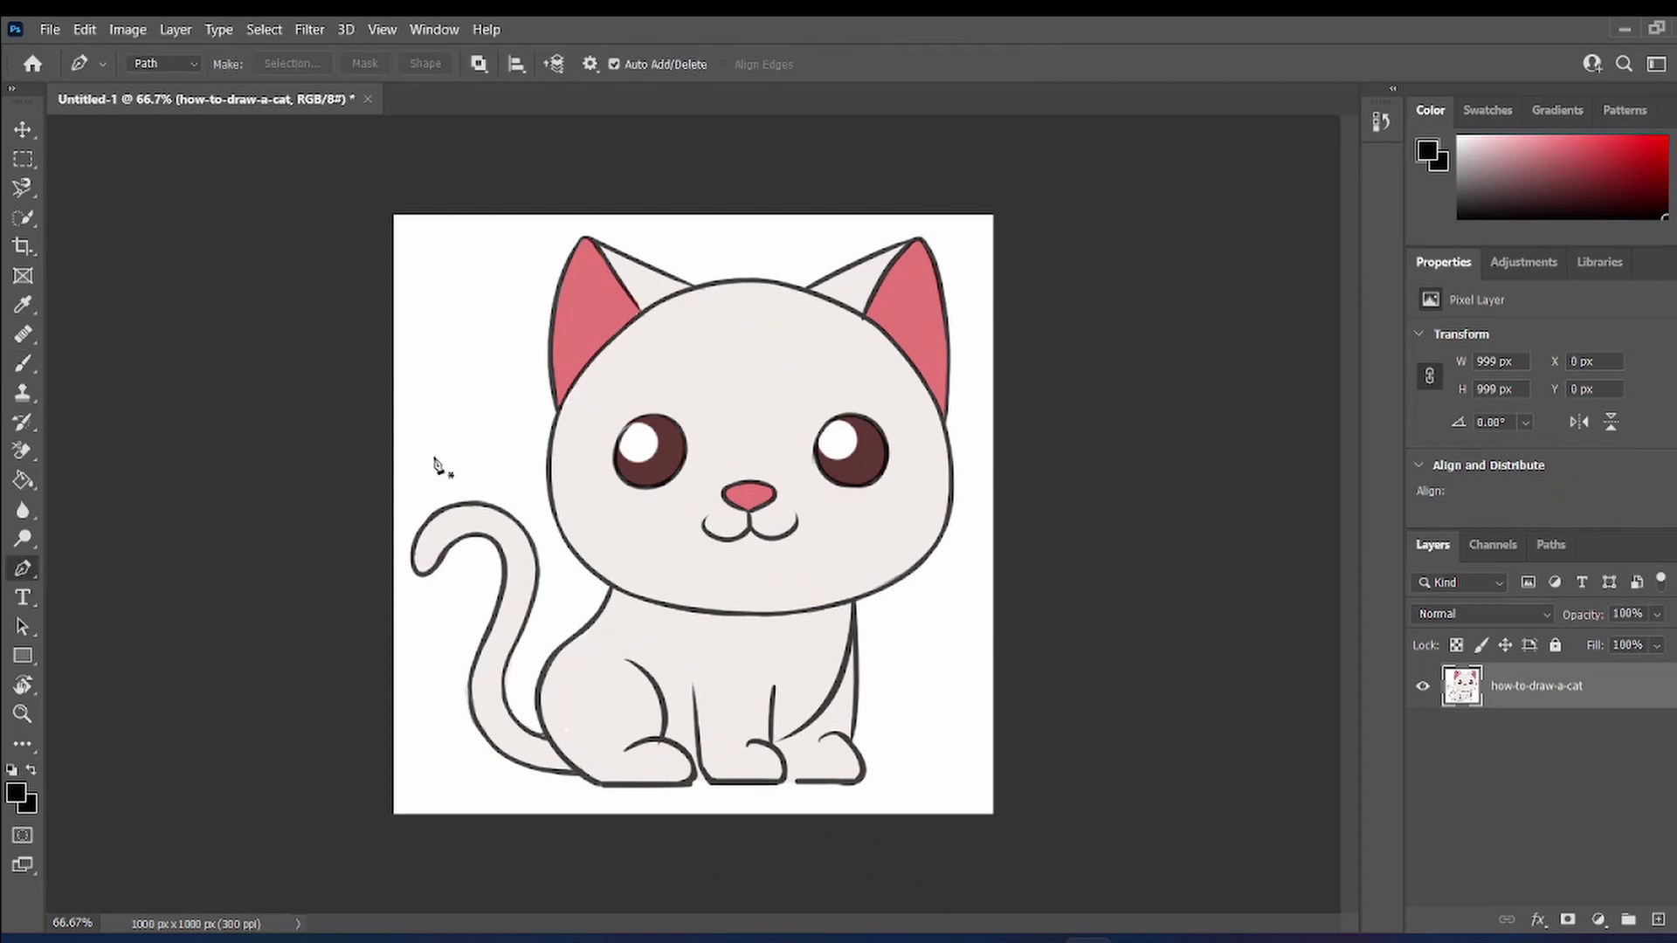
{"action": "left_click", "coordinate": [440, 416]}
{"action": "left_click_drag", "start_coordinate": [456, 465], "coordinate": [529, 483]}
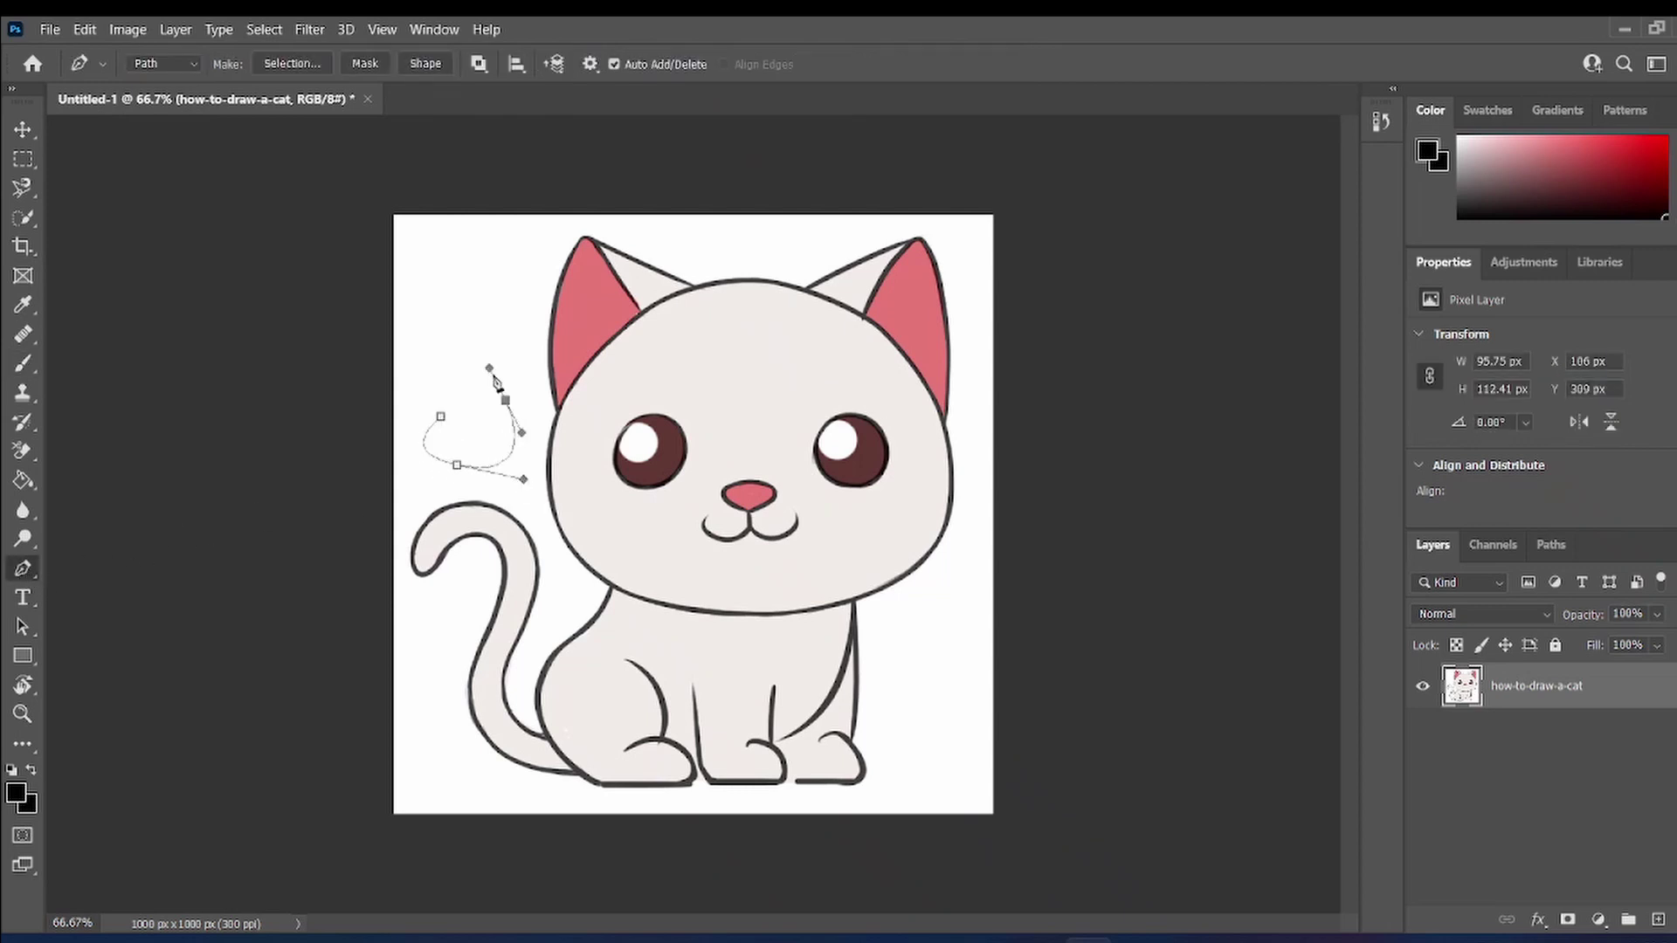
{"action": "key", "text": "Escape"}
{"action": "left_click", "coordinate": [23, 129]}
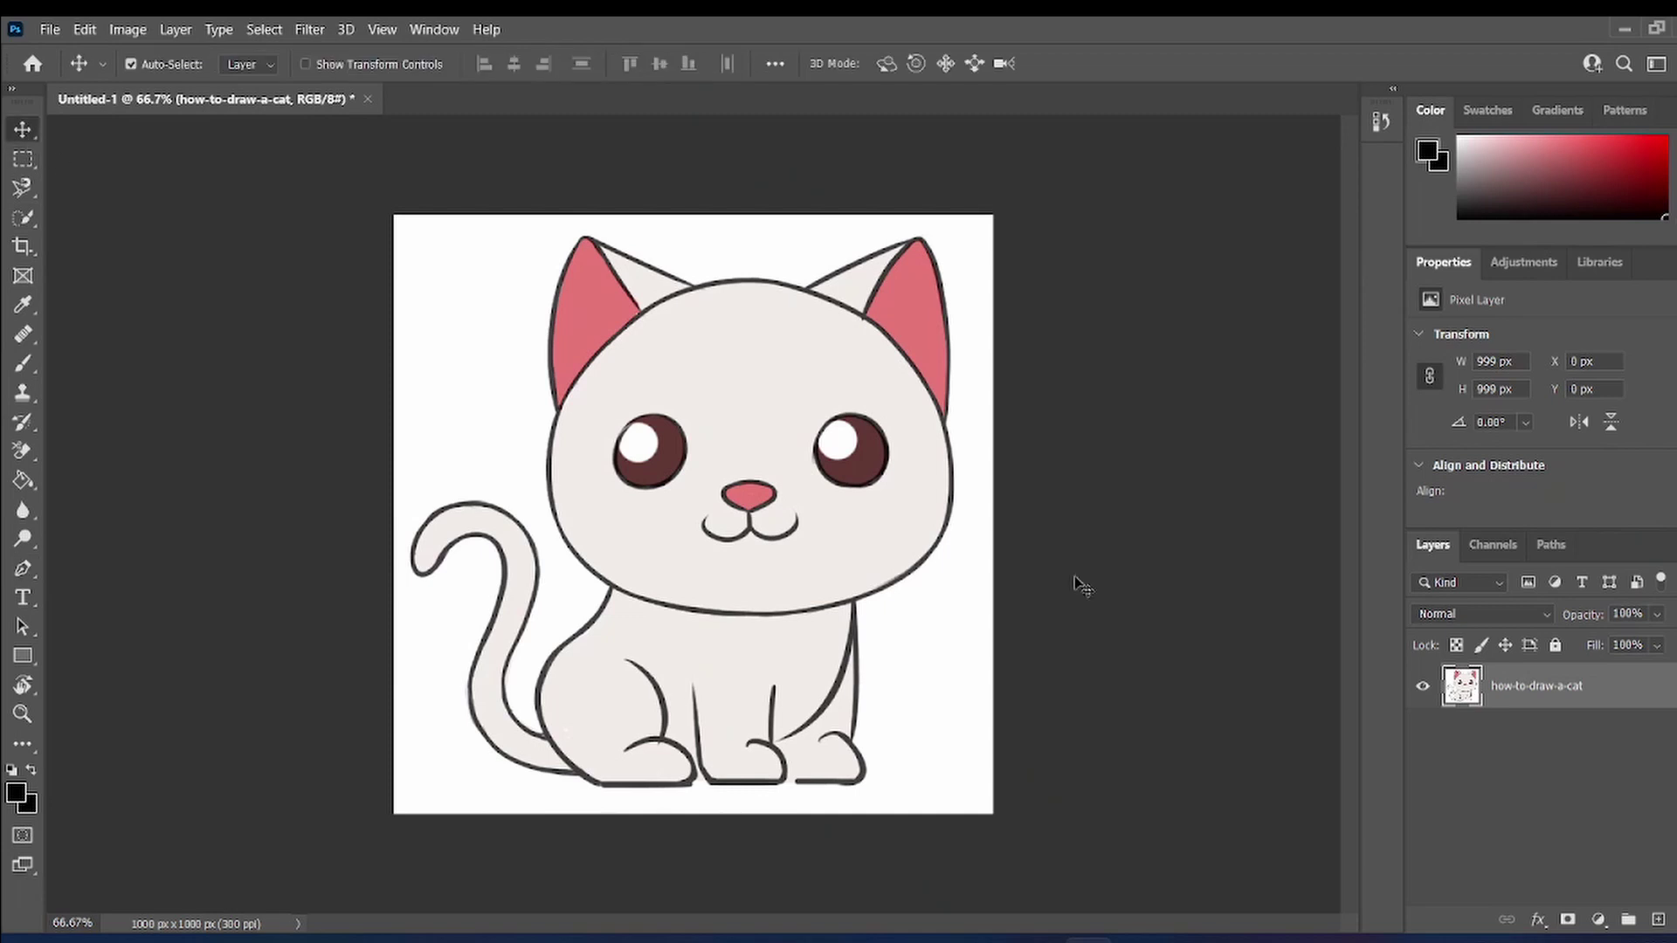
- Add a new layer above the cat image and name it body
{"action": "left_click", "coordinate": [1655, 919]}
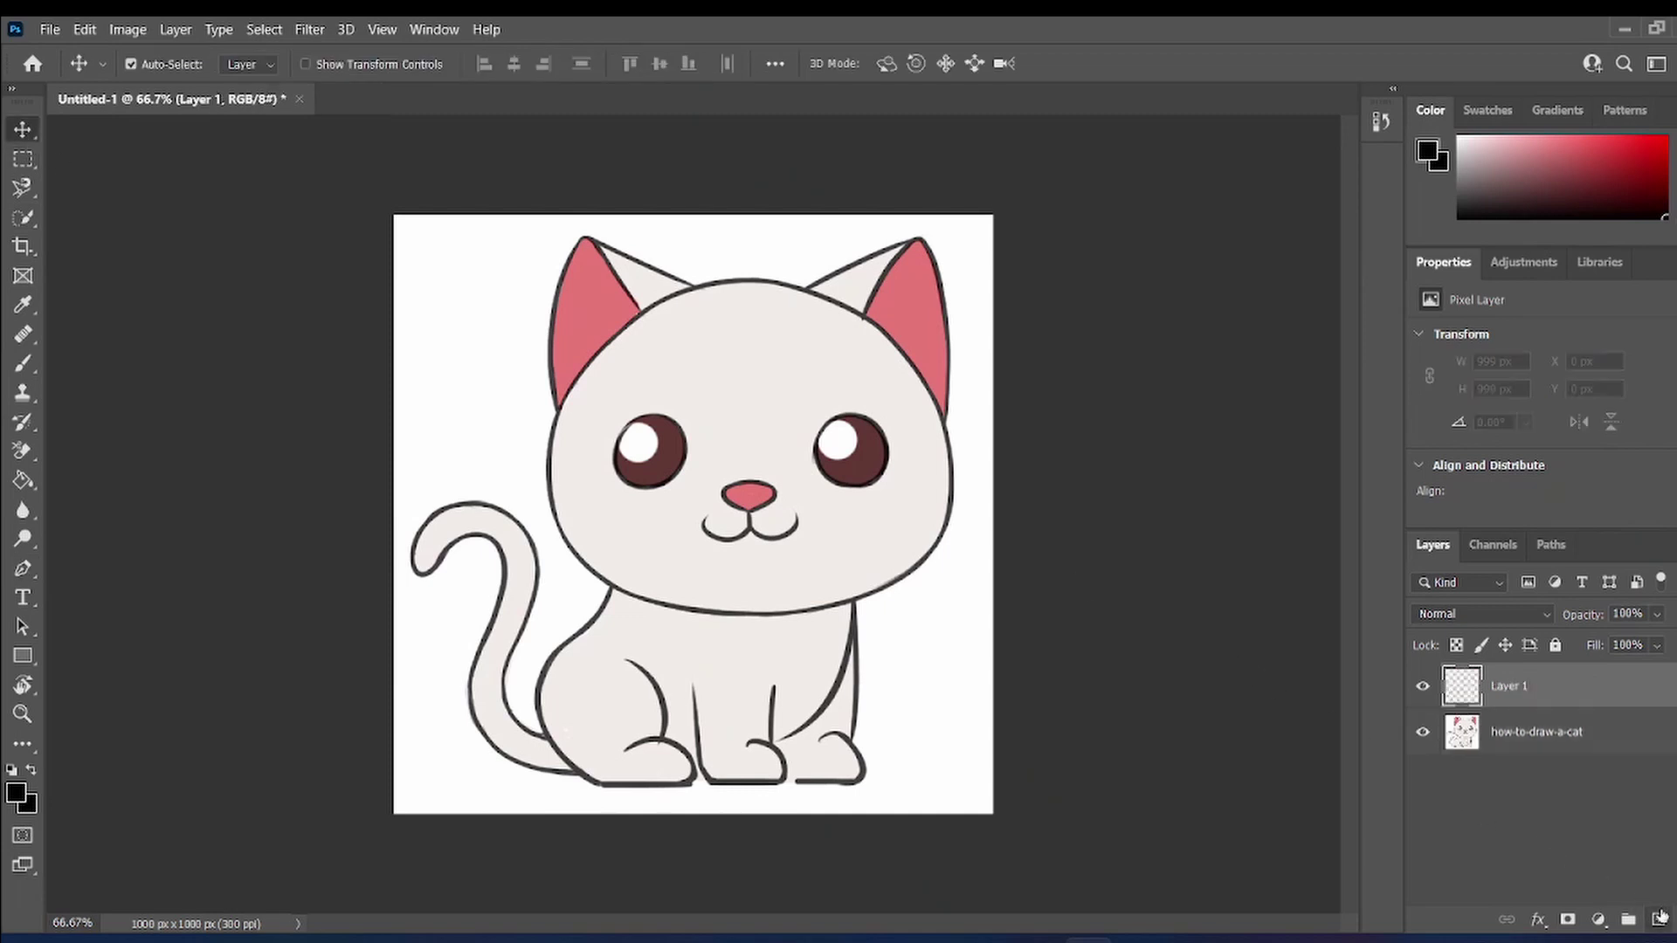
{"action": "double_click", "coordinate": [1510, 689]}
{"action": "type", "text": "body"}
{"action": "key", "text": "Return"}
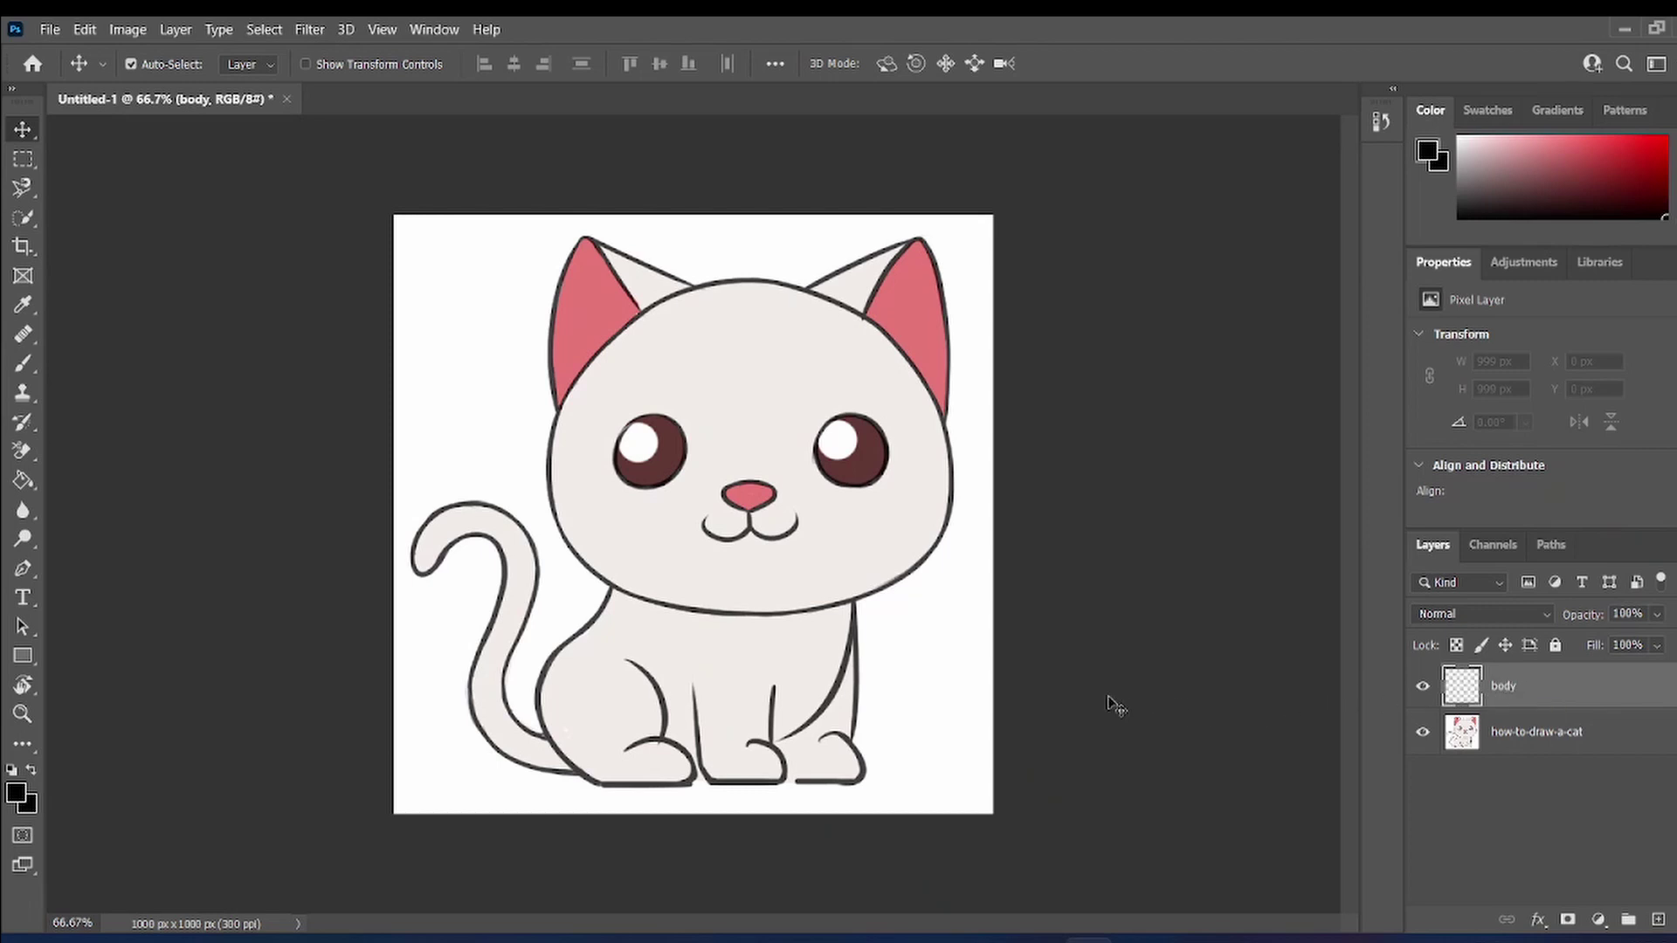
- Select the Brush tool, check its size and hardness settings and paint a test dot on the body layer
{"action": "left_click", "coordinate": [22, 364]}
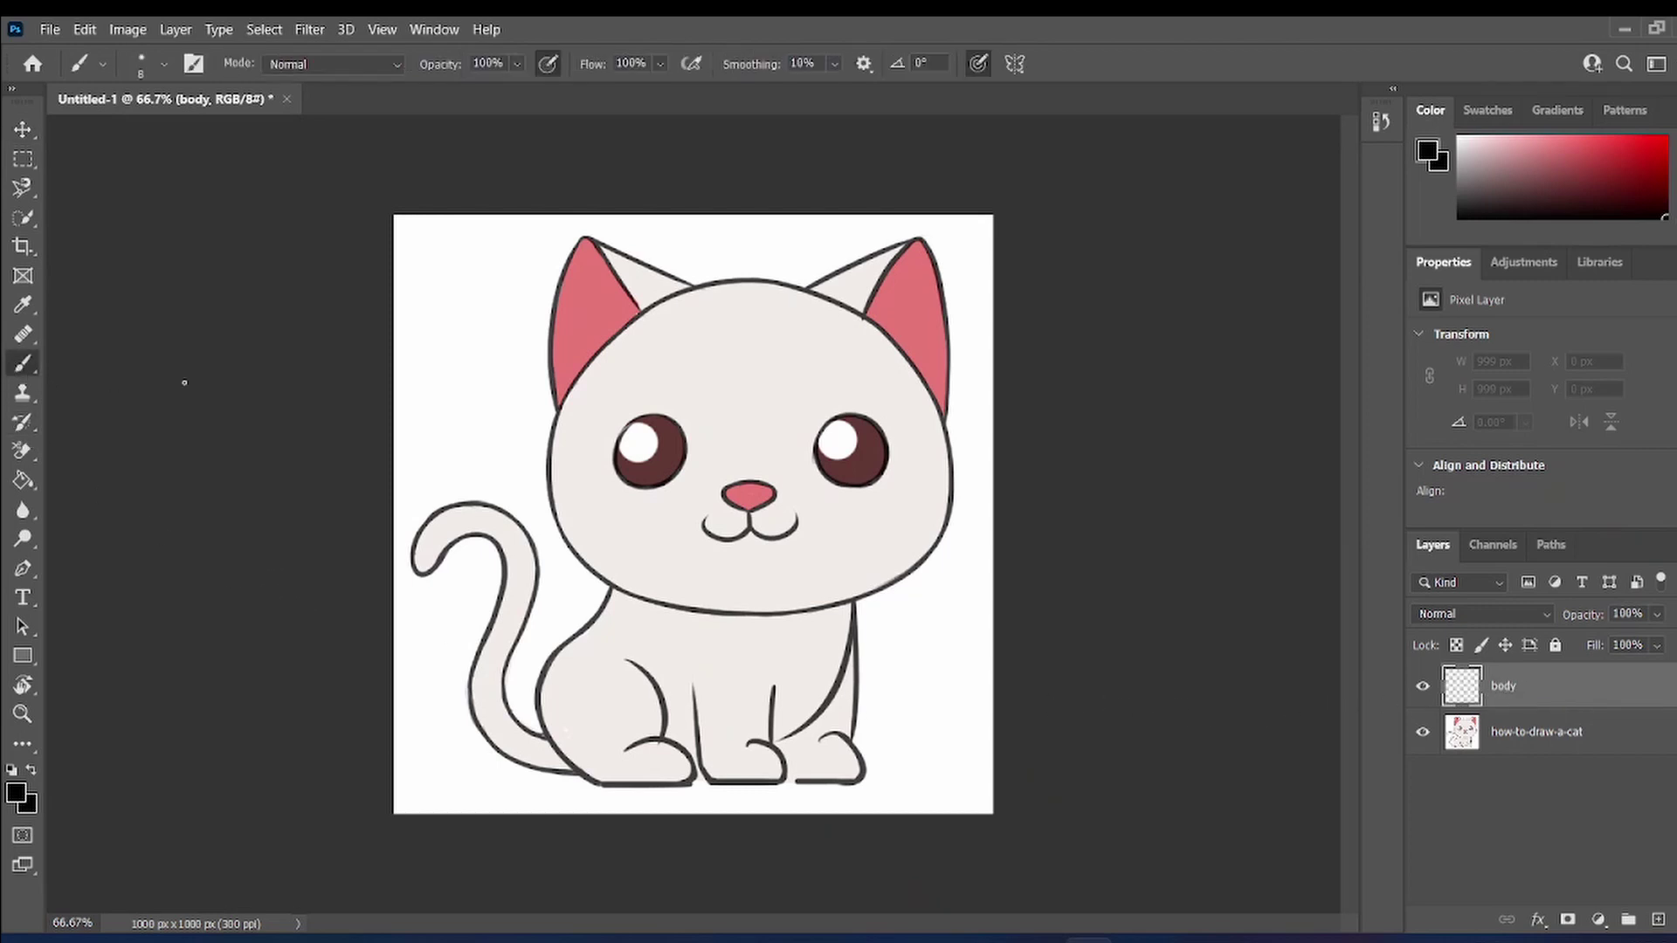
{"action": "left_click", "coordinate": [139, 65]}
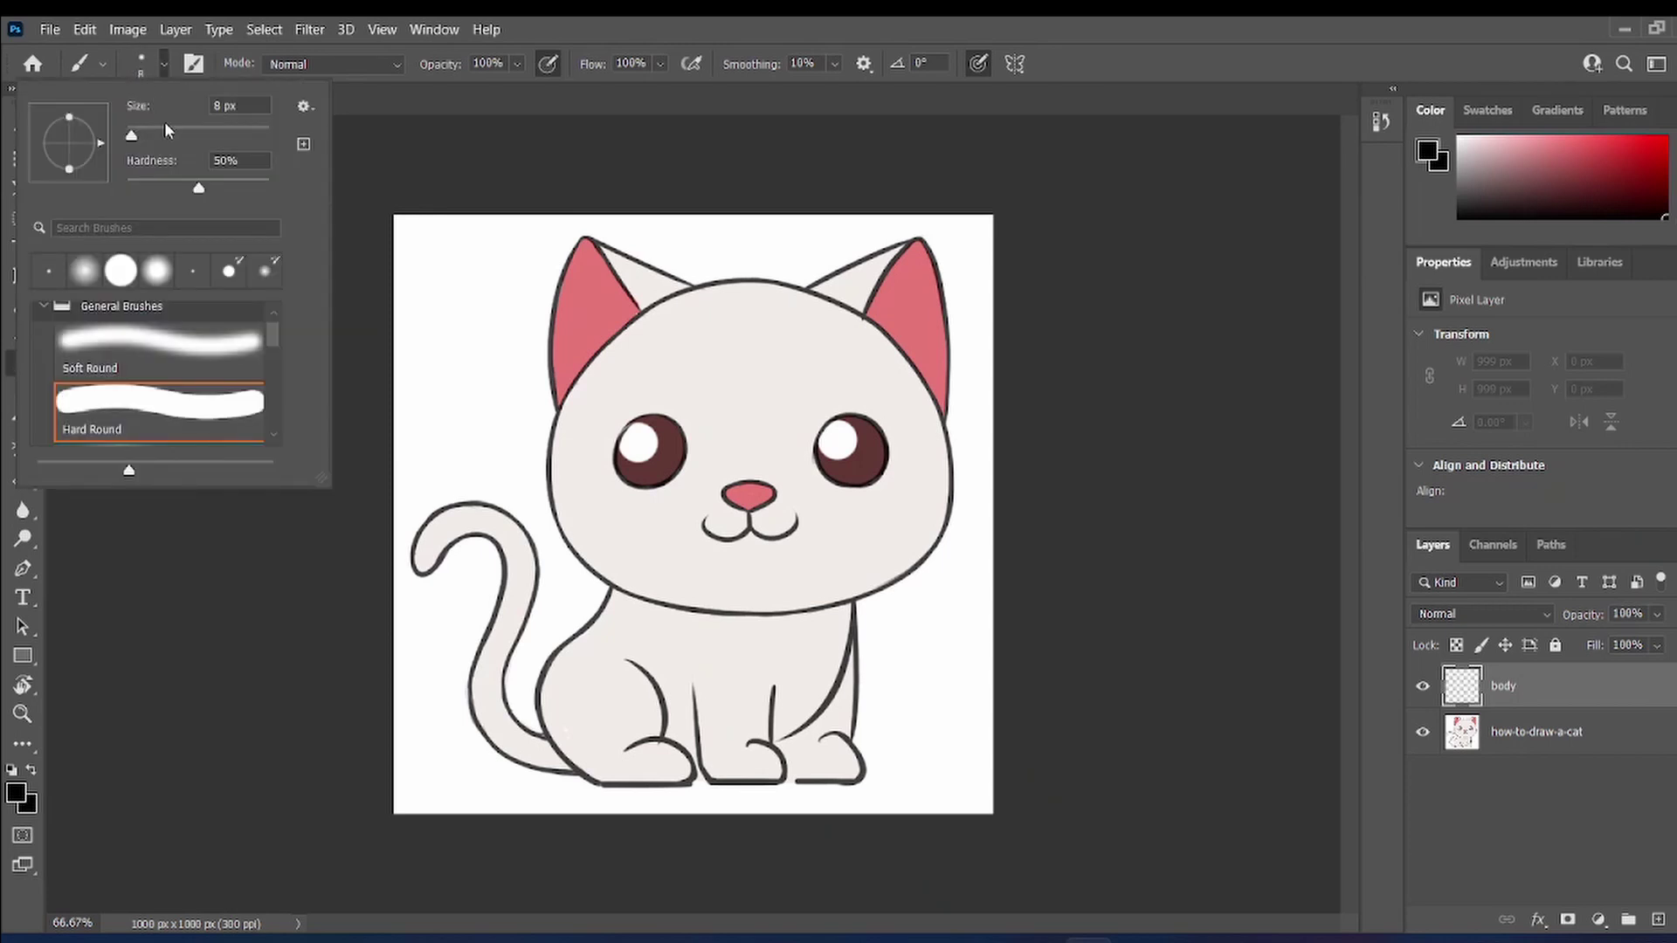
{"action": "left_click", "coordinate": [228, 160]}
{"action": "left_click", "coordinate": [493, 425]}
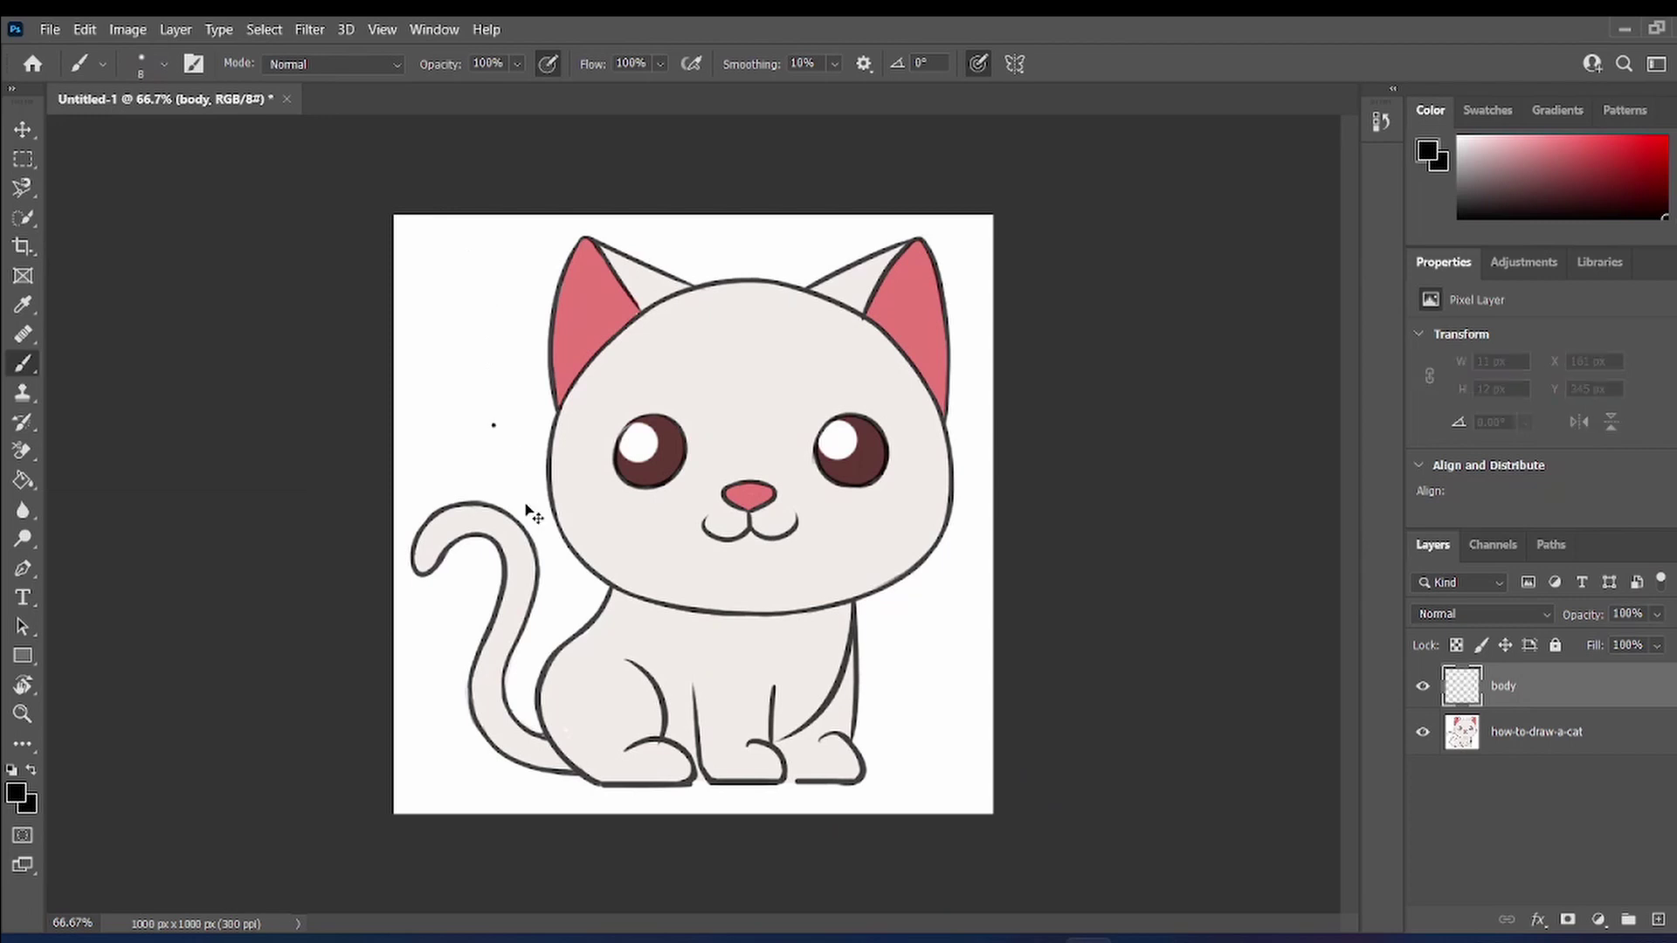
- Match the brush size to the thickness of the cat's outline, settling on 8 px
{"action": "scroll", "coordinate": [530, 507], "scroll_direction": "up", "scroll_amount": 5}
{"action": "scroll", "coordinate": [552, 551], "scroll_direction": "up", "scroll_amount": 1}
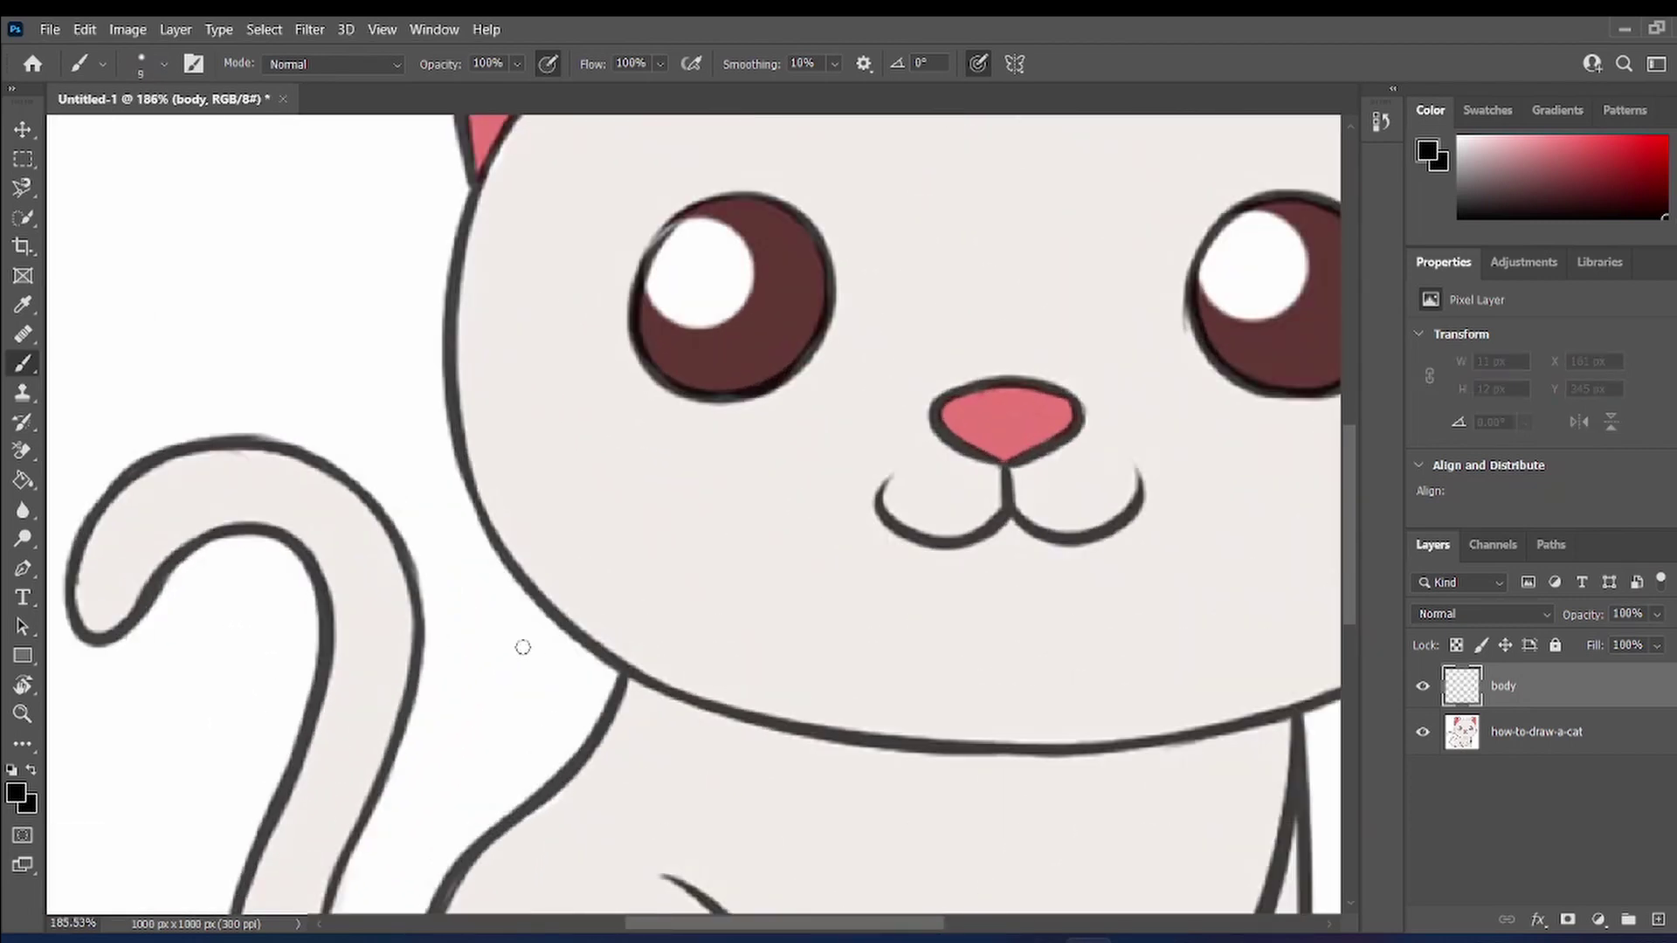
{"action": "key", "text": "bracketright"}
{"action": "key", "text": "bracketright"}
{"action": "key", "text": "bracketright"}
{"action": "key", "text": "bracketright"}
{"action": "key", "text": "bracketleft"}
{"action": "key", "text": "bracketleft"}
{"action": "scroll", "coordinate": [572, 618], "scroll_direction": "up", "scroll_amount": 2}
{"action": "scroll", "coordinate": [571, 618], "scroll_direction": "up", "scroll_amount": 1}
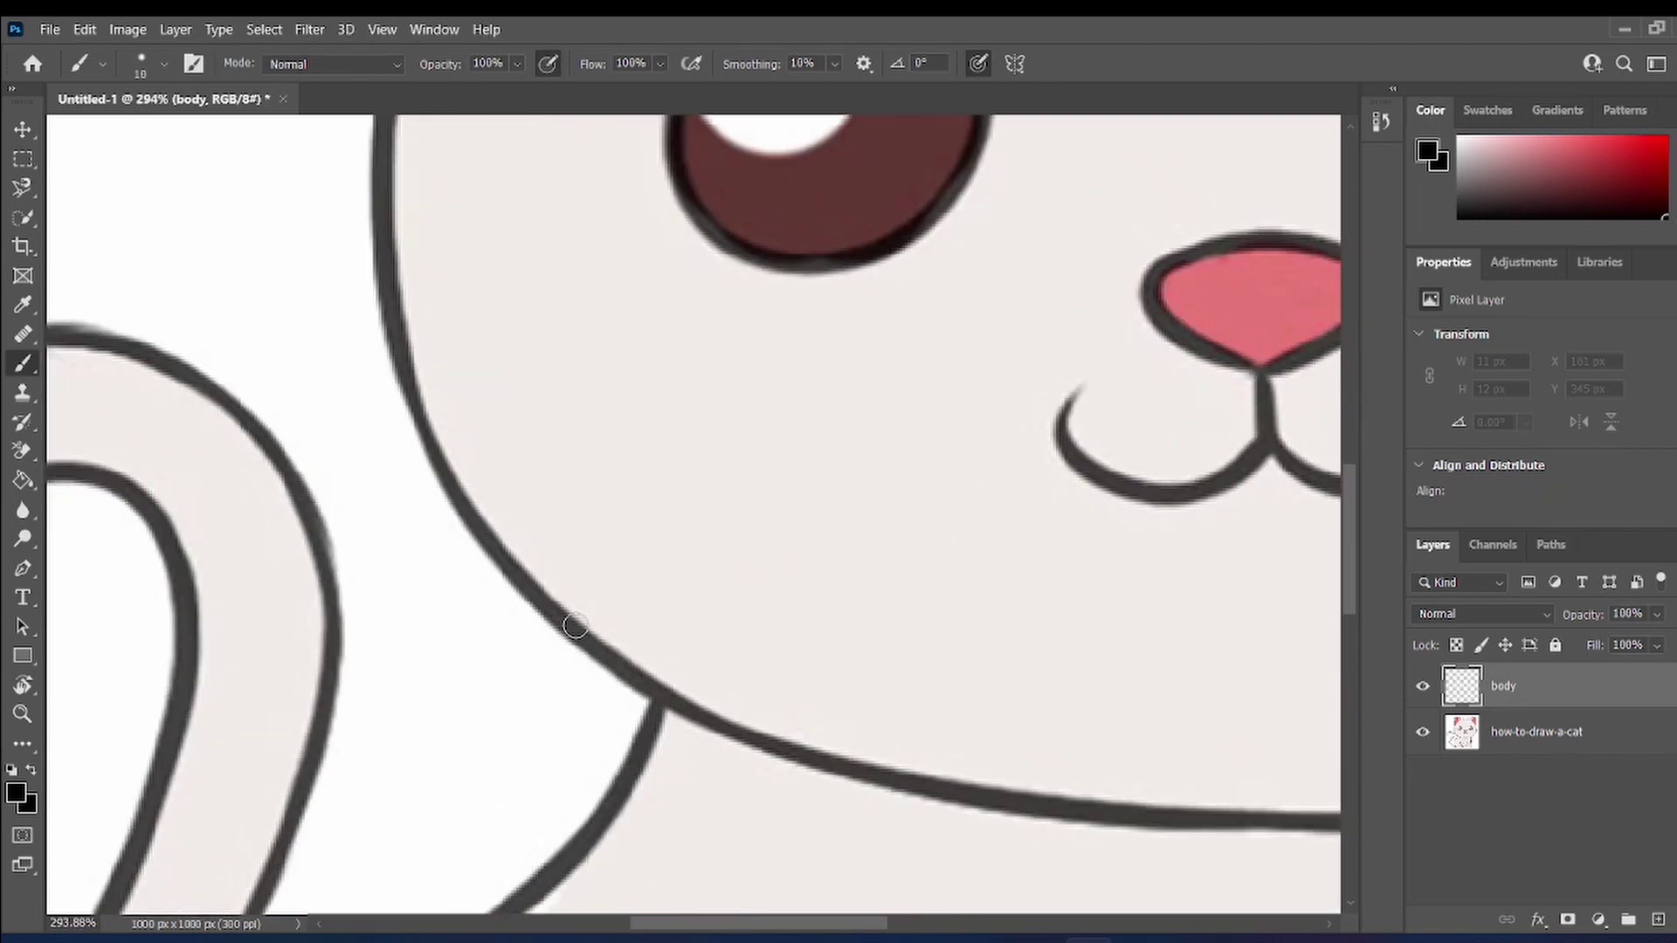
{"action": "key", "text": "bracketleft"}
{"action": "key", "text": "bracketleft"}
{"action": "left_click", "coordinate": [15, 793]}
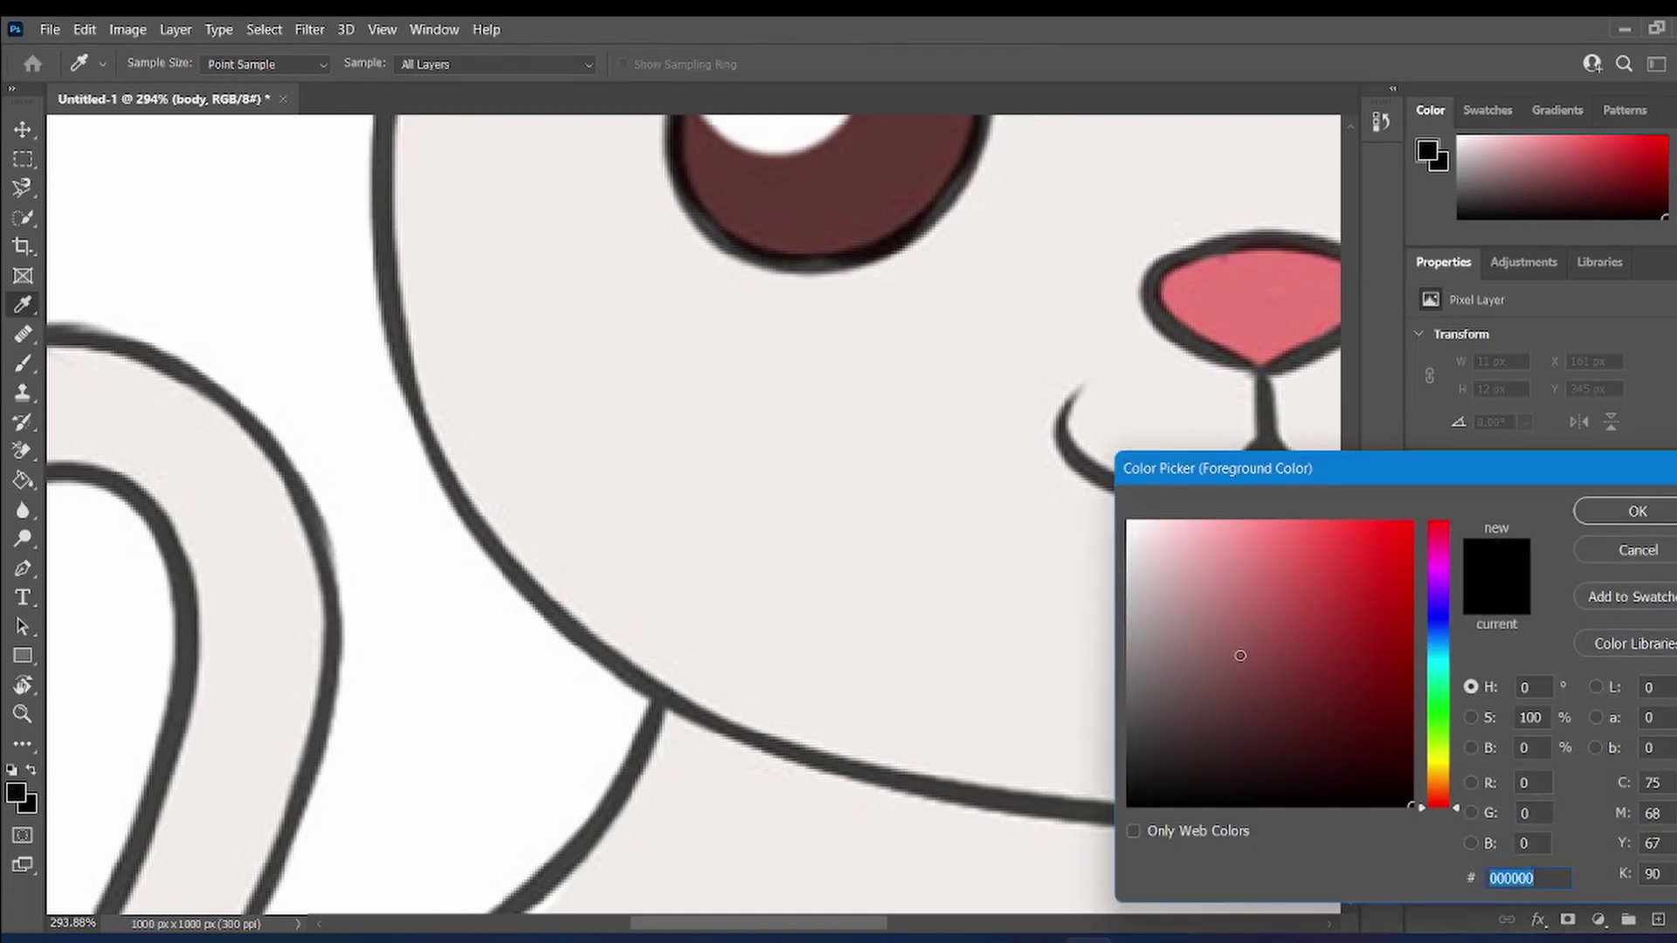
{"action": "left_click_drag", "start_coordinate": [1238, 647], "coordinate": [1199, 628]}
{"action": "key", "text": "Escape"}
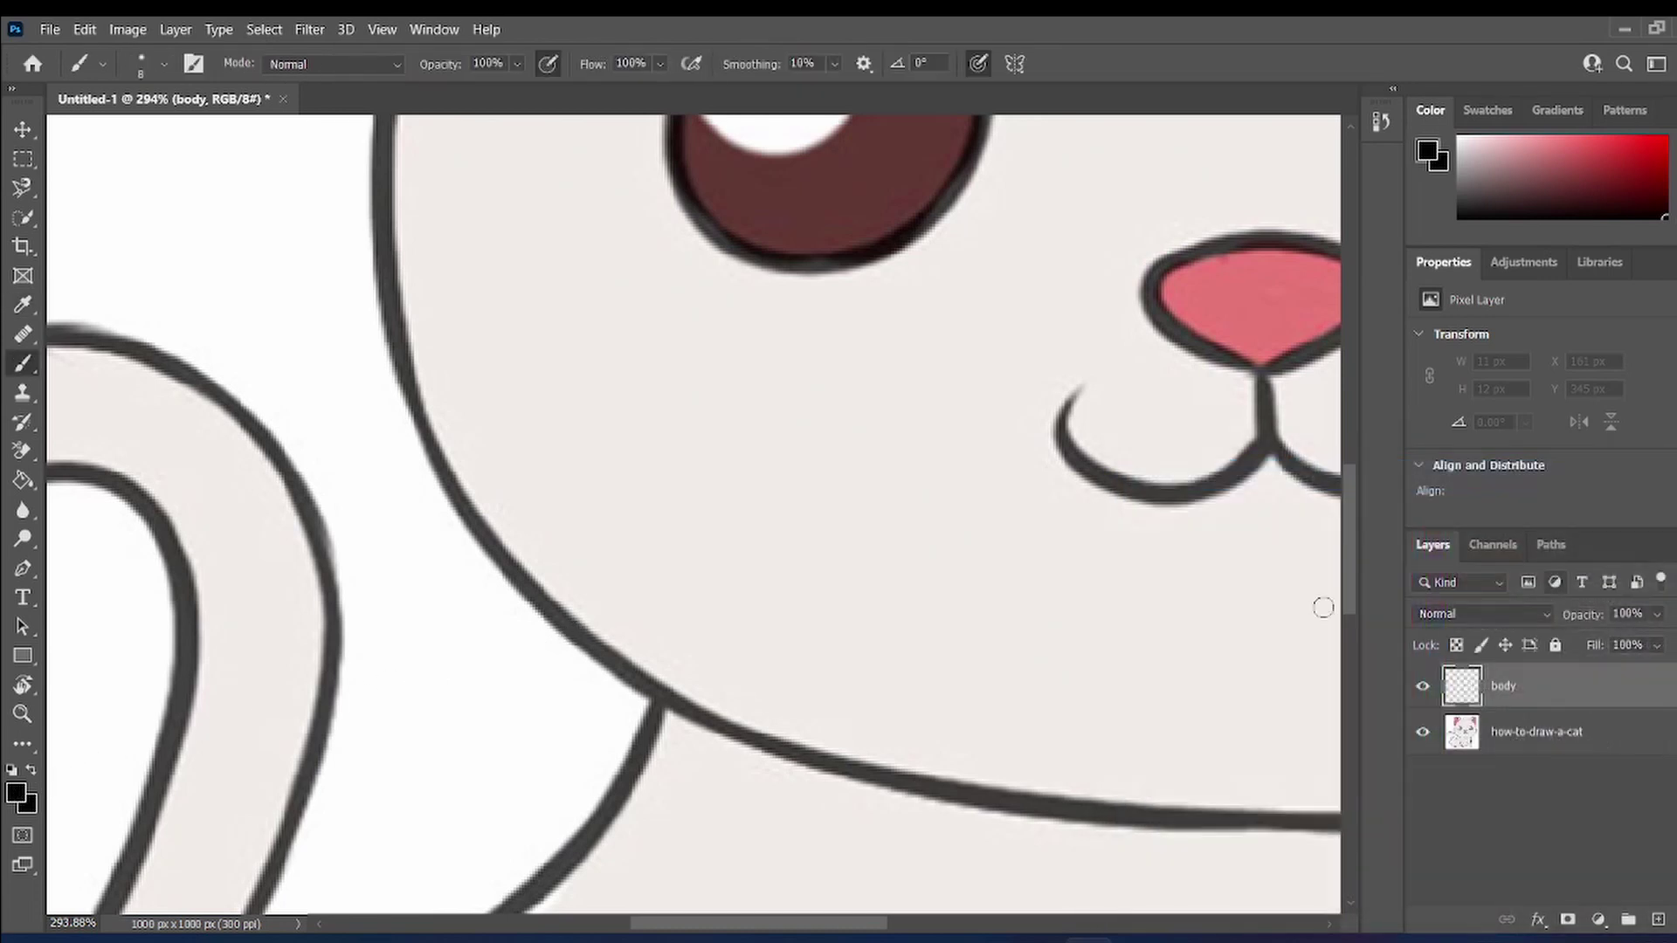
- Try a short brush stroke beside the cat's neck on the body layer and undo it
{"action": "scroll", "coordinate": [922, 632], "scroll_direction": "down", "scroll_amount": 5}
{"action": "scroll", "coordinate": [922, 632], "scroll_direction": "down", "scroll_amount": 4}
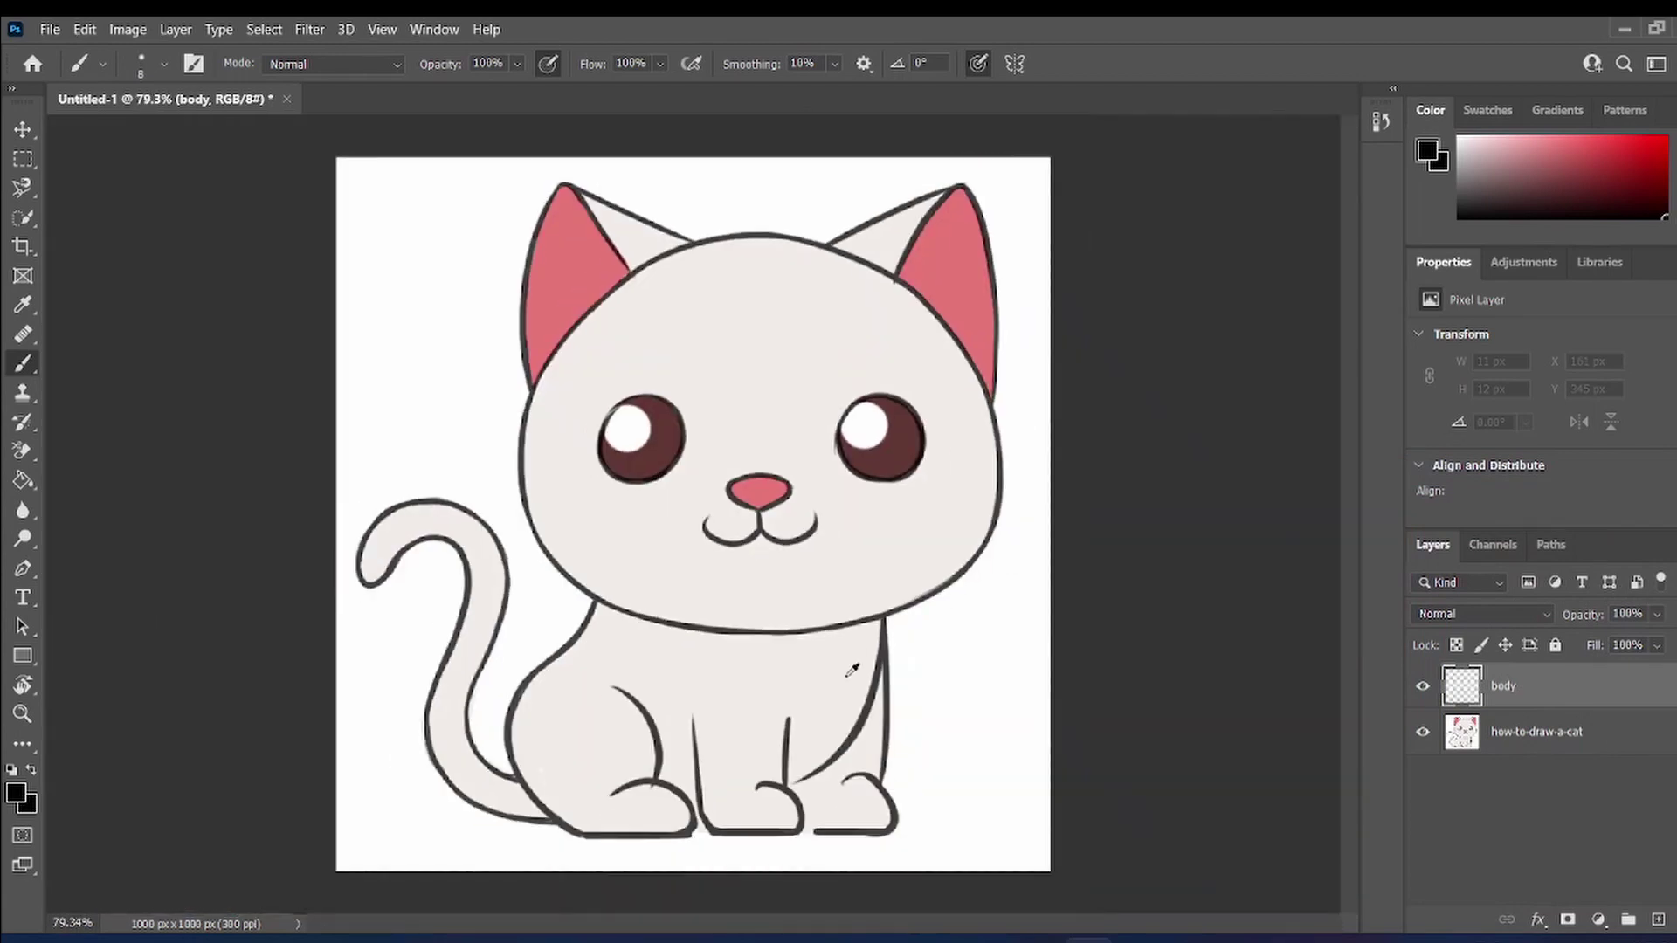
{"action": "scroll", "coordinate": [689, 689], "scroll_direction": "up", "scroll_amount": 4}
{"action": "mouse_move", "coordinate": [434, 505]}
{"action": "left_mouse_down"}
{"action": "mouse_move", "coordinate": [452, 576]}
{"action": "mouse_move", "coordinate": [502, 615]}
{"action": "left_mouse_up"}
{"action": "key", "text": "ctrl+z"}
{"action": "key", "text": "ctrl+z"}
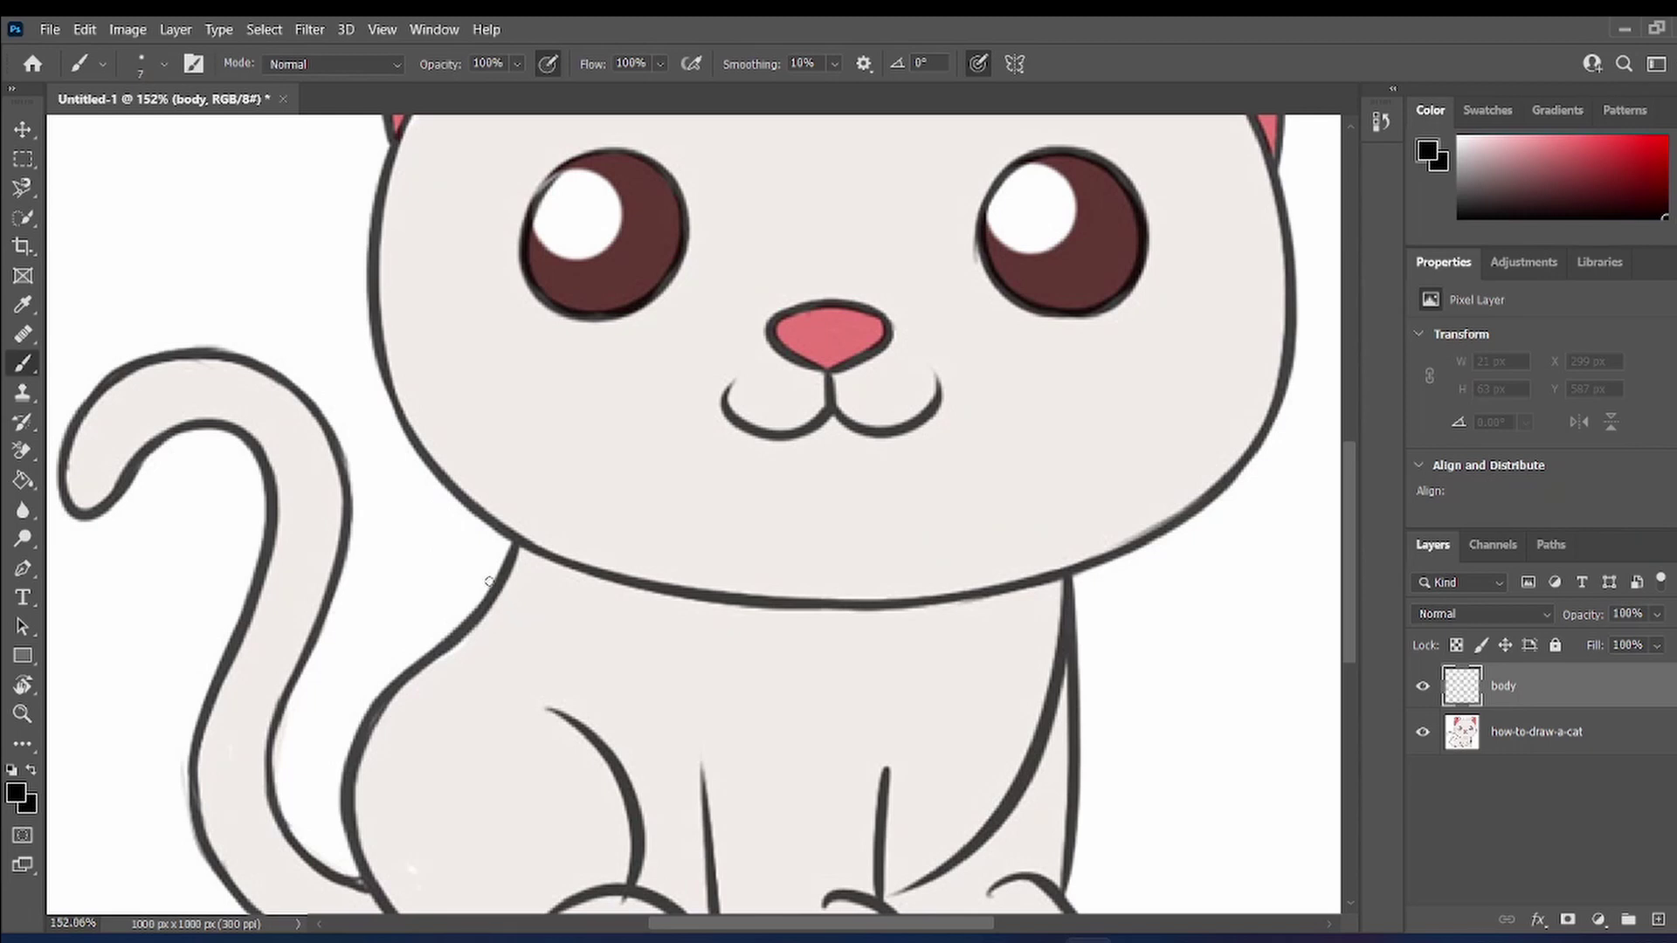
- Undo a test brush stroke beside the neck and start a Pen tool path curving from the head down to the upper back
{"action": "left_click_drag", "start_coordinate": [490, 580], "coordinate": [485, 602]}
{"action": "key", "text": "ctrl+z"}
{"action": "left_click", "coordinate": [22, 568]}
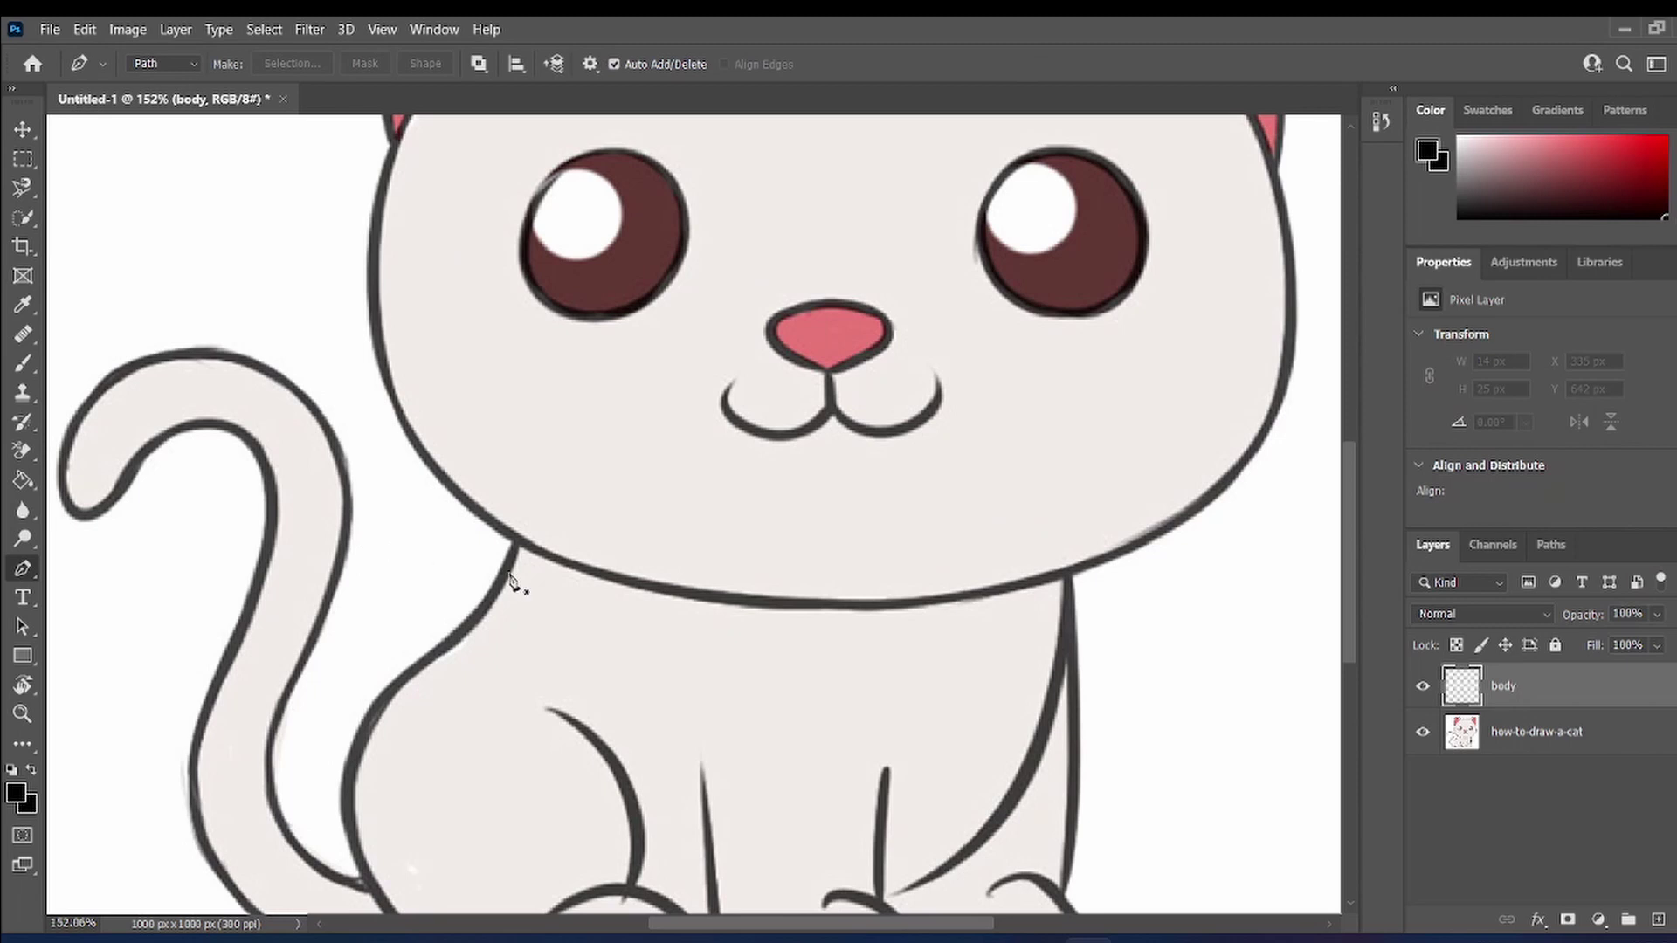
{"action": "scroll", "coordinate": [506, 581], "scroll_direction": "up", "scroll_amount": 2}
{"action": "scroll", "coordinate": [506, 581], "scroll_direction": "down", "scroll_amount": 2}
{"action": "scroll", "coordinate": [513, 547], "scroll_direction": "up", "scroll_amount": 3}
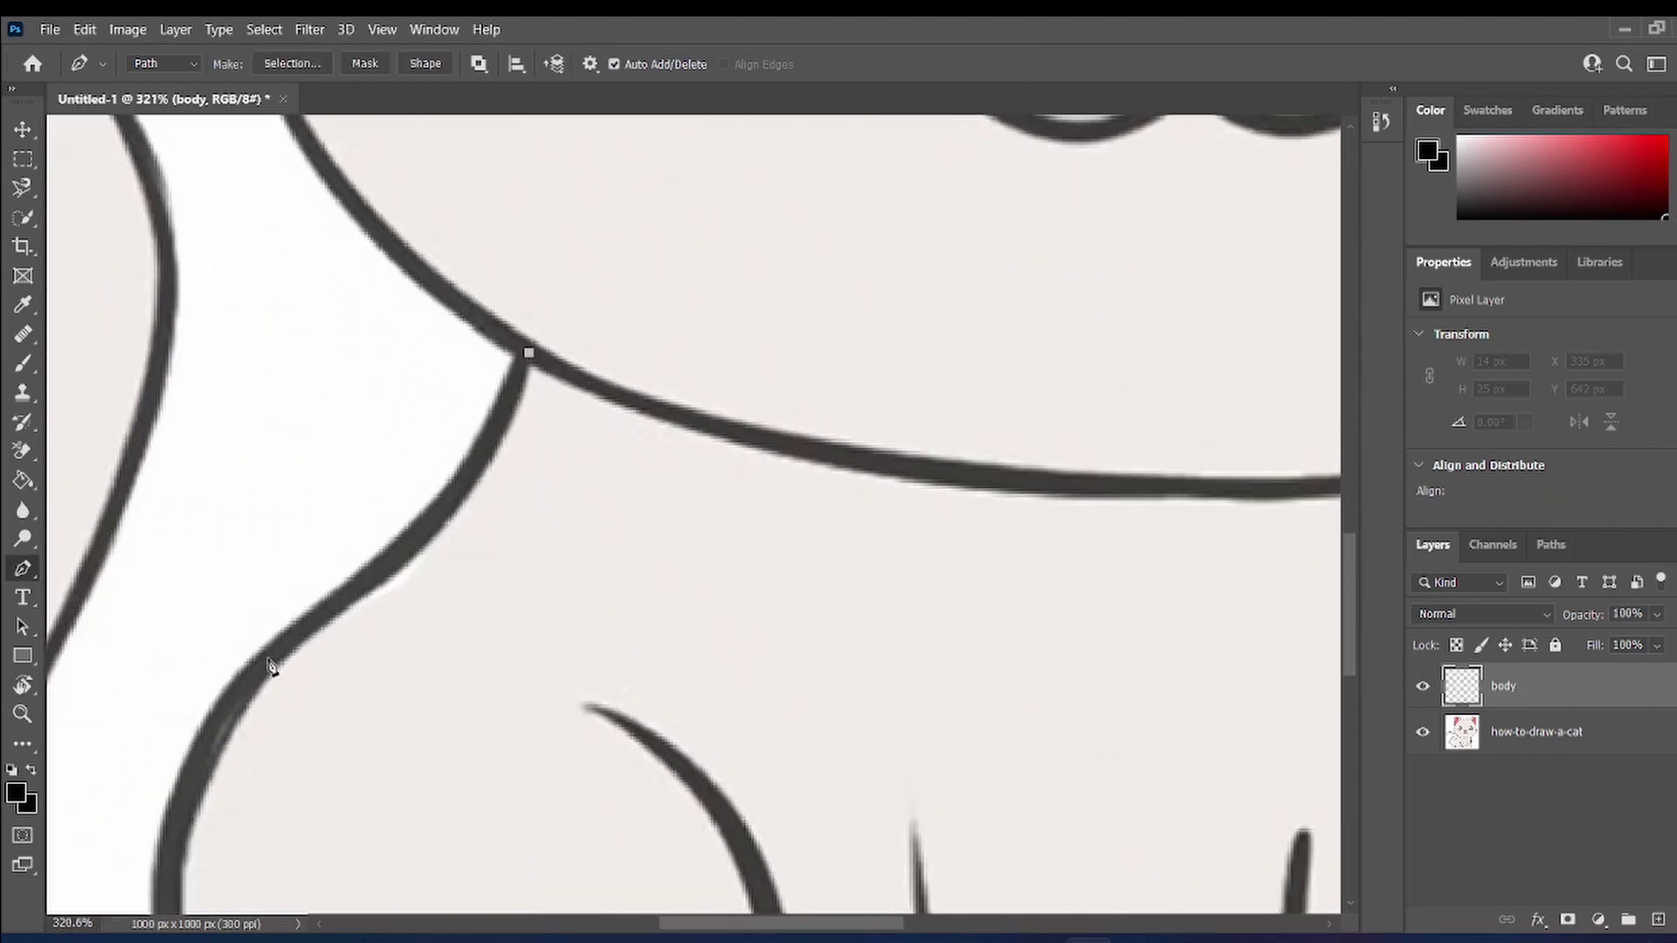
{"action": "left_click_drag", "start_coordinate": [191, 704], "coordinate": [58, 790]}
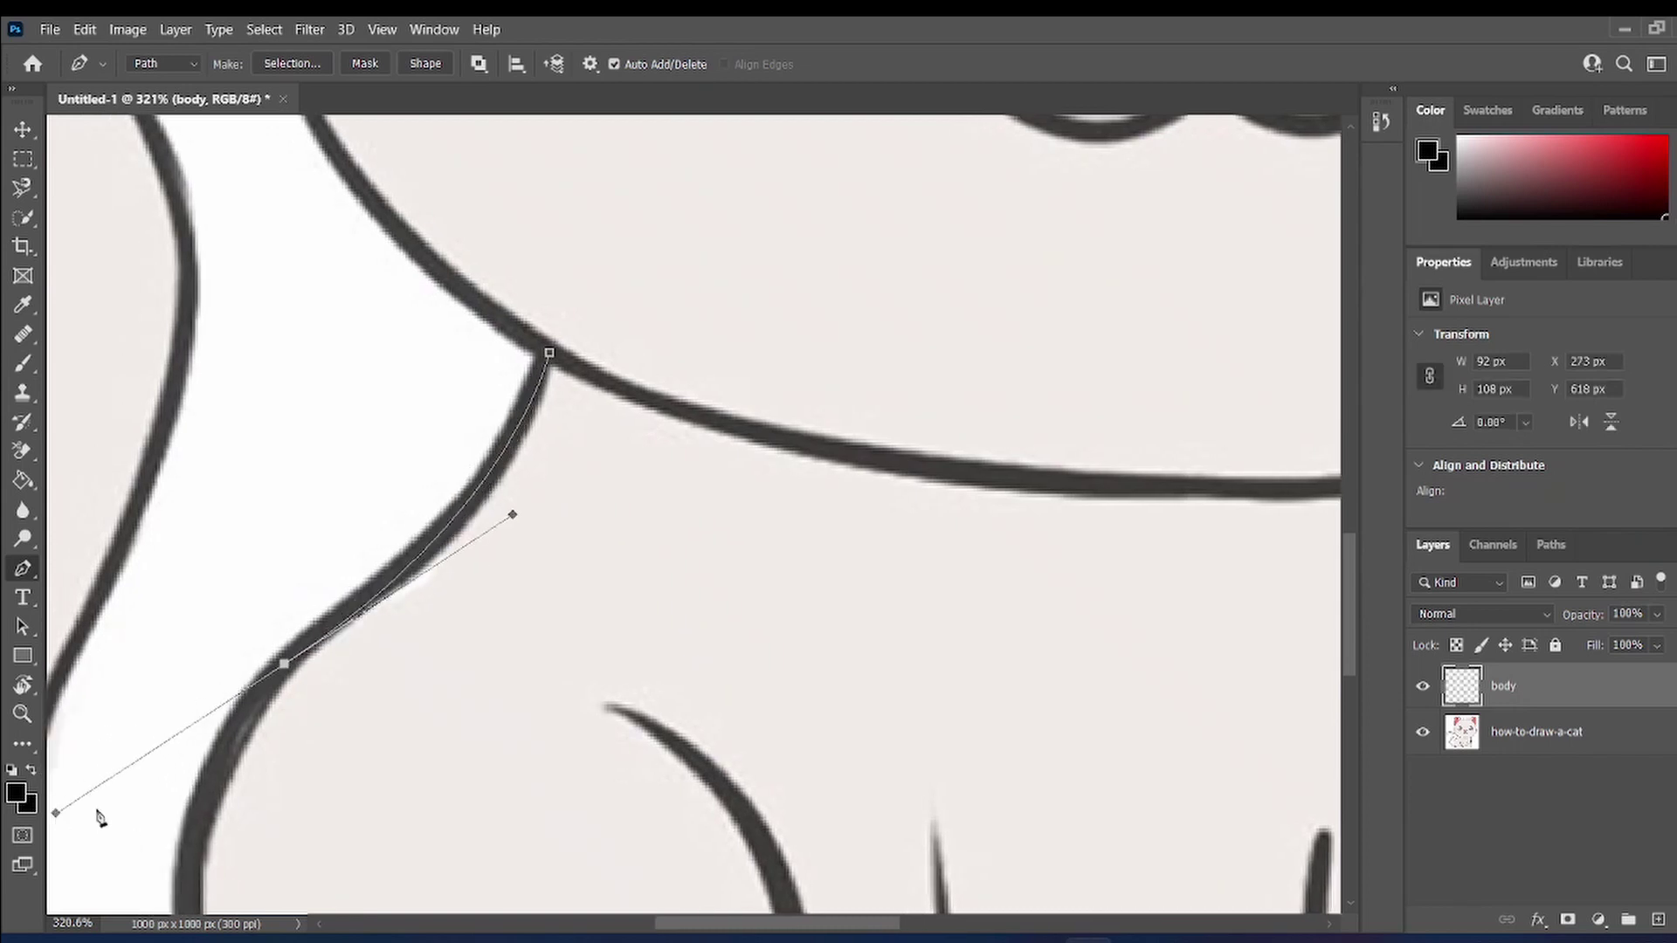
- Extend the path around the cat's rounded back down to the heel of the hind foot, adjusting the curve handles to the outline
{"action": "scroll", "coordinate": [218, 800], "scroll_direction": "down", "scroll_amount": 3}
{"action": "scroll", "coordinate": [218, 800], "scroll_direction": "up", "scroll_amount": 3}
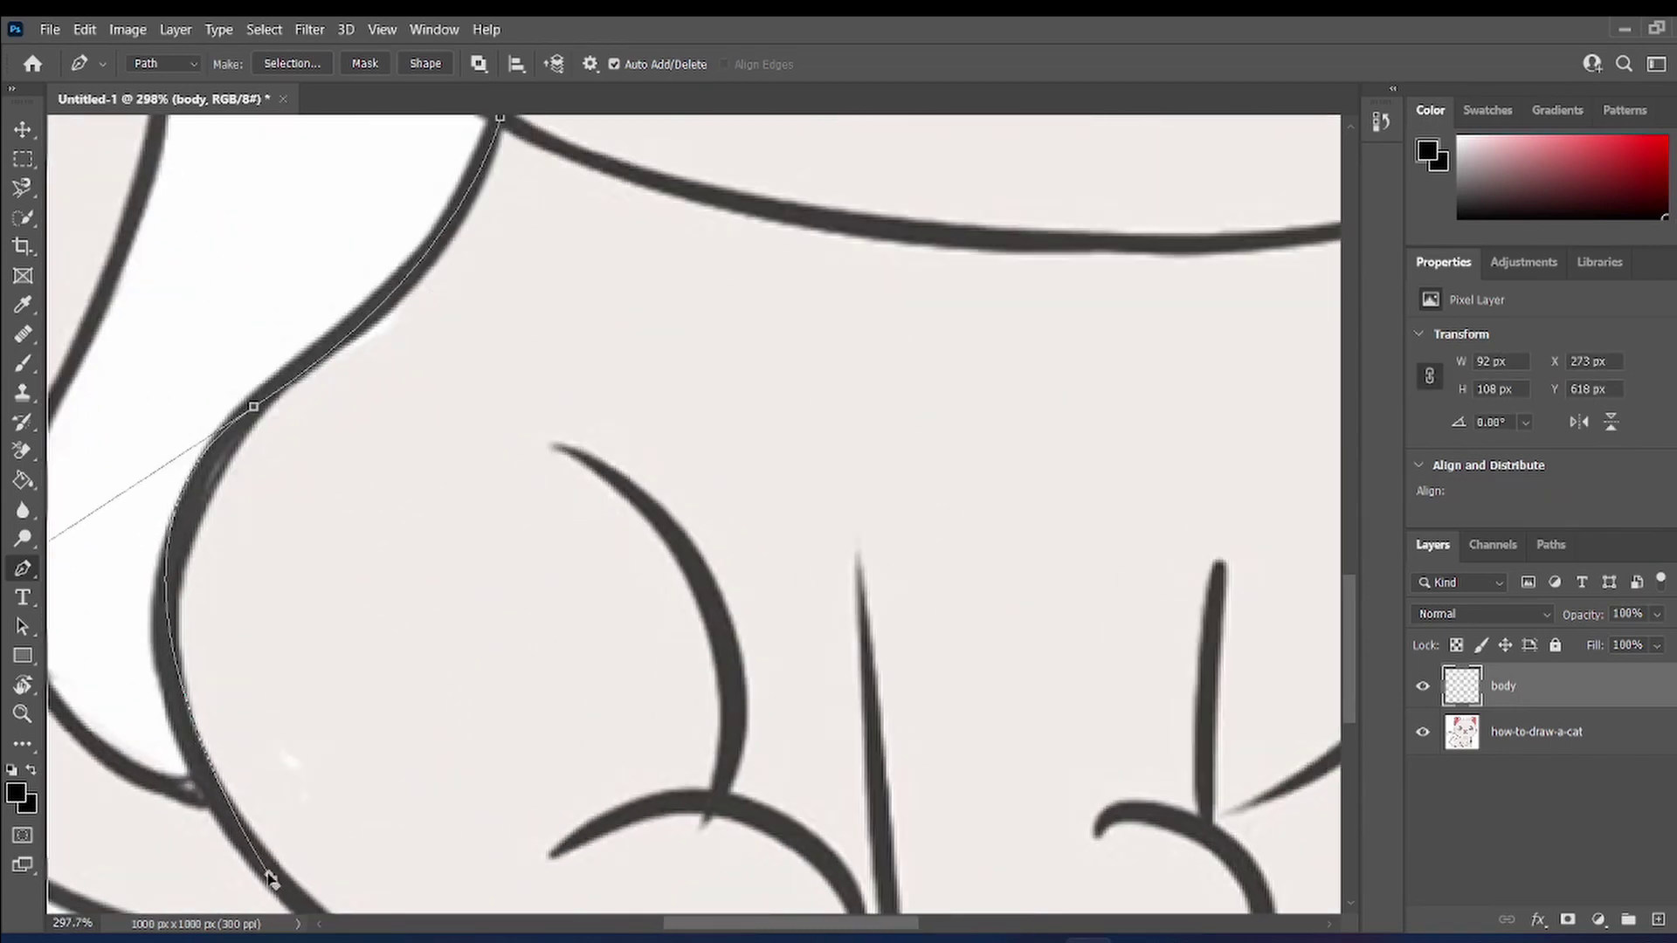
{"action": "scroll", "coordinate": [317, 851], "scroll_direction": "down", "scroll_amount": 3}
{"action": "left_click_drag", "start_coordinate": [441, 841], "coordinate": [641, 908]}
{"action": "scroll", "coordinate": [404, 461], "scroll_direction": "down", "scroll_amount": 3}
{"action": "left_click_drag", "start_coordinate": [196, 380], "coordinate": [204, 429]}
{"action": "left_click_drag", "start_coordinate": [306, 573], "coordinate": [307, 586]}
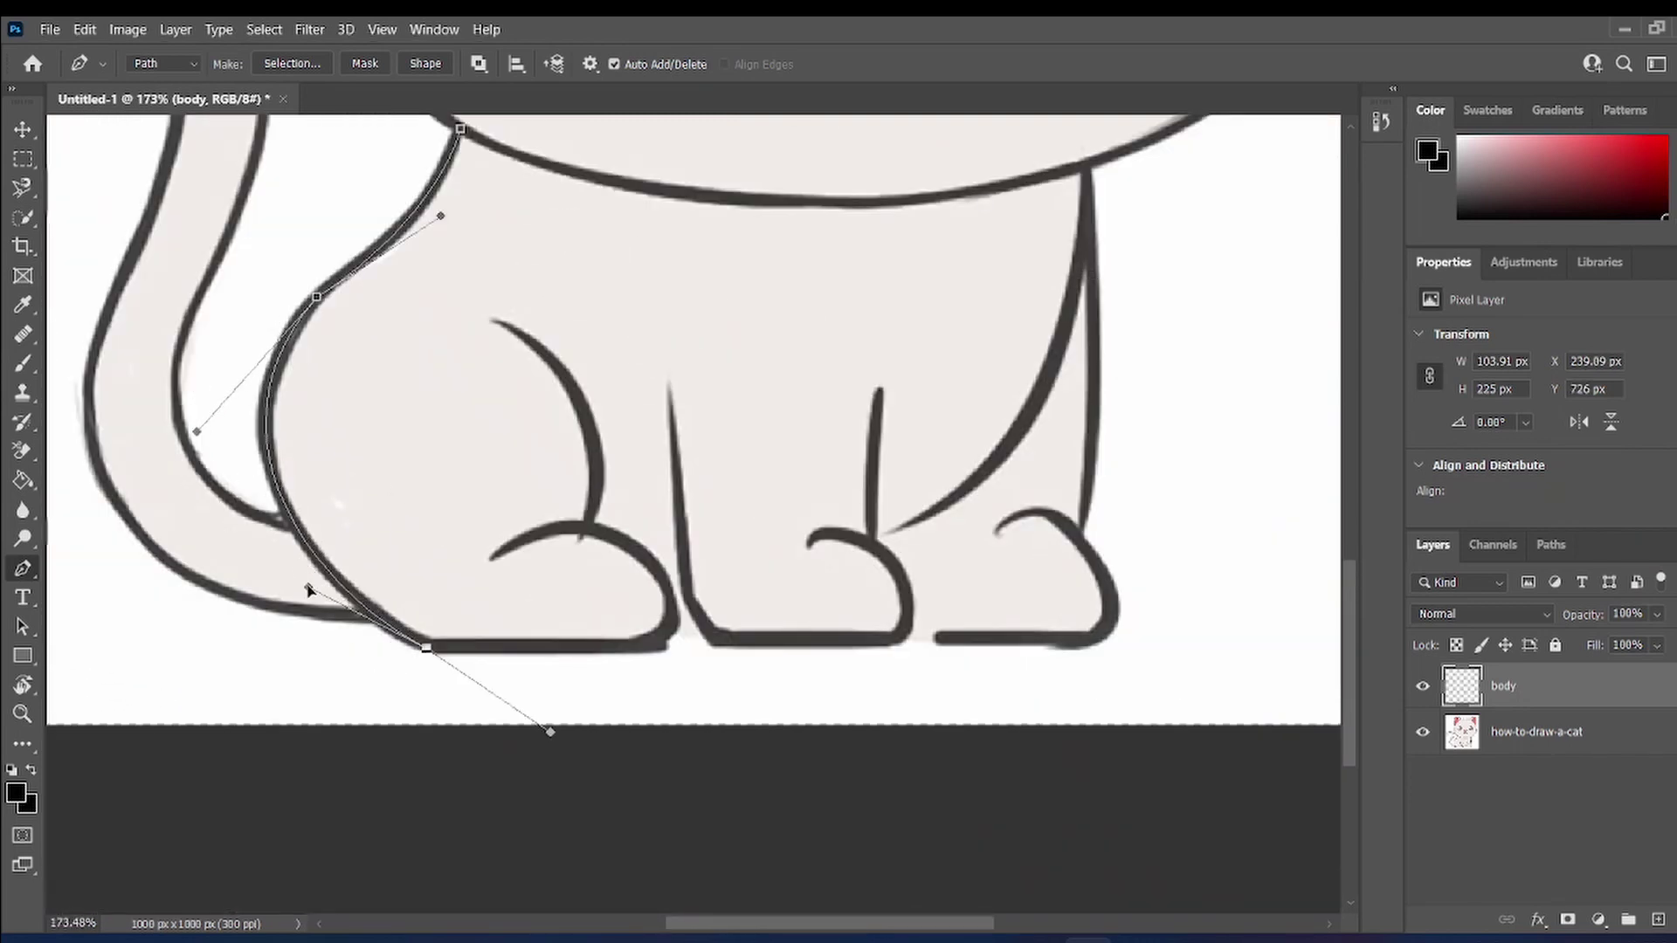
- Stroke the back path with the Brush tool on the body layer and delete the path's last anchor point
{"action": "right_click", "coordinate": [276, 404]}
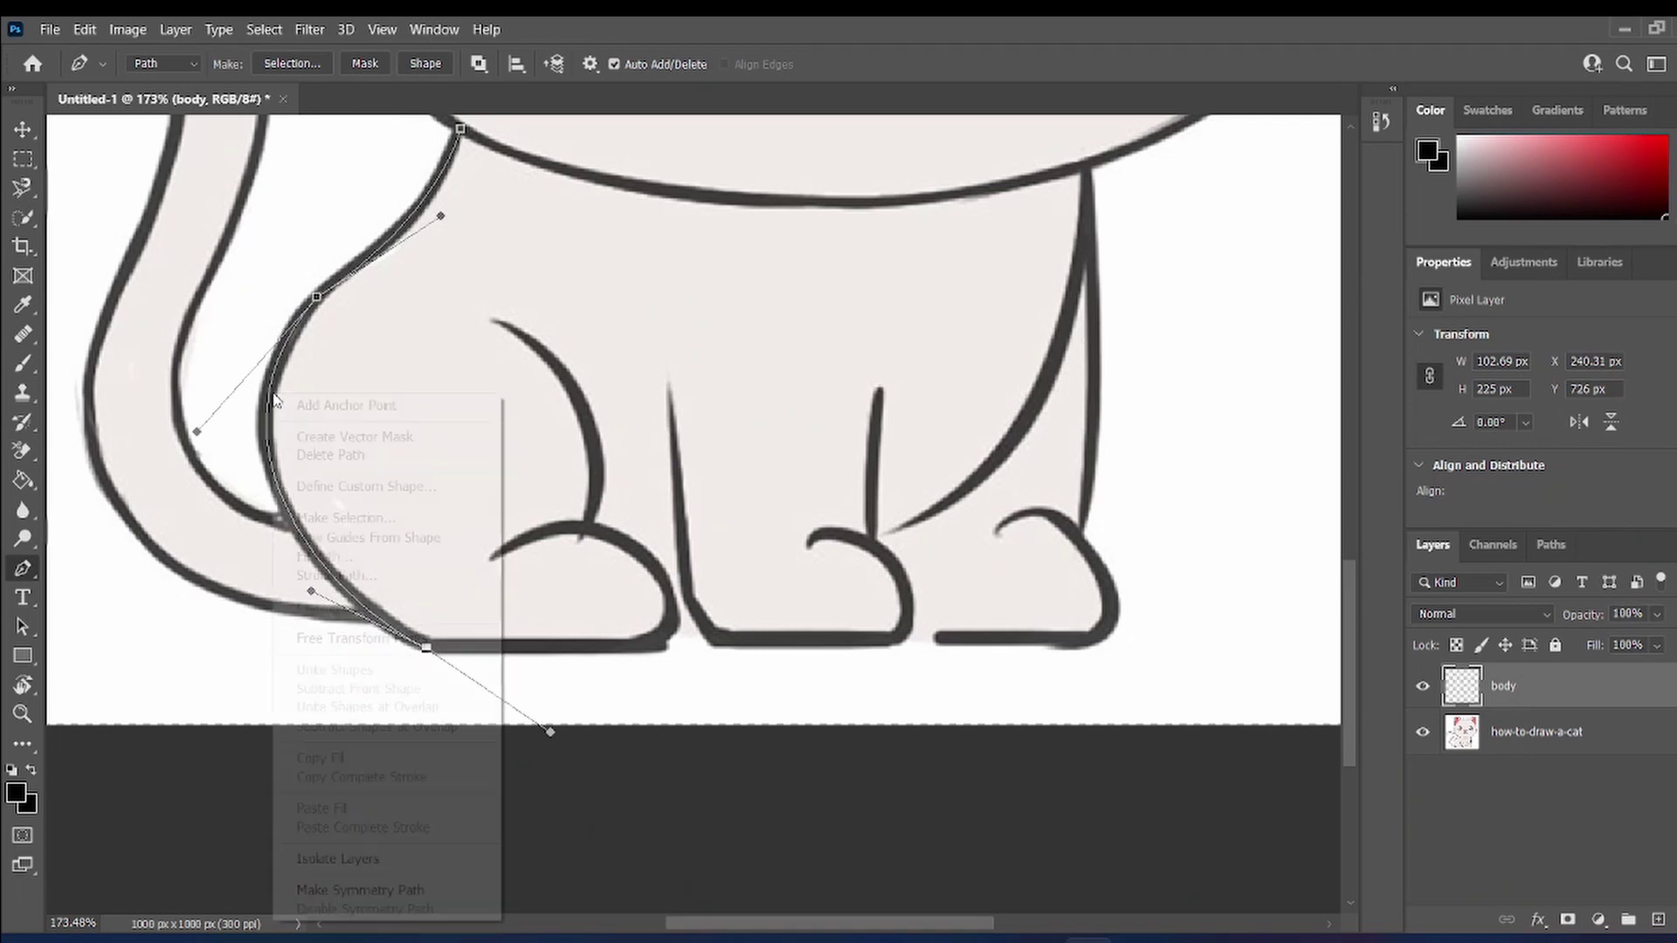
{"action": "left_click", "coordinate": [340, 575]}
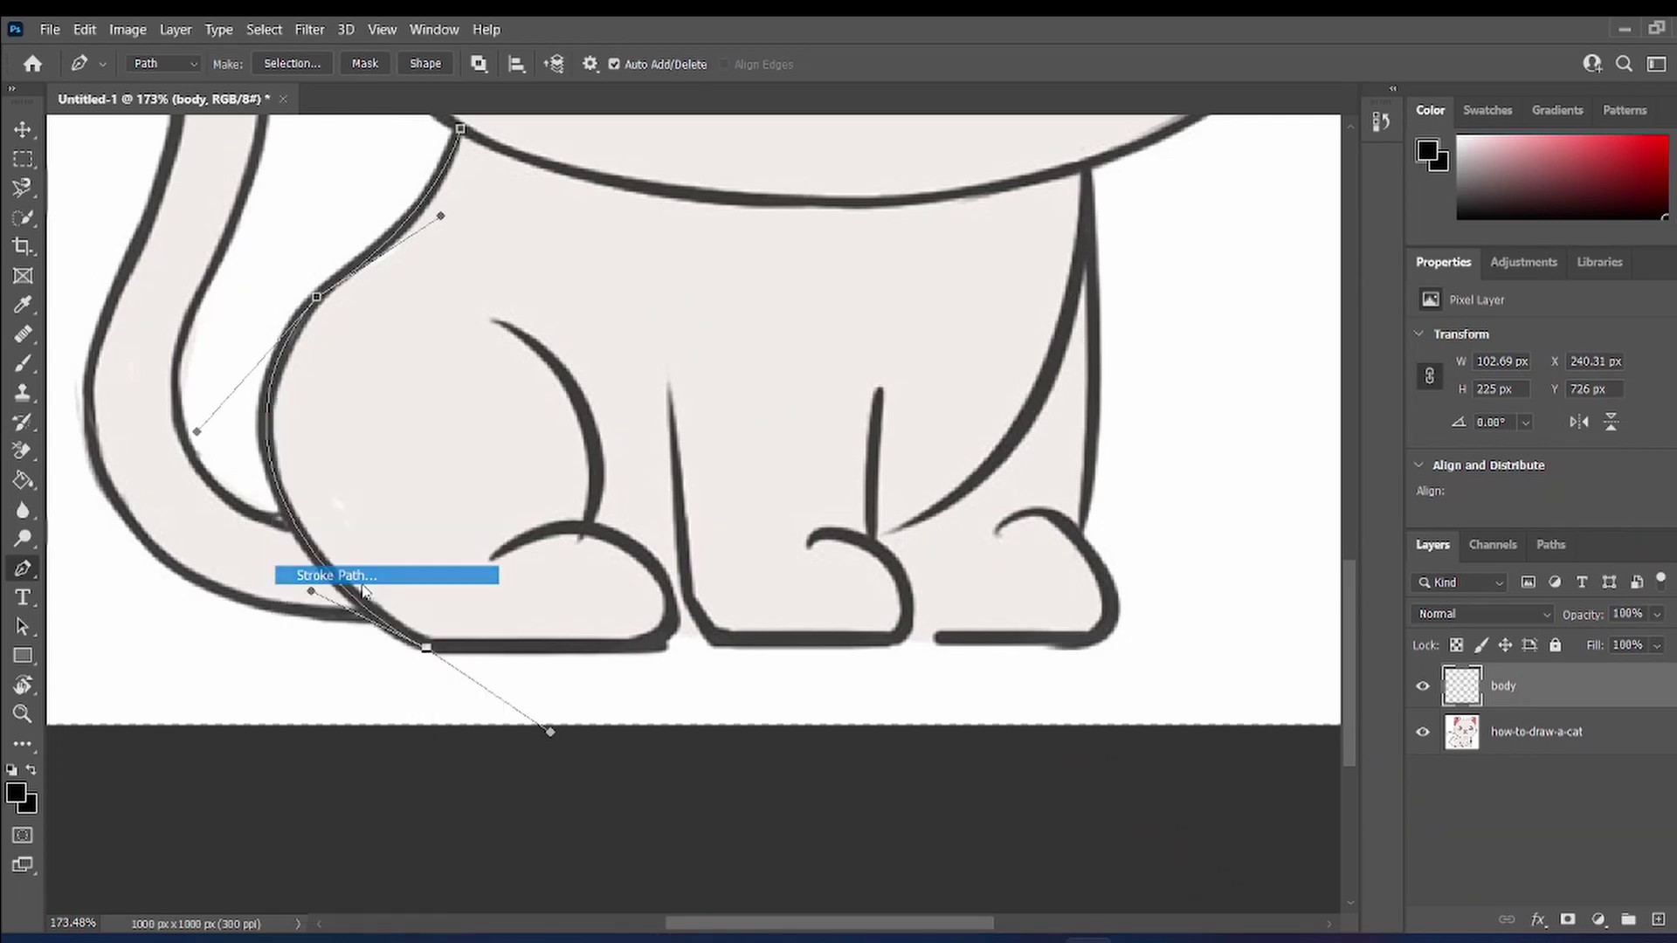
{"action": "left_click", "coordinate": [811, 299]}
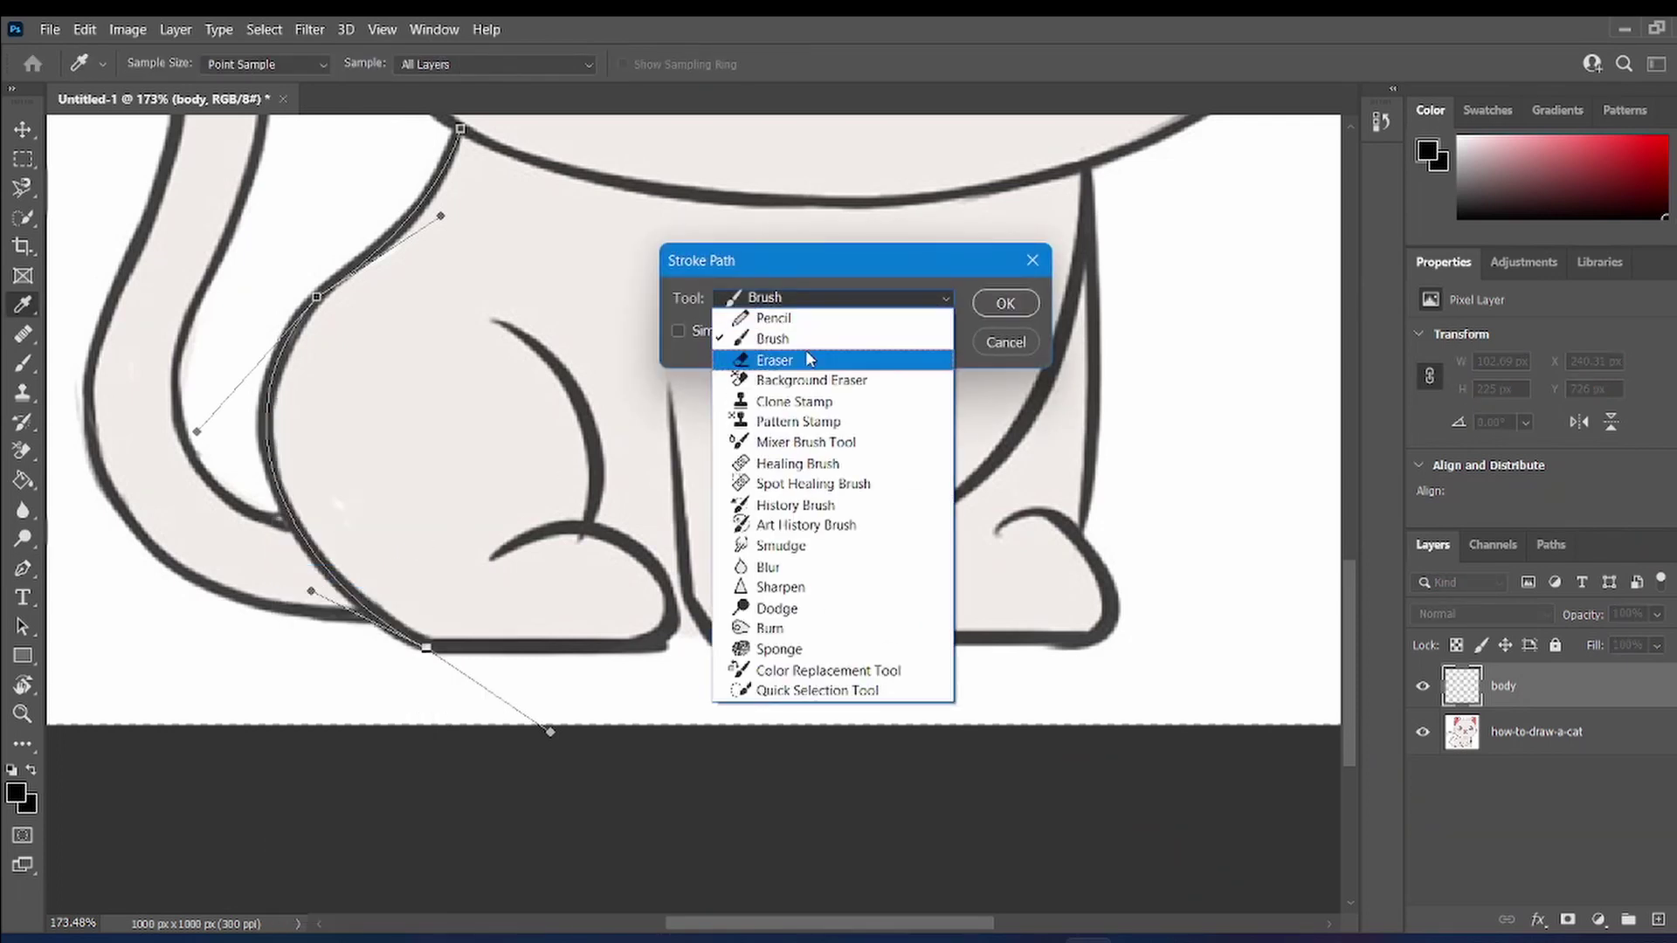
{"action": "left_click", "coordinate": [809, 341]}
{"action": "left_click", "coordinate": [1016, 303]}
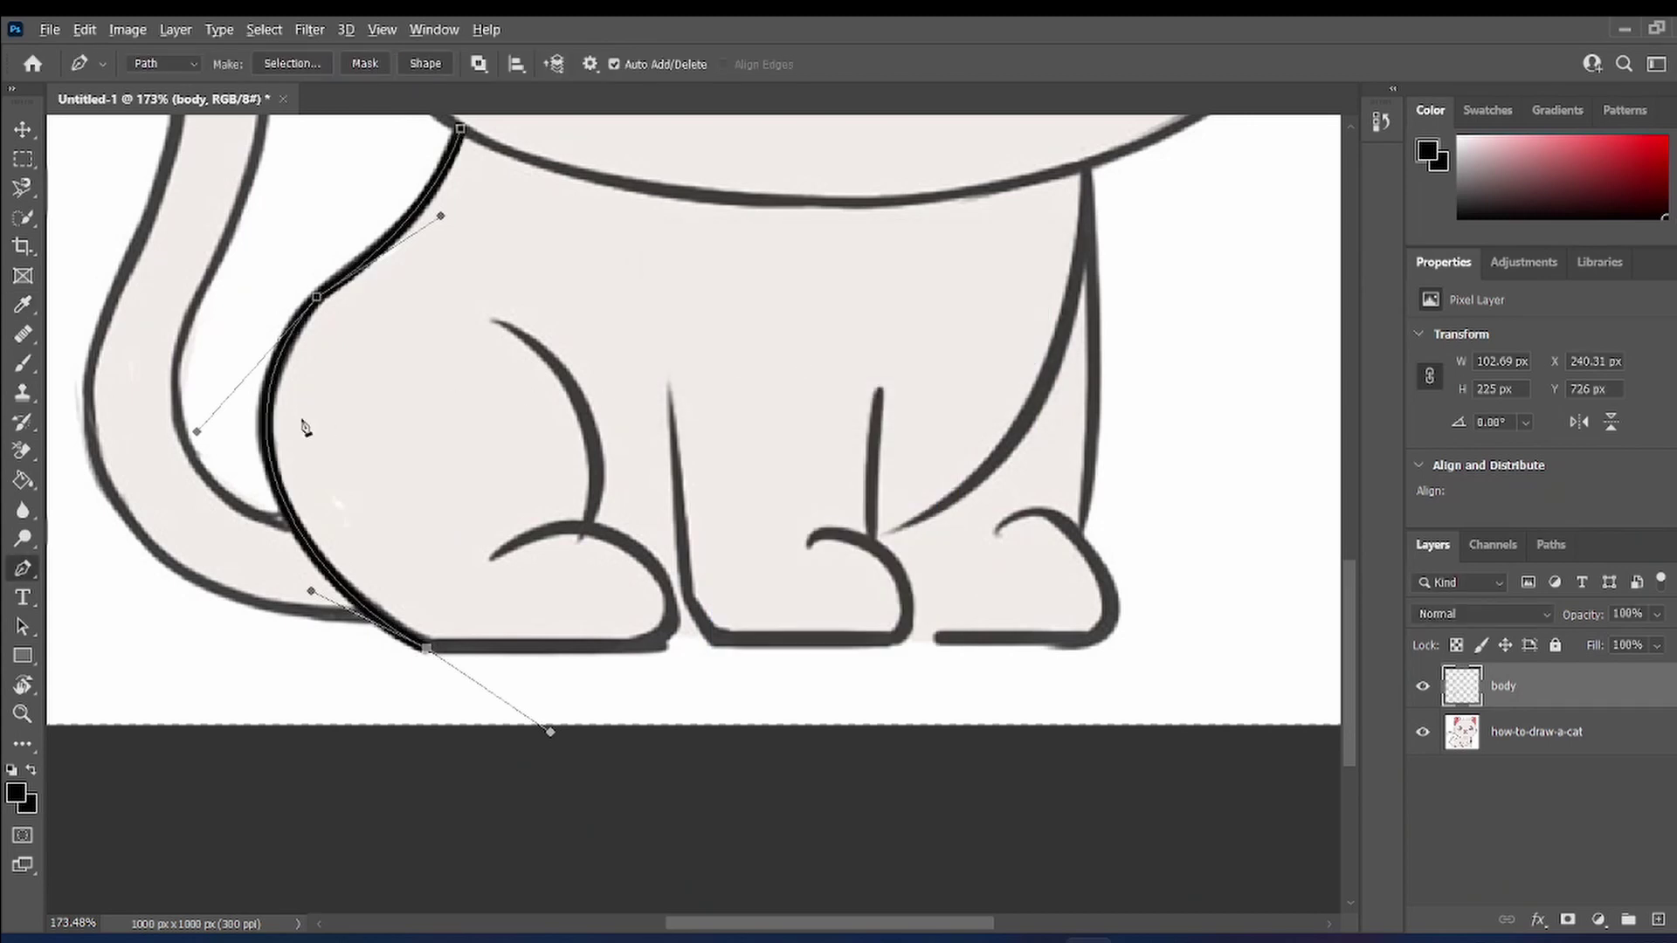
{"action": "scroll", "coordinate": [304, 428], "scroll_direction": "up", "scroll_amount": 3}
{"action": "scroll", "coordinate": [317, 404], "scroll_direction": "up", "scroll_amount": 2}
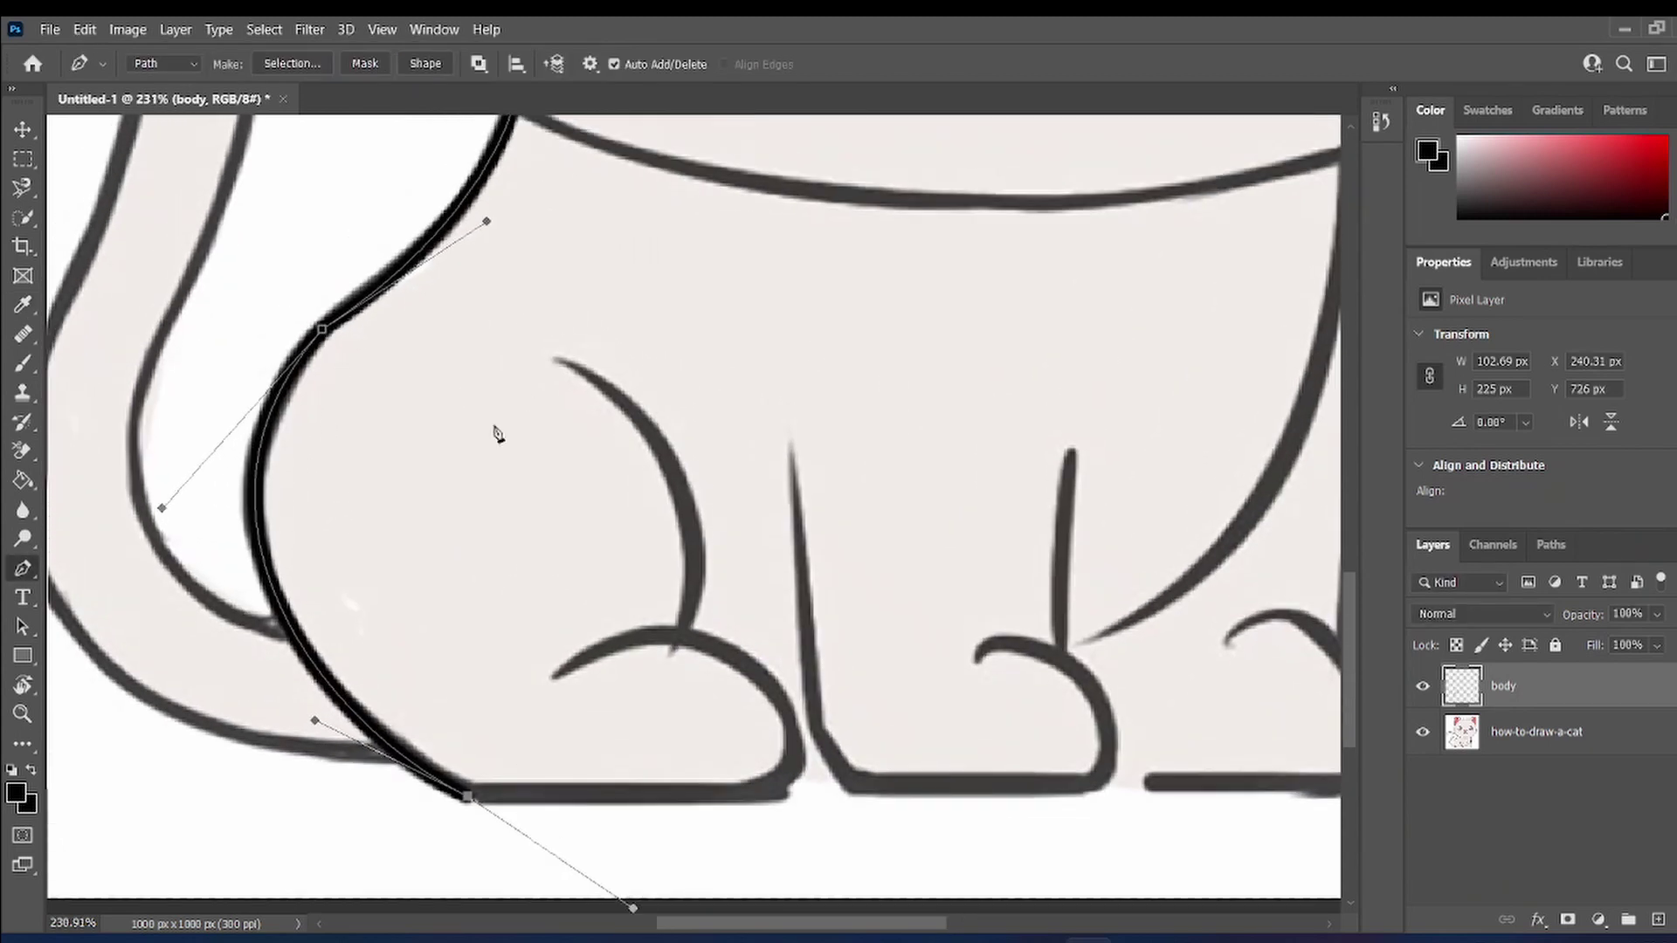
{"action": "key", "text": "Delete"}
- Trace the curved thigh line of the hind leg with the Pen tool and stroke it with the brush
{"action": "scroll", "coordinate": [307, 542], "scroll_direction": "up", "scroll_amount": 2}
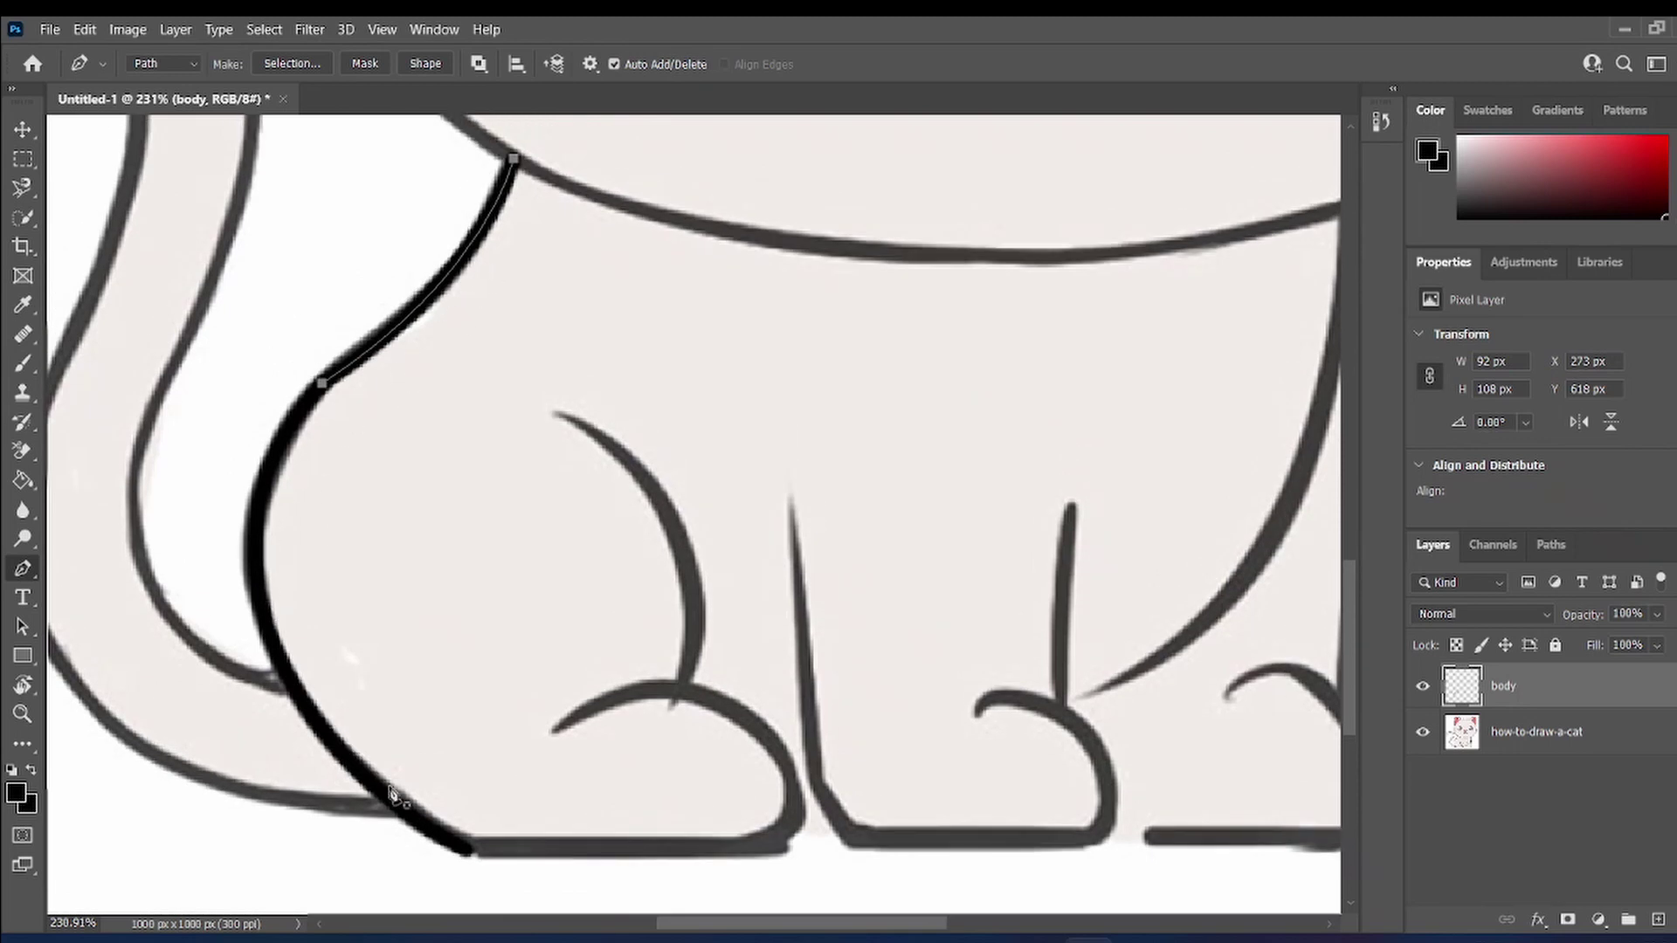
{"action": "left_click", "coordinate": [553, 415]}
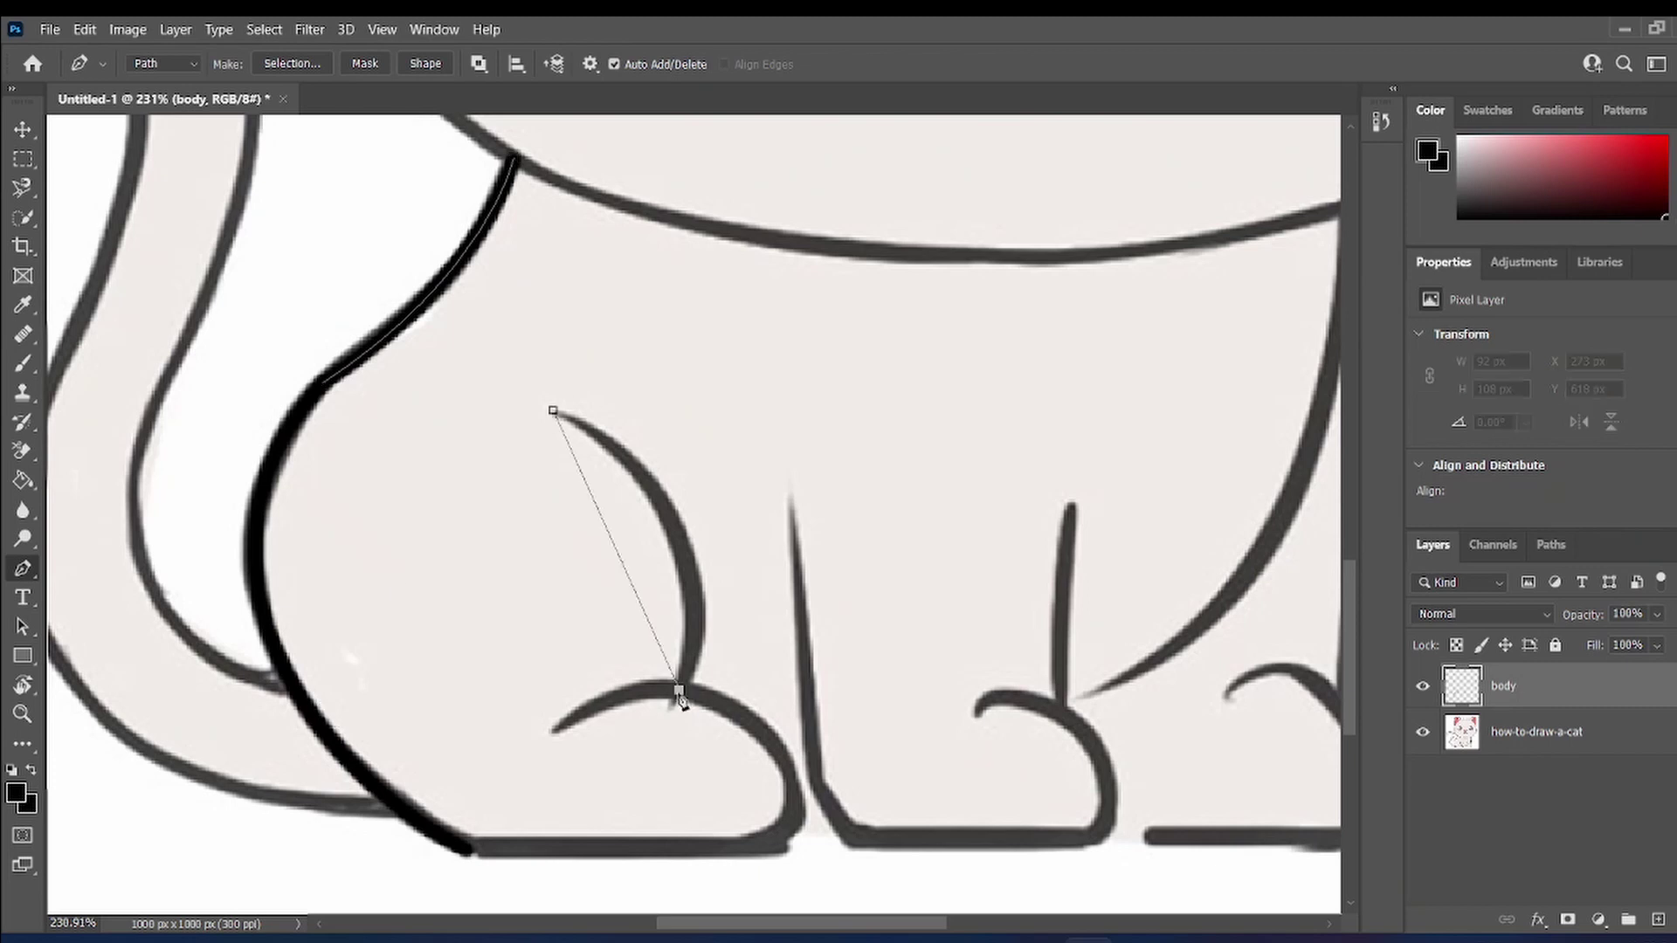
{"action": "left_click_drag", "start_coordinate": [678, 696], "coordinate": [606, 872]}
{"action": "scroll", "coordinate": [606, 838], "scroll_direction": "down", "scroll_amount": 1}
- Trace the hind paw from its inner toe curve around to the heel and stroke the subpath with the brush
{"action": "left_click", "coordinate": [555, 693]}
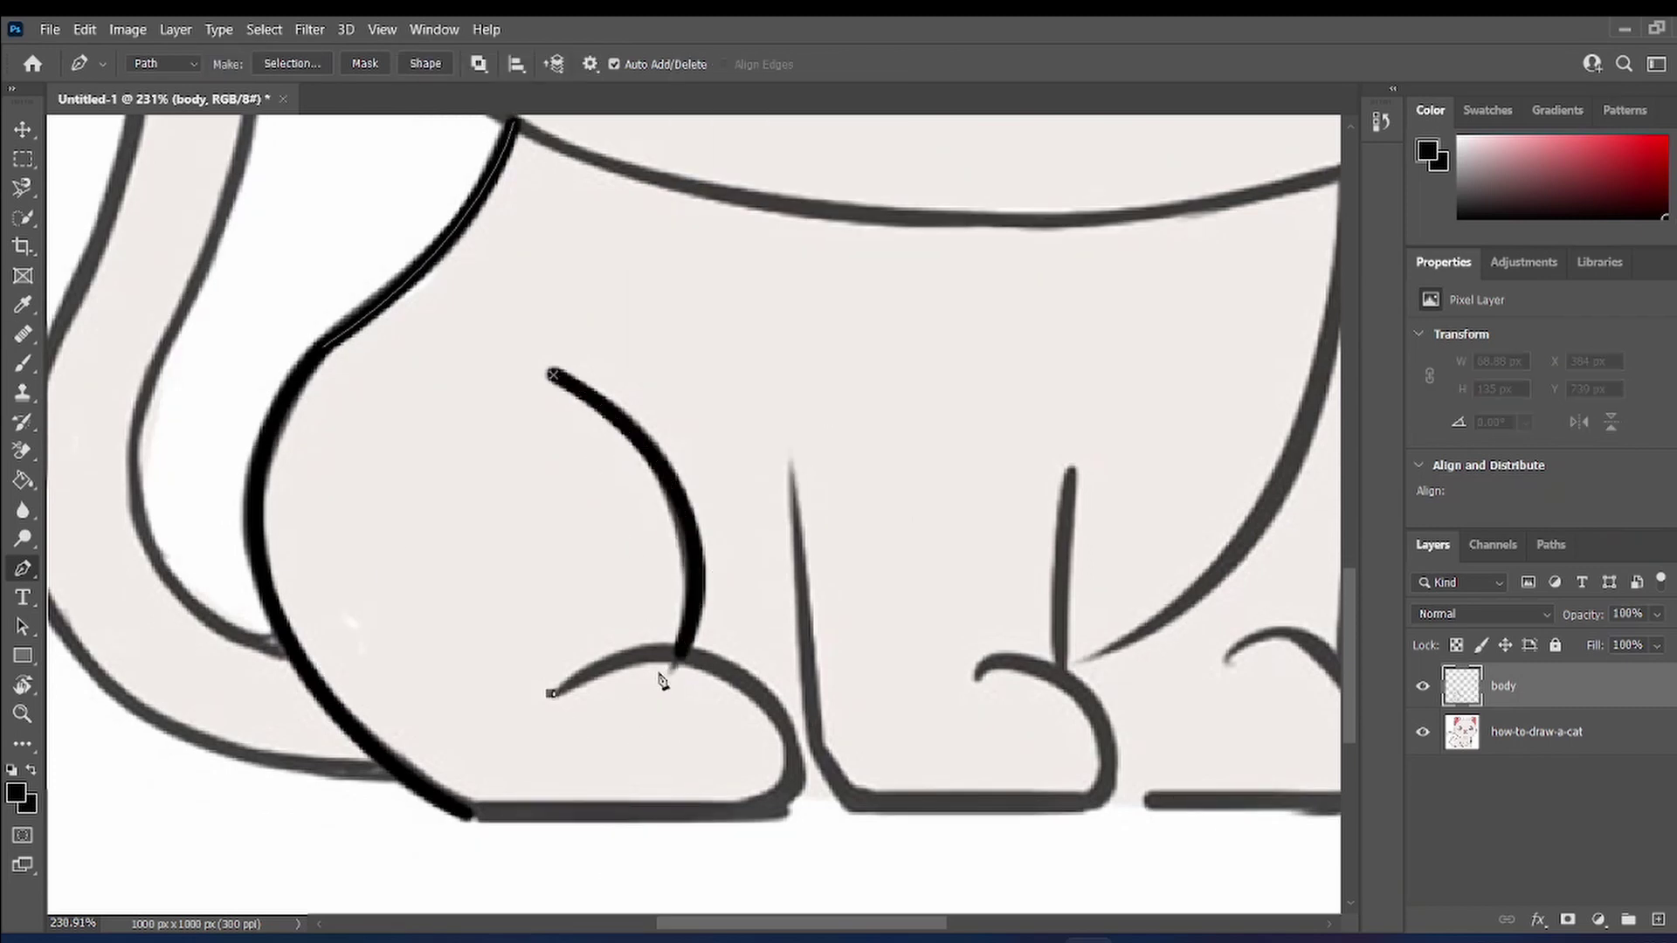
{"action": "scroll", "coordinate": [662, 673], "scroll_direction": "down", "scroll_amount": 3}
{"action": "mouse_move", "coordinate": [793, 630]}
{"action": "left_mouse_down"}
{"action": "mouse_move", "coordinate": [831, 917]}
{"action": "mouse_move", "coordinate": [838, 830]}
{"action": "mouse_move", "coordinate": [784, 735]}
{"action": "mouse_move", "coordinate": [798, 696]}
{"action": "left_mouse_up"}
{"action": "key", "text": "ctrl+z"}
{"action": "left_click", "coordinate": [467, 672]}
{"action": "right_click", "coordinate": [758, 558]}
{"action": "left_click", "coordinate": [867, 233]}
{"action": "key", "text": "Return"}
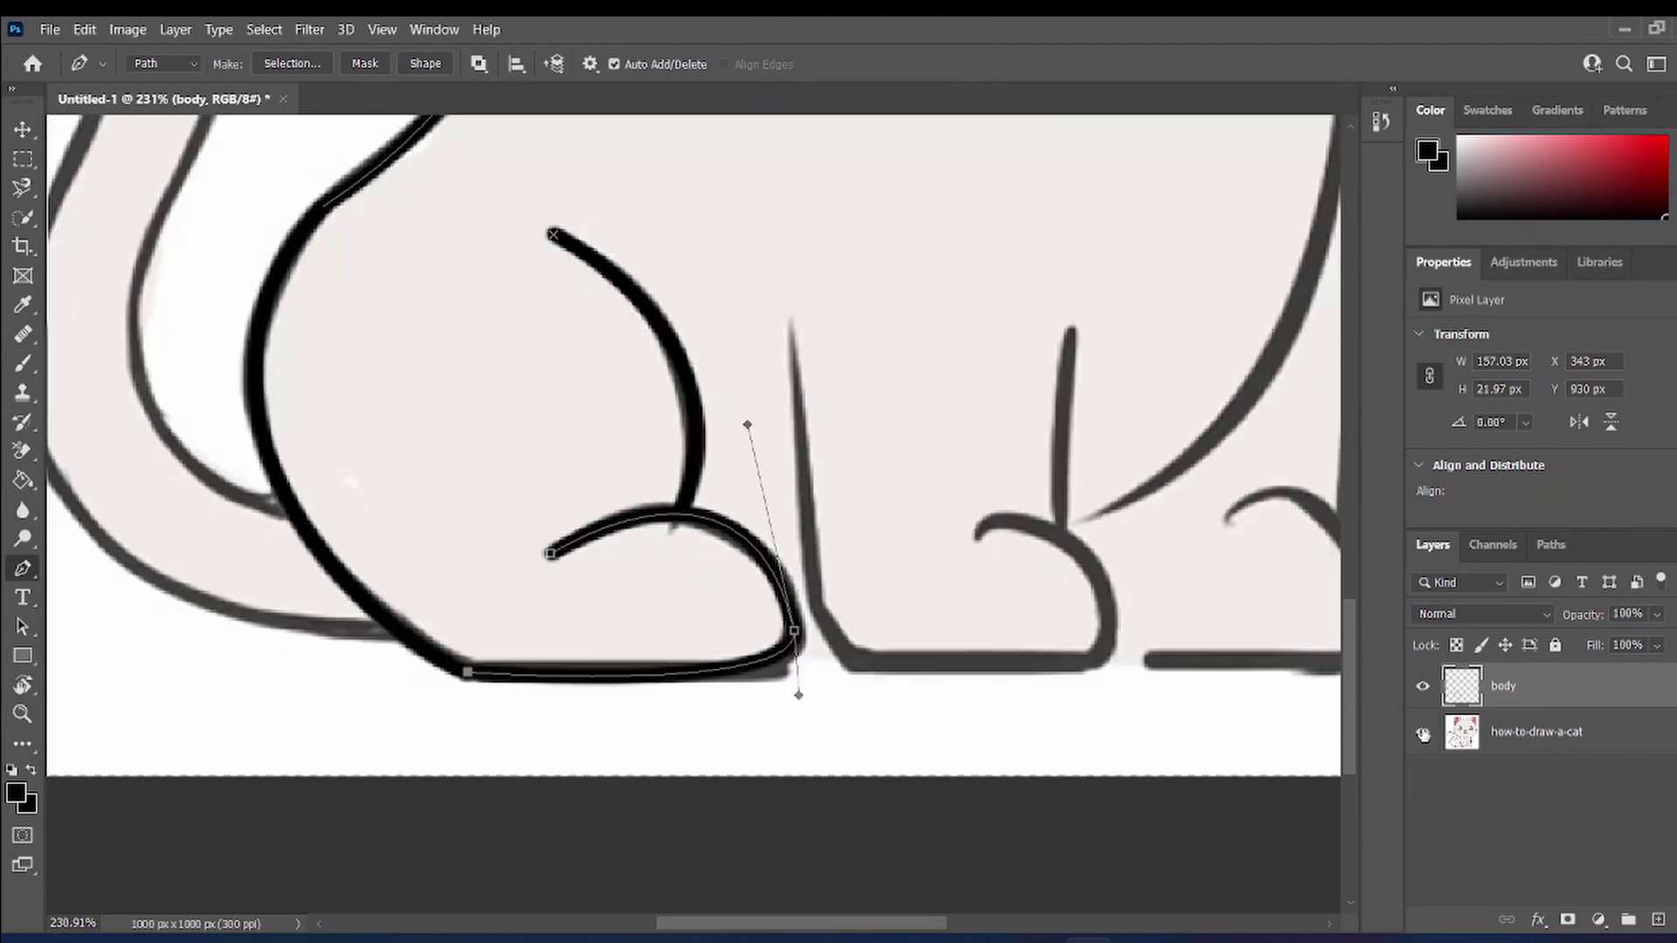
- Trace the middle front leg's left edge and its paw, stroke the subpath with the brush and delete the last anchor point
{"action": "left_click", "coordinate": [791, 321]}
{"action": "left_click_drag", "start_coordinate": [859, 659], "coordinate": [937, 688]}
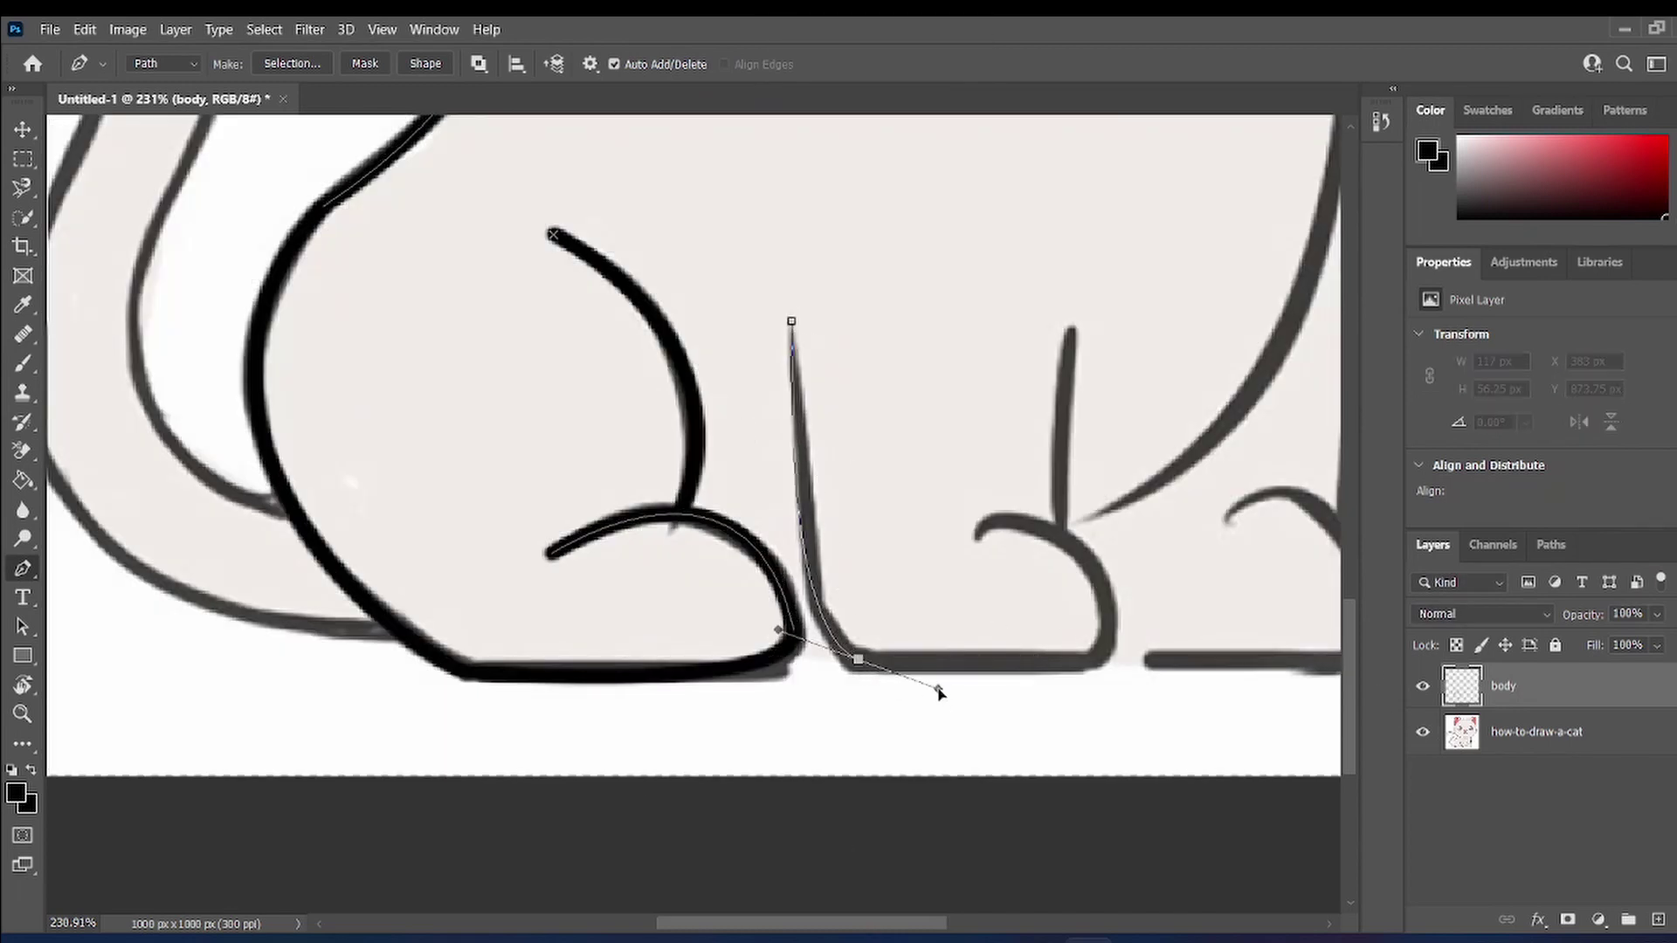
{"action": "left_click_drag", "start_coordinate": [1107, 644], "coordinate": [1121, 612]}
{"action": "left_click_drag", "start_coordinate": [976, 534], "coordinate": [861, 587]}
{"action": "right_click", "coordinate": [1003, 539]}
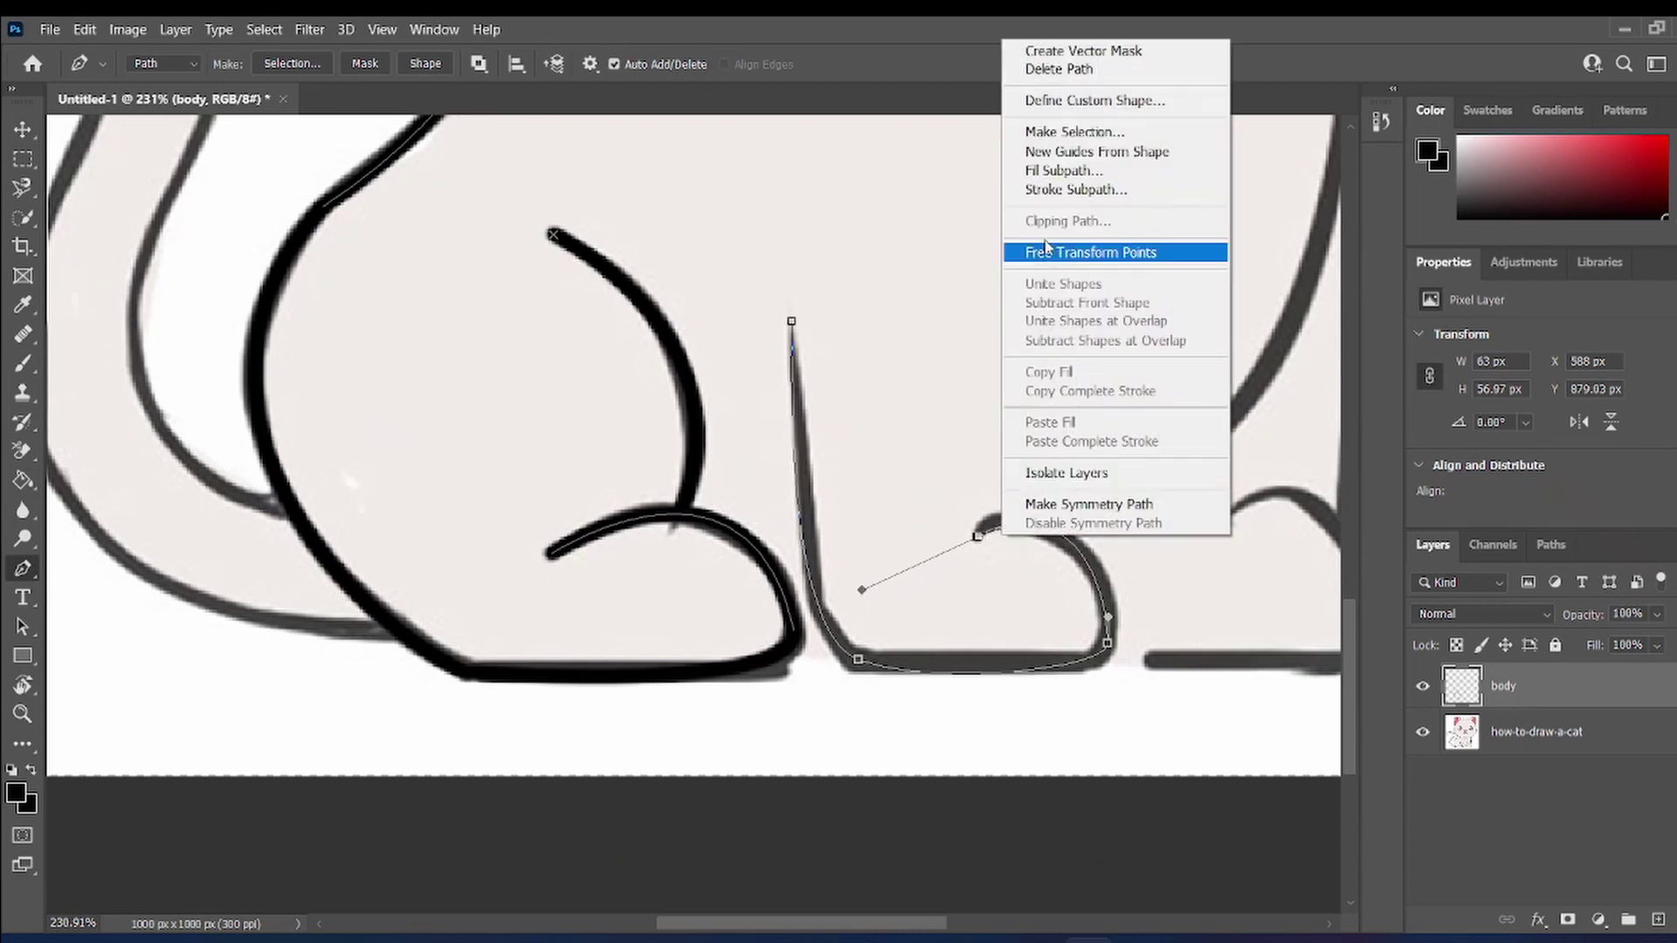
{"action": "left_click", "coordinate": [1074, 188]}
{"action": "key", "text": "Return"}
{"action": "key", "text": "Delete"}
- Trace the short right edge of the middle front leg down to its paw and stroke the subpath with the brush
{"action": "left_click", "coordinate": [1072, 318]}
{"action": "mouse_move", "coordinate": [1060, 533]}
{"action": "left_mouse_down"}
{"action": "mouse_move", "coordinate": [1074, 559]}
{"action": "mouse_move", "coordinate": [772, 508]}
{"action": "left_mouse_up"}
{"action": "right_click", "coordinate": [1052, 405]}
{"action": "left_click", "coordinate": [1124, 585]}
{"action": "key", "text": "Return"}
- Trace the rightmost front paw from its sole around to the toe curve, stroke it with the brush and delete the last anchor point
{"action": "scroll", "coordinate": [1087, 519], "scroll_direction": "down", "scroll_amount": 3}
{"action": "scroll", "coordinate": [788, 505], "scroll_direction": "up", "scroll_amount": 5}
{"action": "left_click", "coordinate": [599, 691]}
{"action": "left_click_drag", "start_coordinate": [1010, 682], "coordinate": [1018, 655]}
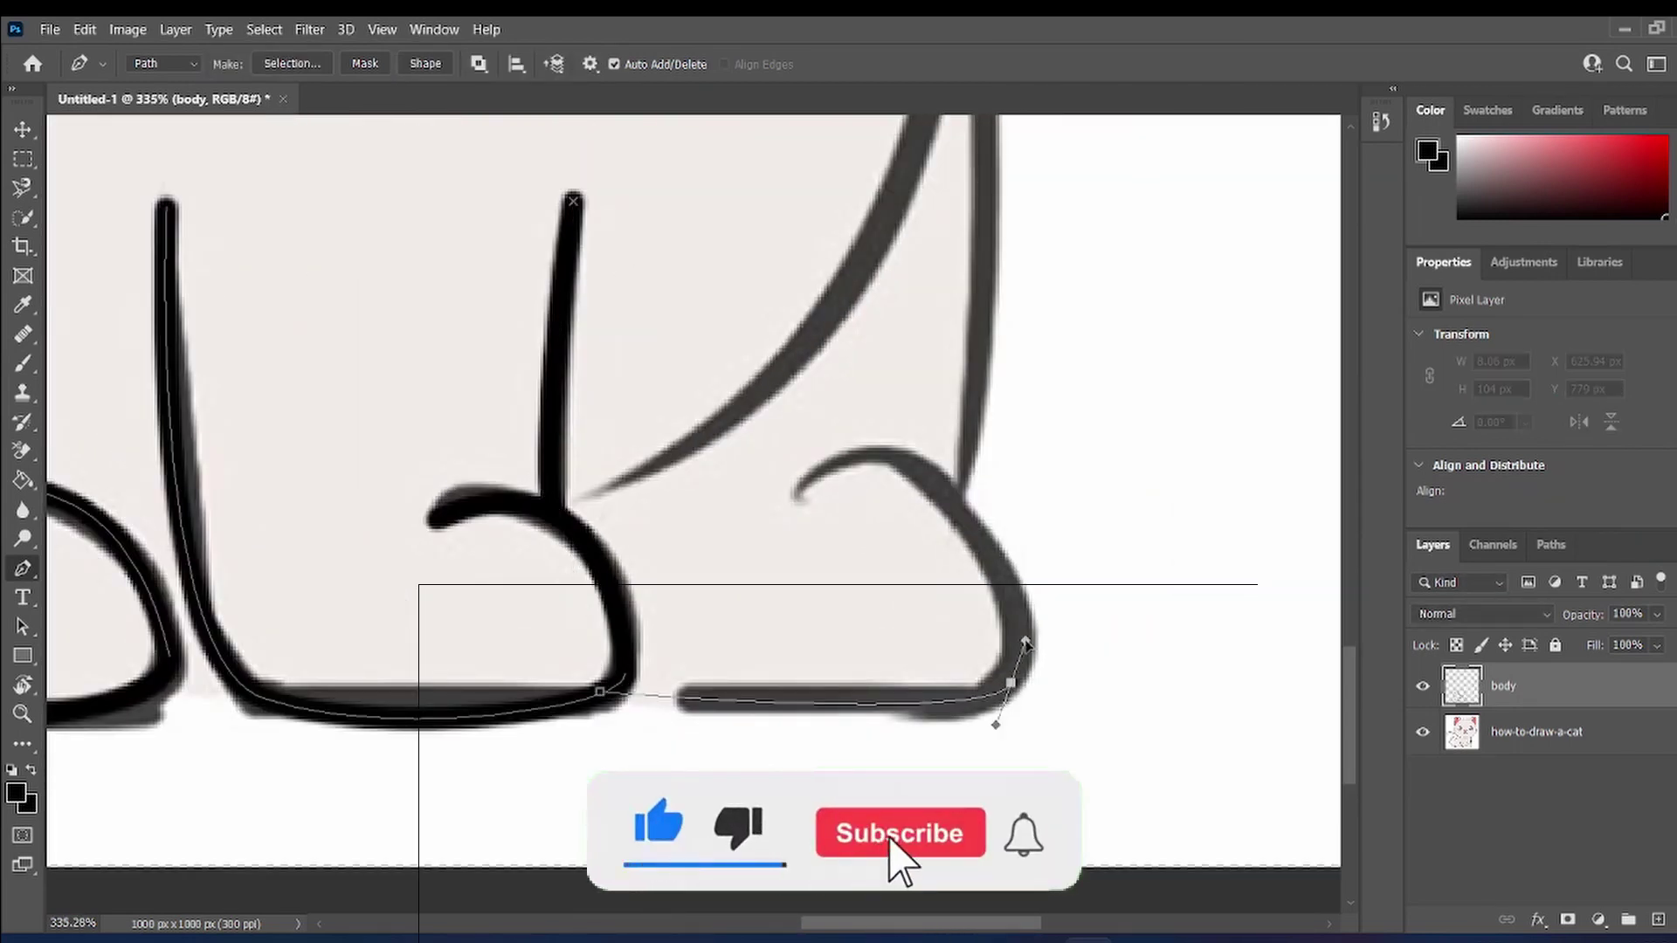
{"action": "left_click_drag", "start_coordinate": [913, 461], "coordinate": [836, 407]}
{"action": "left_click", "coordinate": [792, 494]}
{"action": "right_click", "coordinate": [947, 438]}
{"action": "left_click", "coordinate": [1027, 592]}
{"action": "key", "text": "Return"}
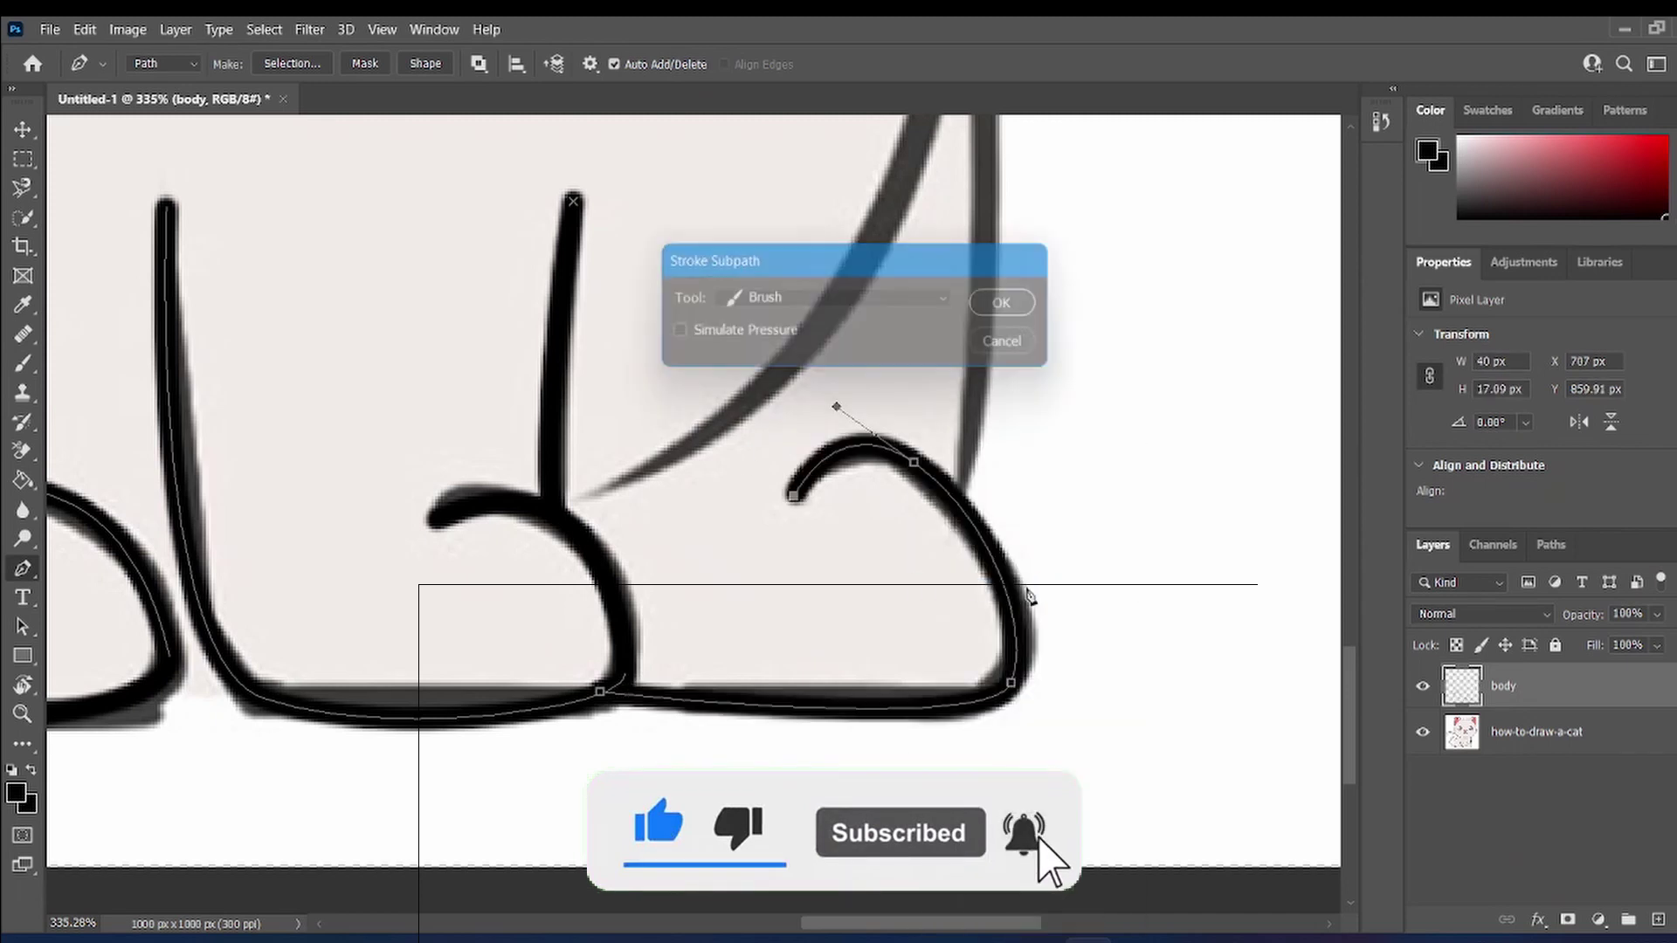
{"action": "key", "text": "Delete"}
- Trace the body's right edge from the head down to the rightmost paw, stroke it with the brush and delete the last anchor point
{"action": "scroll", "coordinate": [994, 559], "scroll_direction": "down", "scroll_amount": 6}
{"action": "scroll", "coordinate": [981, 243], "scroll_direction": "up", "scroll_amount": 4}
{"action": "left_click", "coordinate": [979, 237]}
{"action": "left_click_drag", "start_coordinate": [975, 753], "coordinate": [949, 843]}
{"action": "right_click", "coordinate": [998, 573]}
{"action": "left_click", "coordinate": [1100, 222]}
{"action": "key", "text": "Return"}
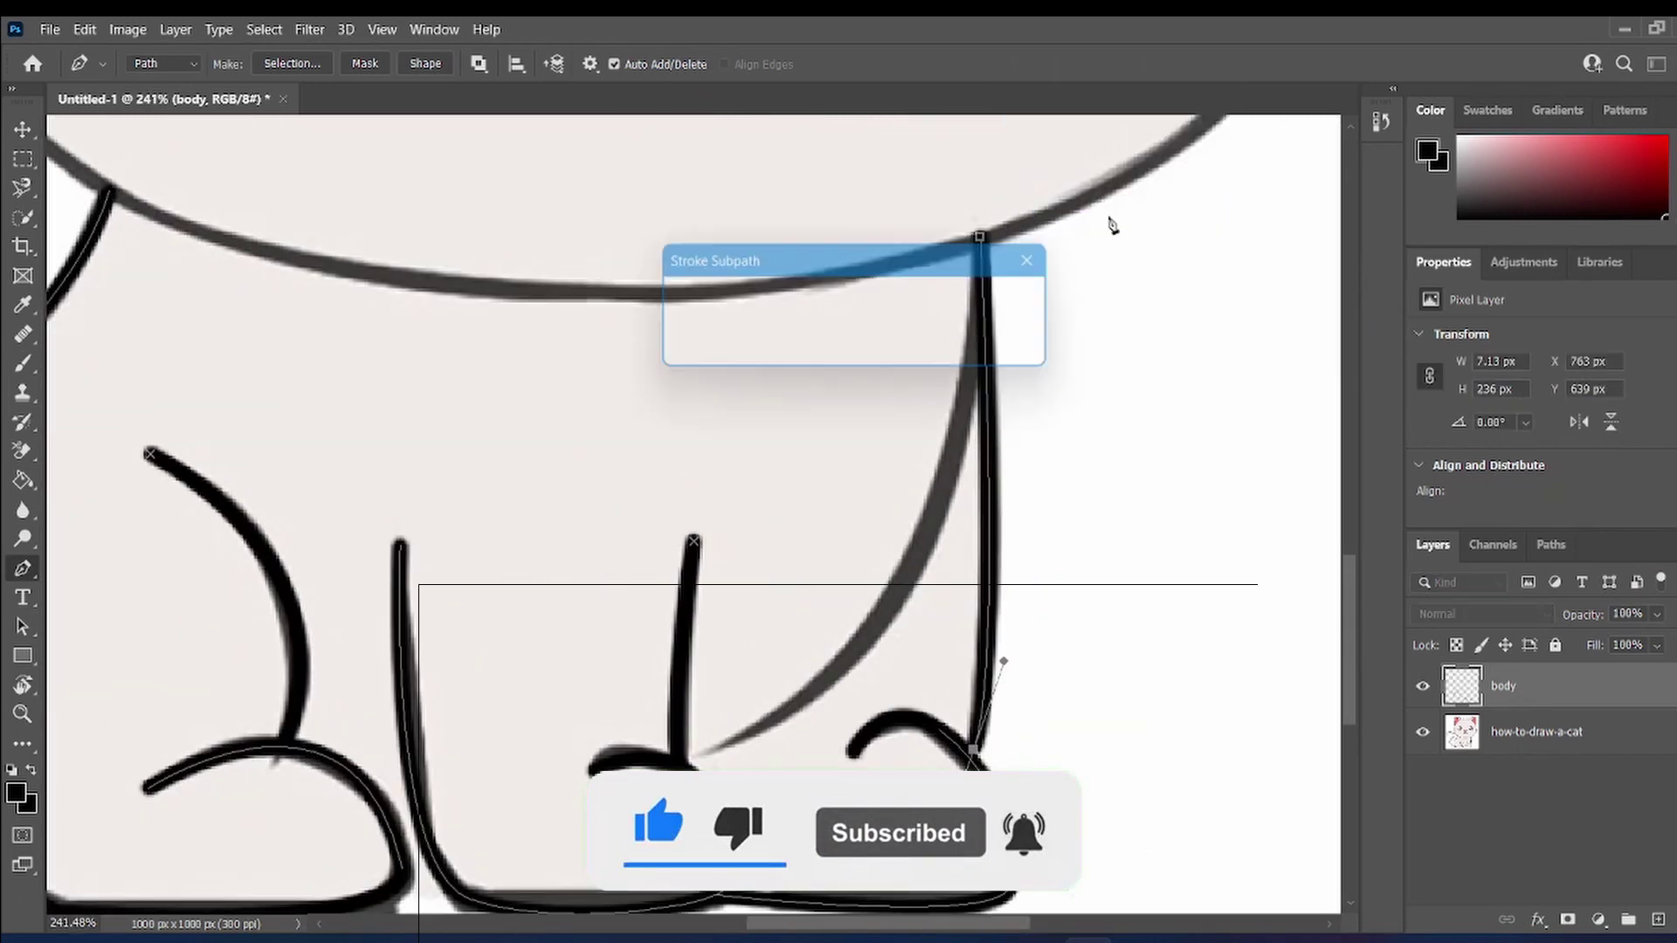
{"action": "key", "text": "Delete"}
- Trace the curved line from the head's lower right to the middle paw, stroke it with the brush and delete the last anchor point
{"action": "left_click", "coordinate": [979, 237]}
{"action": "left_click_drag", "start_coordinate": [702, 753], "coordinate": [420, 809]}
{"action": "right_click", "coordinate": [895, 565]}
{"action": "left_click", "coordinate": [991, 215]}
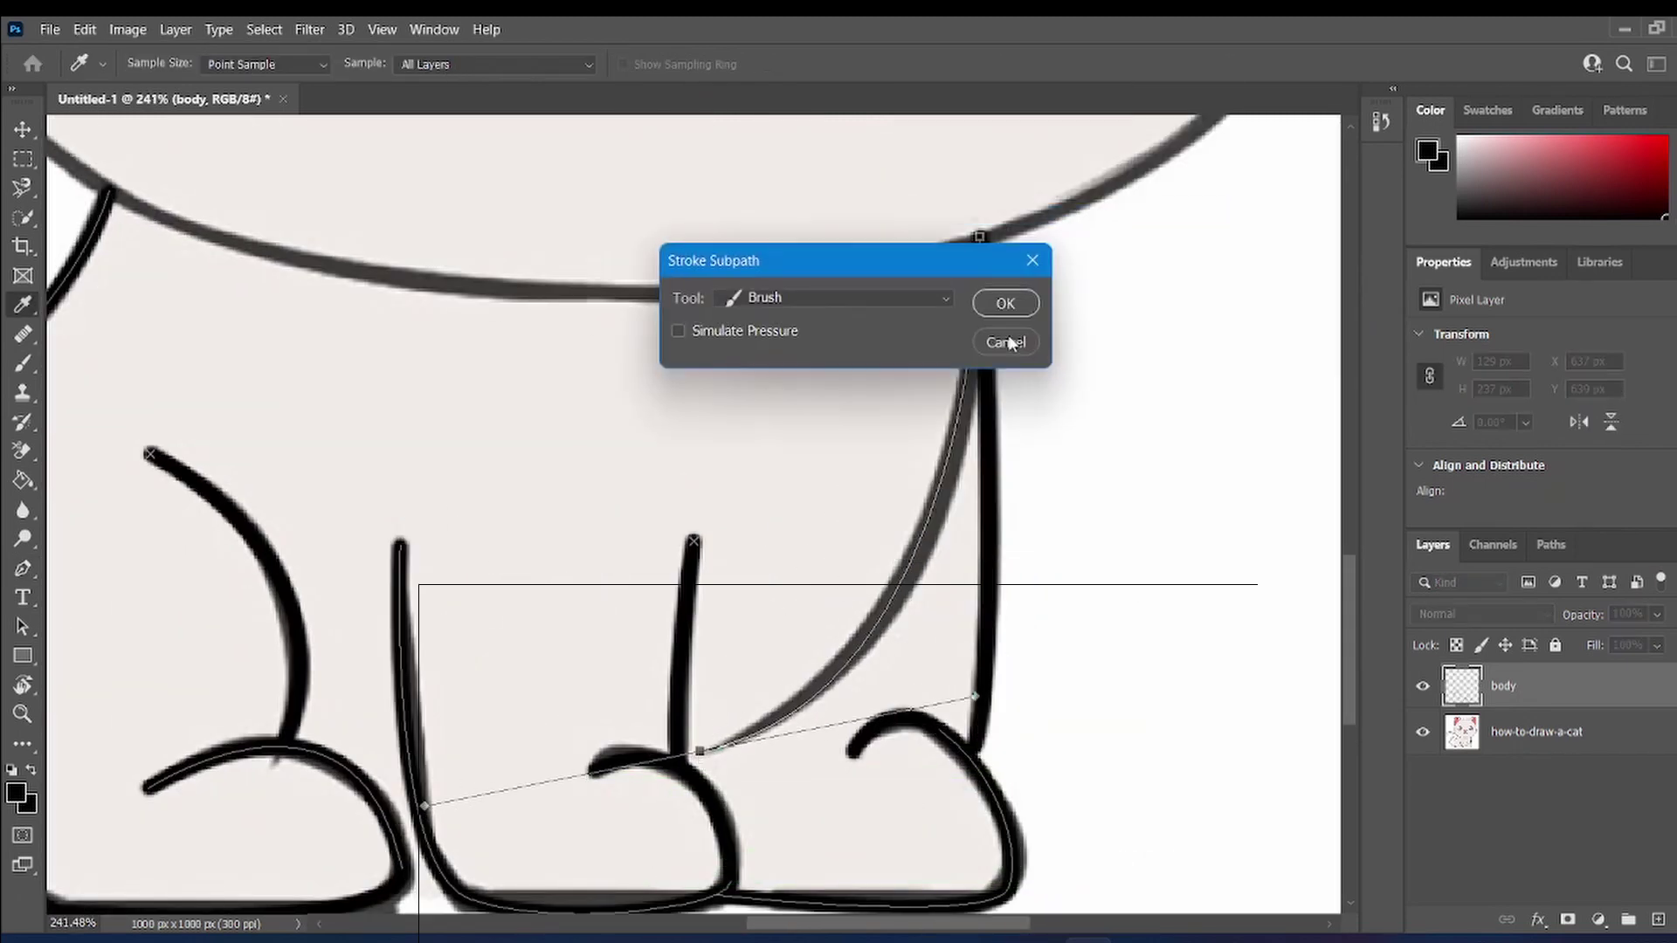
{"action": "key", "text": "Return"}
{"action": "scroll", "coordinate": [773, 584], "scroll_direction": "down", "scroll_amount": 1}
{"action": "key", "text": "super"}
{"action": "key", "text": "super"}
{"action": "key", "text": "Delete"}
- Start the tail path at the cat's rear, curve it along the tail's lower left edge and adjust the curve handle
{"action": "scroll", "coordinate": [773, 590], "scroll_direction": "down", "scroll_amount": 2}
{"action": "scroll", "coordinate": [374, 580], "scroll_direction": "up", "scroll_amount": 2}
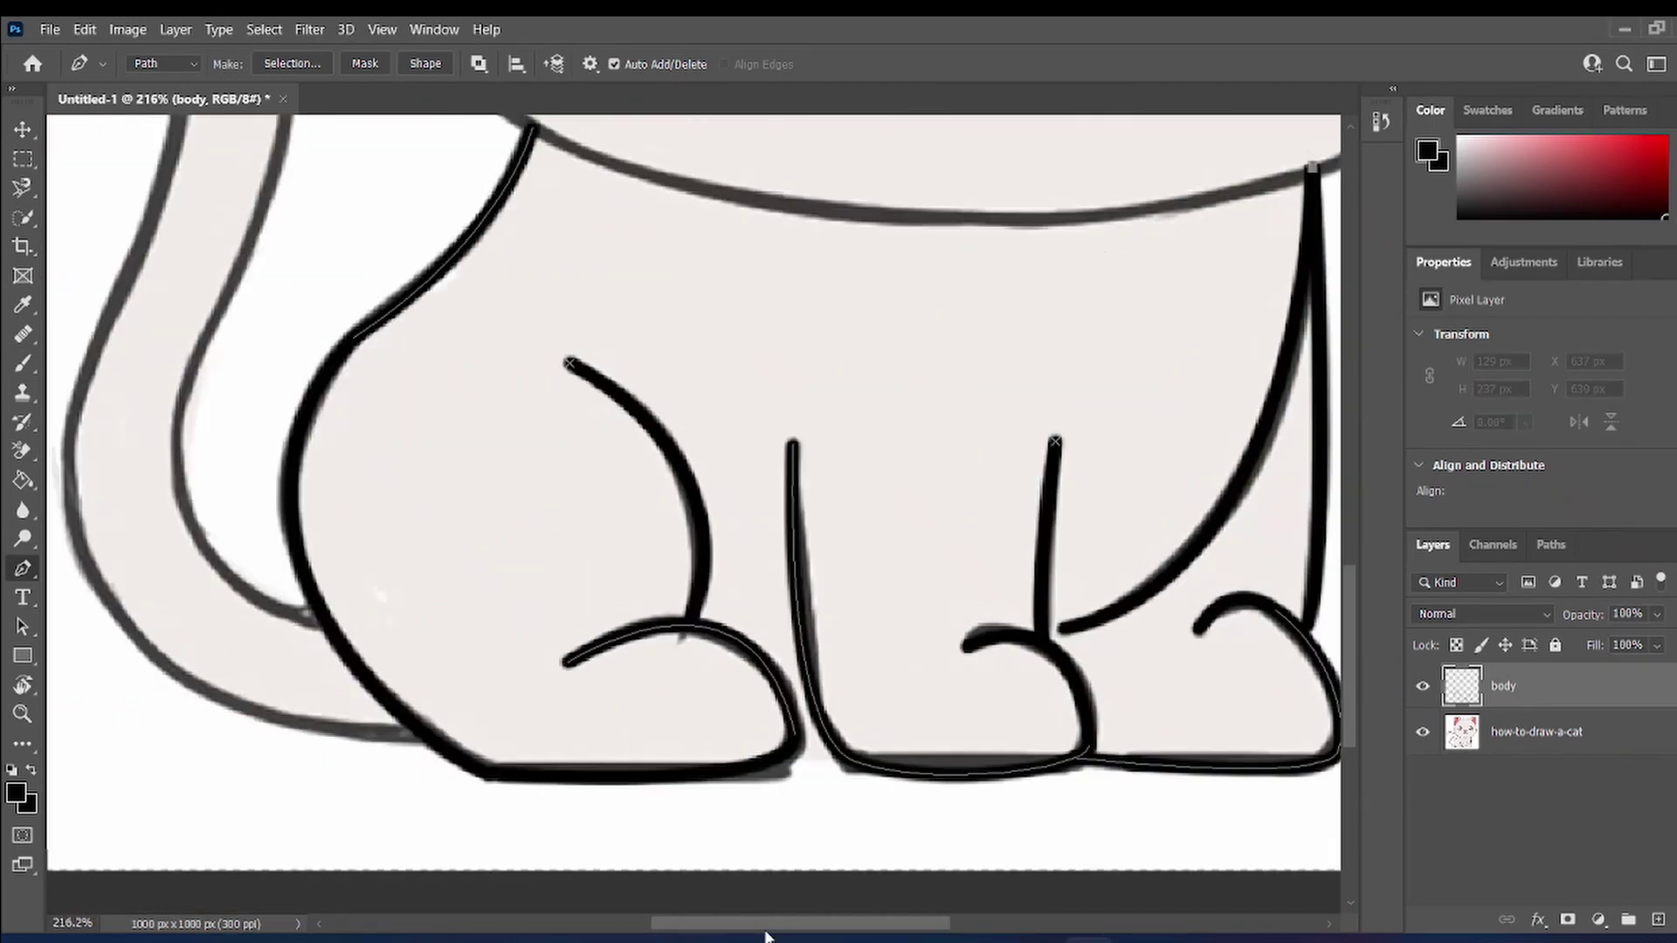
{"action": "scroll", "coordinate": [924, 722], "scroll_direction": "up", "scroll_amount": 2}
{"action": "left_click", "coordinate": [923, 717]}
{"action": "left_click_drag", "start_coordinate": [356, 286], "coordinate": [397, 98]}
{"action": "scroll", "coordinate": [507, 559], "scroll_direction": "down", "scroll_amount": 3}
{"action": "left_click_drag", "start_coordinate": [384, 847], "coordinate": [428, 833]}
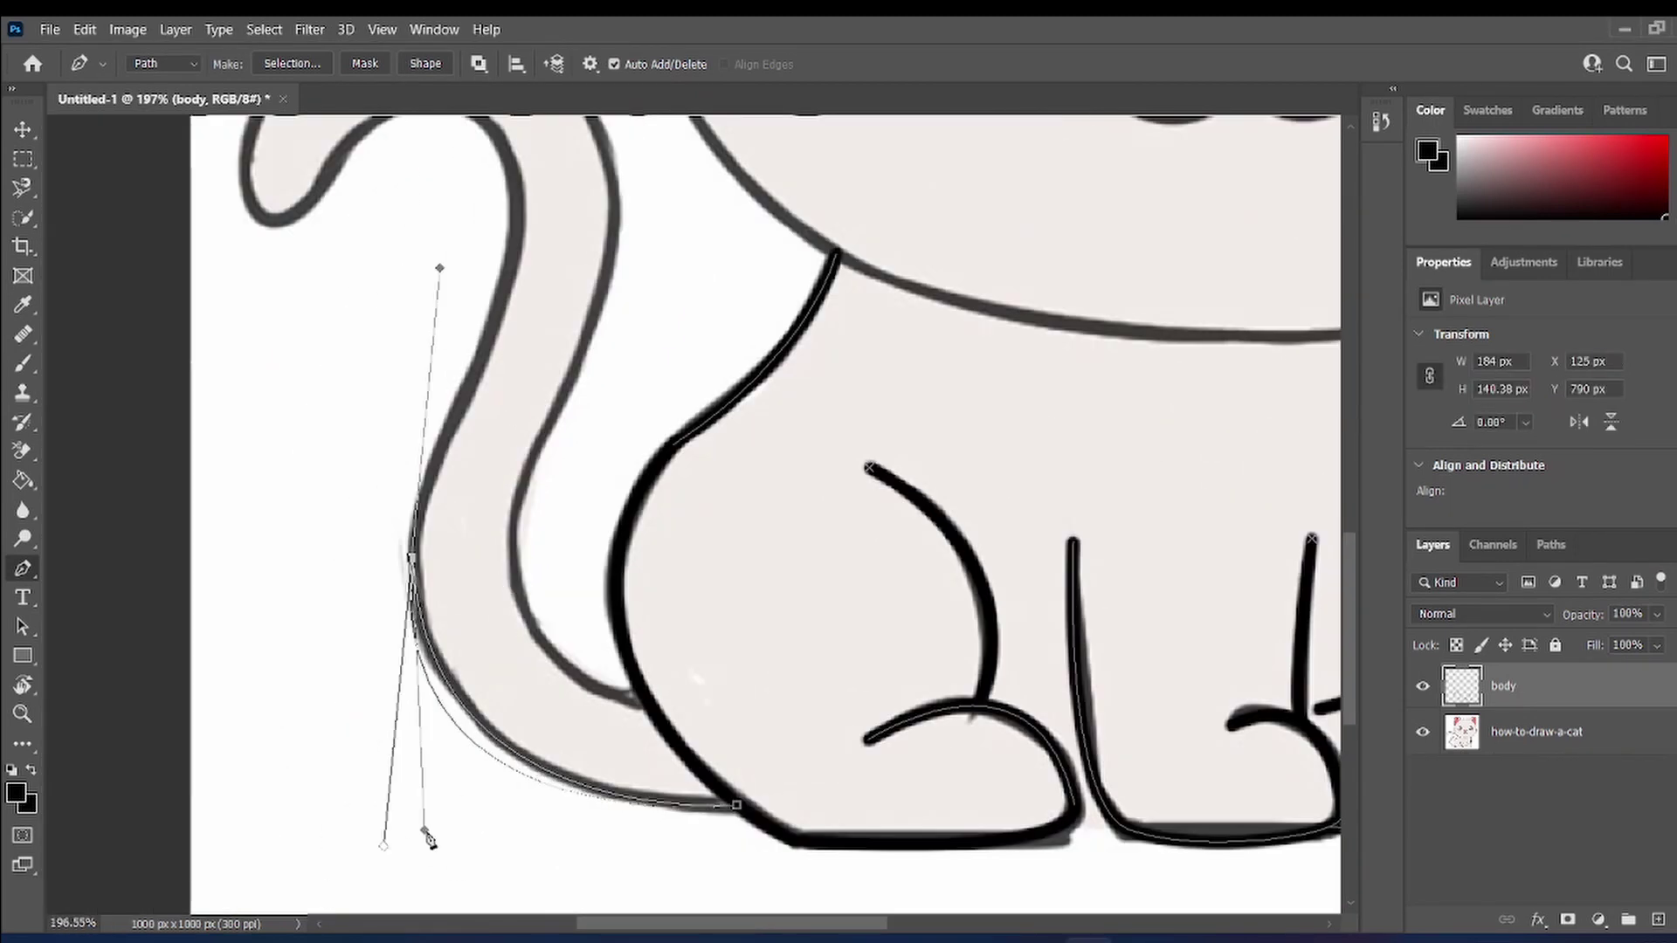
{"action": "scroll", "coordinate": [532, 410], "scroll_direction": "up", "scroll_amount": 3}
{"action": "scroll", "coordinate": [587, 404], "scroll_direction": "down", "scroll_amount": 2}
{"action": "left_click_drag", "start_coordinate": [588, 426], "coordinate": [574, 358]}
{"action": "left_click_drag", "start_coordinate": [491, 490], "coordinate": [498, 749]}
{"action": "key", "text": "ctrl+z"}
{"action": "key", "text": "ctrl+z"}
{"action": "key", "text": "ctrl+z"}
- Continue the tail path up its left edge, around the inside of the hook and around the tail tip
{"action": "left_click_drag", "start_coordinate": [512, 582], "coordinate": [519, 482]}
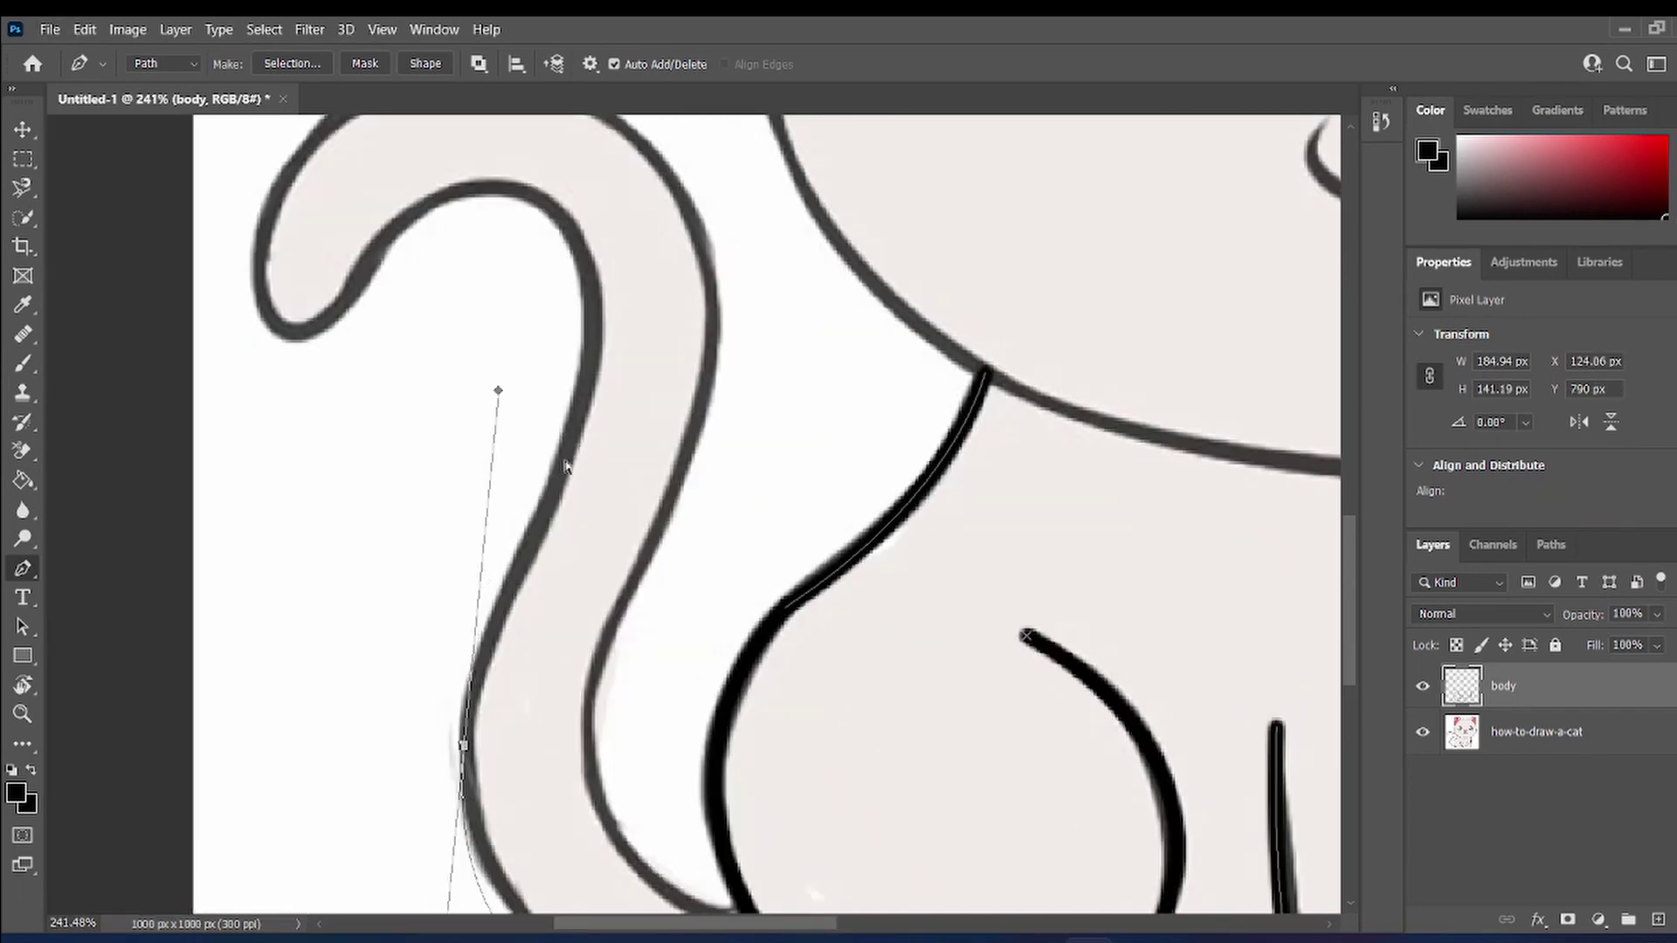
{"action": "left_click", "coordinate": [567, 457]}
{"action": "left_click_drag", "start_coordinate": [497, 389], "coordinate": [478, 603]}
{"action": "left_click_drag", "start_coordinate": [482, 199], "coordinate": [394, 413]}
{"action": "left_click", "coordinate": [374, 465]}
{"action": "left_click_drag", "start_coordinate": [201, 330], "coordinate": [258, 195]}
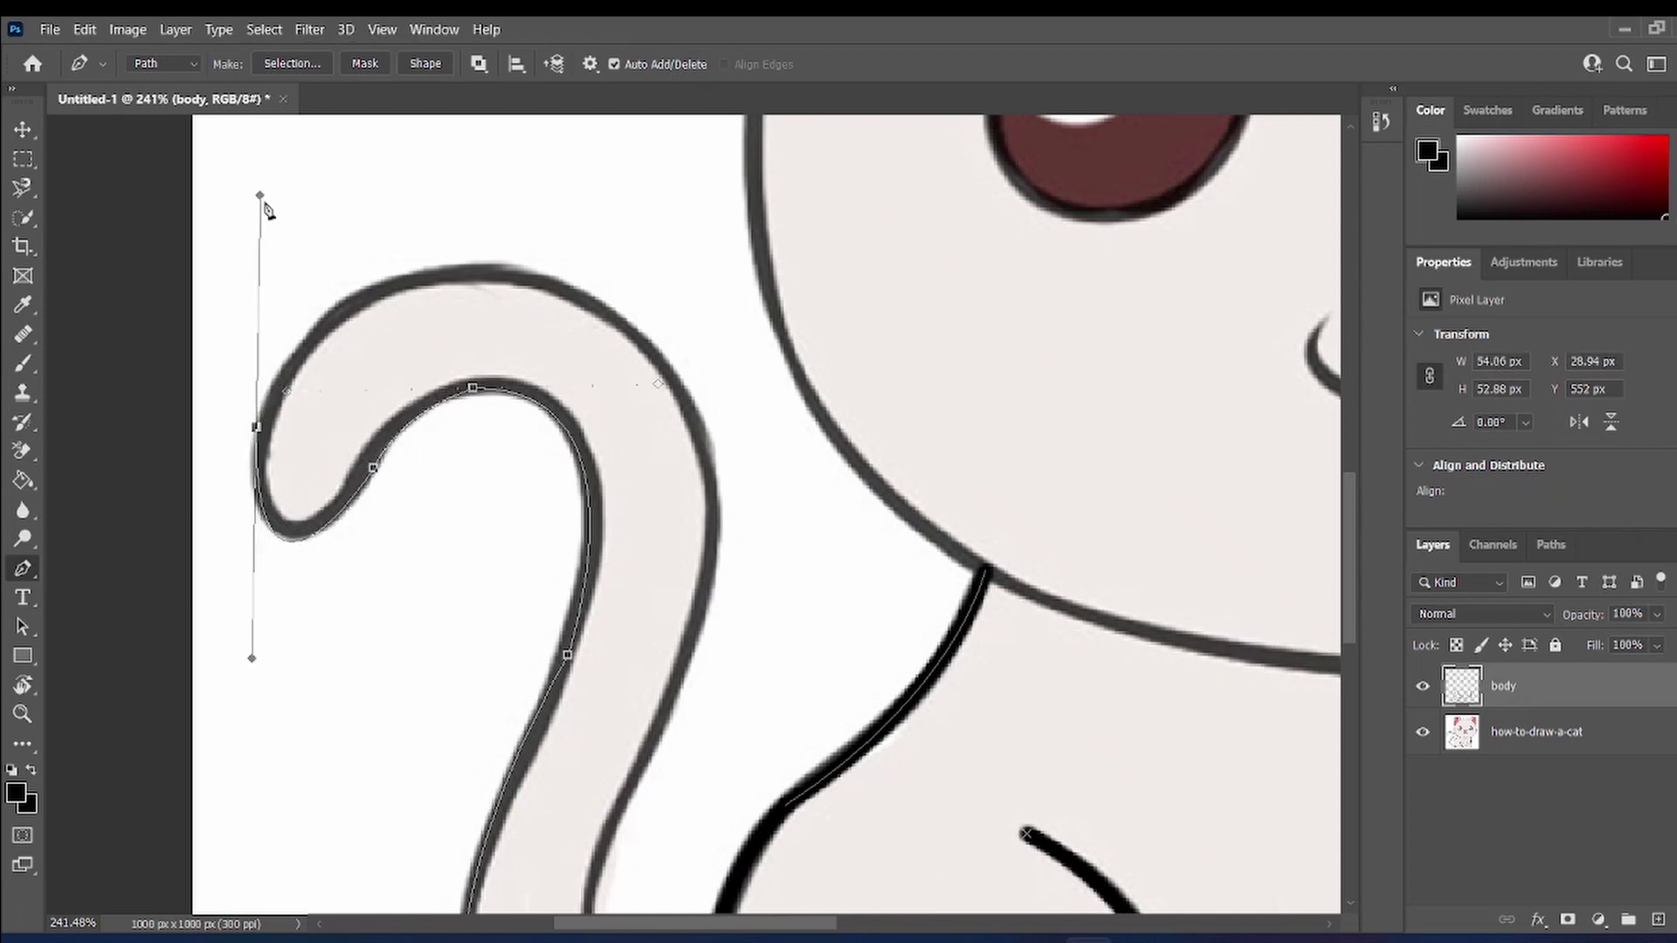
- Carry the path over the top of the tail's arch to its right edge and adjust both curve handles to the outline
{"action": "left_click_drag", "start_coordinate": [719, 515], "coordinate": [690, 845]}
{"action": "left_click_drag", "start_coordinate": [258, 194], "coordinate": [297, 193], "text": "alt"}
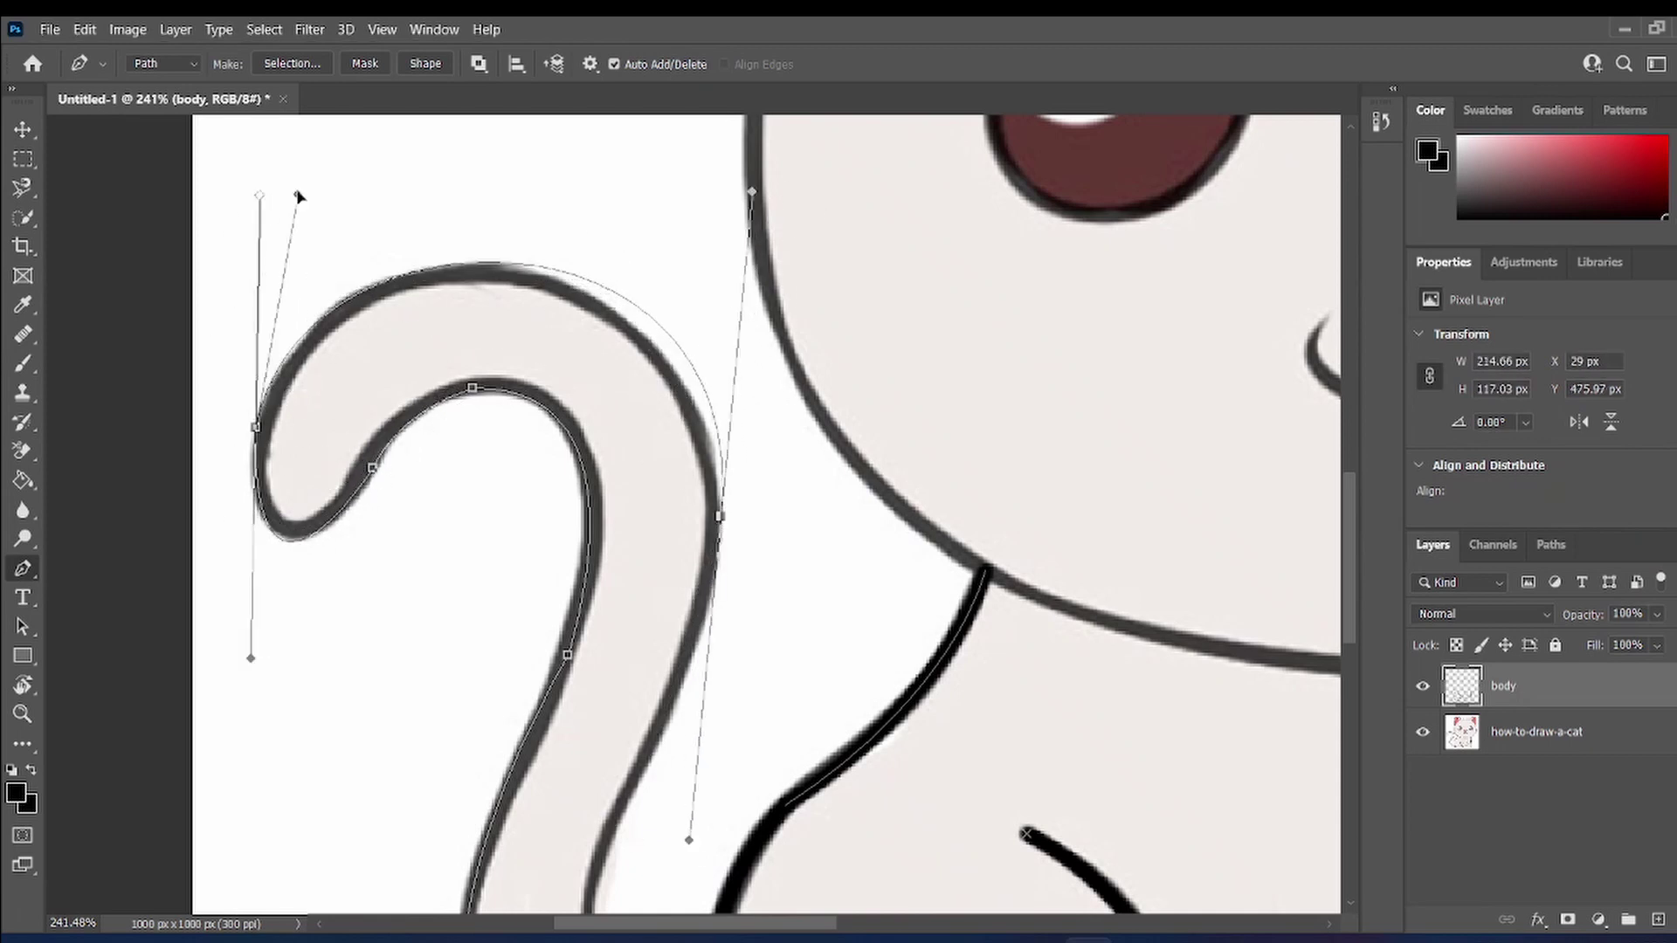
{"action": "left_click_drag", "start_coordinate": [752, 191], "coordinate": [708, 201], "text": "alt"}
- Continue the path down the tail's right edge and end it where the tail meets the body
{"action": "scroll", "coordinate": [703, 219], "scroll_direction": "down", "scroll_amount": 4}
{"action": "left_click_drag", "start_coordinate": [592, 583], "coordinate": [602, 695]}
{"action": "left_click_drag", "start_coordinate": [689, 479], "coordinate": [680, 402]}
{"action": "scroll", "coordinate": [671, 521], "scroll_direction": "down", "scroll_amount": 2}
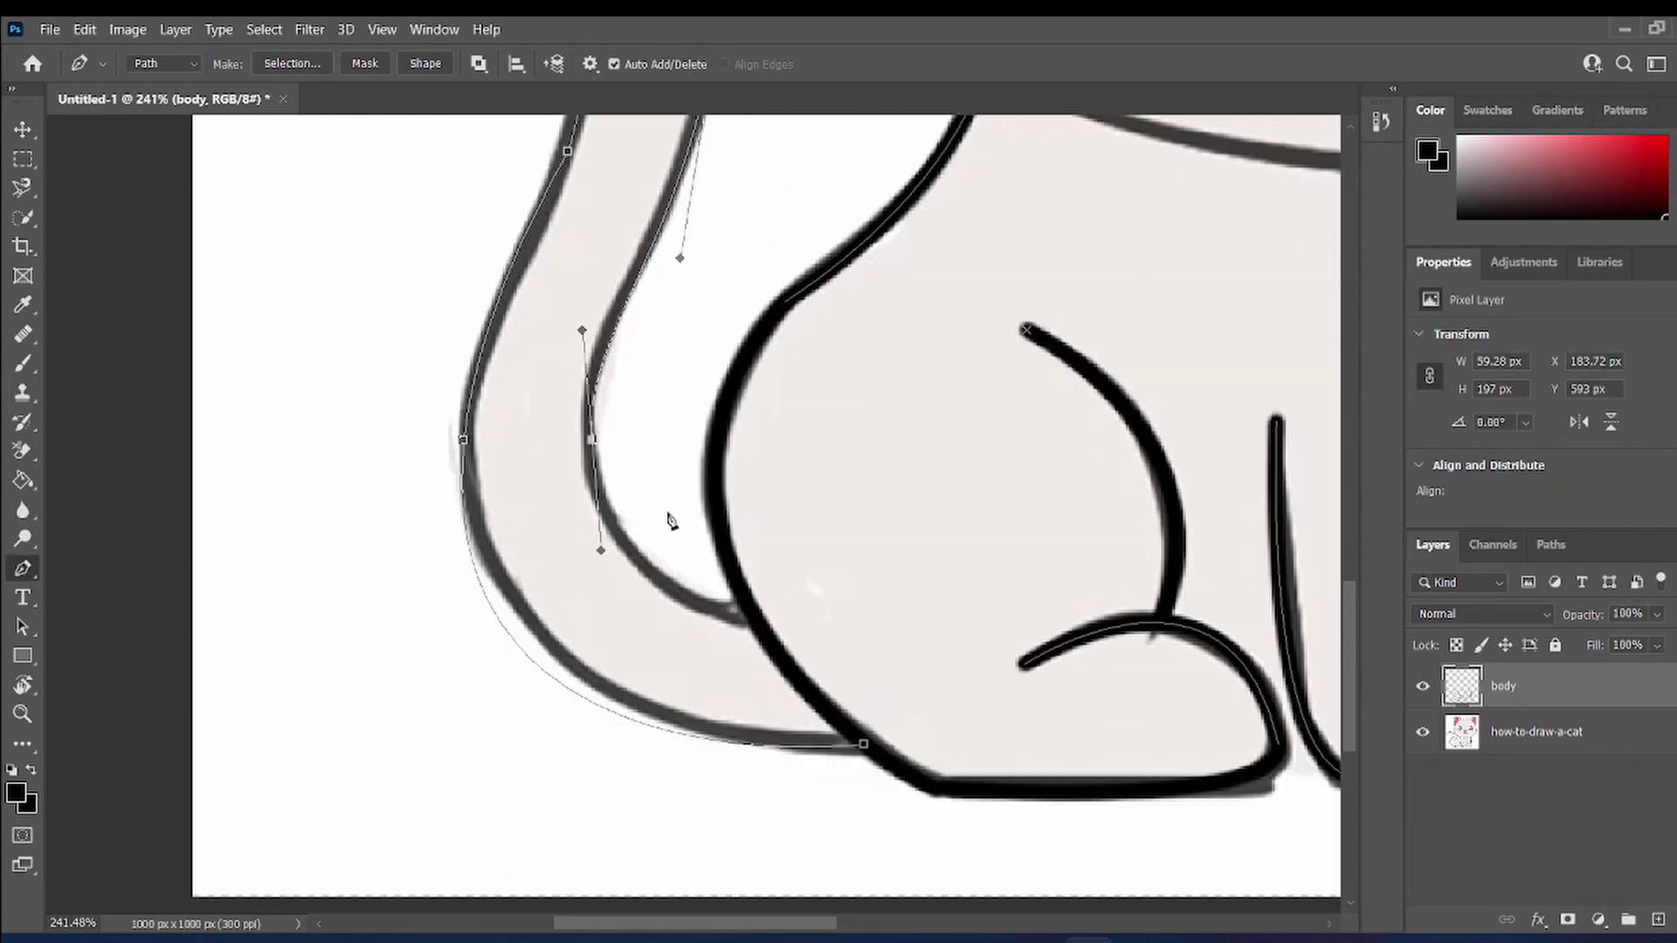
{"action": "left_click_drag", "start_coordinate": [781, 628], "coordinate": [806, 626]}
- Stroke the finished tail path with the brush on the body layer
{"action": "right_click", "coordinate": [731, 606]}
{"action": "left_click", "coordinate": [851, 269]}
{"action": "left_click", "coordinate": [1003, 303]}
{"action": "scroll", "coordinate": [936, 413], "scroll_direction": "down", "scroll_amount": 9}
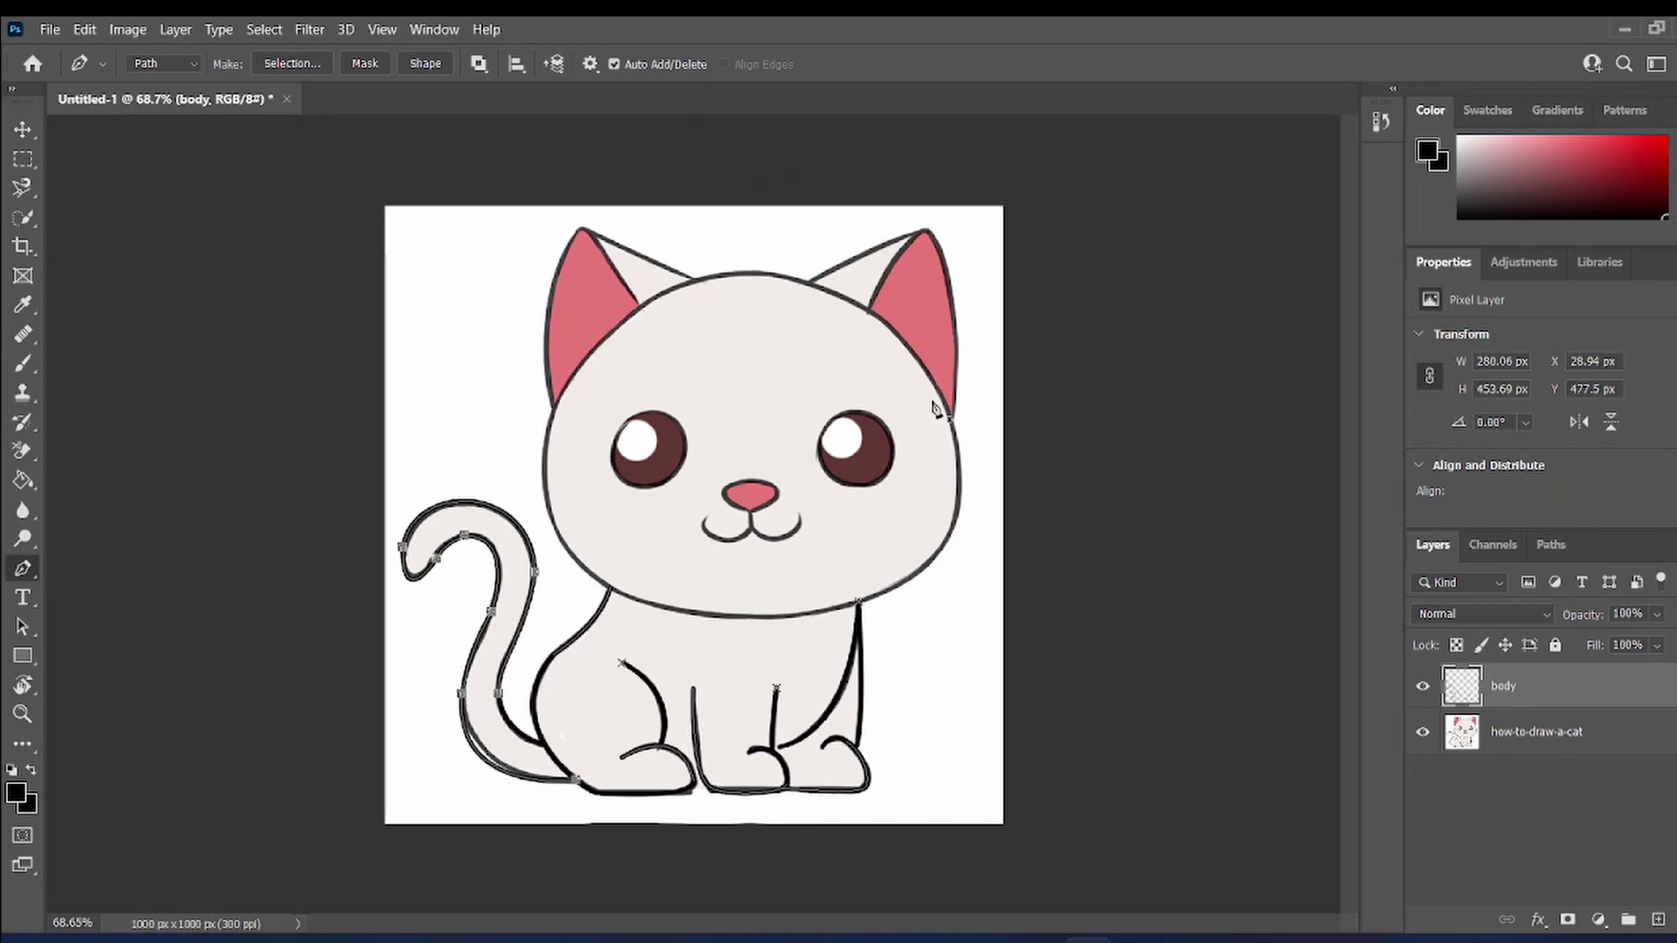
- Add a new layer above the body layer and name it face
{"action": "left_click", "coordinate": [1657, 920]}
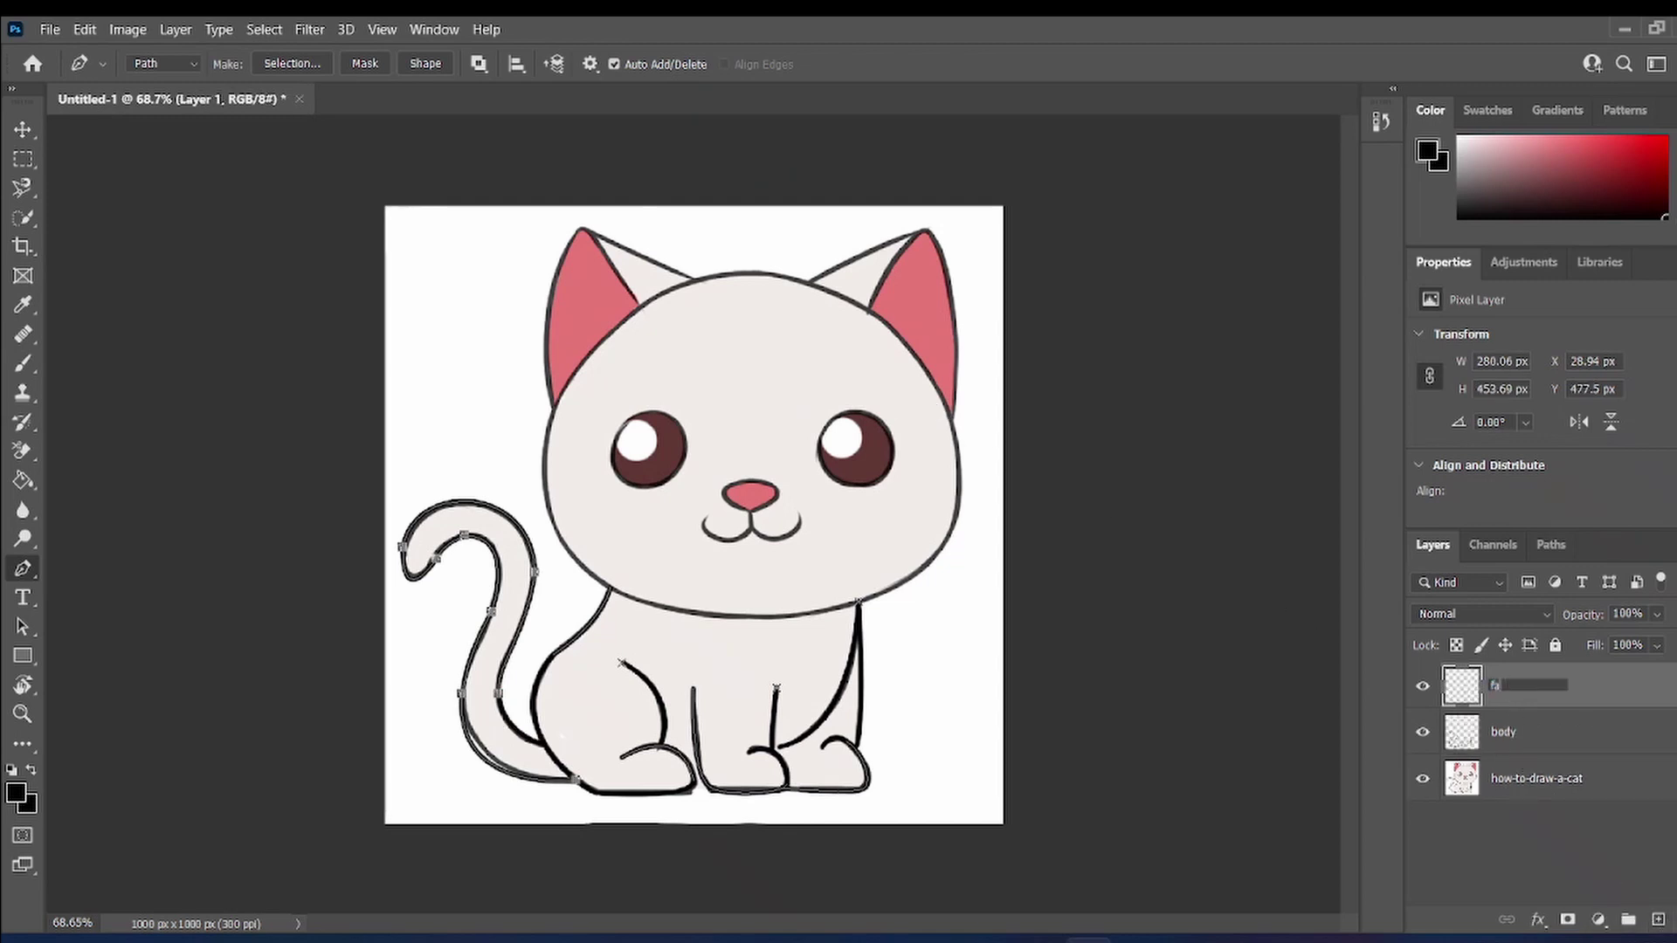
{"action": "key", "text": "Return"}
- Start the head outline path at the base of the left ear and curve it around the cheek to the chin
{"action": "scroll", "coordinate": [659, 524], "scroll_direction": "up", "scroll_amount": 5}
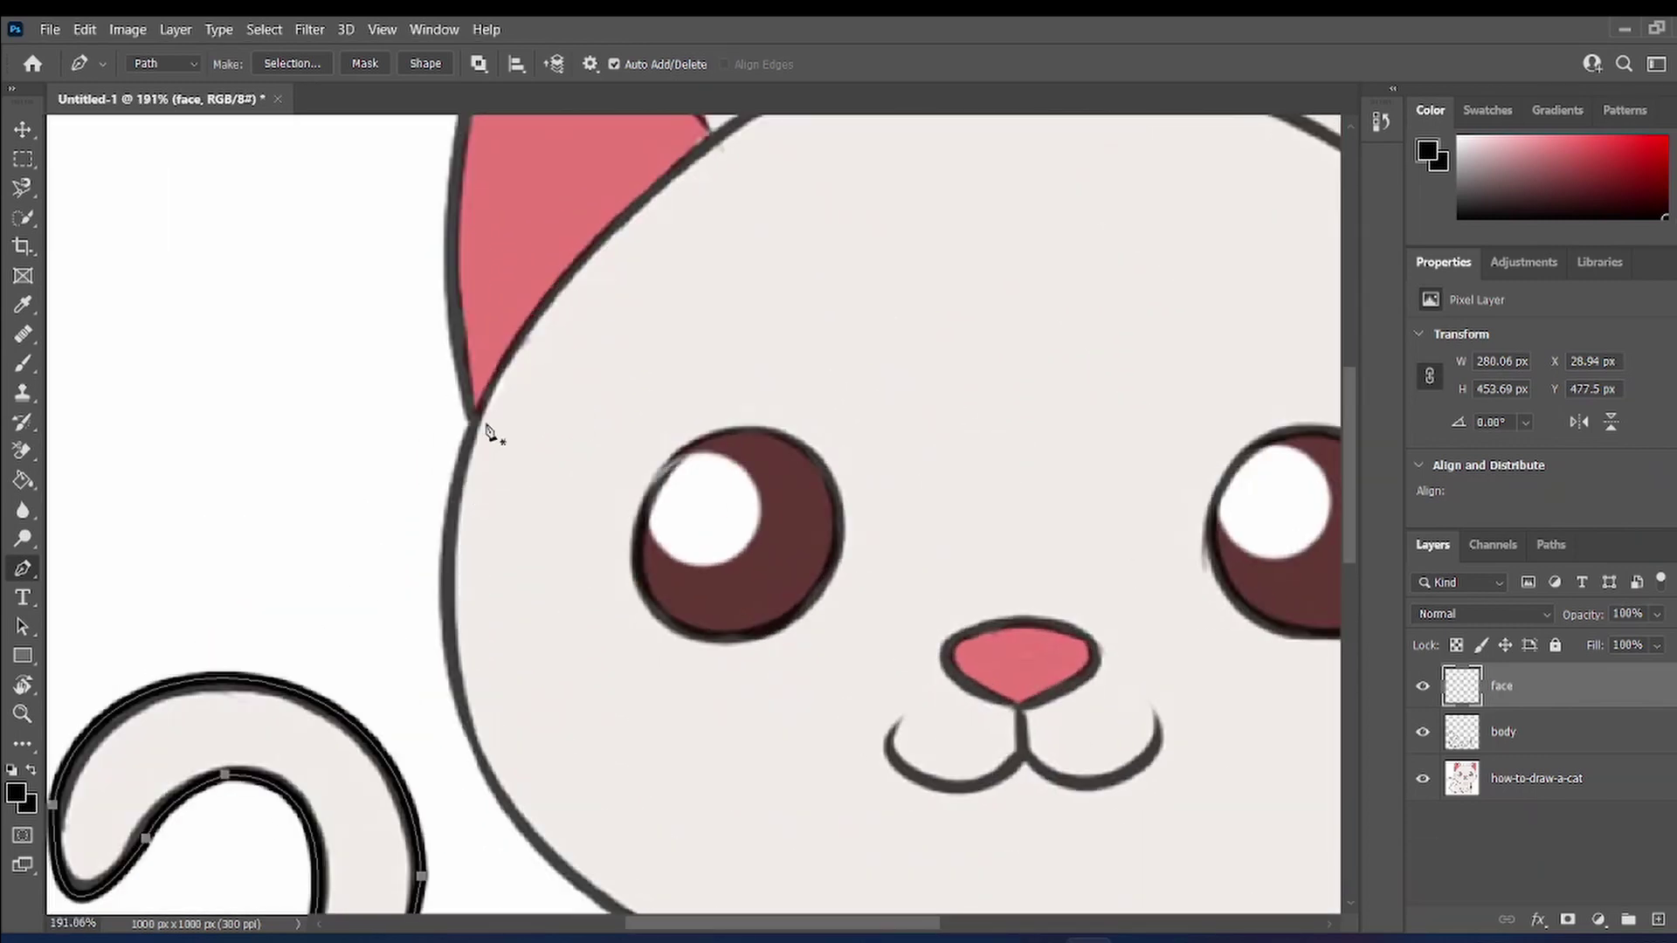
{"action": "left_click", "coordinate": [477, 415]}
{"action": "scroll", "coordinate": [498, 533], "scroll_direction": "down", "scroll_amount": 3}
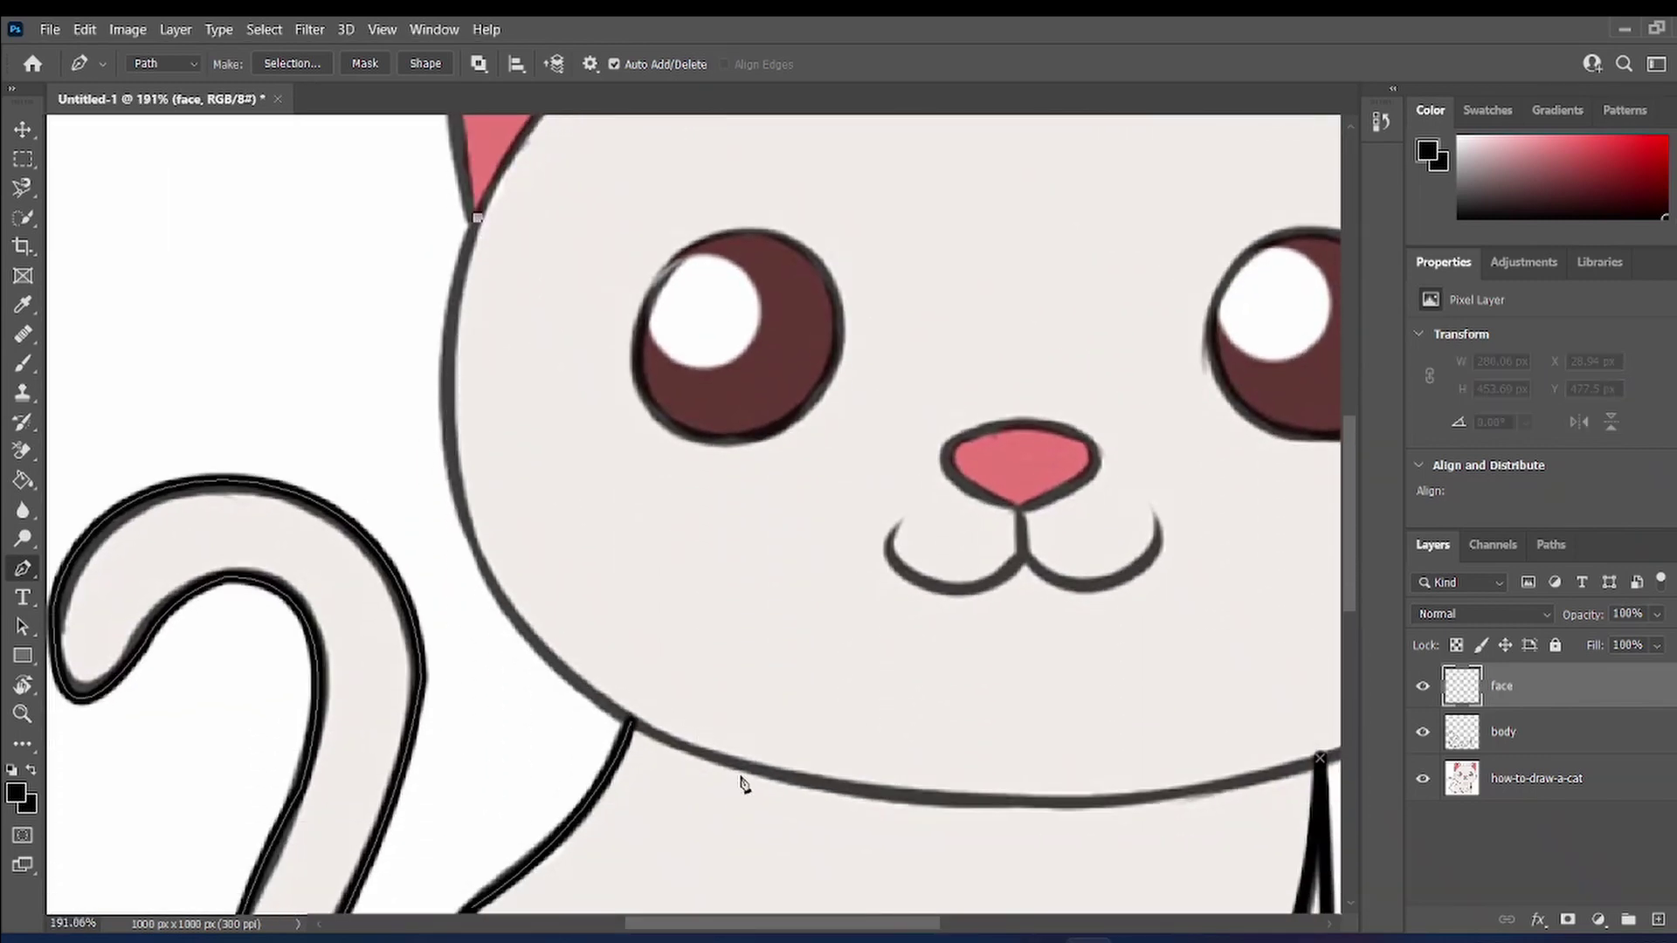
{"action": "left_click_drag", "start_coordinate": [755, 772], "coordinate": [1203, 891]}
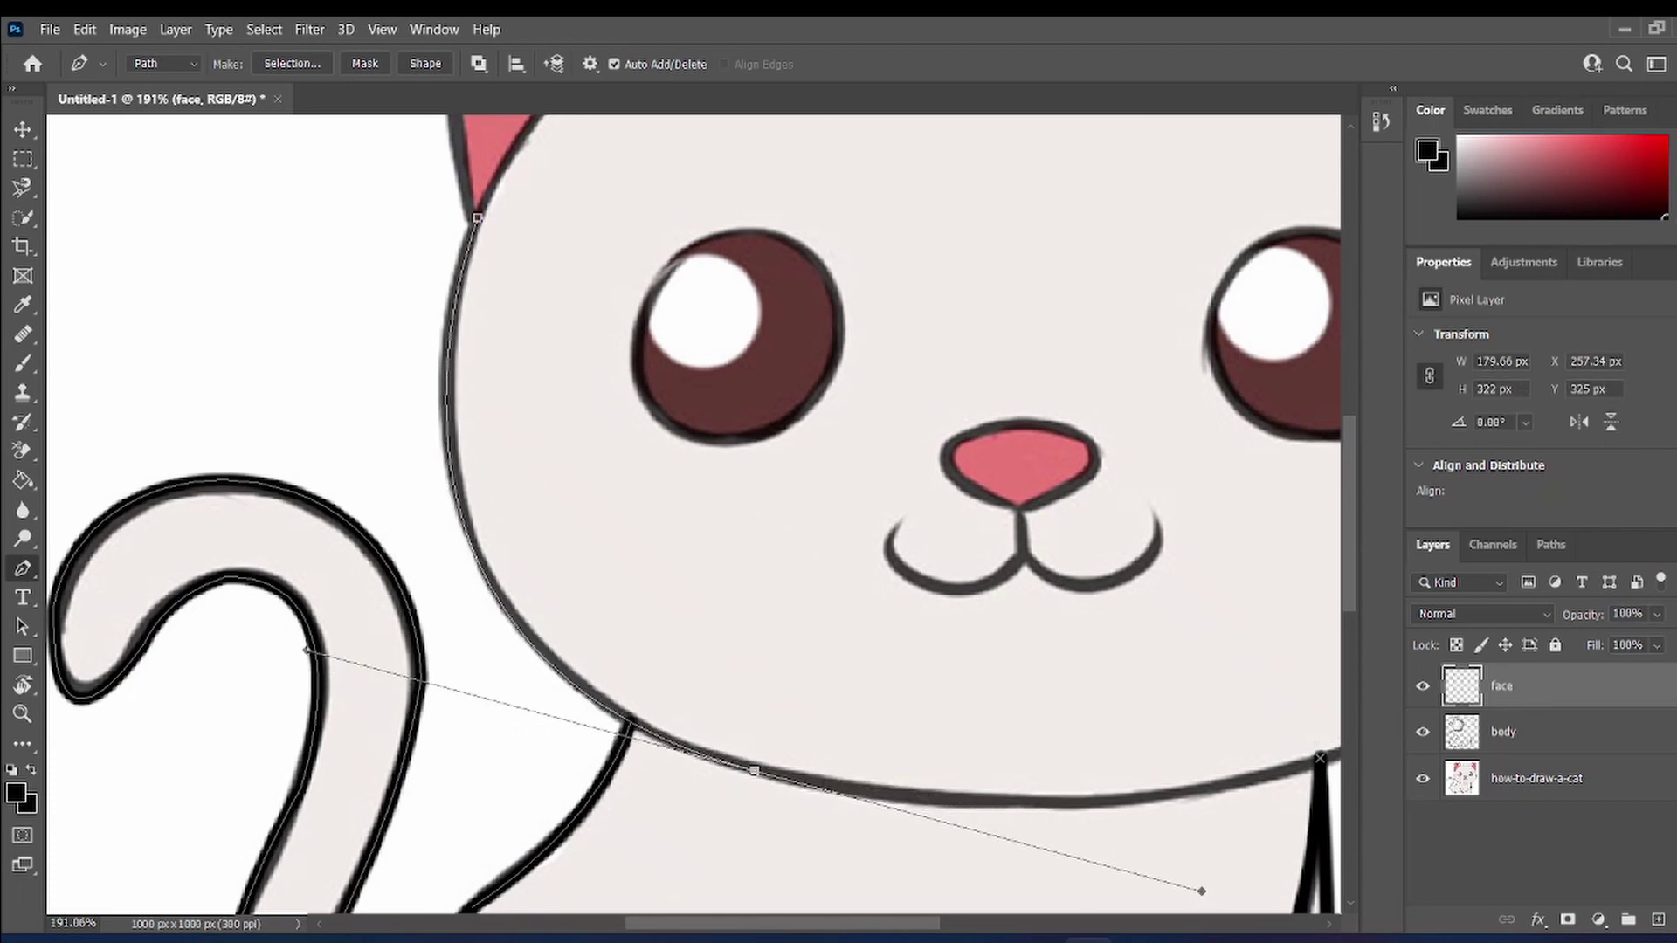
- Hide the how-to-draw-a-cat reference layer to check the traced lines, and show it again
{"action": "left_click", "coordinate": [1422, 786]}
{"action": "scroll", "coordinate": [1027, 666], "scroll_direction": "down", "scroll_amount": 2}
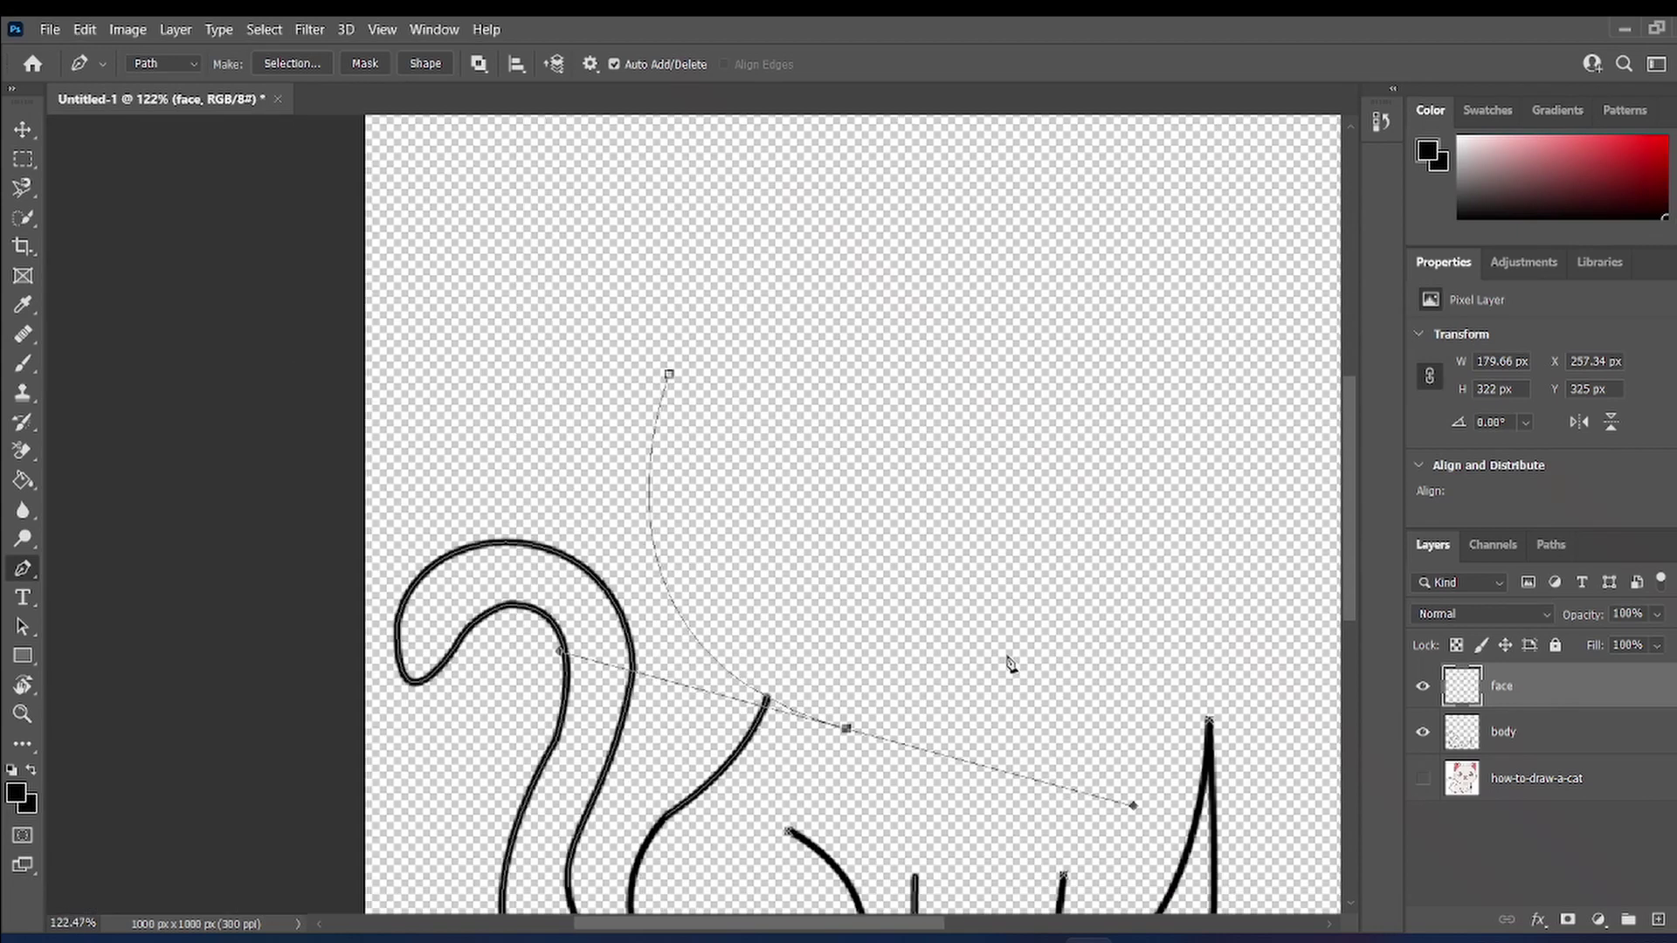
{"action": "left_click", "coordinate": [1414, 778]}
- Extend the head outline path from the chin around the right cheek, past the right ear, to the top of the head
{"action": "scroll", "coordinate": [684, 524], "scroll_direction": "up", "scroll_amount": 6}
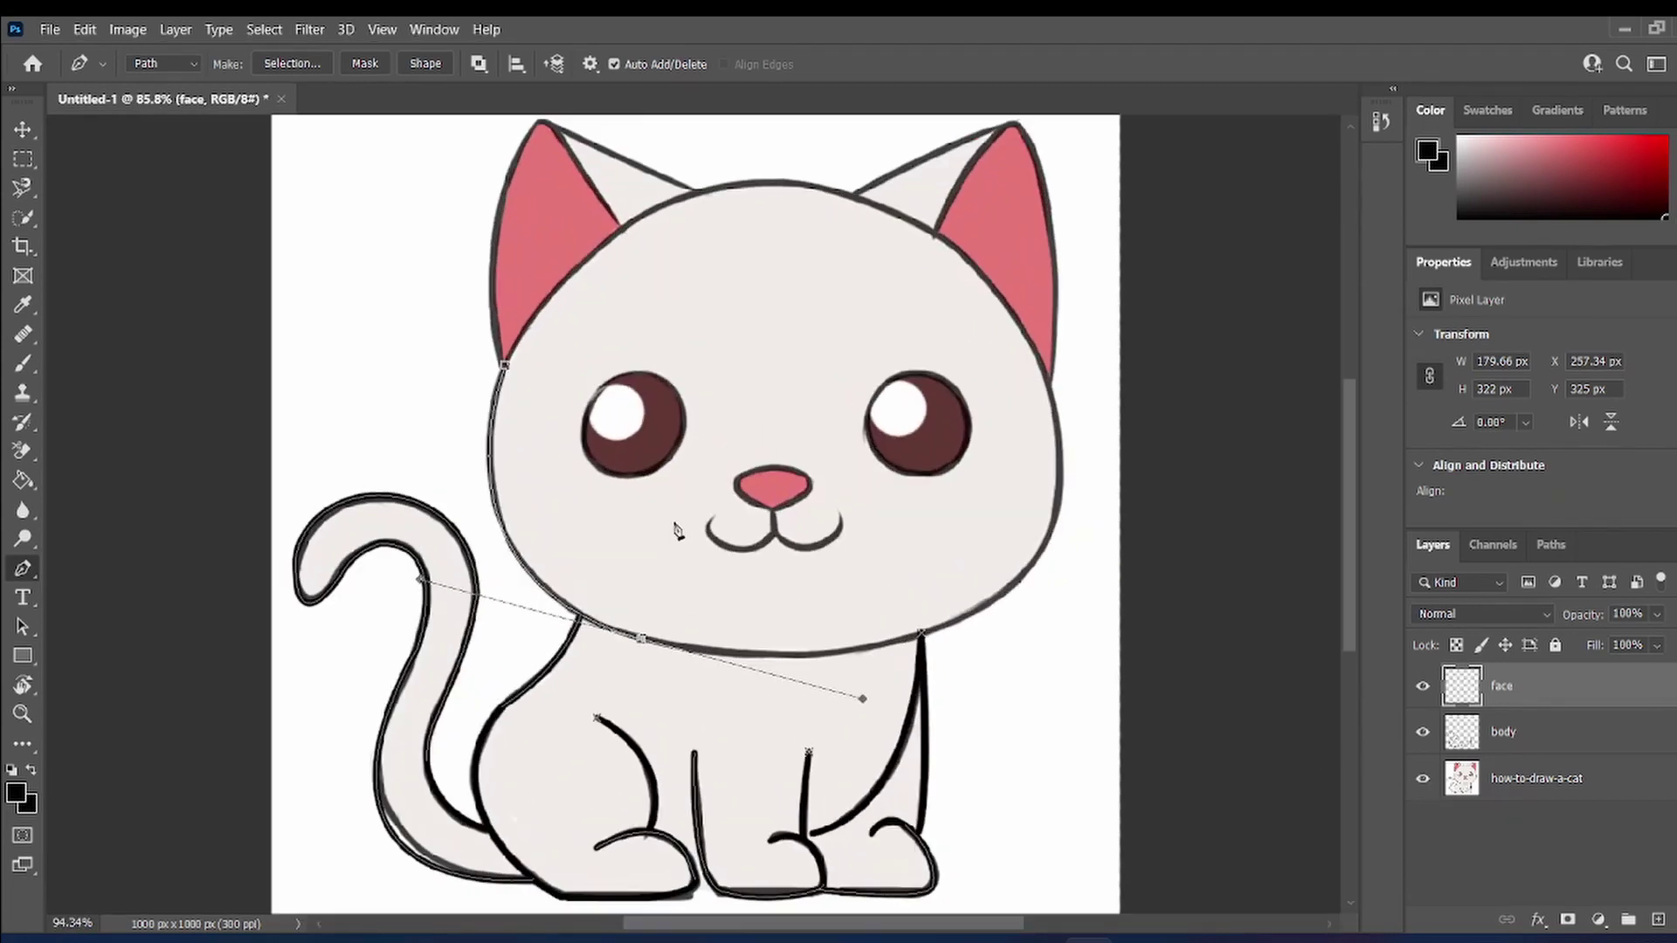
{"action": "scroll", "coordinate": [1223, 664], "scroll_direction": "down", "scroll_amount": 3}
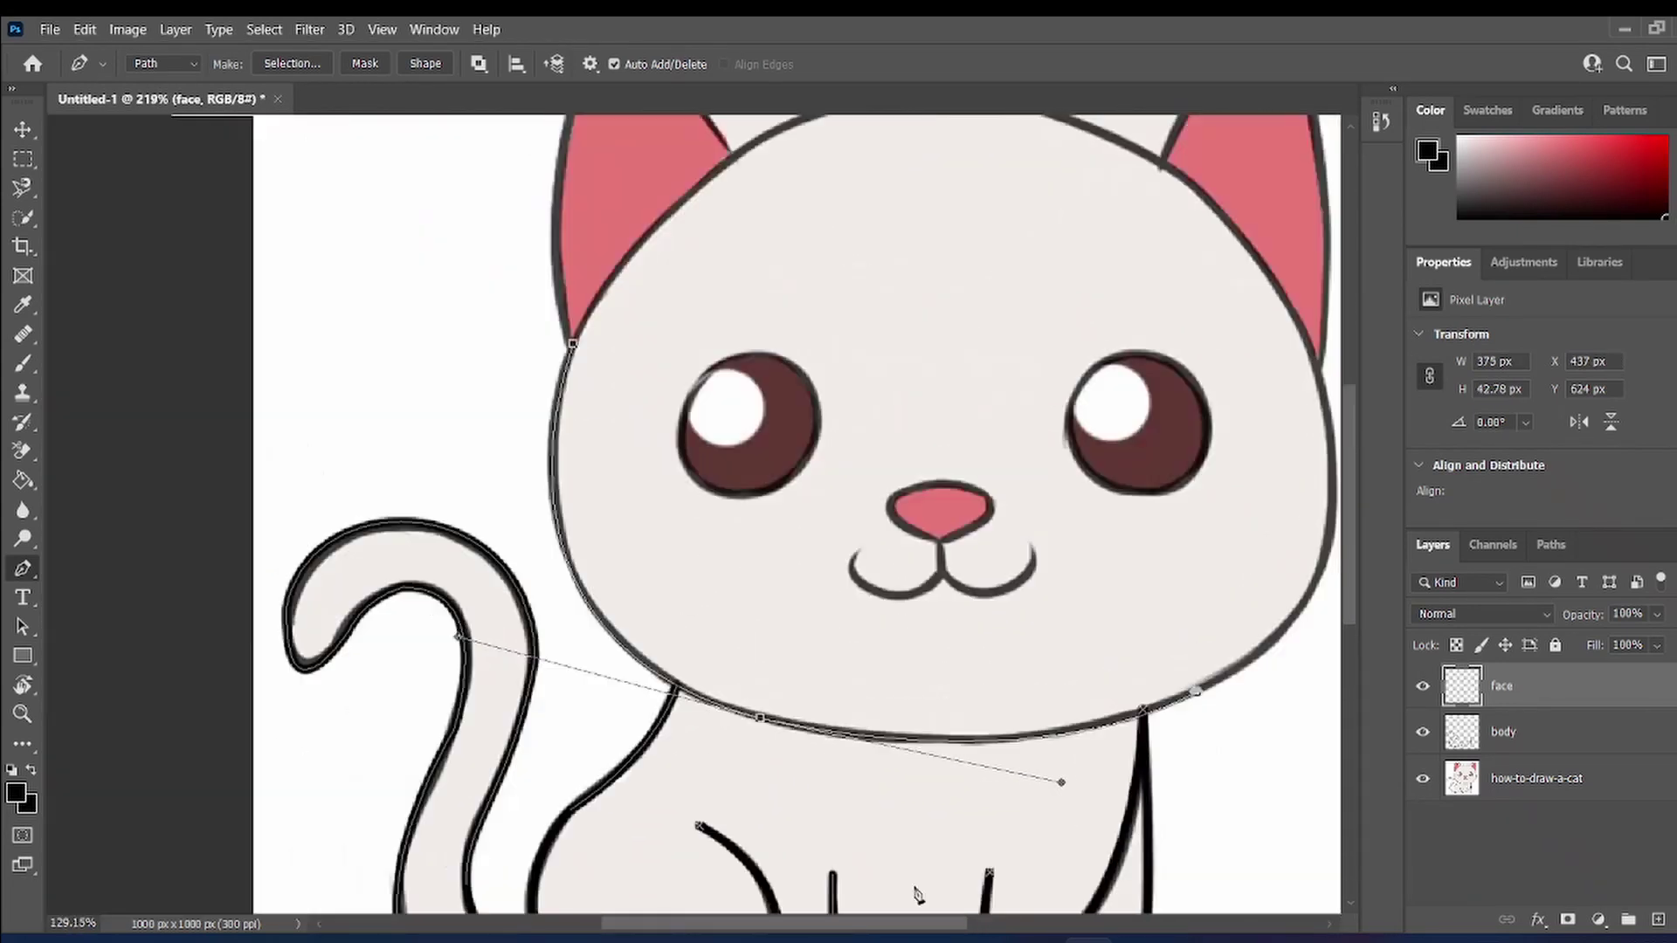
{"action": "scroll", "coordinate": [1191, 685], "scroll_direction": "up", "scroll_amount": 2}
{"action": "left_click_drag", "start_coordinate": [840, 254], "coordinate": [940, 388]}
{"action": "scroll", "coordinate": [535, 379], "scroll_direction": "down", "scroll_amount": 2}
{"action": "scroll", "coordinate": [165, 269], "scroll_direction": "up", "scroll_amount": 4}
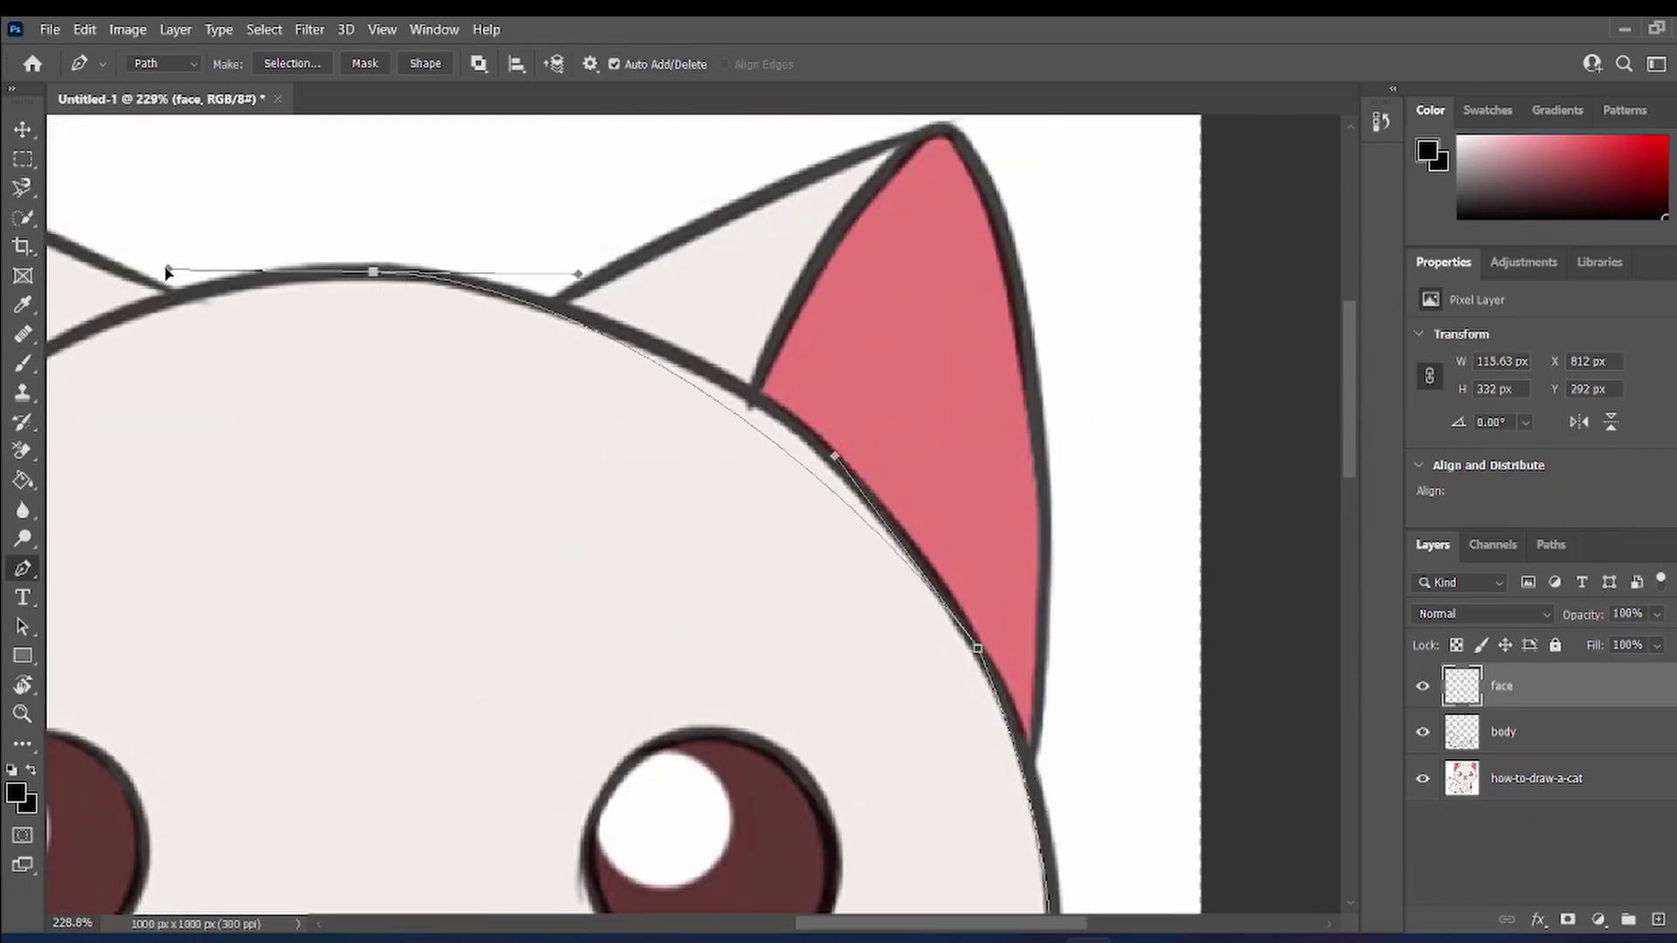
{"action": "left_click_drag", "start_coordinate": [564, 272], "coordinate": [965, 336]}
{"action": "left_click_drag", "start_coordinate": [1026, 457], "coordinate": [1054, 463]}
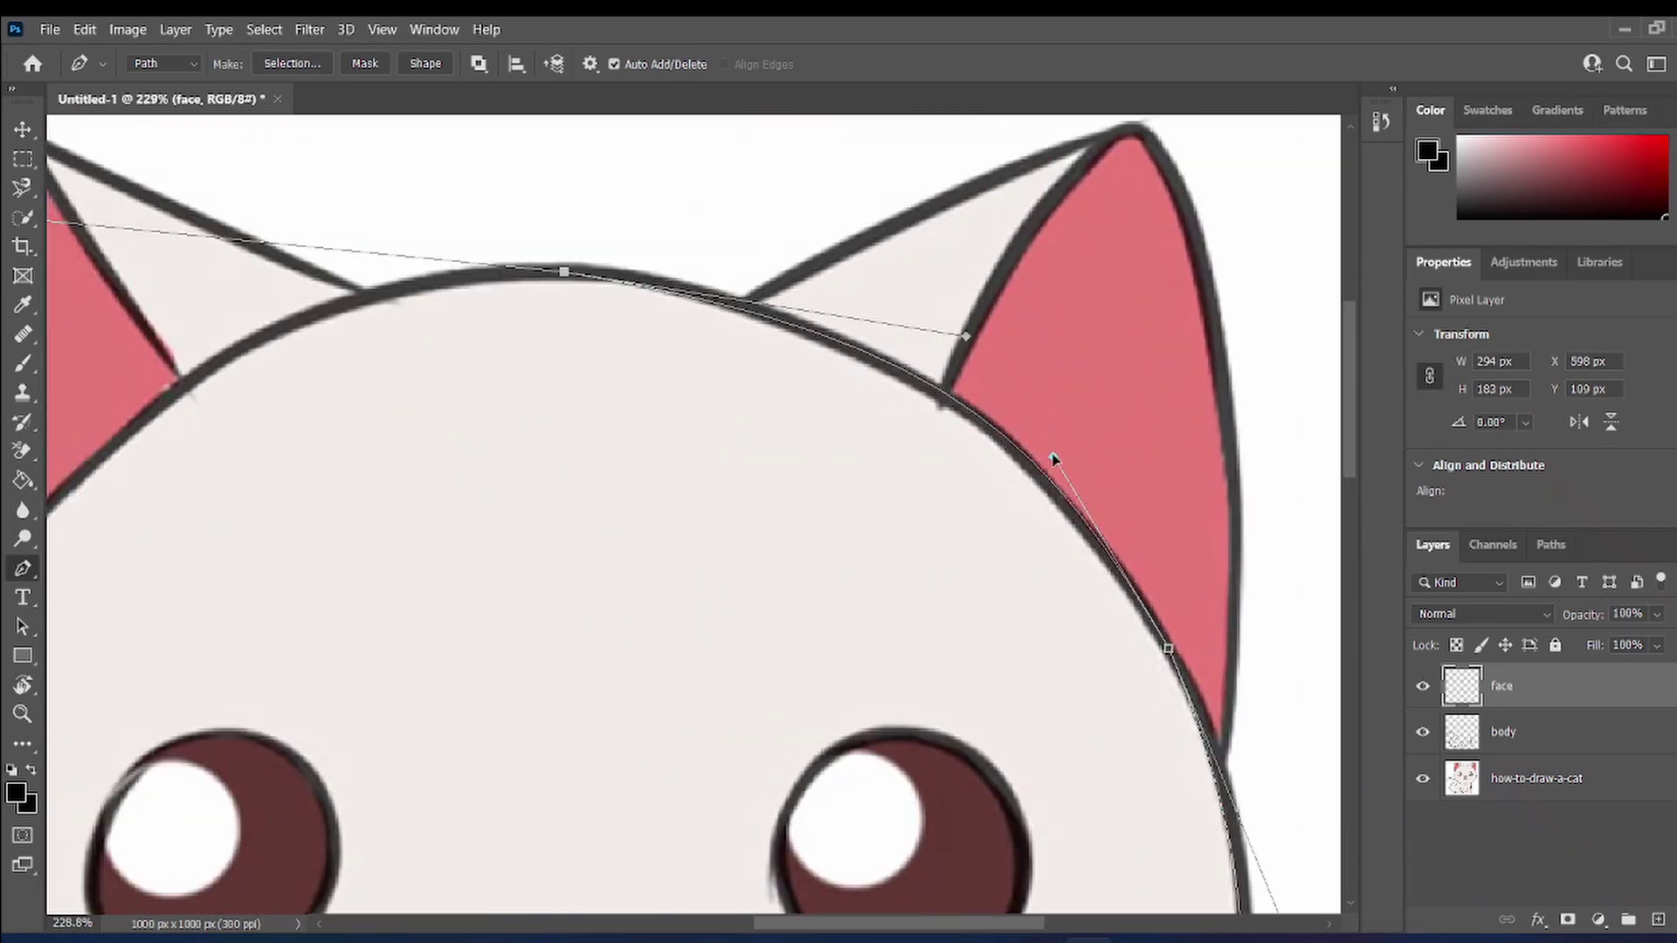
- Complete the head outline path over the left side of the crown, closing it at the base of the left ear
{"action": "scroll", "coordinate": [1039, 455], "scroll_direction": "down", "scroll_amount": 3}
{"action": "scroll", "coordinate": [751, 367], "scroll_direction": "up", "scroll_amount": 3}
{"action": "left_click", "coordinate": [411, 352]}
{"action": "left_click_drag", "start_coordinate": [285, 202], "coordinate": [517, 249]}
{"action": "left_click", "coordinate": [197, 604]}
{"action": "left_click_drag", "start_coordinate": [197, 604], "coordinate": [106, 773]}
- Stroke the closed head outline subpath on the face layer
{"action": "right_click", "coordinate": [359, 393]}
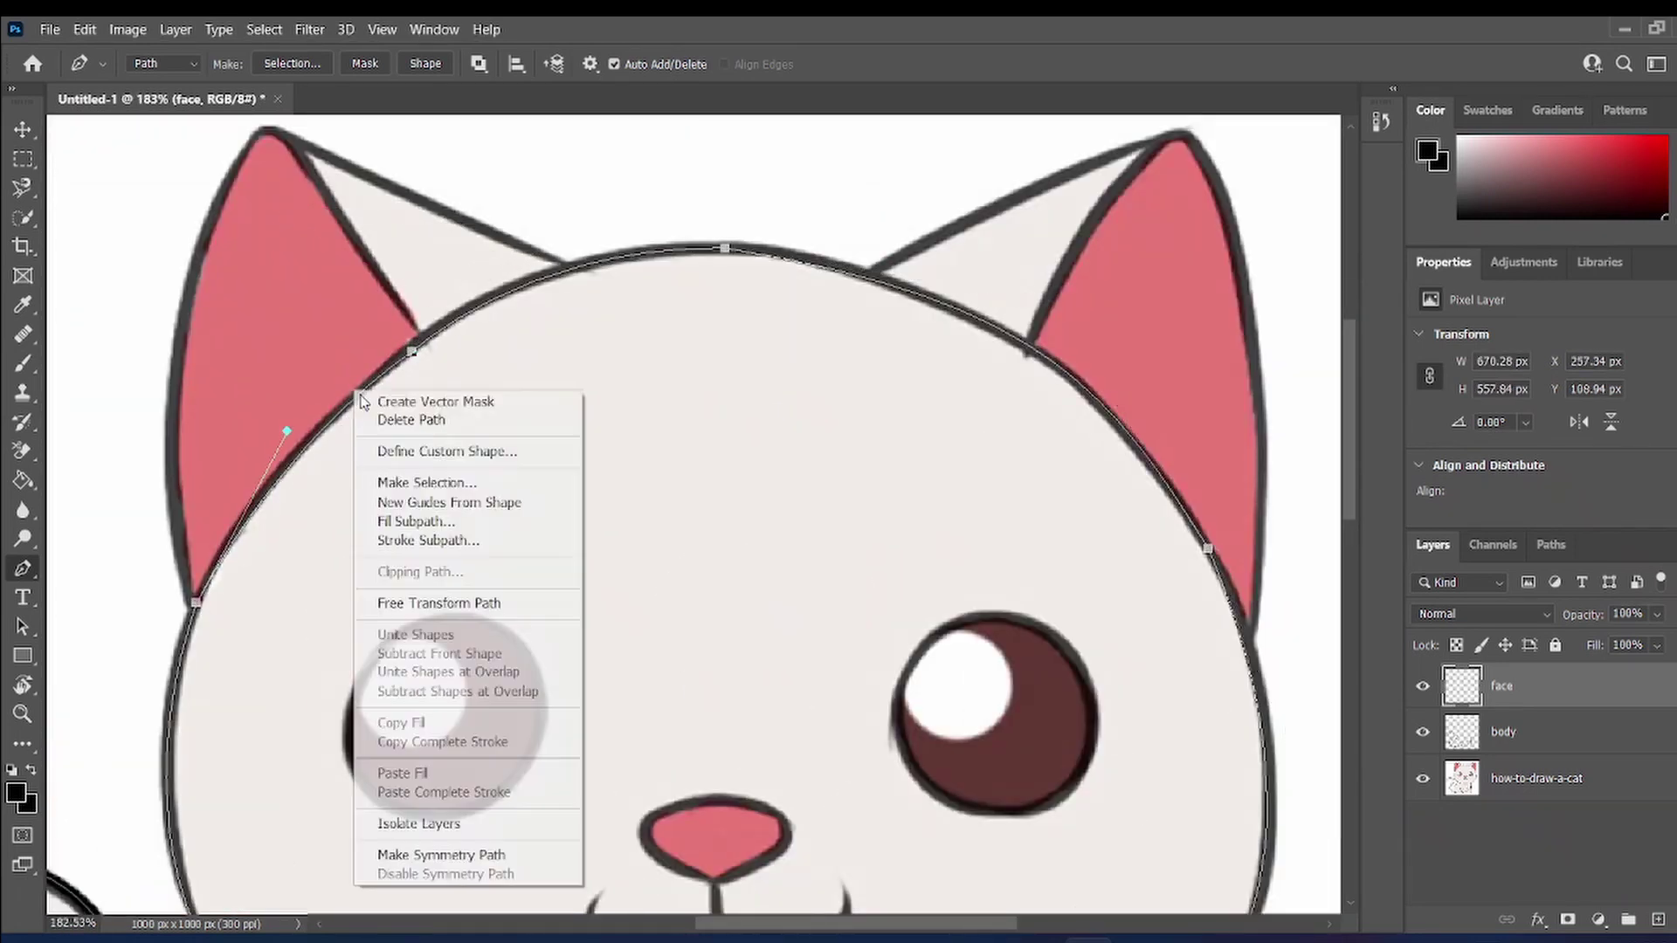
{"action": "left_click", "coordinate": [419, 540]}
{"action": "key", "text": "Return"}
{"action": "scroll", "coordinate": [574, 475], "scroll_direction": "down", "scroll_amount": 3}
{"action": "key", "text": "Return"}
- Trace the left ear's outer outline from its base over the tip to the top of the head, and stroke the path
{"action": "scroll", "coordinate": [380, 376], "scroll_direction": "up", "scroll_amount": 5}
{"action": "left_click", "coordinate": [357, 802]}
{"action": "left_click_drag", "start_coordinate": [453, 155], "coordinate": [584, 313]}
{"action": "scroll", "coordinate": [751, 288], "scroll_direction": "down", "scroll_amount": 2}
{"action": "left_click", "coordinate": [875, 413]}
{"action": "scroll", "coordinate": [878, 515], "scroll_direction": "up", "scroll_amount": 2}
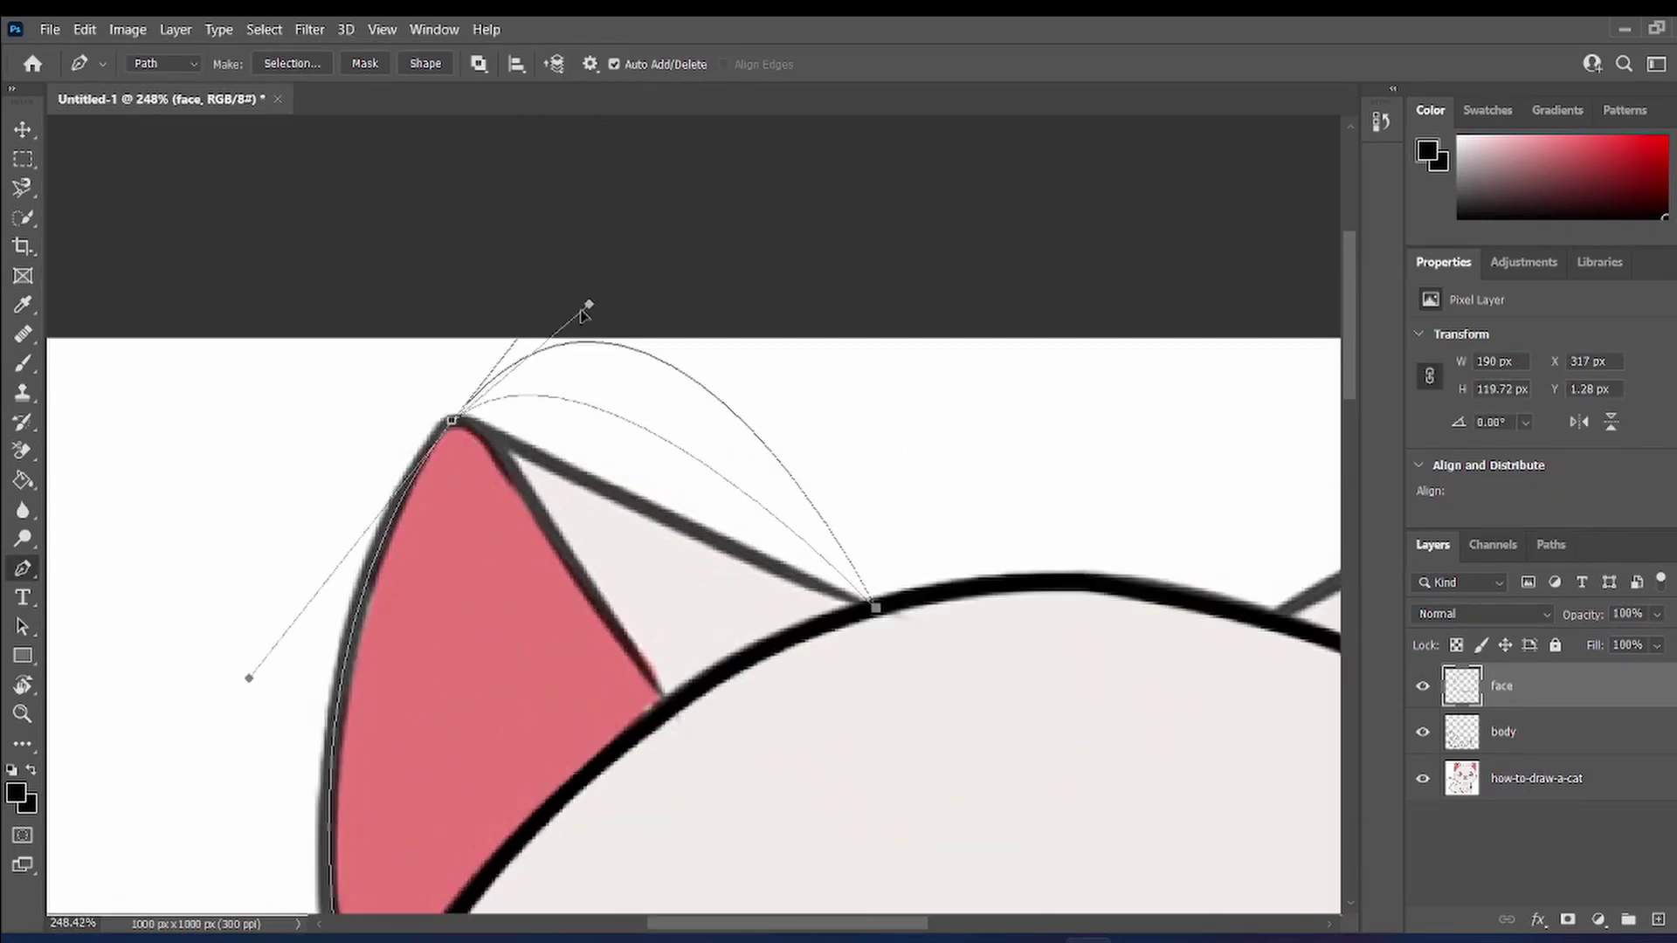
{"action": "right_click", "coordinate": [690, 455]}
{"action": "left_click", "coordinate": [725, 174]}
- Trace the left ear's inner fold line from the tip down to the head outline and stroke it
{"action": "scroll", "coordinate": [544, 405], "scroll_direction": "down", "scroll_amount": 3}
{"action": "scroll", "coordinate": [541, 401], "scroll_direction": "up", "scroll_amount": 3}
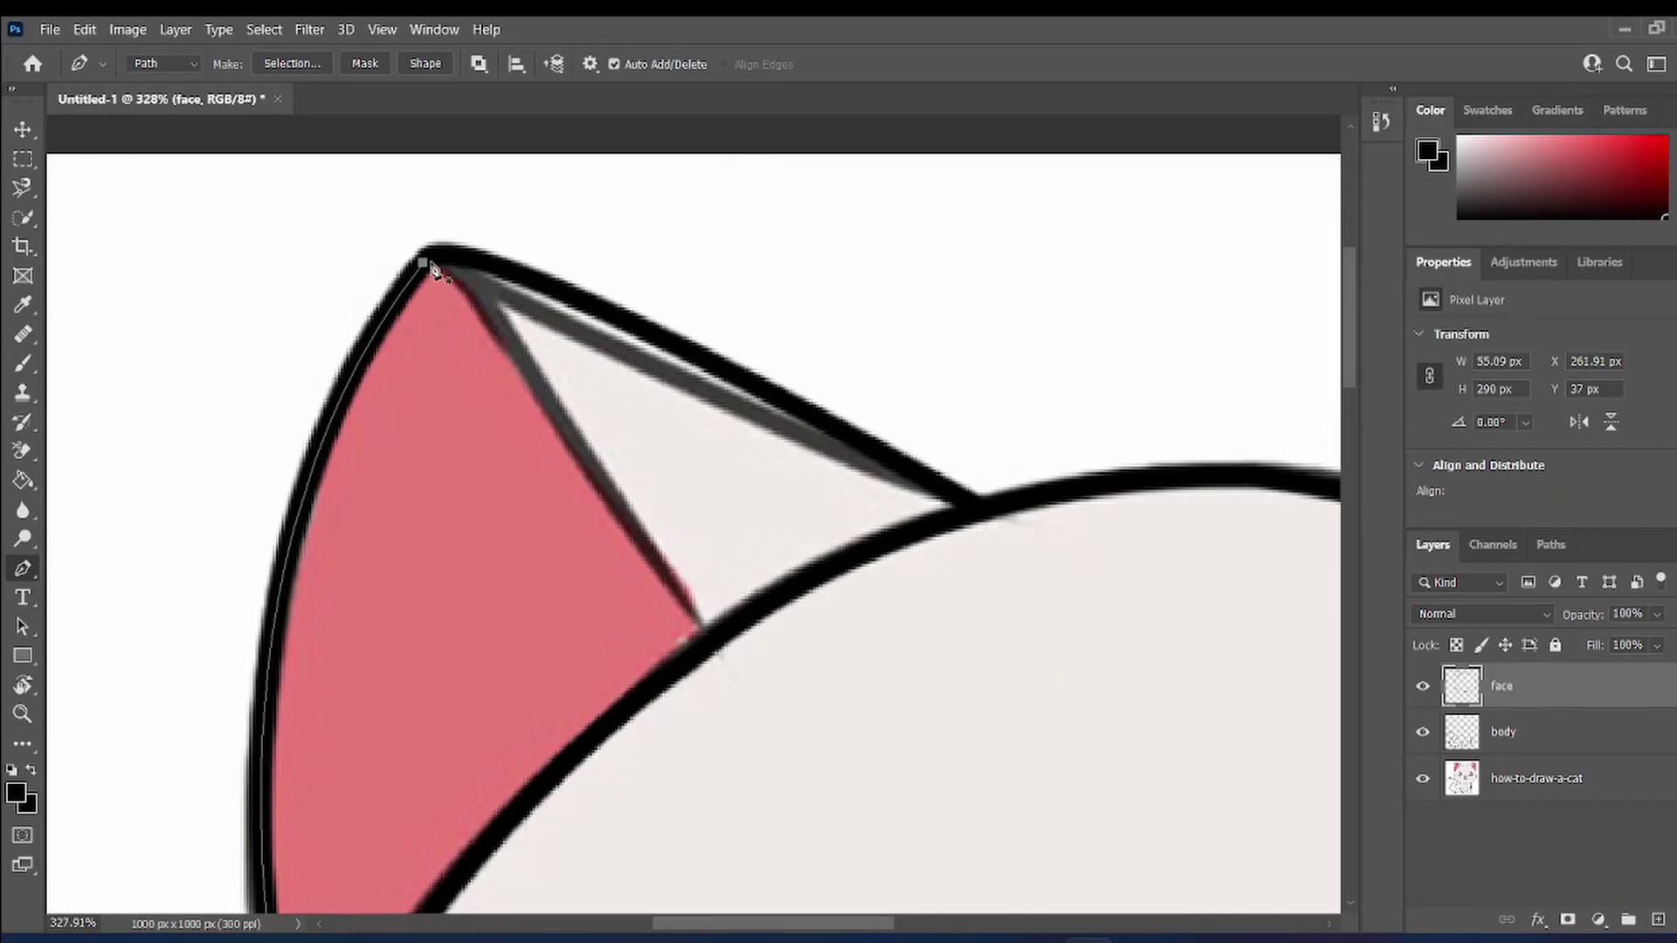
{"action": "left_click", "coordinate": [432, 261]}
{"action": "mouse_move", "coordinate": [703, 628]}
{"action": "left_mouse_down"}
{"action": "mouse_move", "coordinate": [768, 756]}
{"action": "mouse_move", "coordinate": [716, 652]}
{"action": "left_mouse_up"}
{"action": "right_click", "coordinate": [642, 517]}
{"action": "left_click", "coordinate": [767, 172]}
{"action": "key", "text": "Return"}
- Draw a path around the right ear's outer outline from the top of the head over the tip to the ear's outer base
{"action": "left_click_drag", "start_coordinate": [788, 925], "coordinate": [1017, 926]}
{"action": "scroll", "coordinate": [698, 742], "scroll_direction": "up", "scroll_amount": 1}
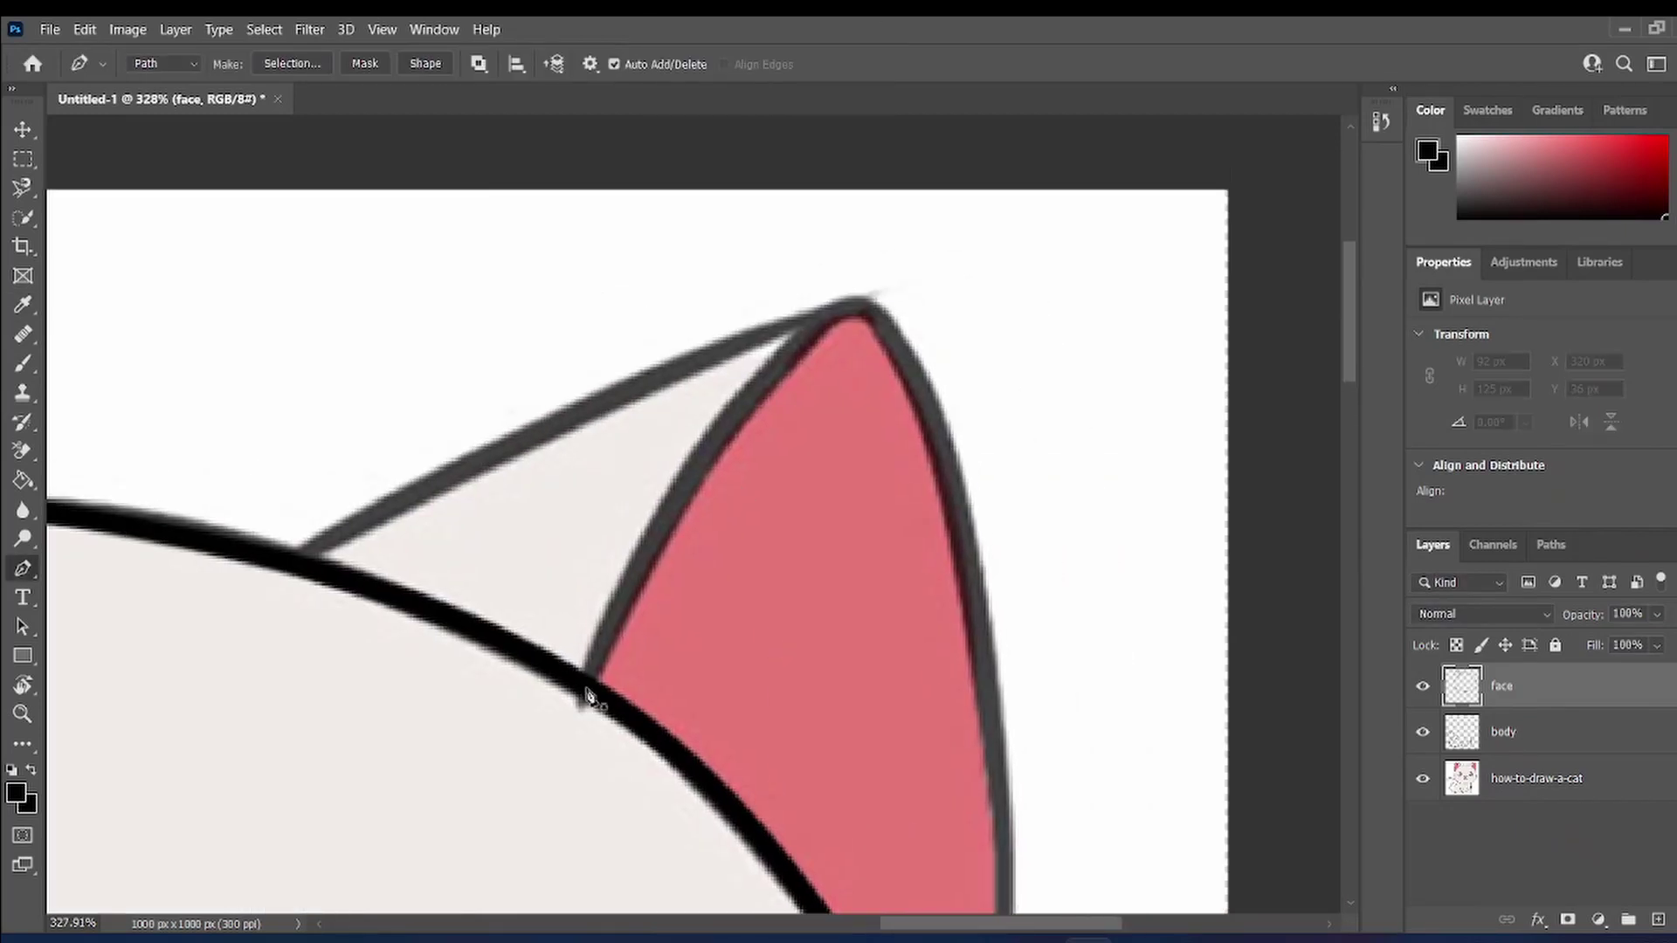
{"action": "left_click", "coordinate": [295, 553]}
{"action": "left_click_drag", "start_coordinate": [865, 296], "coordinate": [948, 317]}
{"action": "scroll", "coordinate": [961, 524], "scroll_direction": "down", "scroll_amount": 10}
{"action": "left_click_drag", "start_coordinate": [980, 785], "coordinate": [955, 932]}
{"action": "scroll", "coordinate": [1048, 489], "scroll_direction": "down", "scroll_amount": 6}
{"action": "left_click_drag", "start_coordinate": [1048, 459], "coordinate": [1075, 449]}
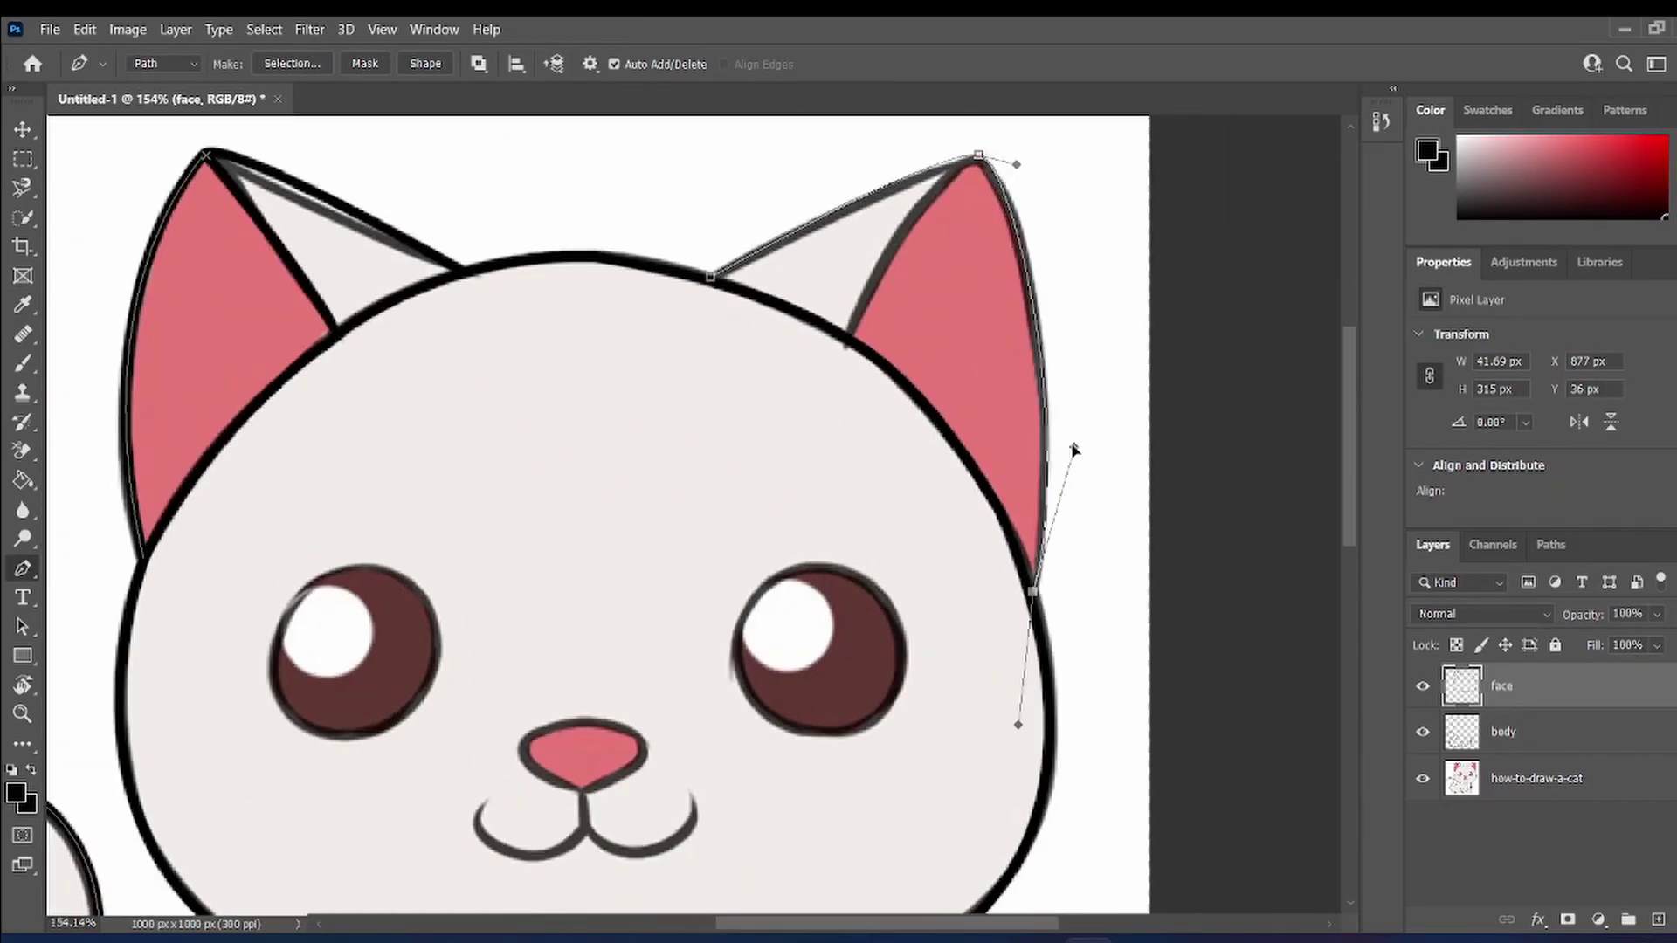
- Stroke the right ear's outer outline path on the face layer
{"action": "scroll", "coordinate": [1047, 419], "scroll_direction": "up", "scroll_amount": 1}
{"action": "right_click", "coordinate": [1030, 371]}
{"action": "left_click", "coordinate": [1107, 527]}
{"action": "key", "text": "Return"}
- Trace the right ear's inner fold line from the head outline up to the tip, stroke it and delete the path
{"action": "scroll", "coordinate": [969, 170], "scroll_direction": "up", "scroll_amount": 4}
{"action": "left_click", "coordinate": [700, 622]}
{"action": "left_click_drag", "start_coordinate": [987, 223], "coordinate": [1106, 223]}
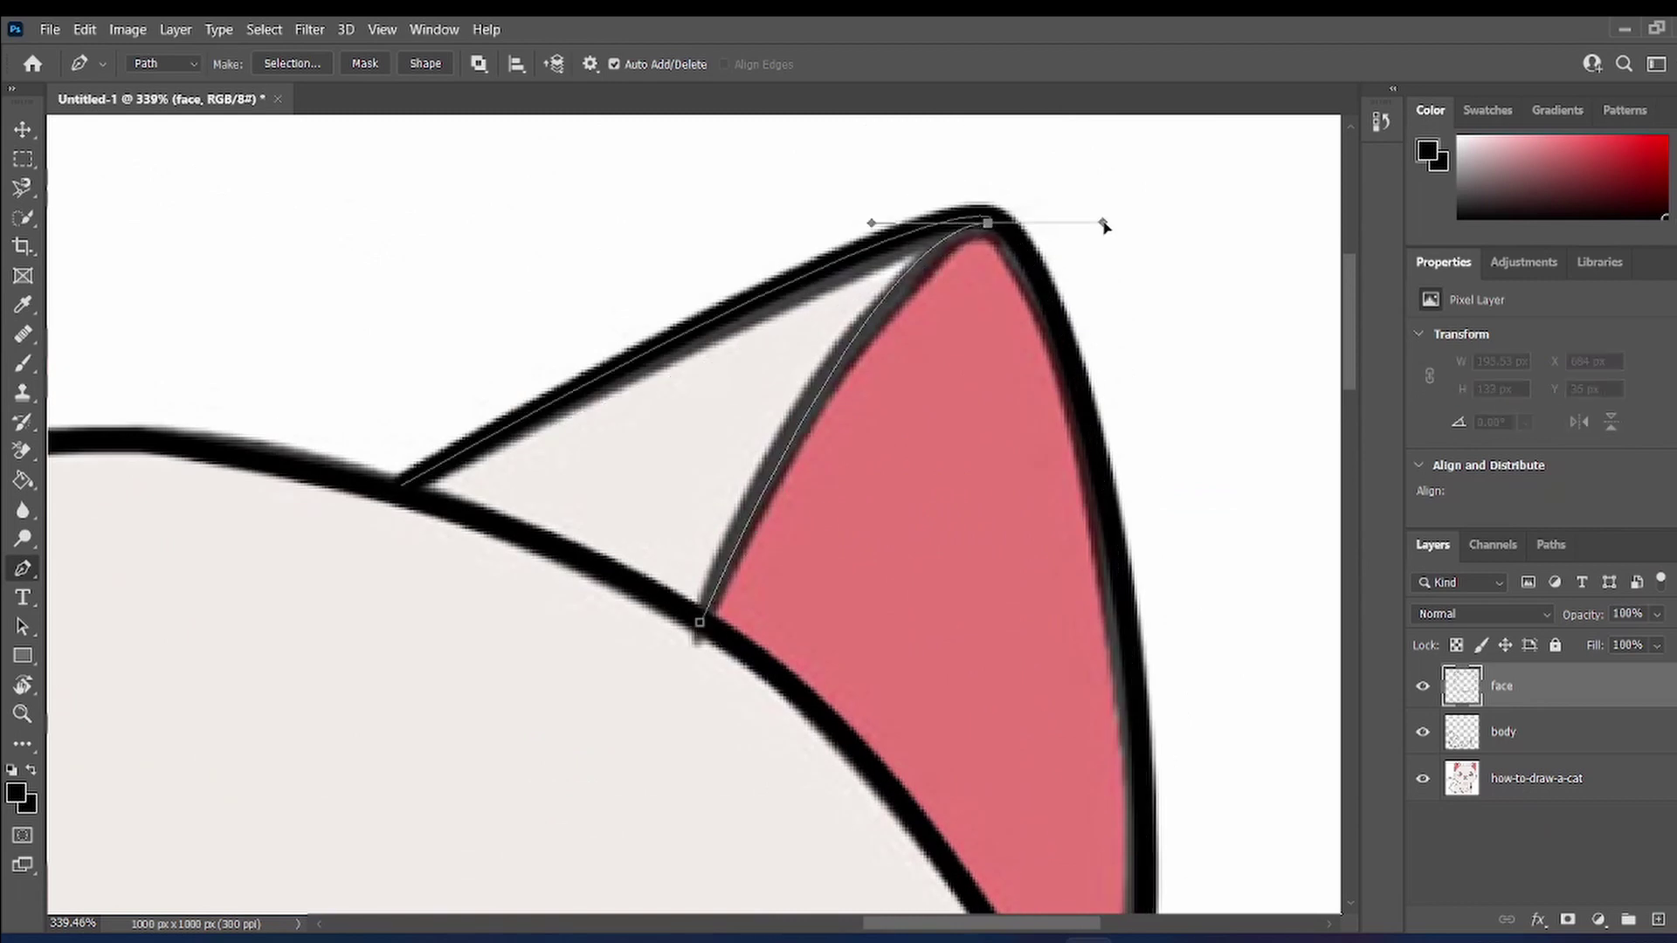
{"action": "right_click", "coordinate": [913, 276]}
{"action": "left_click", "coordinate": [989, 428]}
{"action": "key", "text": "Return"}
{"action": "key", "text": "Delete"}
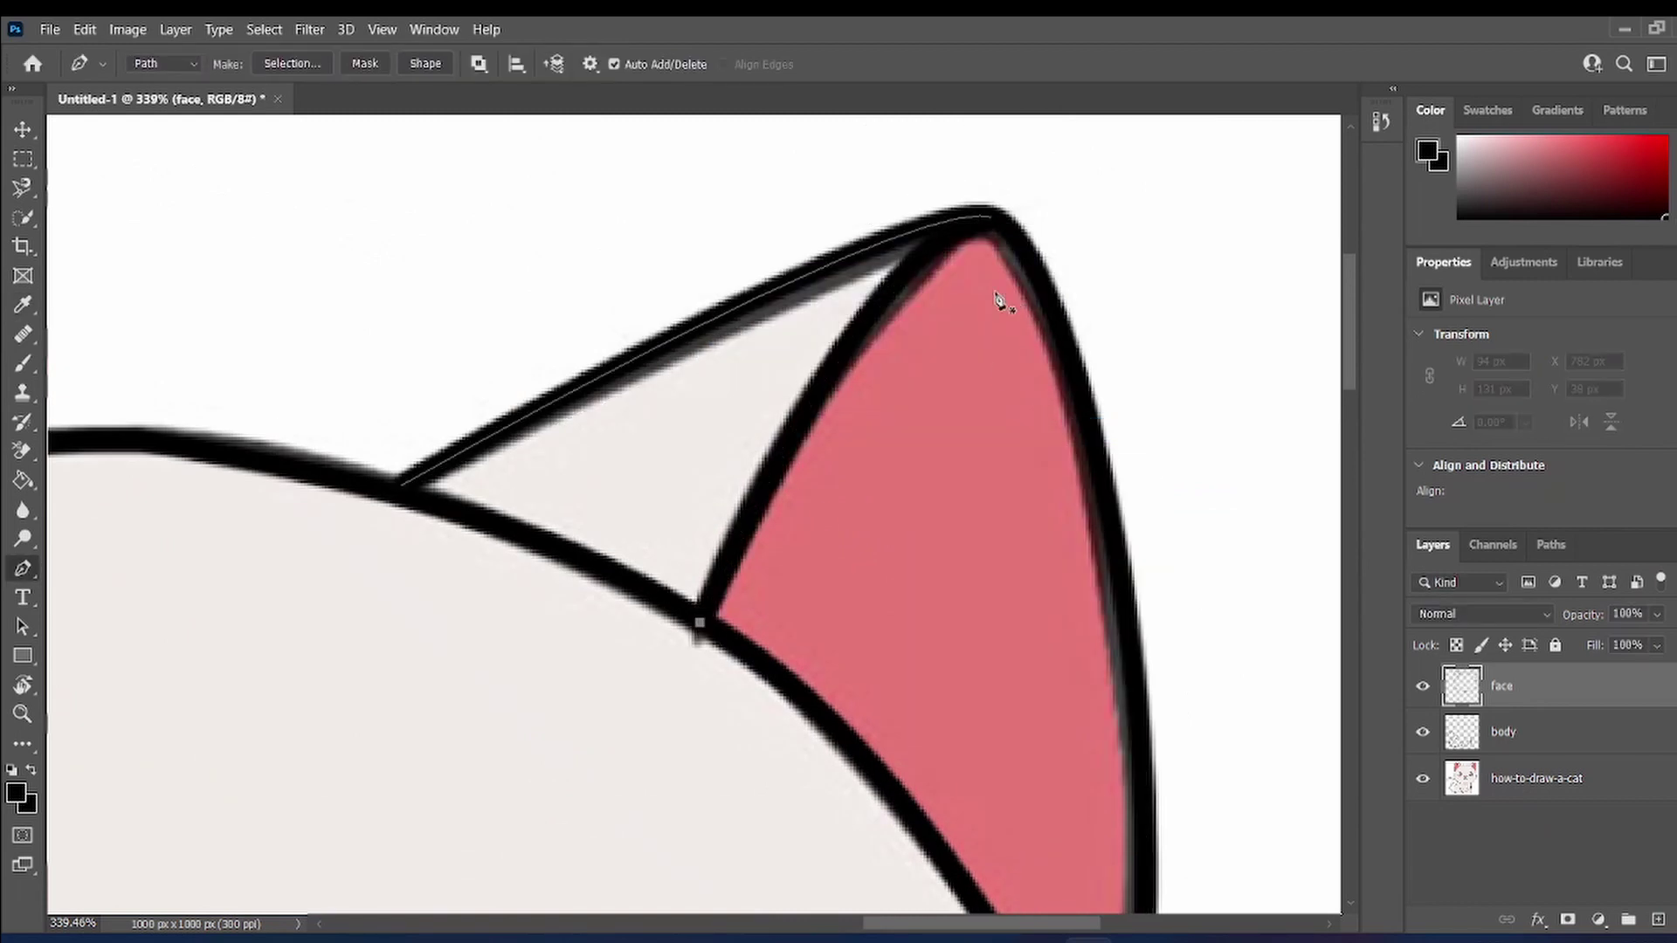
{"action": "key", "text": "Delete"}
{"action": "scroll", "coordinate": [1001, 303], "scroll_direction": "down", "scroll_amount": 4}
{"action": "scroll", "coordinate": [917, 419], "scroll_direction": "down", "scroll_amount": 3}
{"action": "scroll", "coordinate": [769, 535], "scroll_direction": "up", "scroll_amount": 5}
{"action": "left_click", "coordinate": [666, 509]}
{"action": "left_click_drag", "start_coordinate": [1147, 477], "coordinate": [1078, 790]}
{"action": "scroll", "coordinate": [916, 742], "scroll_direction": "down", "scroll_amount": 2}
{"action": "left_click_drag", "start_coordinate": [704, 724], "coordinate": [623, 738]}
{"action": "key", "text": "ctrl+z"}
{"action": "left_click", "coordinate": [535, 752]}
{"action": "left_click_drag", "start_coordinate": [1078, 644], "coordinate": [971, 782]}
{"action": "scroll", "coordinate": [725, 314], "scroll_direction": "up", "scroll_amount": 2}
{"action": "scroll", "coordinate": [721, 303], "scroll_direction": "down", "scroll_amount": 3}
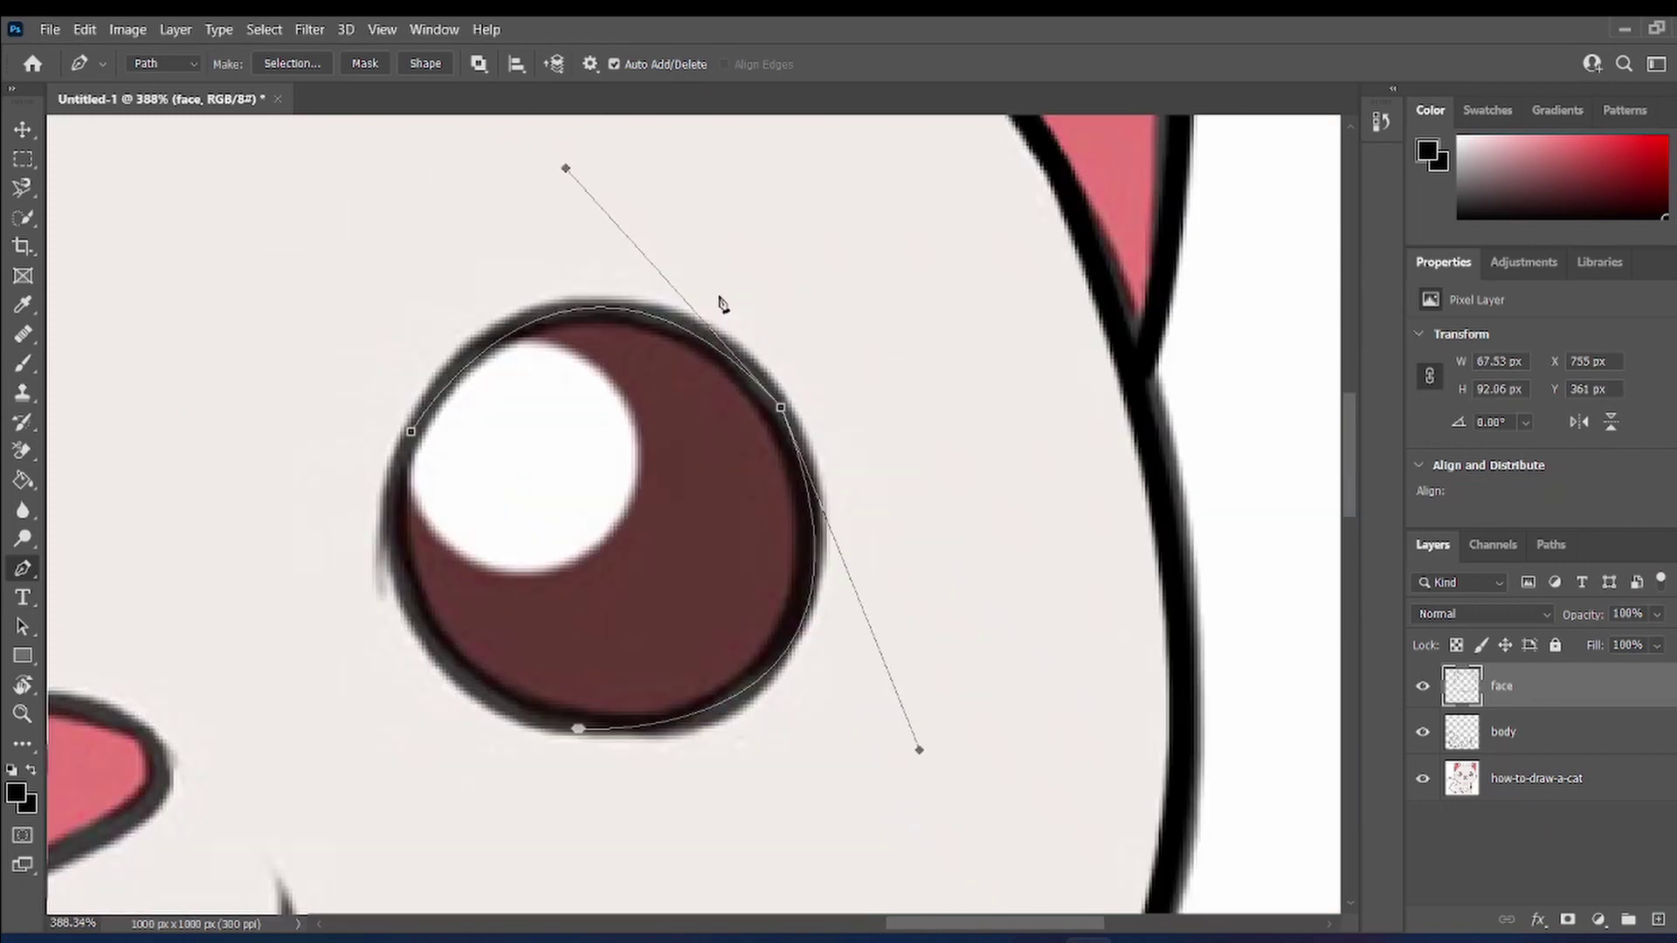
{"action": "left_click_drag", "start_coordinate": [566, 168], "coordinate": [559, 165]}
{"action": "scroll", "coordinate": [576, 166], "scroll_direction": "up", "scroll_amount": 3}
{"action": "key", "text": "Delete"}
{"action": "key", "text": "Delete"}
- Draw a closed curved path around the right eye's outline, adjusting the anchors and handles to fit the reference
{"action": "scroll", "coordinate": [596, 229], "scroll_direction": "down", "scroll_amount": 4}
{"action": "left_click", "coordinate": [453, 413]}
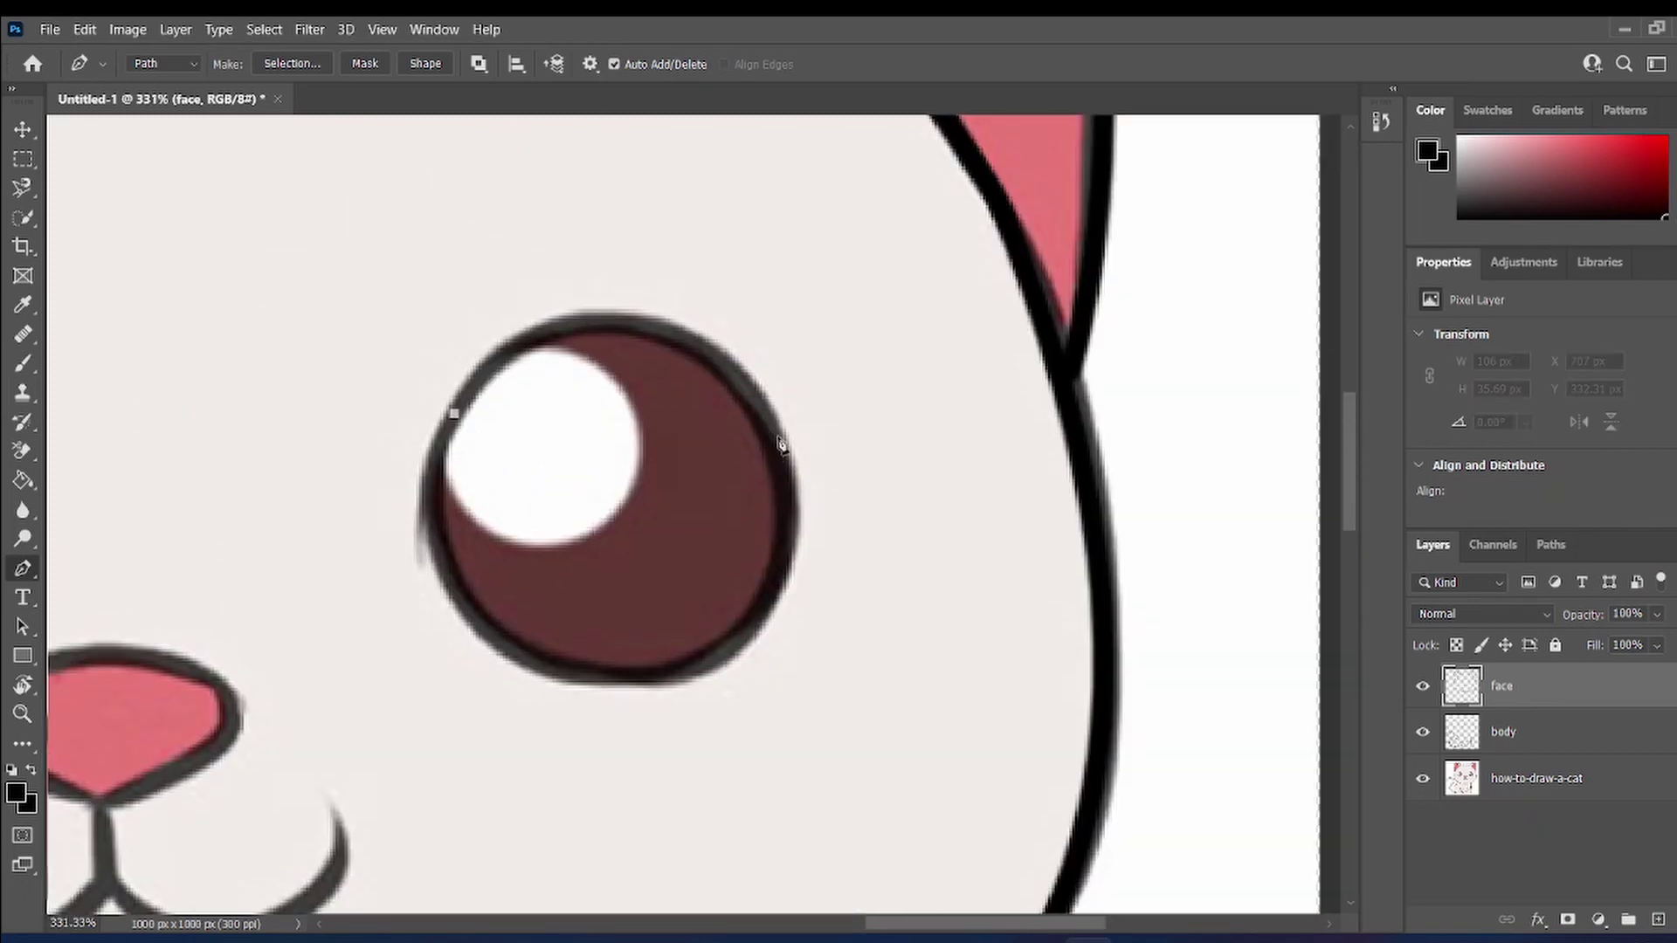
{"action": "left_click_drag", "start_coordinate": [779, 438], "coordinate": [980, 693]}
{"action": "left_click_drag", "start_coordinate": [778, 437], "coordinate": [762, 406]}
{"action": "scroll", "coordinate": [629, 254], "scroll_direction": "up", "scroll_amount": 1}
{"action": "left_click_drag", "start_coordinate": [562, 265], "coordinate": [589, 308]}
{"action": "scroll", "coordinate": [616, 437], "scroll_direction": "down", "scroll_amount": 2}
{"action": "left_click", "coordinate": [655, 573]}
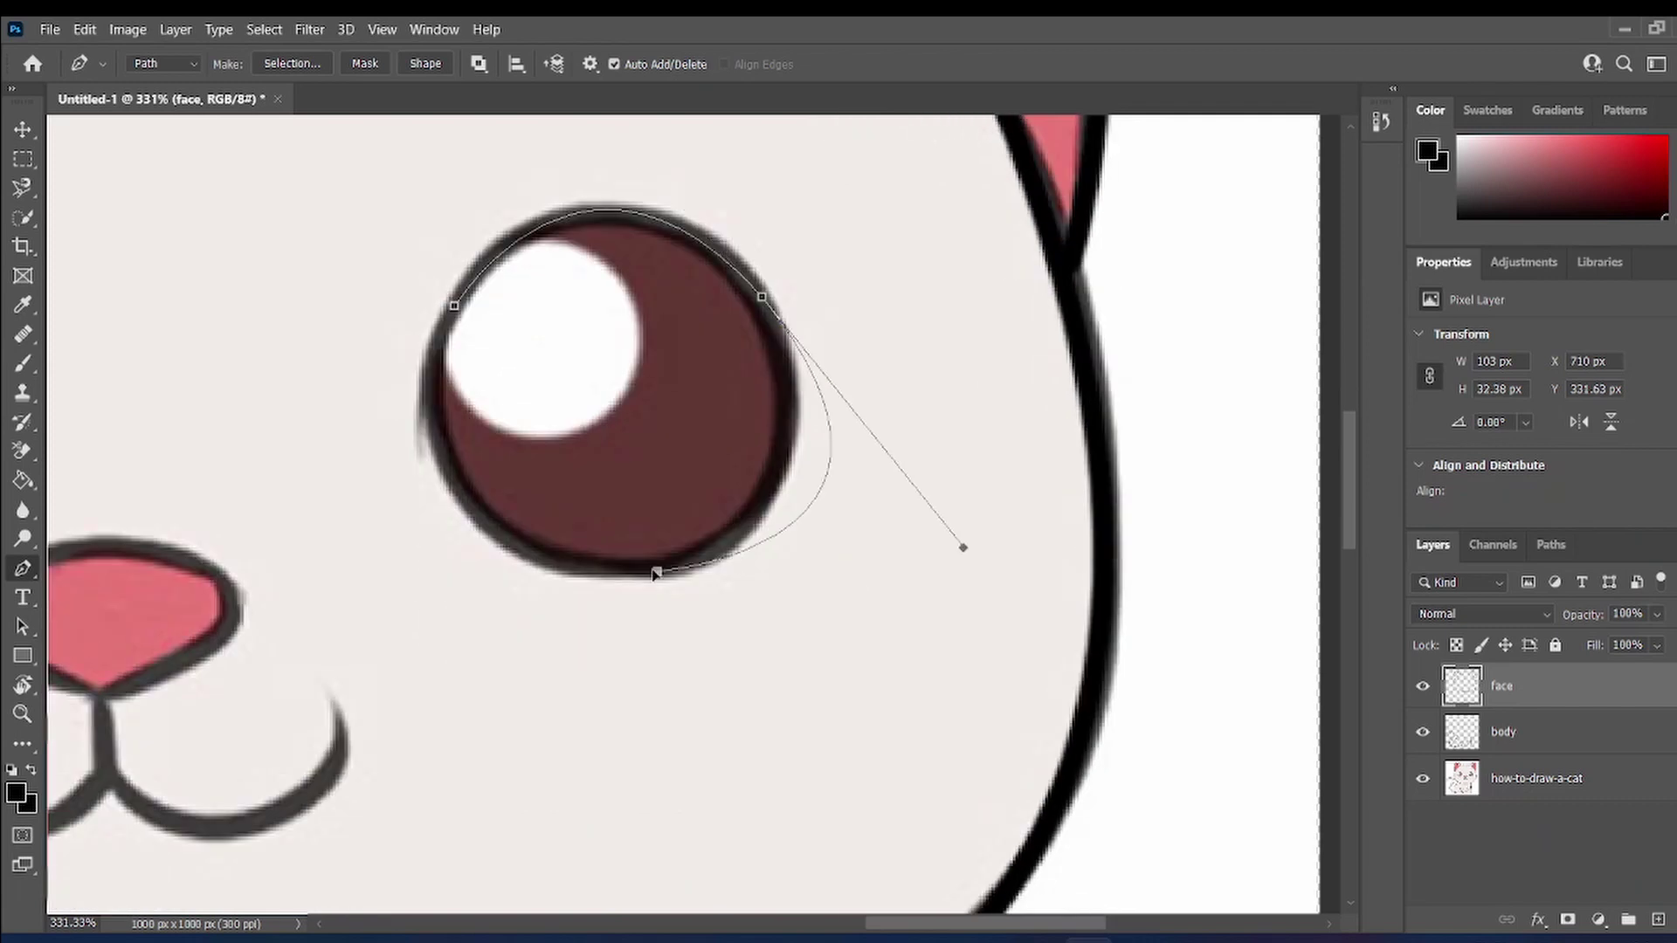
{"action": "key", "text": "ctrl+z"}
{"action": "left_click", "coordinate": [643, 573]}
{"action": "left_click_drag", "start_coordinate": [963, 548], "coordinate": [869, 528]}
{"action": "left_click_drag", "start_coordinate": [449, 475], "coordinate": [408, 356]}
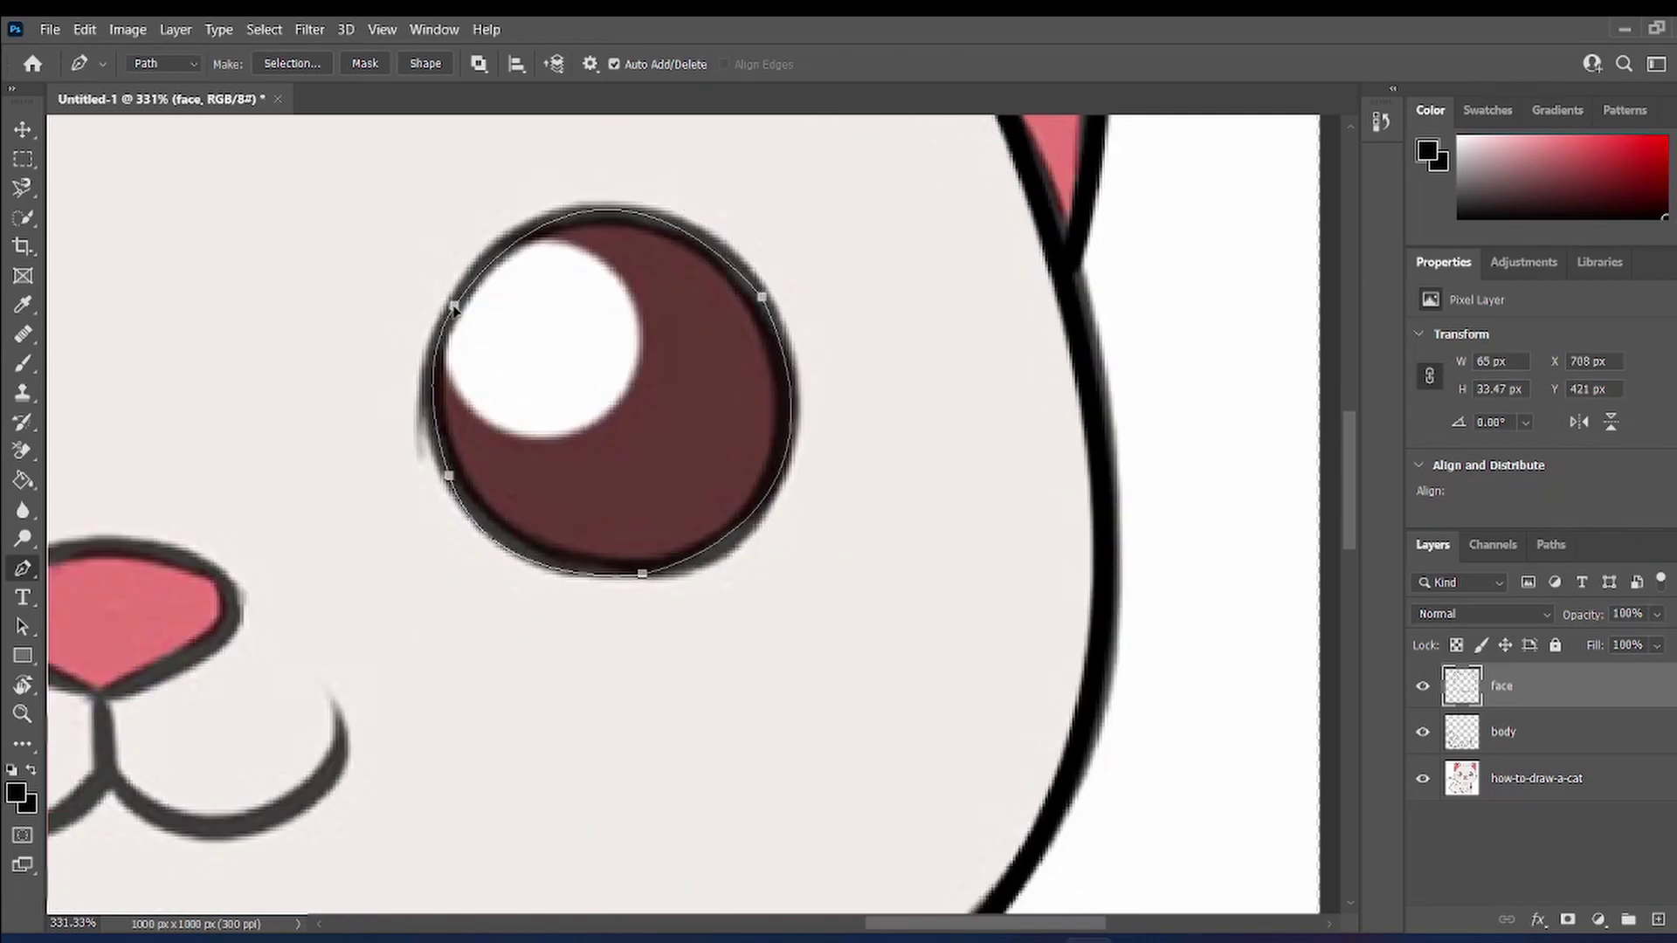
- Stroke the right eye's outline path and delete the path
{"action": "right_click", "coordinate": [526, 317]}
{"action": "left_click", "coordinate": [709, 443]}
{"action": "key", "text": "Return"}
{"action": "key", "text": "Delete"}
{"action": "key", "text": "Delete"}
- Trace the white highlight's edge inside the right eye with a curved path, stroke it and delete the path
{"action": "scroll", "coordinate": [470, 428], "scroll_direction": "up", "scroll_amount": 4}
{"action": "scroll", "coordinate": [476, 424], "scroll_direction": "up", "scroll_amount": 2}
{"action": "left_click", "coordinate": [597, 295]}
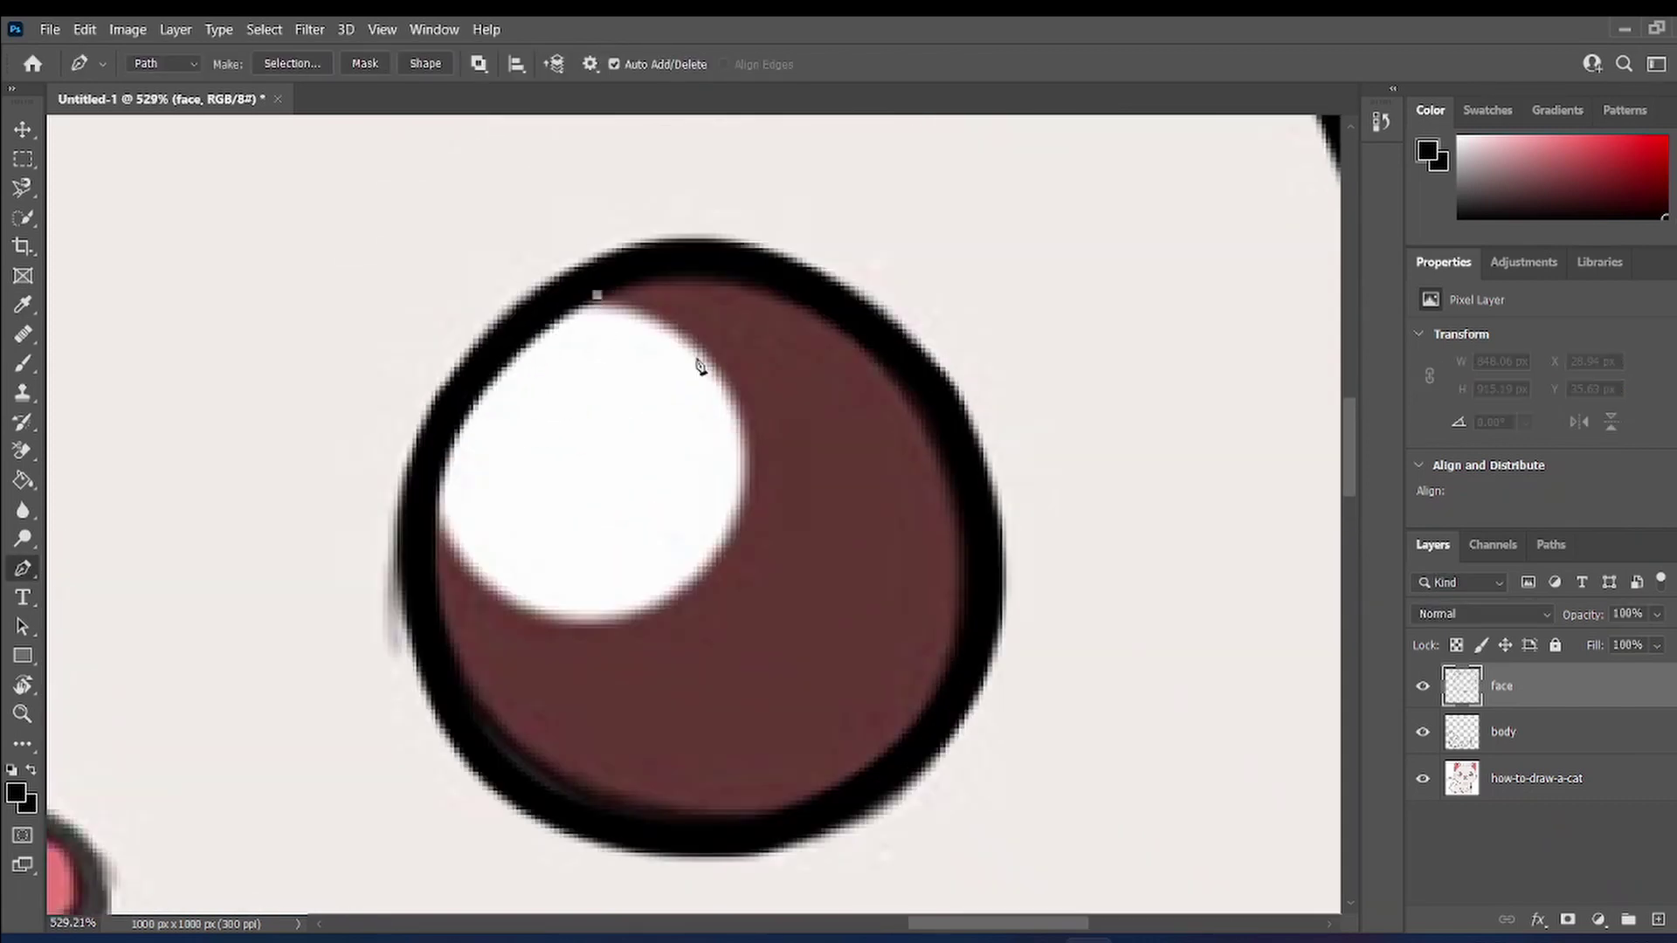
{"action": "left_click_drag", "start_coordinate": [735, 514], "coordinate": [686, 687]}
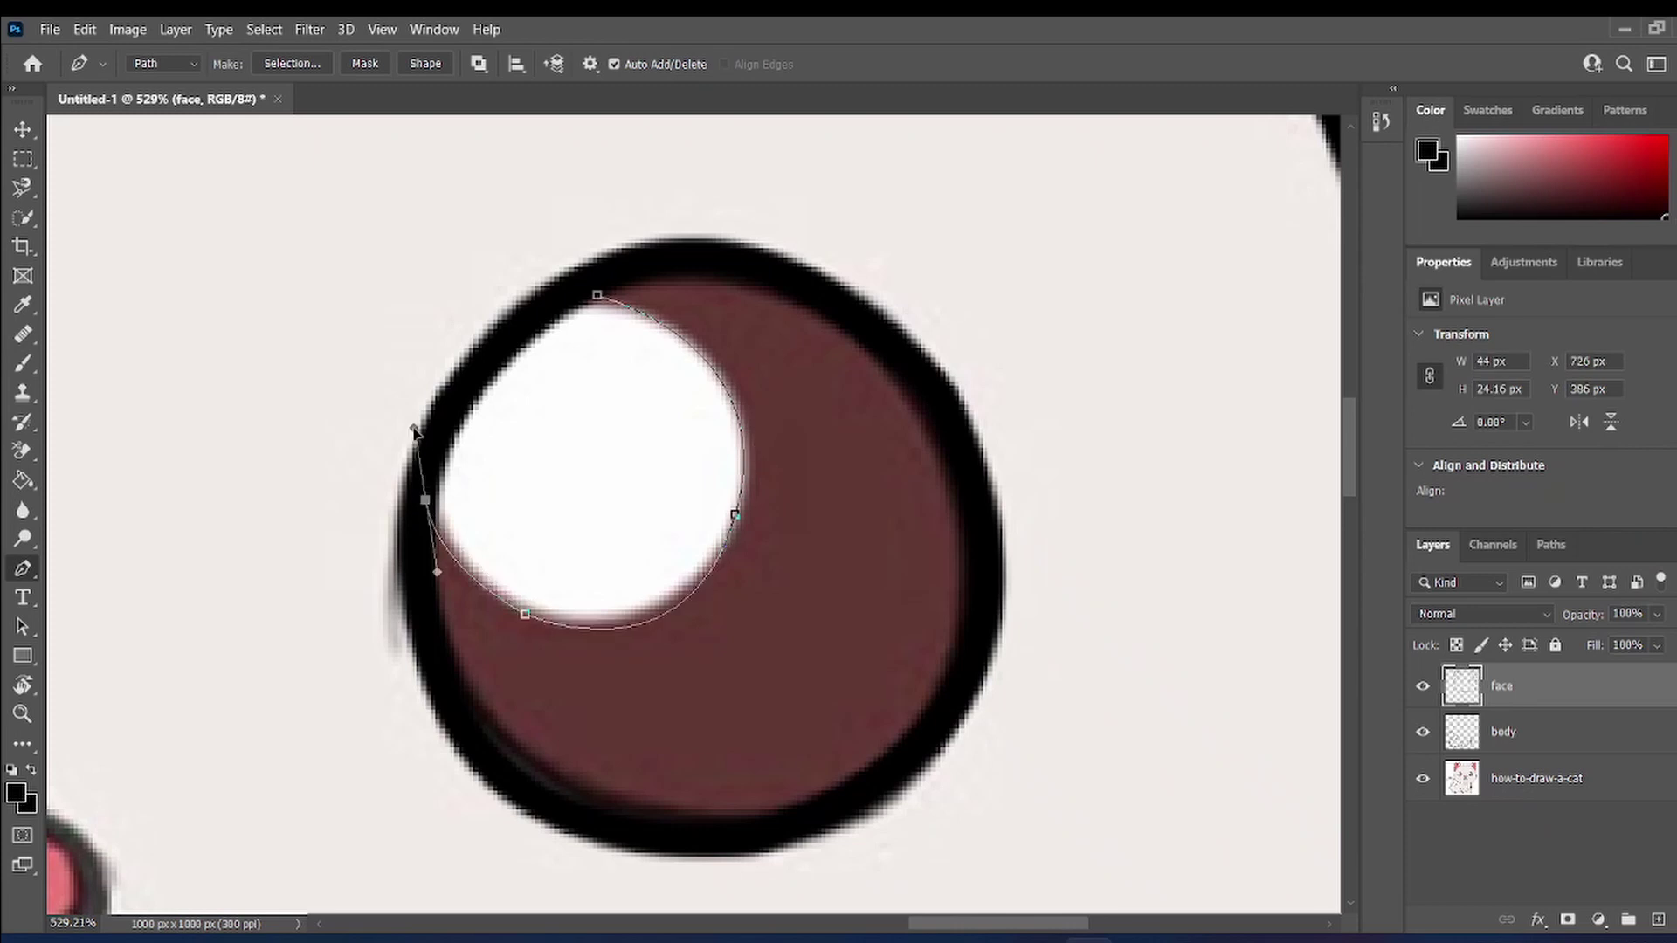
{"action": "right_click", "coordinate": [534, 435]}
{"action": "left_click", "coordinate": [742, 559]}
{"action": "key", "text": "Return"}
{"action": "key", "text": "Delete"}
{"action": "key", "text": "Delete"}
- Draw a closed path around the left eye's outline, fitting its lower curve to the reference, and stroke it
{"action": "scroll", "coordinate": [454, 572], "scroll_direction": "down", "scroll_amount": 6}
{"action": "left_click_drag", "start_coordinate": [117, 585], "coordinate": [681, 637]}
{"action": "scroll", "coordinate": [681, 636], "scroll_direction": "up", "scroll_amount": 6}
{"action": "left_click", "coordinate": [440, 546]}
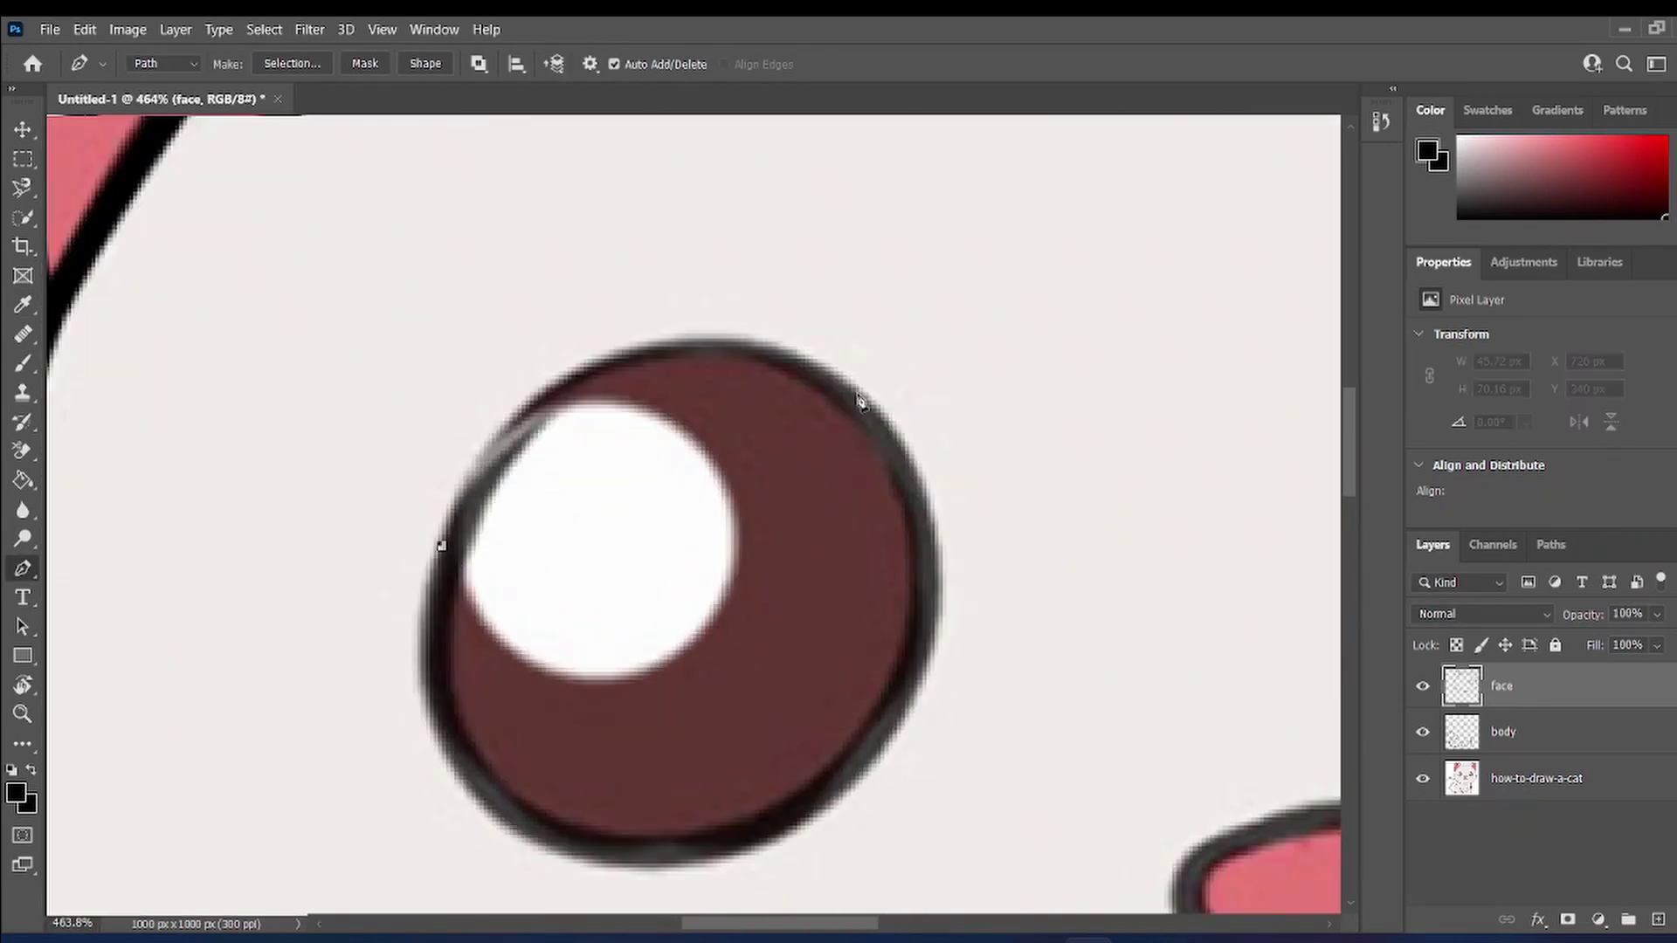
{"action": "left_click_drag", "start_coordinate": [815, 378], "coordinate": [1069, 499]}
{"action": "scroll", "coordinate": [887, 588], "scroll_direction": "down", "scroll_amount": 2}
{"action": "left_click_drag", "start_coordinate": [816, 706], "coordinate": [884, 713]}
{"action": "scroll", "coordinate": [585, 673], "scroll_direction": "down", "scroll_amount": 2}
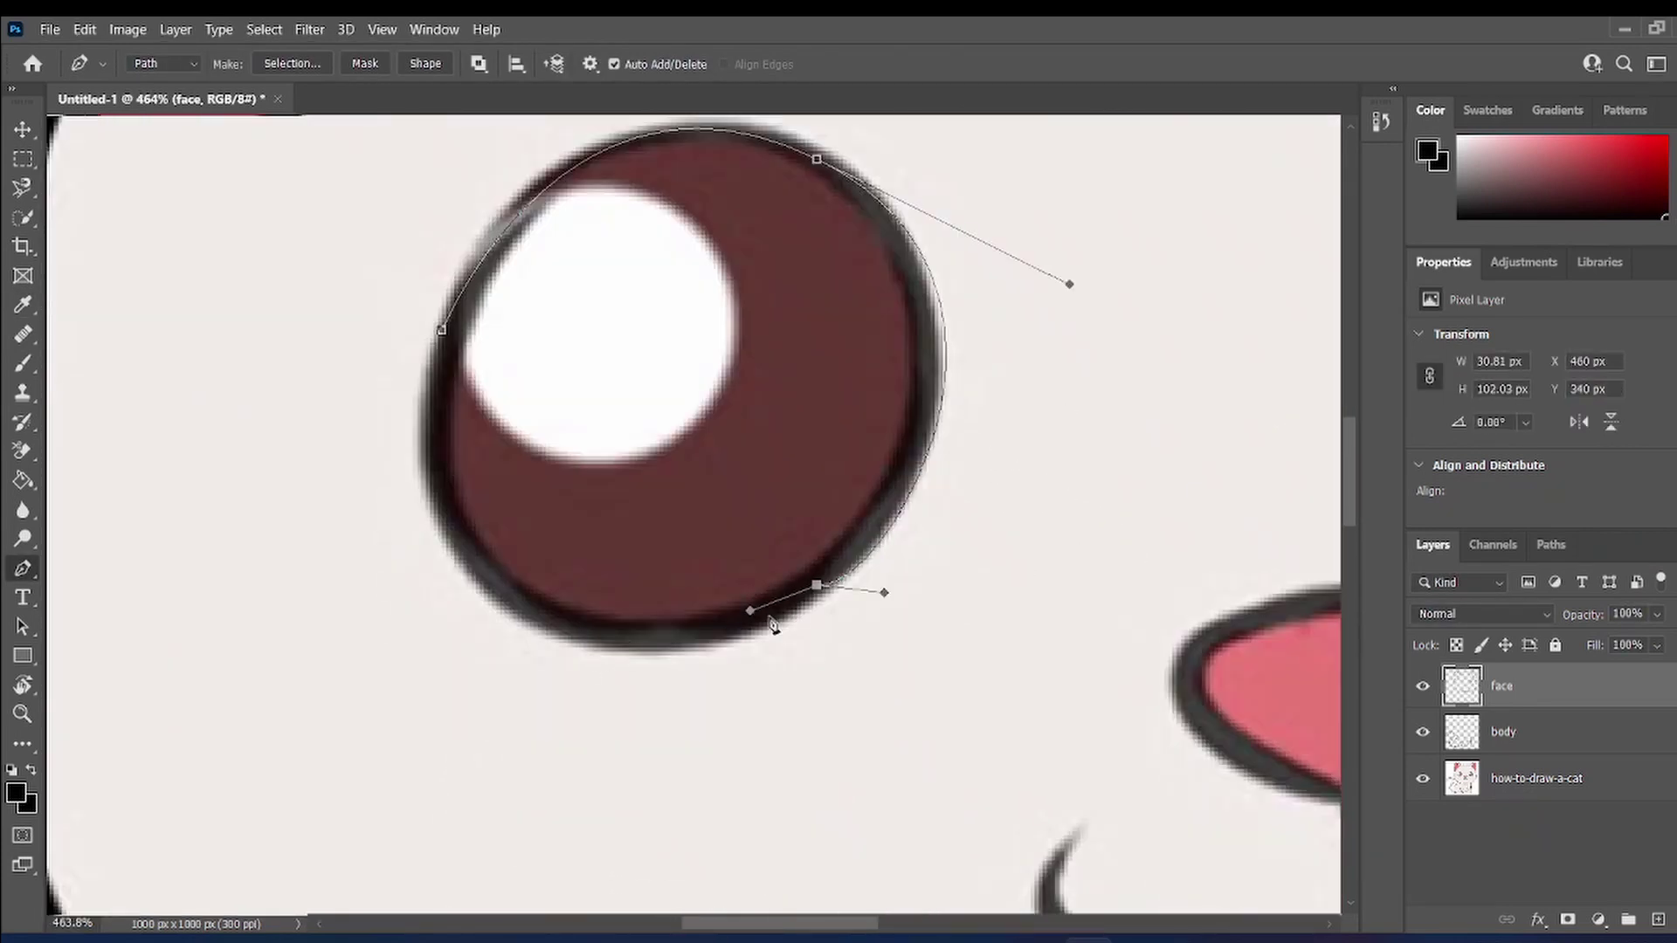
{"action": "left_click_drag", "start_coordinate": [816, 585], "coordinate": [875, 530]}
{"action": "left_click_drag", "start_coordinate": [583, 640], "coordinate": [761, 698]}
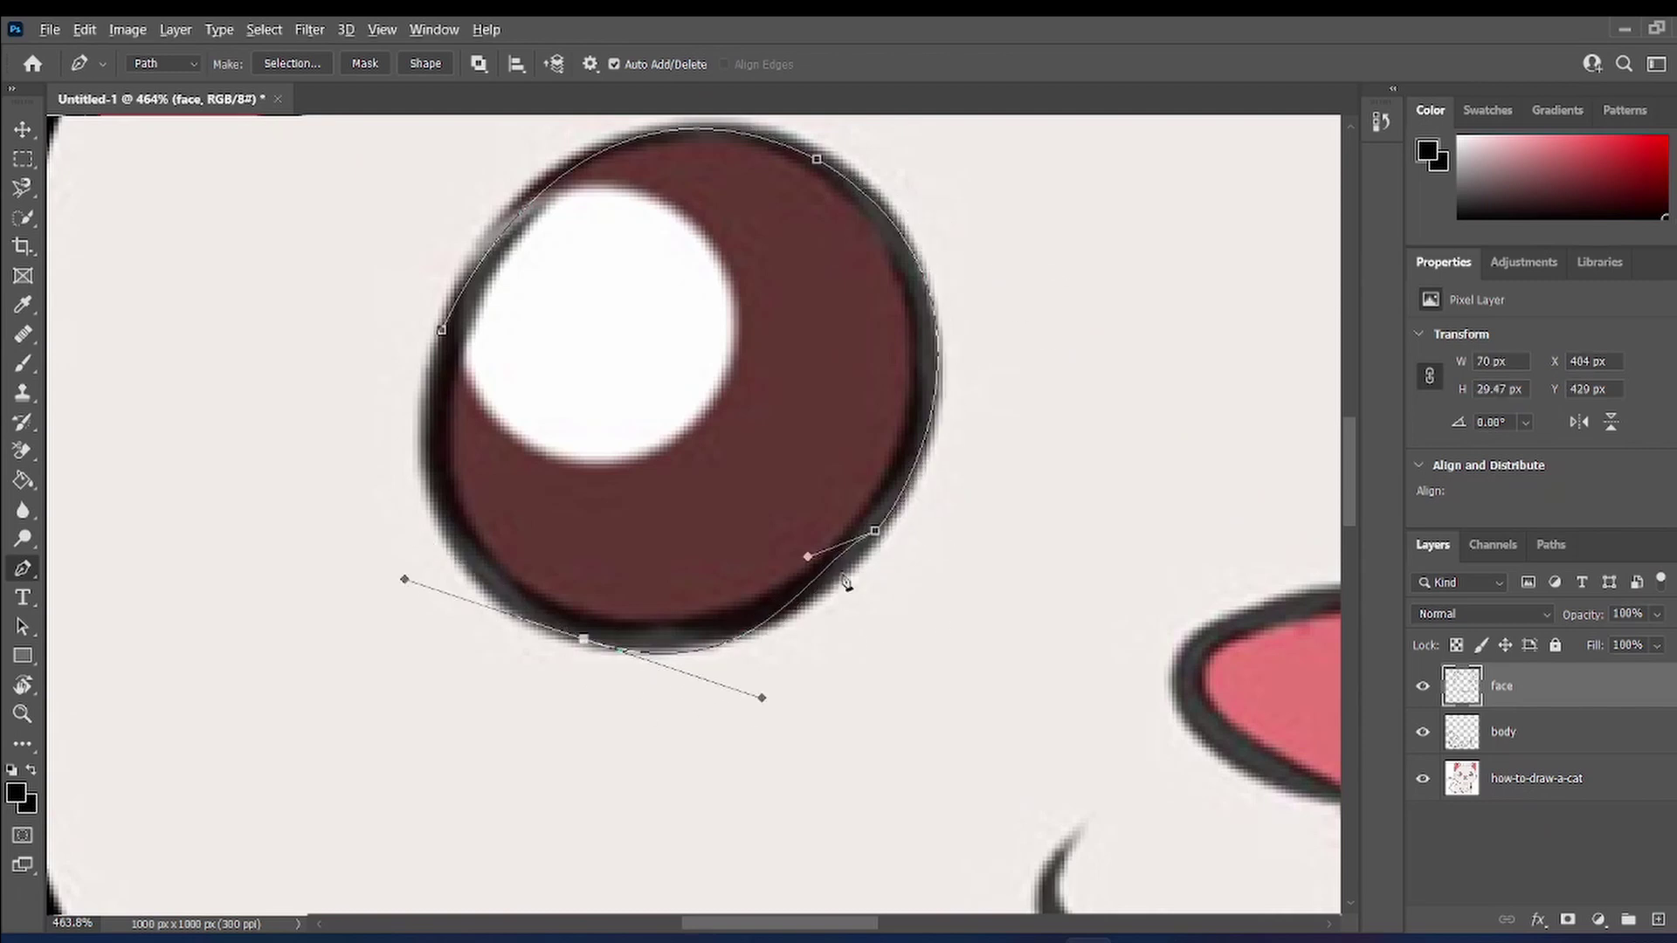
{"action": "right_click", "coordinate": [686, 342]}
{"action": "left_click", "coordinate": [755, 492]}
- Trace the white highlight's edge inside the left eye with a curved path and stroke it
{"action": "scroll", "coordinate": [758, 458], "scroll_direction": "up", "scroll_amount": 2}
{"action": "left_click", "coordinate": [574, 287]}
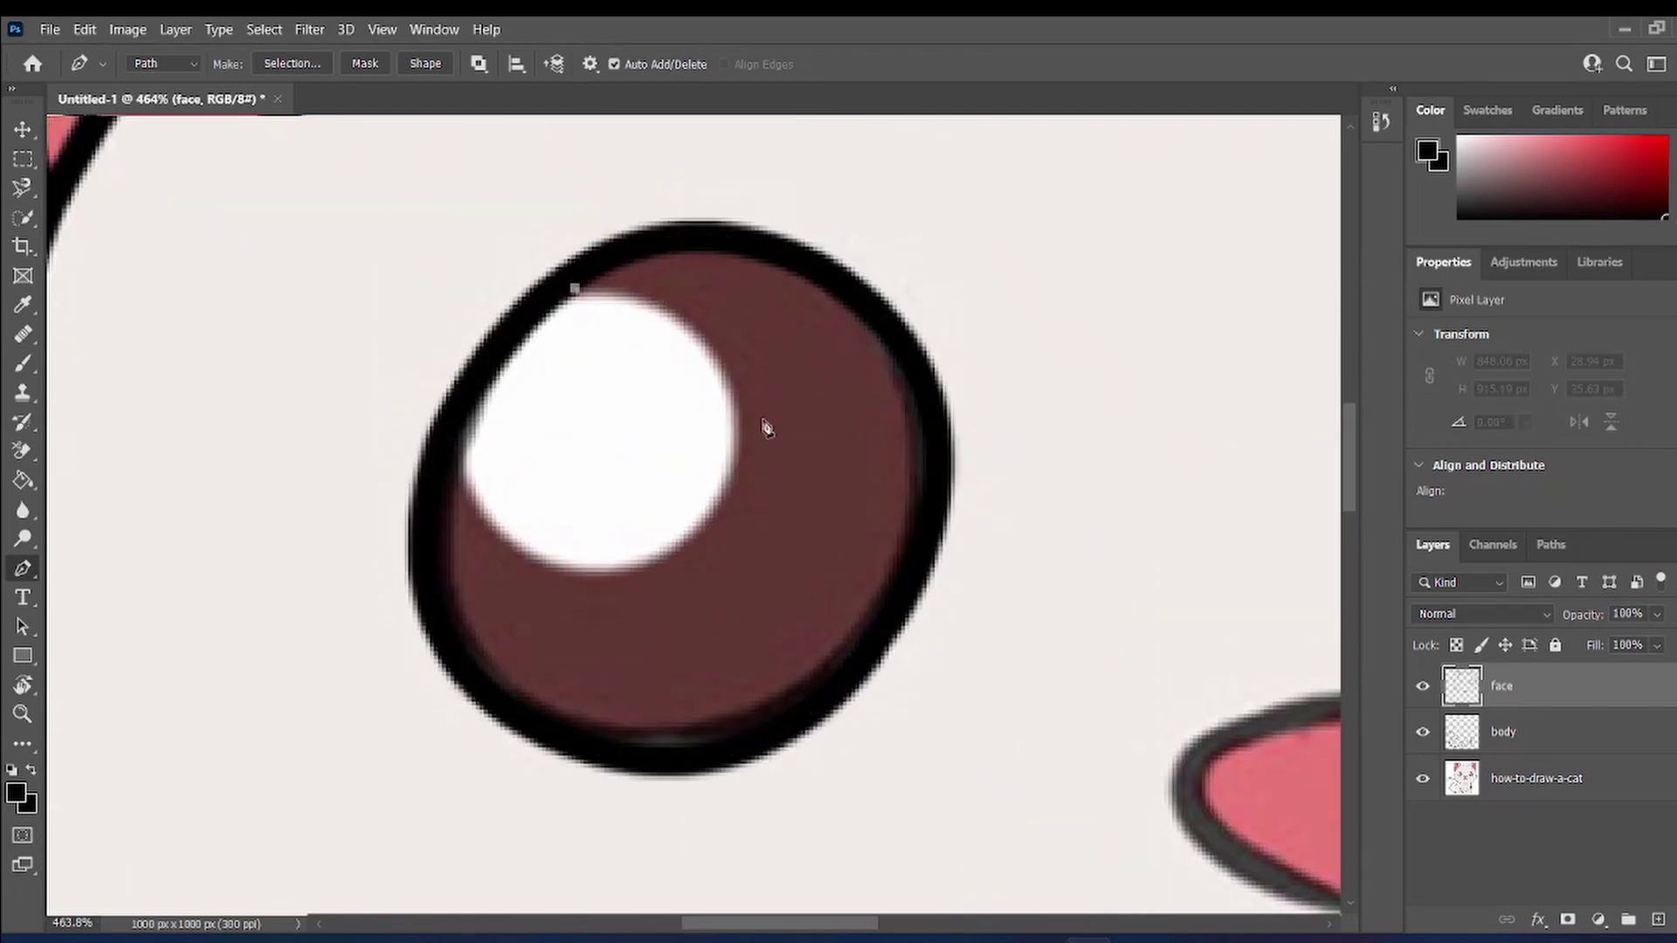
{"action": "left_click_drag", "start_coordinate": [734, 417], "coordinate": [759, 557]}
{"action": "left_click_drag", "start_coordinate": [631, 569], "coordinate": [591, 571]}
{"action": "left_click_drag", "start_coordinate": [462, 451], "coordinate": [452, 337]}
{"action": "right_click", "coordinate": [570, 403]}
{"action": "left_click", "coordinate": [678, 553]}
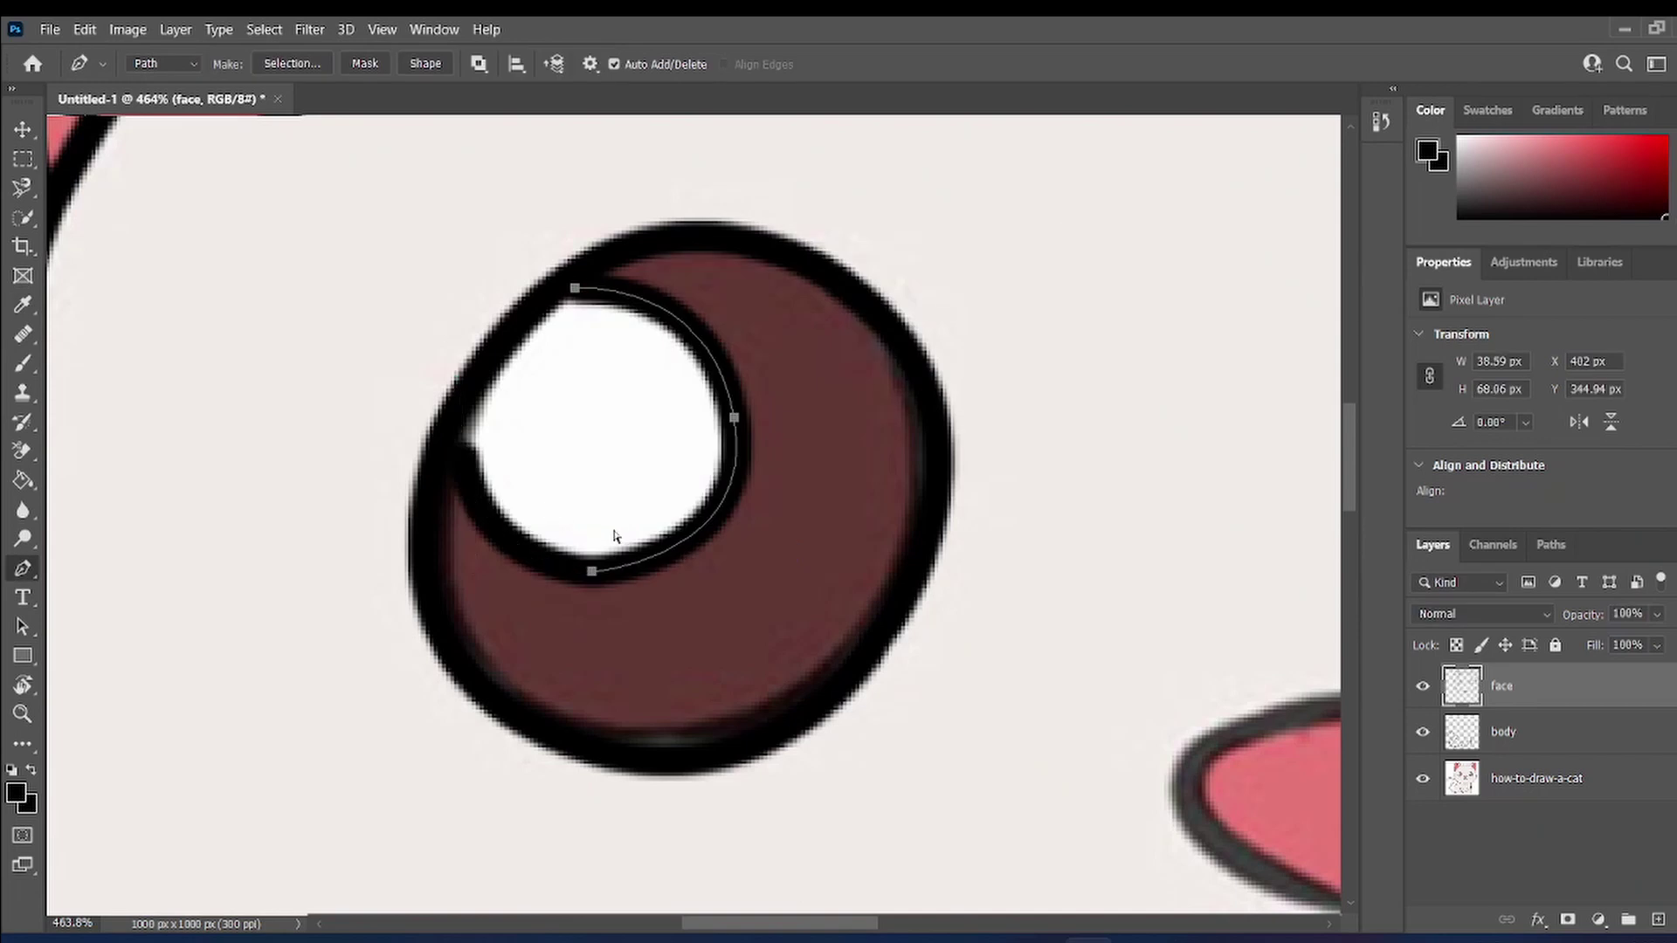
- Undo the left eye highlight's stroke, shift the path's end onto the eye outline and stroke it again
{"action": "key", "text": "ctrl+z"}
{"action": "left_click_drag", "start_coordinate": [462, 450], "coordinate": [454, 443]}
{"action": "right_click", "coordinate": [456, 442]}
{"action": "left_click", "coordinate": [597, 588]}
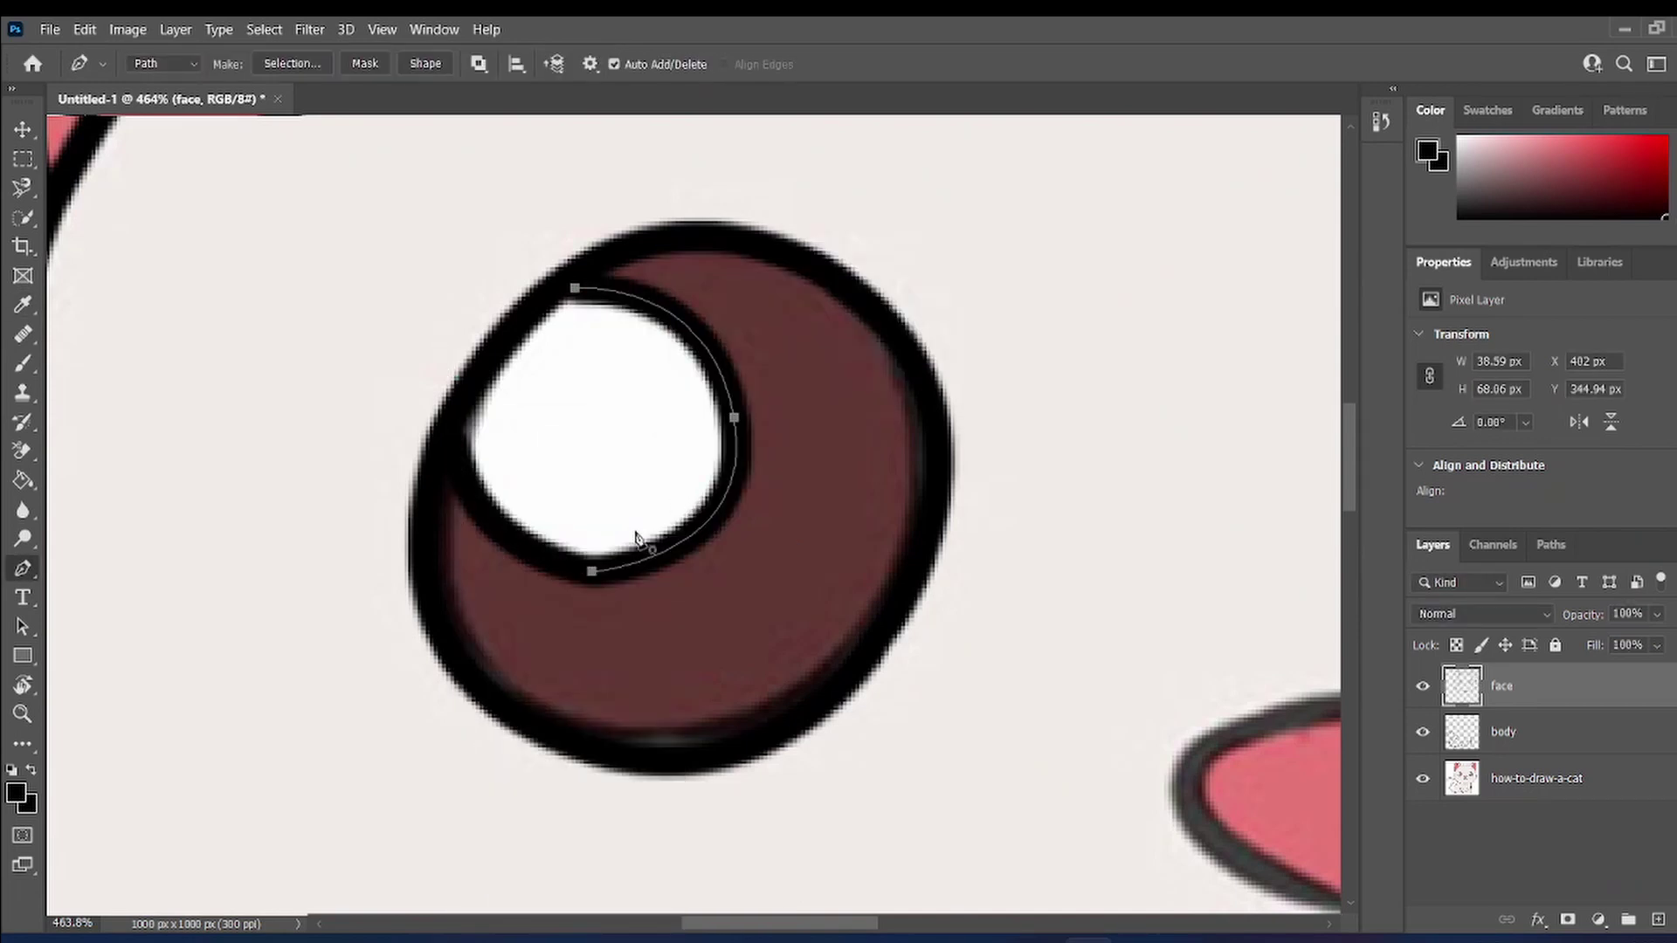
- Draw a closed path around the nose, starting and ending at its lower point
{"action": "scroll", "coordinate": [637, 536], "scroll_direction": "down", "scroll_amount": 4}
{"action": "scroll", "coordinate": [904, 705], "scroll_direction": "up", "scroll_amount": 4}
{"action": "left_click", "coordinate": [945, 649]}
{"action": "left_click_drag", "start_coordinate": [764, 455], "coordinate": [870, 354]}
{"action": "left_click_drag", "start_coordinate": [1142, 459], "coordinate": [1149, 569]}
{"action": "mouse_move", "coordinate": [946, 651]}
{"action": "left_mouse_down"}
{"action": "mouse_move", "coordinate": [820, 652]}
{"action": "mouse_move", "coordinate": [735, 720]}
{"action": "left_mouse_up"}
- Stroke the nose outline path and delete the path
{"action": "right_click", "coordinate": [924, 529]}
{"action": "left_click", "coordinate": [995, 588]}
{"action": "key", "text": "Return"}
{"action": "key", "text": "Delete"}
{"action": "key", "text": "Delete"}
{"action": "scroll", "coordinate": [954, 531], "scroll_direction": "down", "scroll_amount": 3}
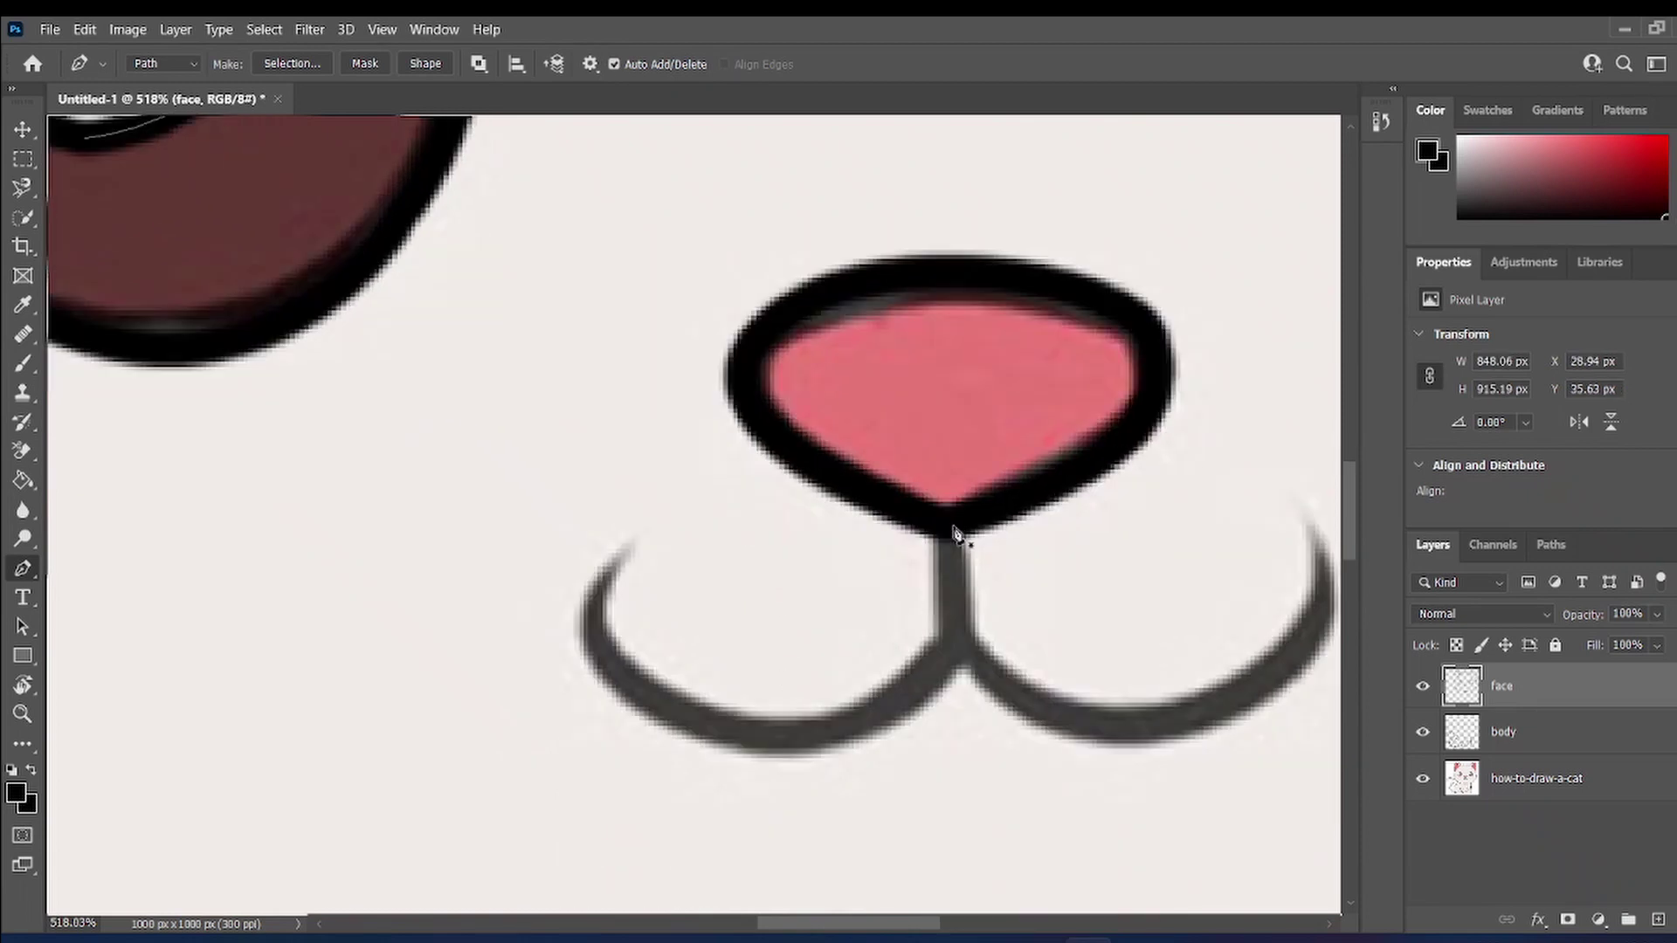
{"action": "left_click", "coordinate": [946, 516]}
{"action": "left_click_drag", "start_coordinate": [875, 721], "coordinate": [750, 756]}
{"action": "key", "text": "ctrl+z"}
{"action": "left_click", "coordinate": [952, 646]}
{"action": "key", "text": "ctrl+z"}
{"action": "key", "text": "ctrl+z"}
- Draw a path from the nose's lower point straight down and along the left mouth curve to its upper end
{"action": "left_click", "coordinate": [946, 521]}
{"action": "left_click", "coordinate": [951, 646]}
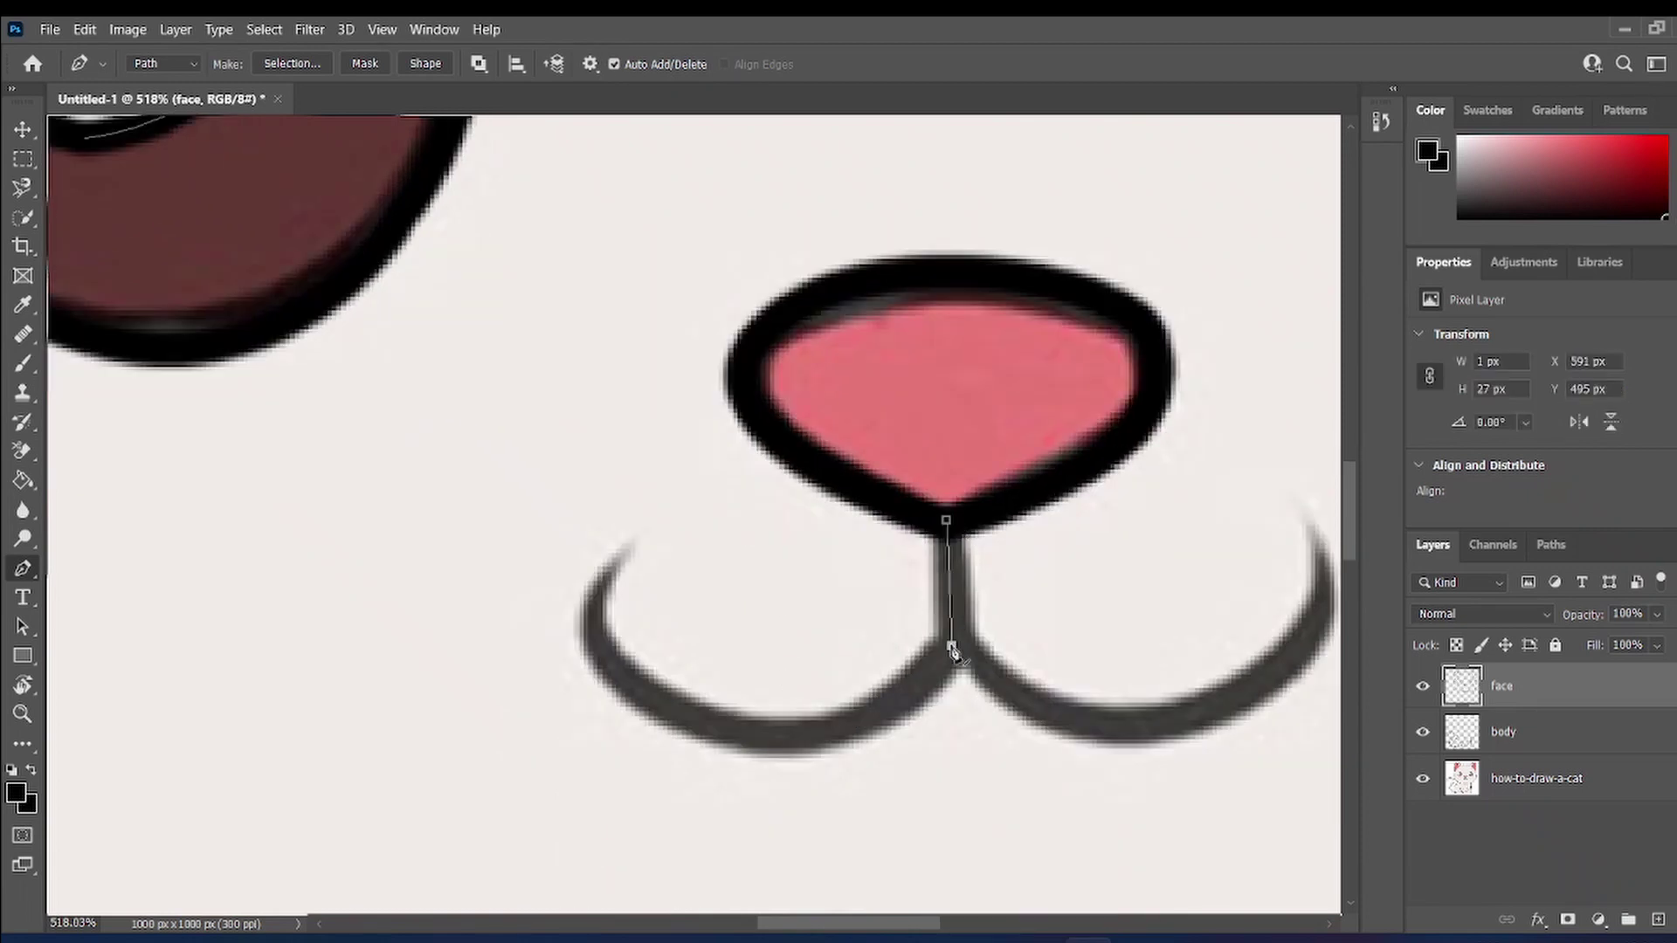
{"action": "left_click_drag", "start_coordinate": [668, 501], "coordinate": [663, 182]}
{"action": "key", "text": "ctrl+z"}
{"action": "left_click_drag", "start_coordinate": [756, 739], "coordinate": [621, 708]}
{"action": "left_click_drag", "start_coordinate": [629, 539], "coordinate": [737, 423]}
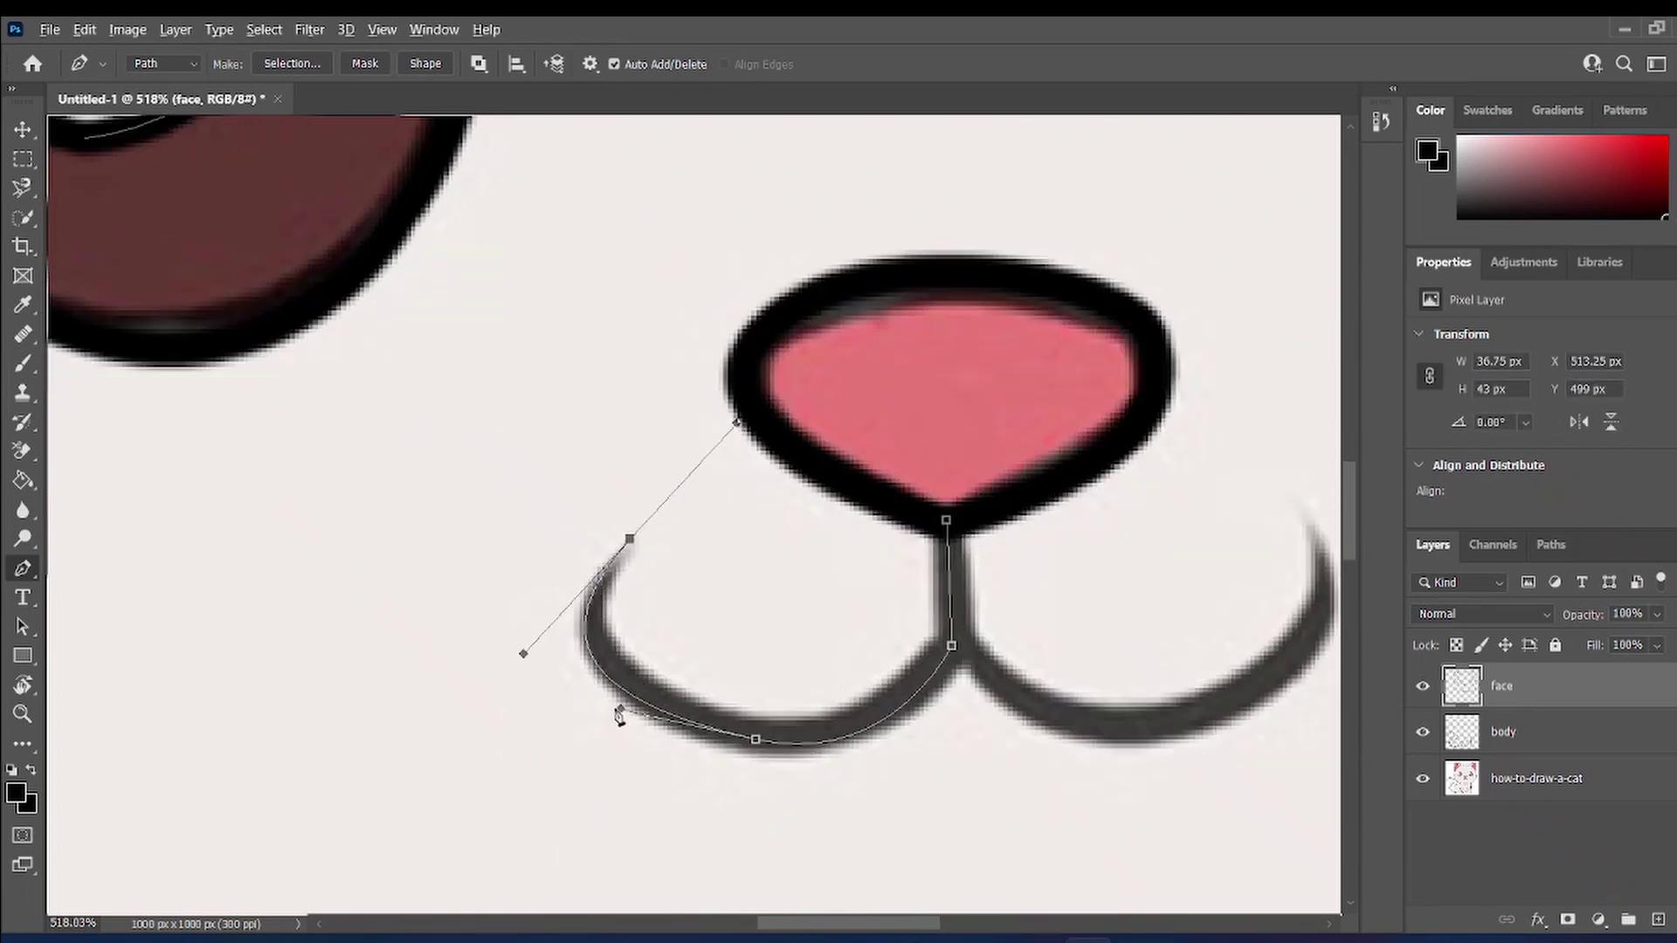
{"action": "left_click_drag", "start_coordinate": [620, 708], "coordinate": [661, 723]}
- Stroke the path of the nose line and left mouth curve, and delete the active path part
{"action": "right_click", "coordinate": [852, 597]}
{"action": "left_click", "coordinate": [944, 189]}
{"action": "key", "text": "Return"}
{"action": "key", "text": "Delete"}
- Trace the right mouth curve from its upper end to the line below the nose, and stroke the path
{"action": "scroll", "coordinate": [1149, 640], "scroll_direction": "down", "scroll_amount": 1}
{"action": "left_click", "coordinate": [1300, 493]}
{"action": "left_click_drag", "start_coordinate": [1208, 703], "coordinate": [1003, 760]}
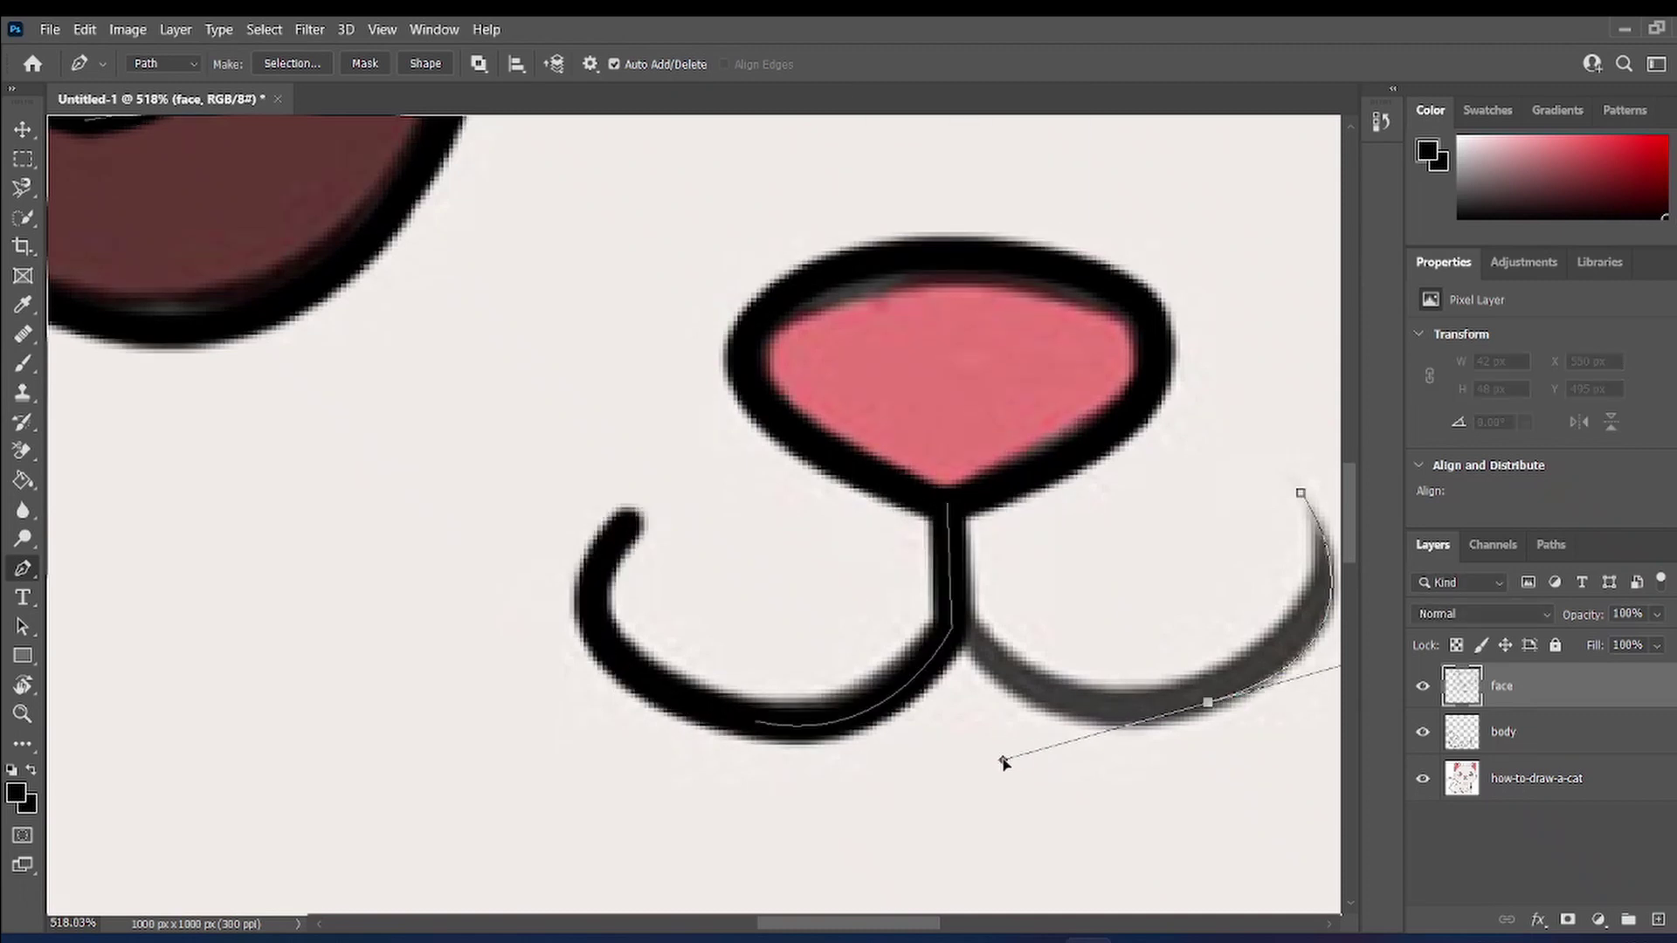
{"action": "left_click_drag", "start_coordinate": [951, 609], "coordinate": [937, 568]}
{"action": "left_click_drag", "start_coordinate": [961, 647], "coordinate": [958, 636]}
{"action": "right_click", "coordinate": [1039, 656]}
{"action": "left_click", "coordinate": [1102, 311]}
{"action": "key", "text": "Return"}
{"action": "key", "text": "Delete"}
{"action": "scroll", "coordinate": [1073, 478], "scroll_direction": "down", "scroll_amount": 7}
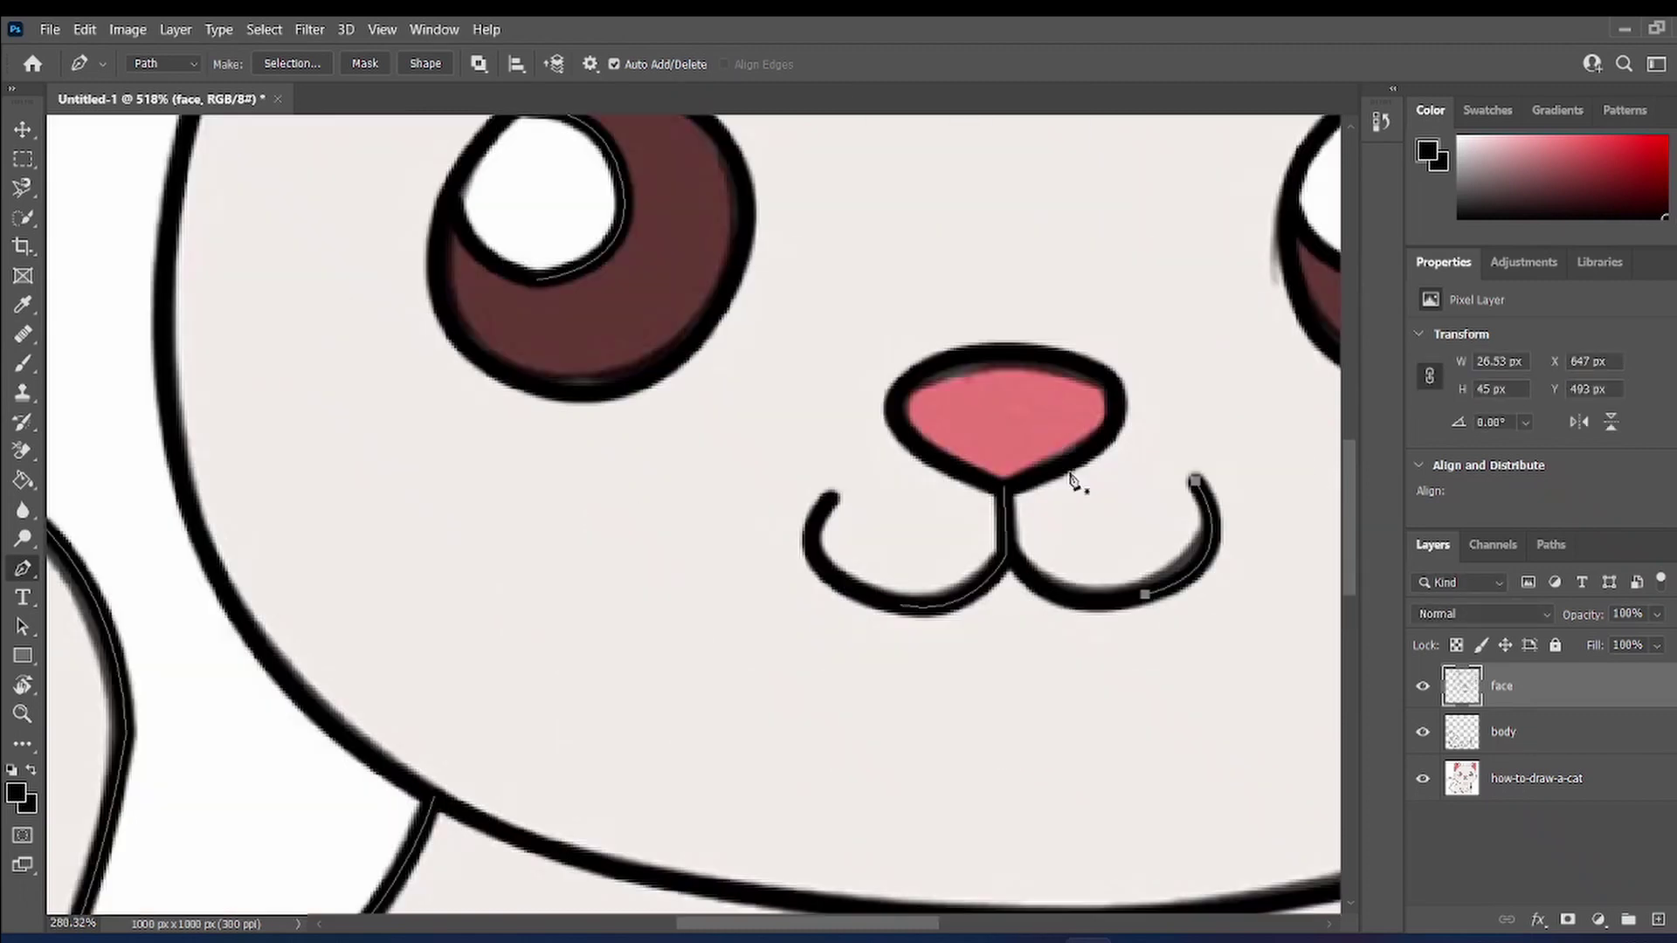
- Delete the right mouth curve's path and add a new empty layer above the face layer
{"action": "key", "text": "Delete"}
{"action": "scroll", "coordinate": [749, 570], "scroll_direction": "down", "scroll_amount": 3}
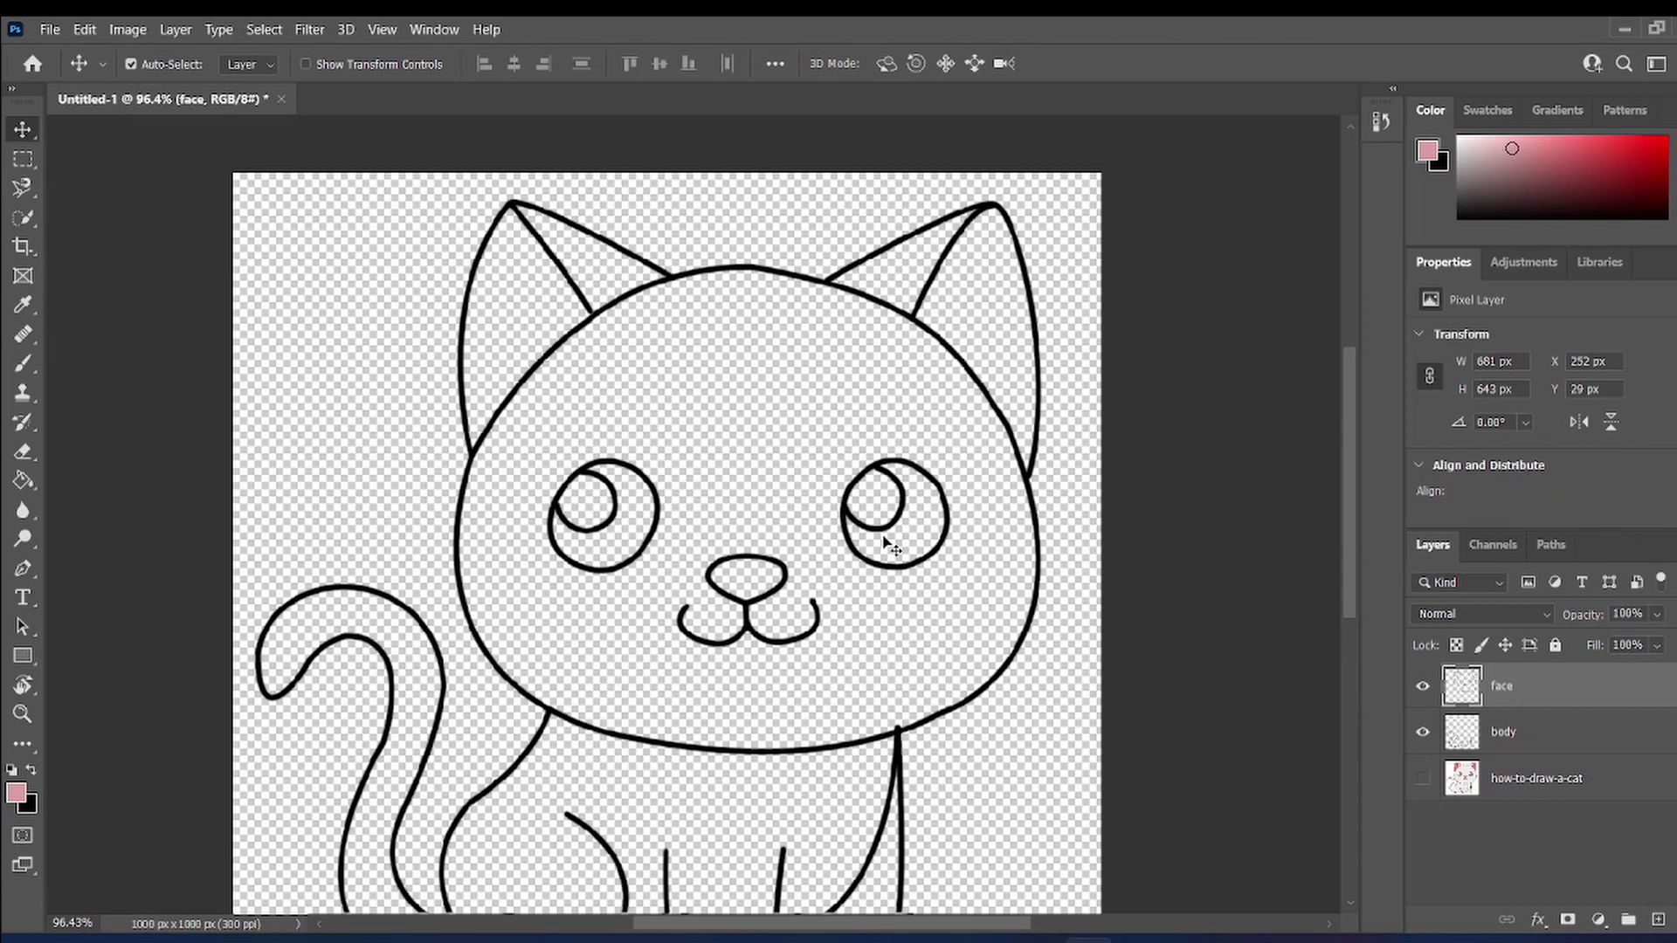
{"action": "left_click", "coordinate": [1657, 922]}
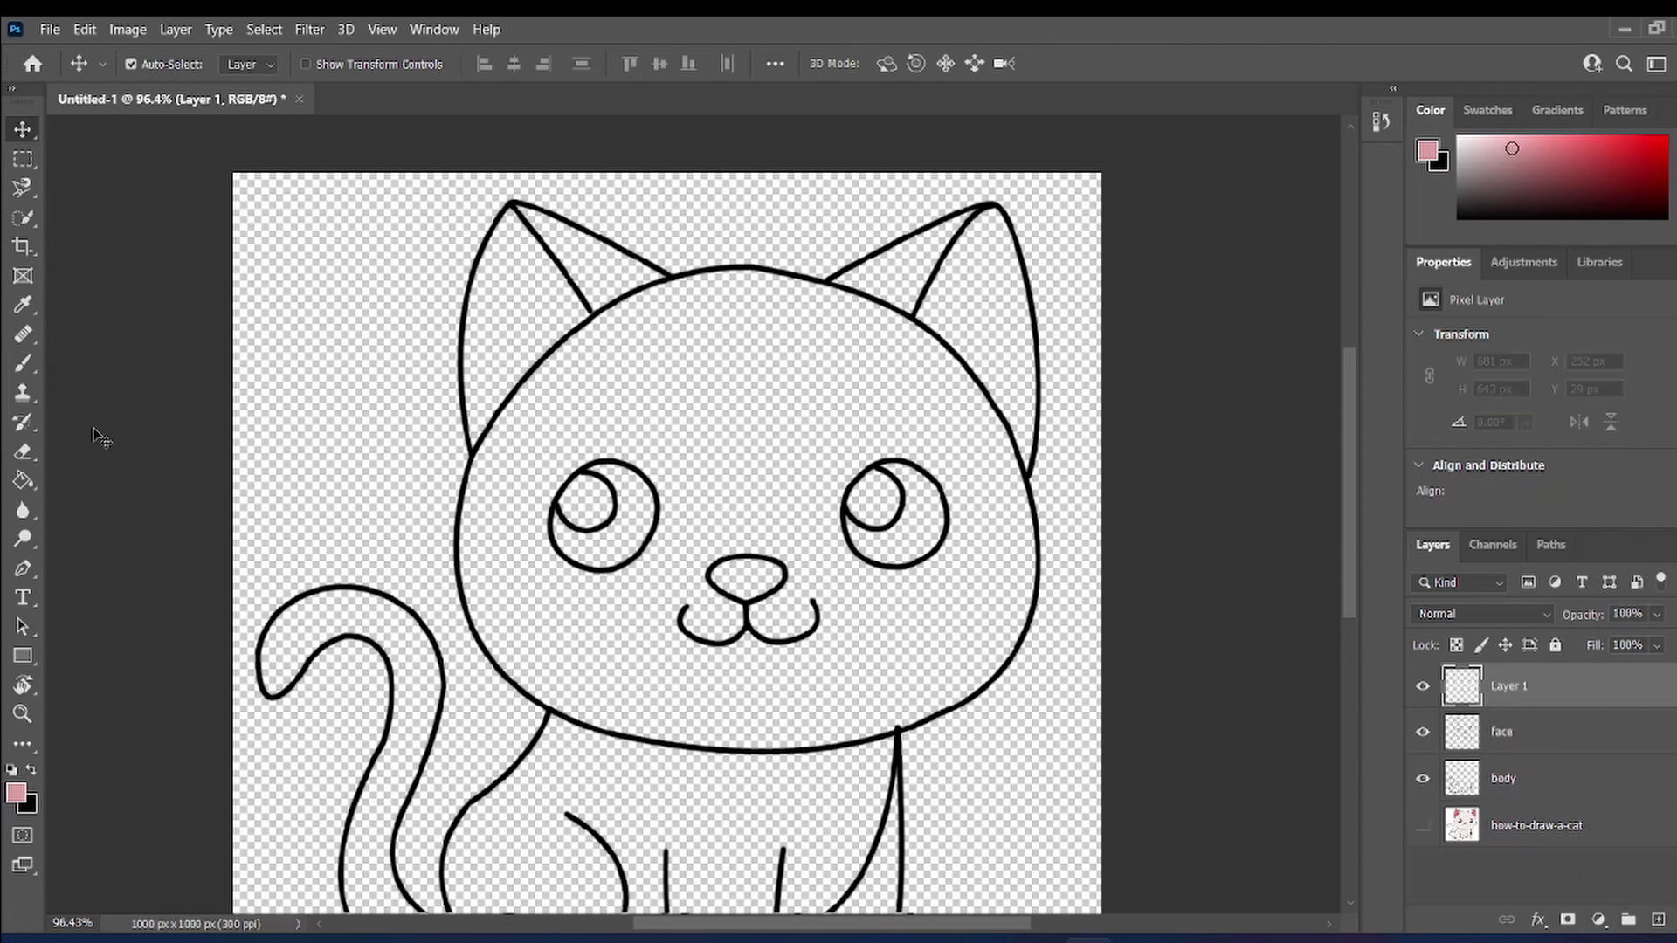
- Try a freehand pink brush stroke above the head between the ears, undo it, and select the face layer
{"action": "left_click", "coordinate": [21, 363]}
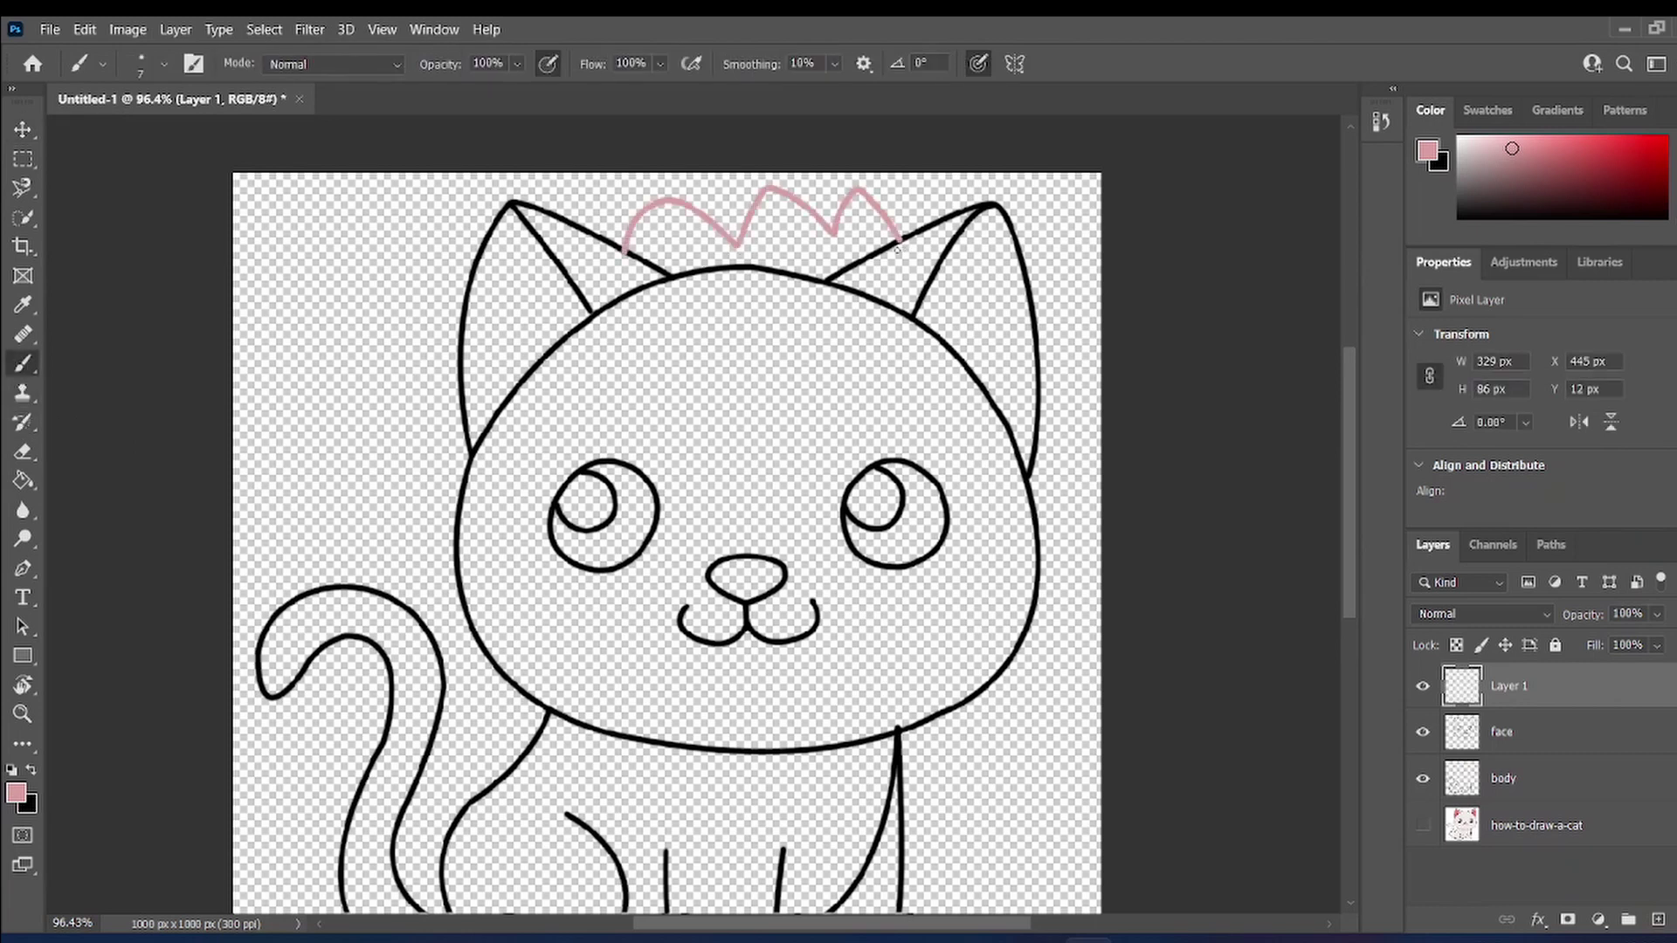
{"action": "key", "text": "ctrl+z"}
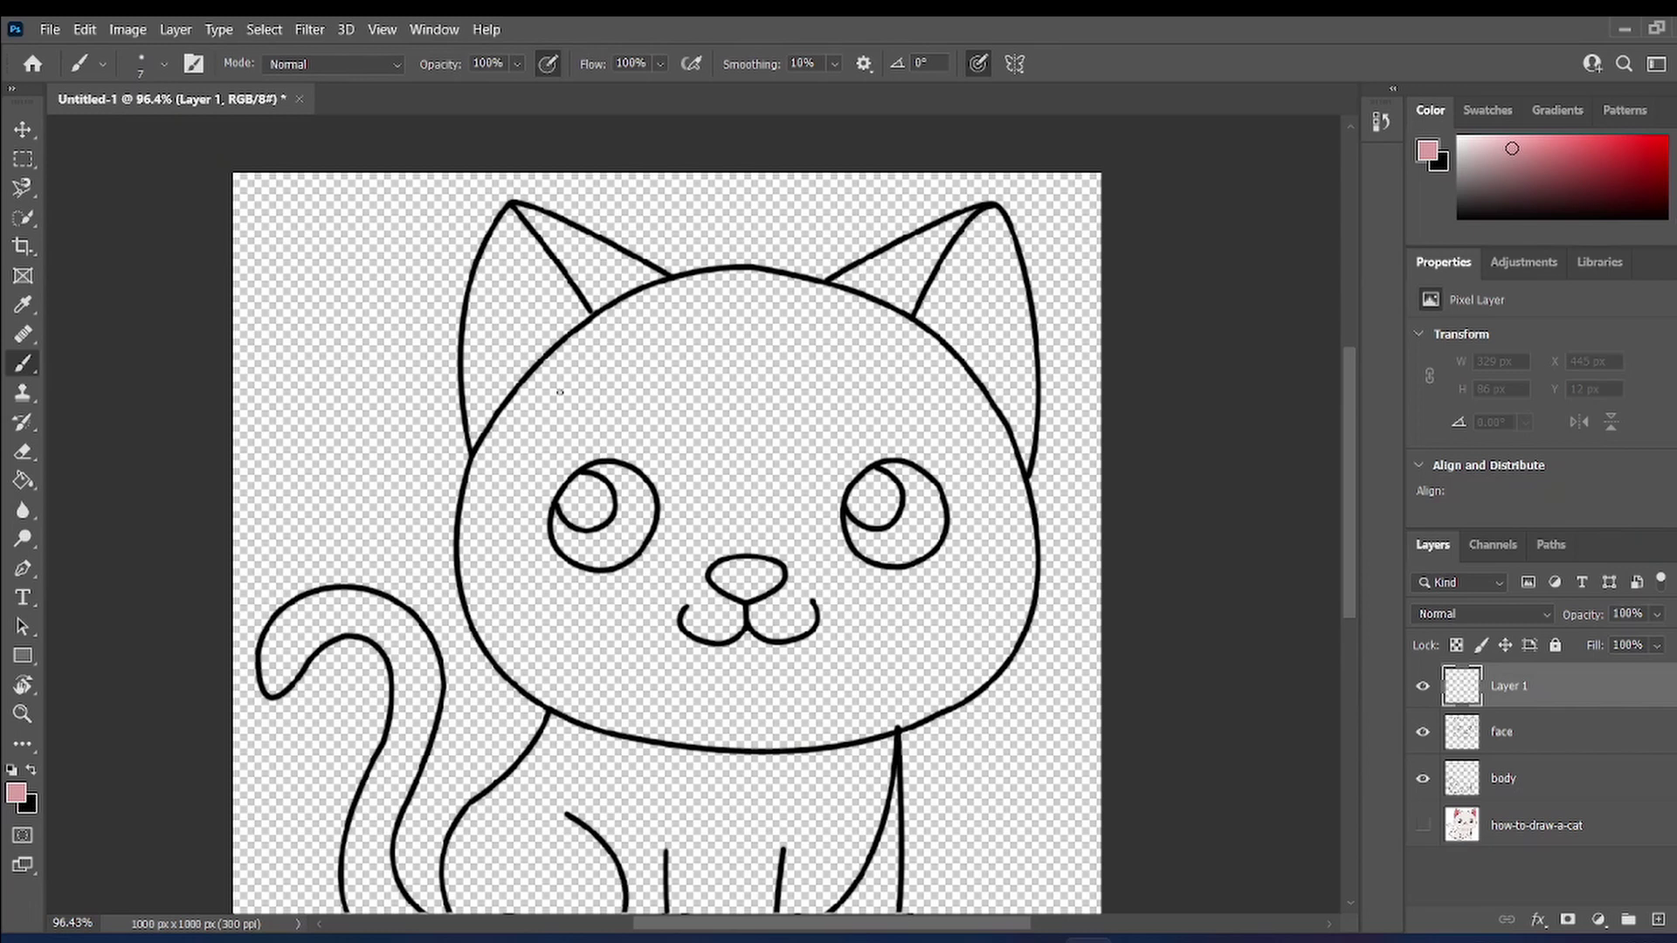
{"action": "left_click", "coordinate": [1549, 729]}
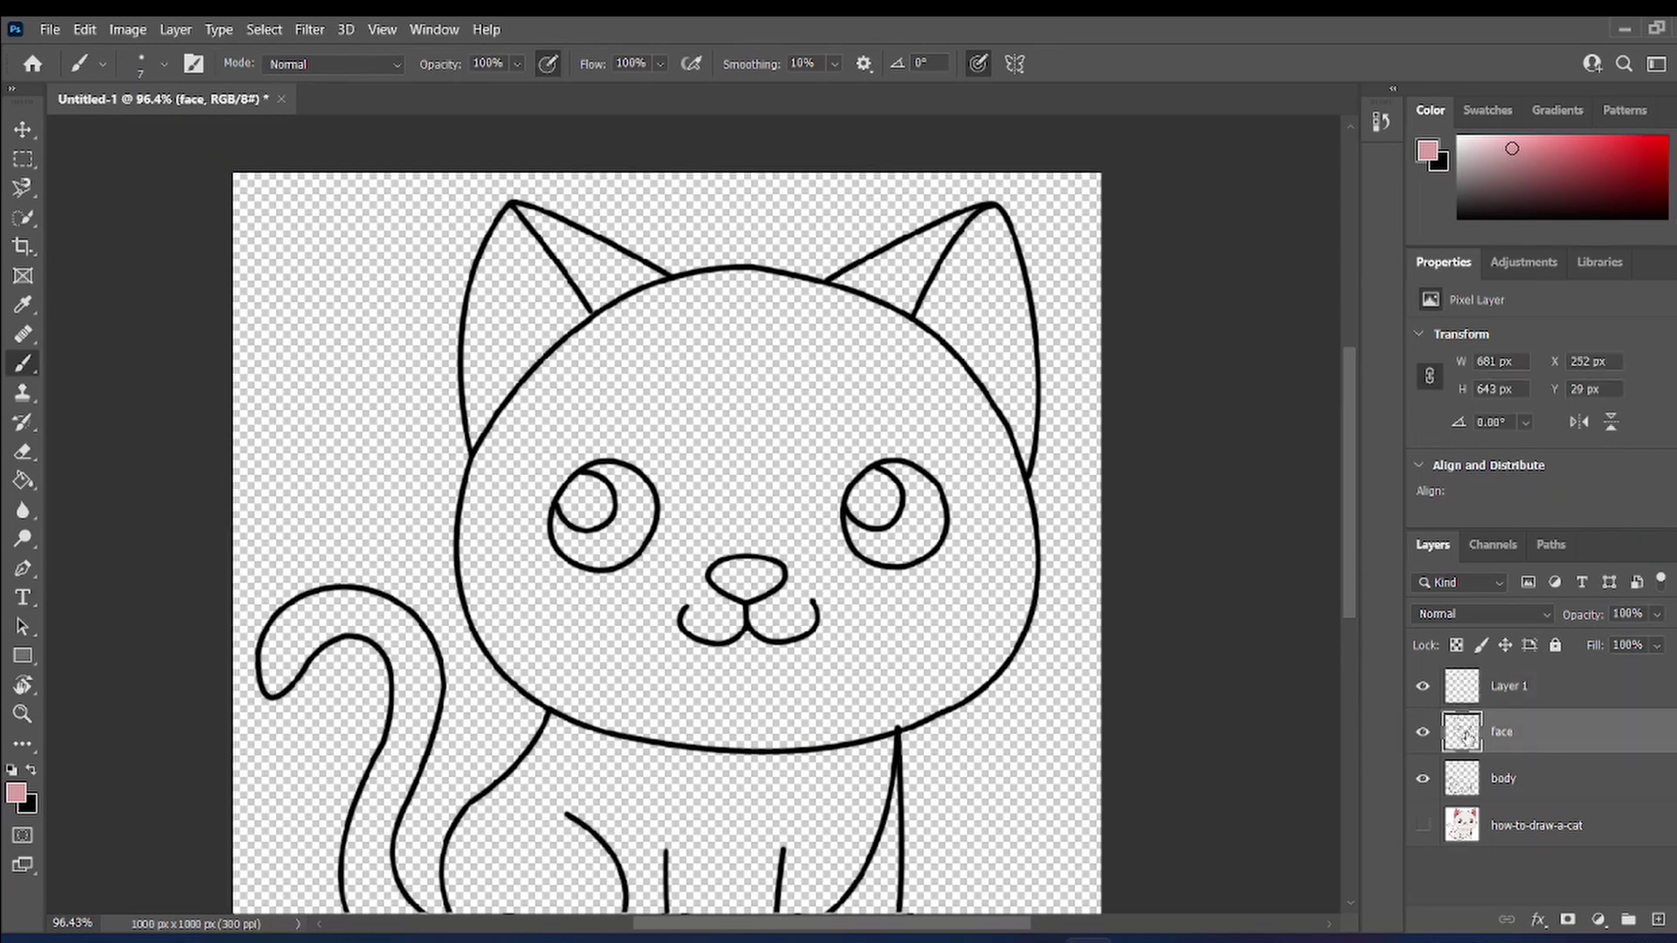
- Try filling the cat's face with dark red #941c1c using the Paint Bucket, and undo the fill
{"action": "left_click", "coordinate": [23, 481]}
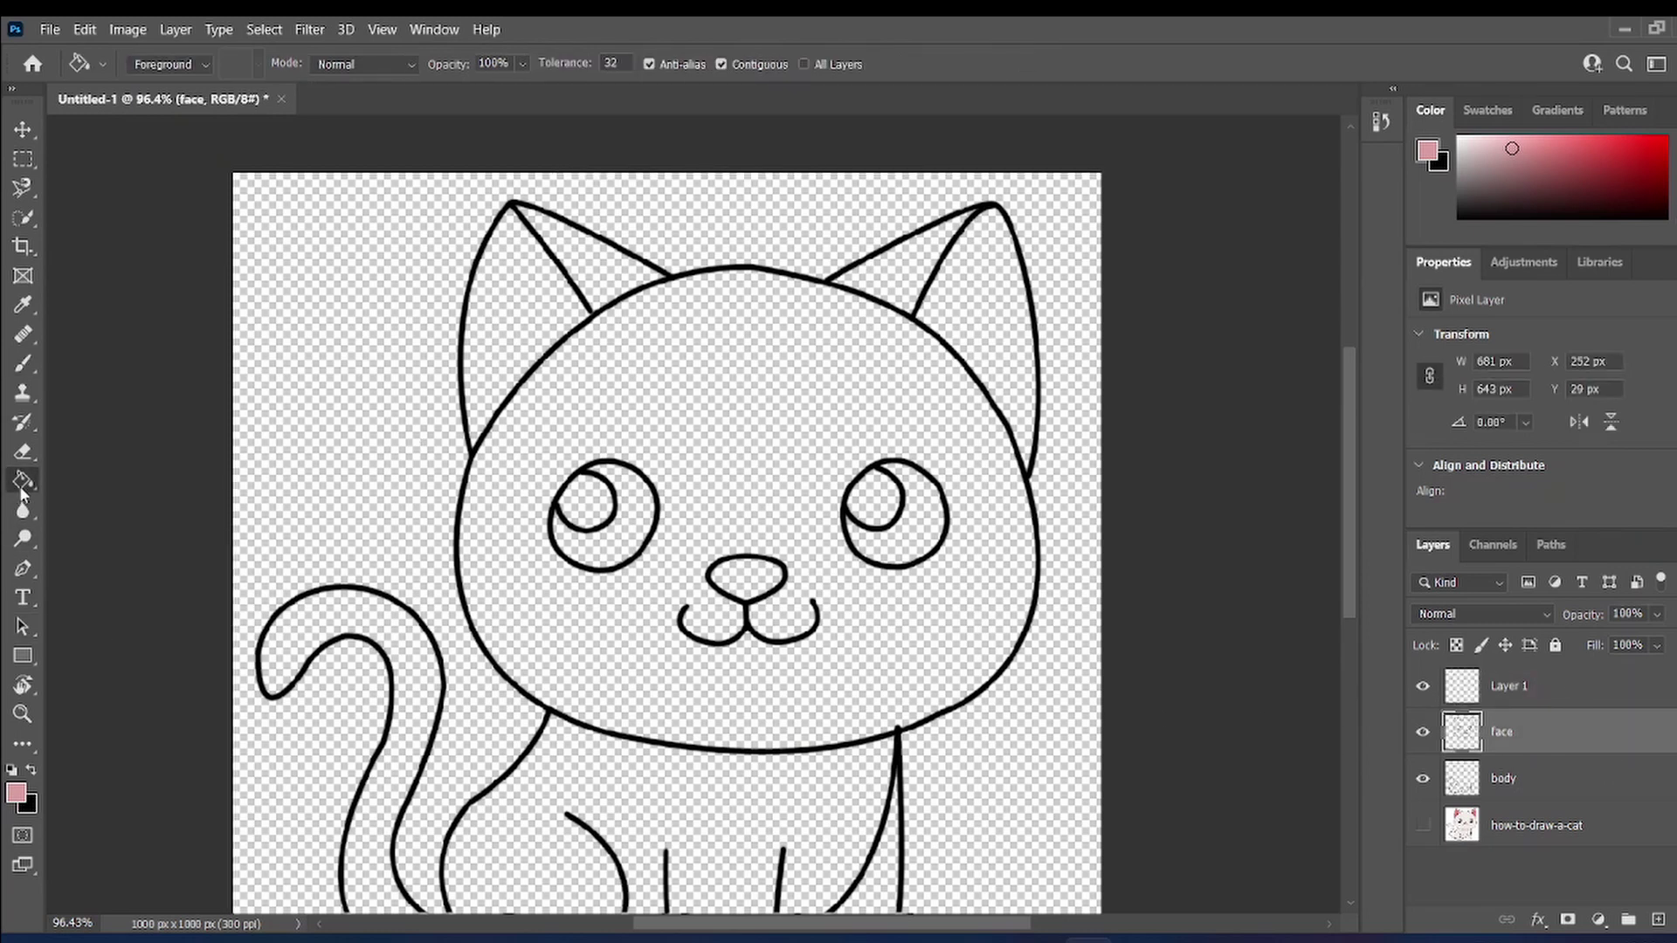
{"action": "left_click", "coordinate": [17, 793]}
{"action": "left_click", "coordinate": [1358, 641]}
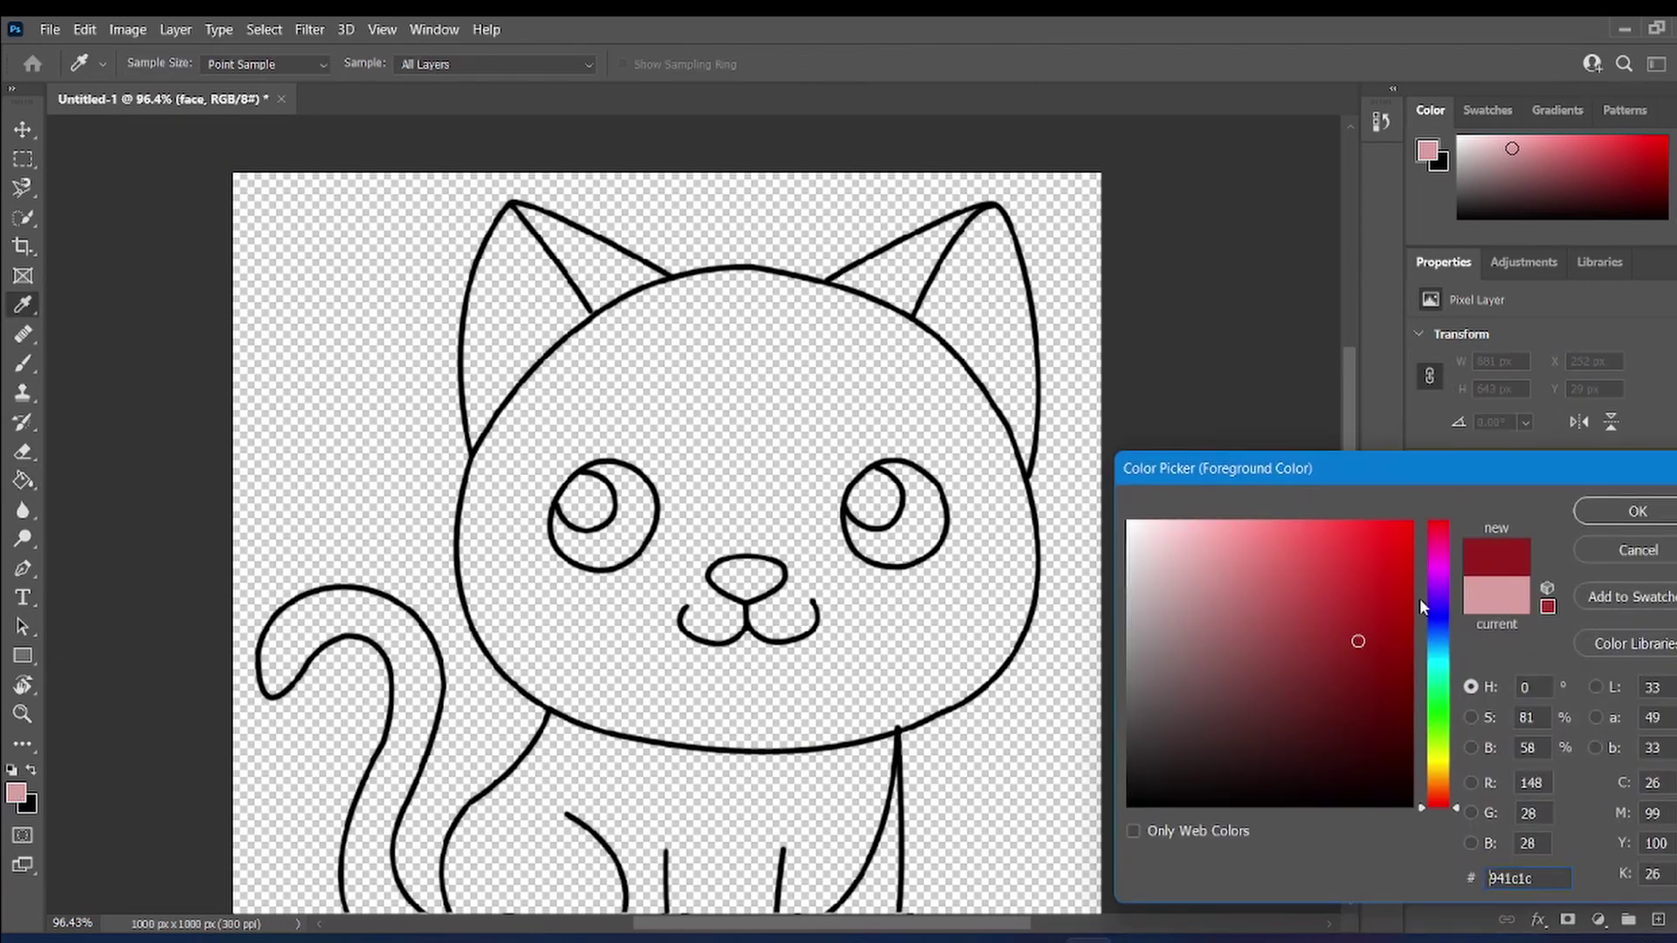
{"action": "left_click", "coordinate": [1637, 509]}
{"action": "left_click", "coordinate": [846, 424]}
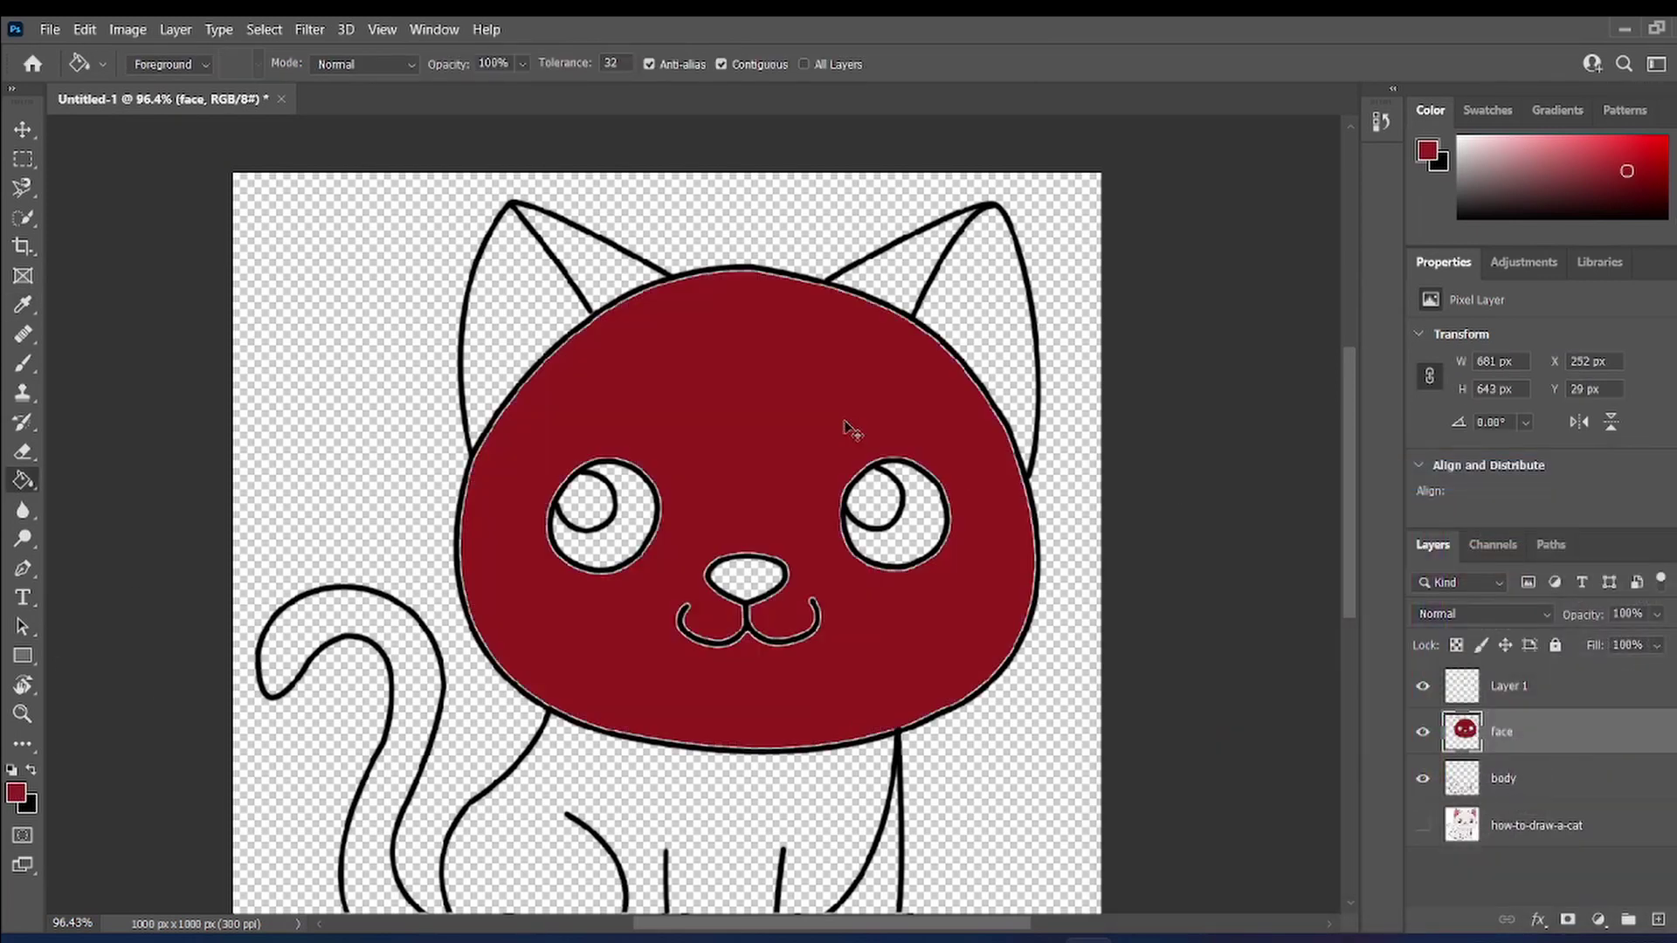
{"action": "key", "text": "ctrl+z"}
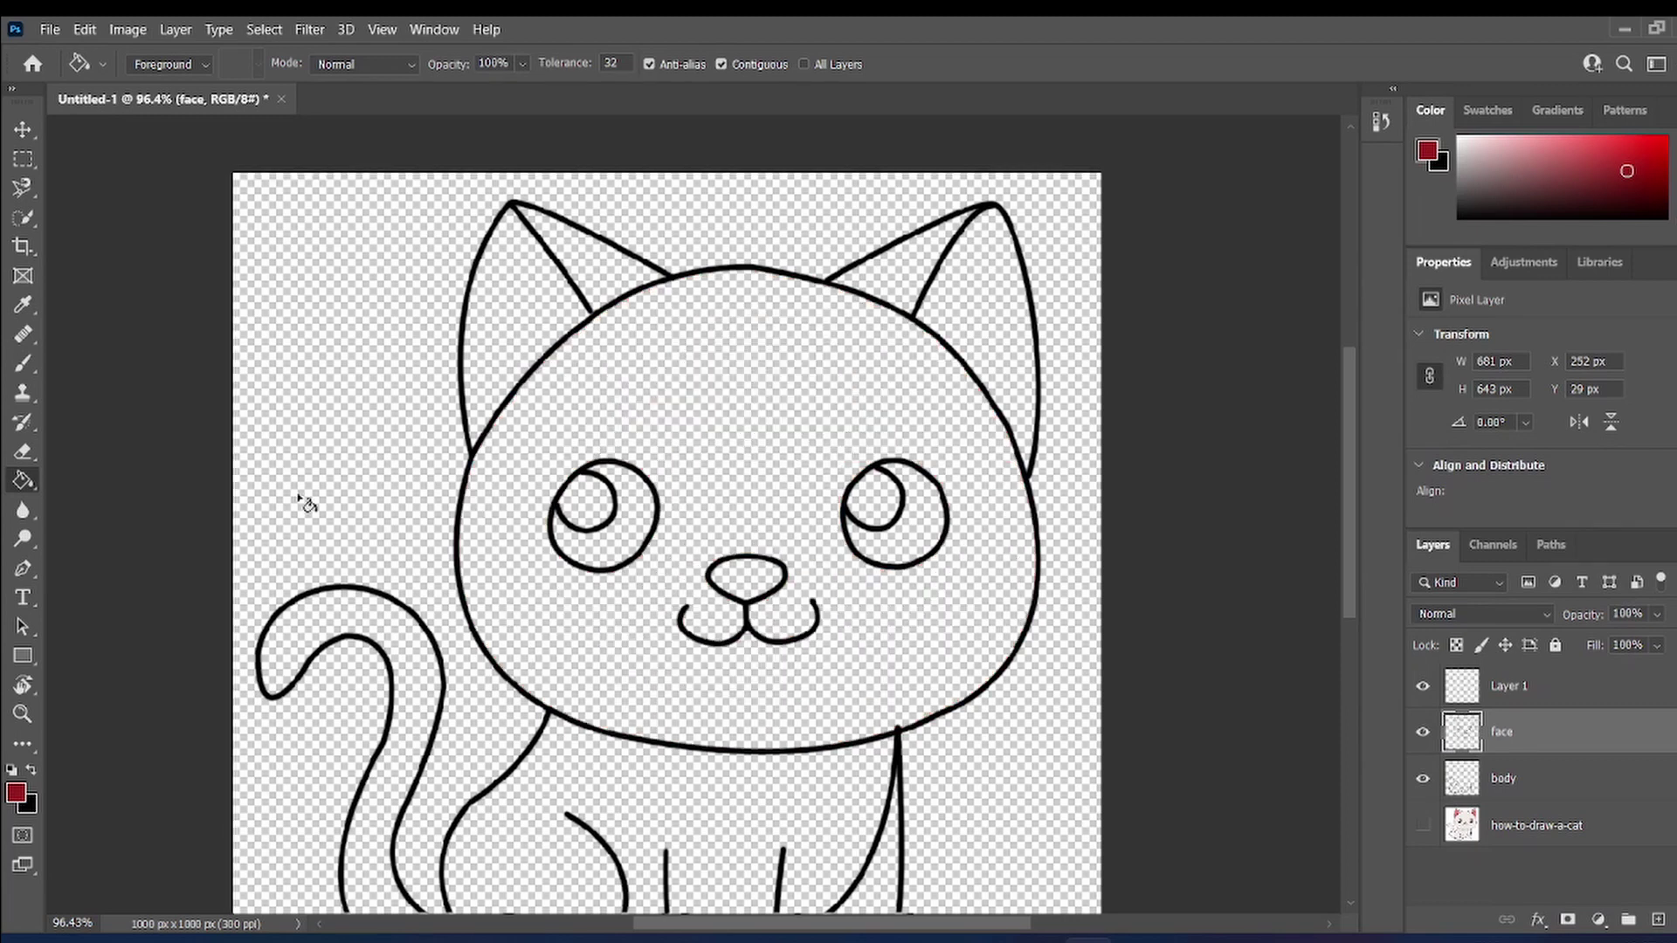
- Try erasing the outline where the left ear meets the head with the Eraser, and undo the erasure
{"action": "left_click", "coordinate": [26, 452]}
{"action": "scroll", "coordinate": [472, 419], "scroll_direction": "up", "scroll_amount": 2}
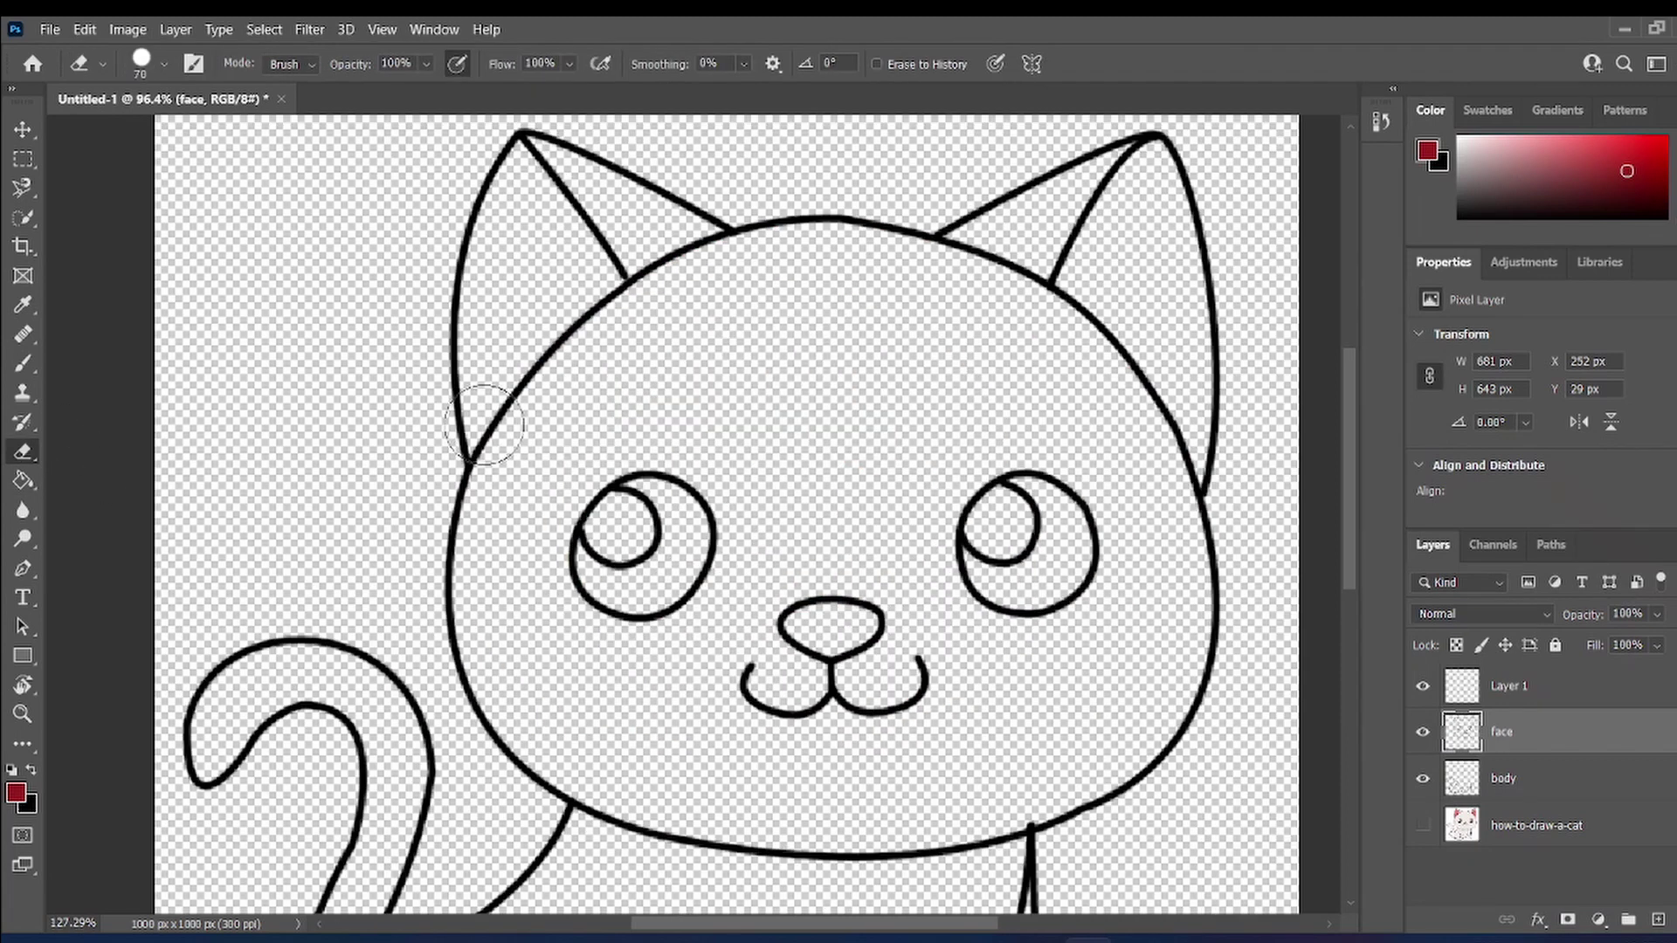
{"action": "mouse_move", "coordinate": [491, 403]}
{"action": "left_mouse_down"}
{"action": "mouse_move", "coordinate": [513, 411]}
{"action": "mouse_move", "coordinate": [514, 512]}
{"action": "left_mouse_up"}
{"action": "key", "text": "ctrl+z"}
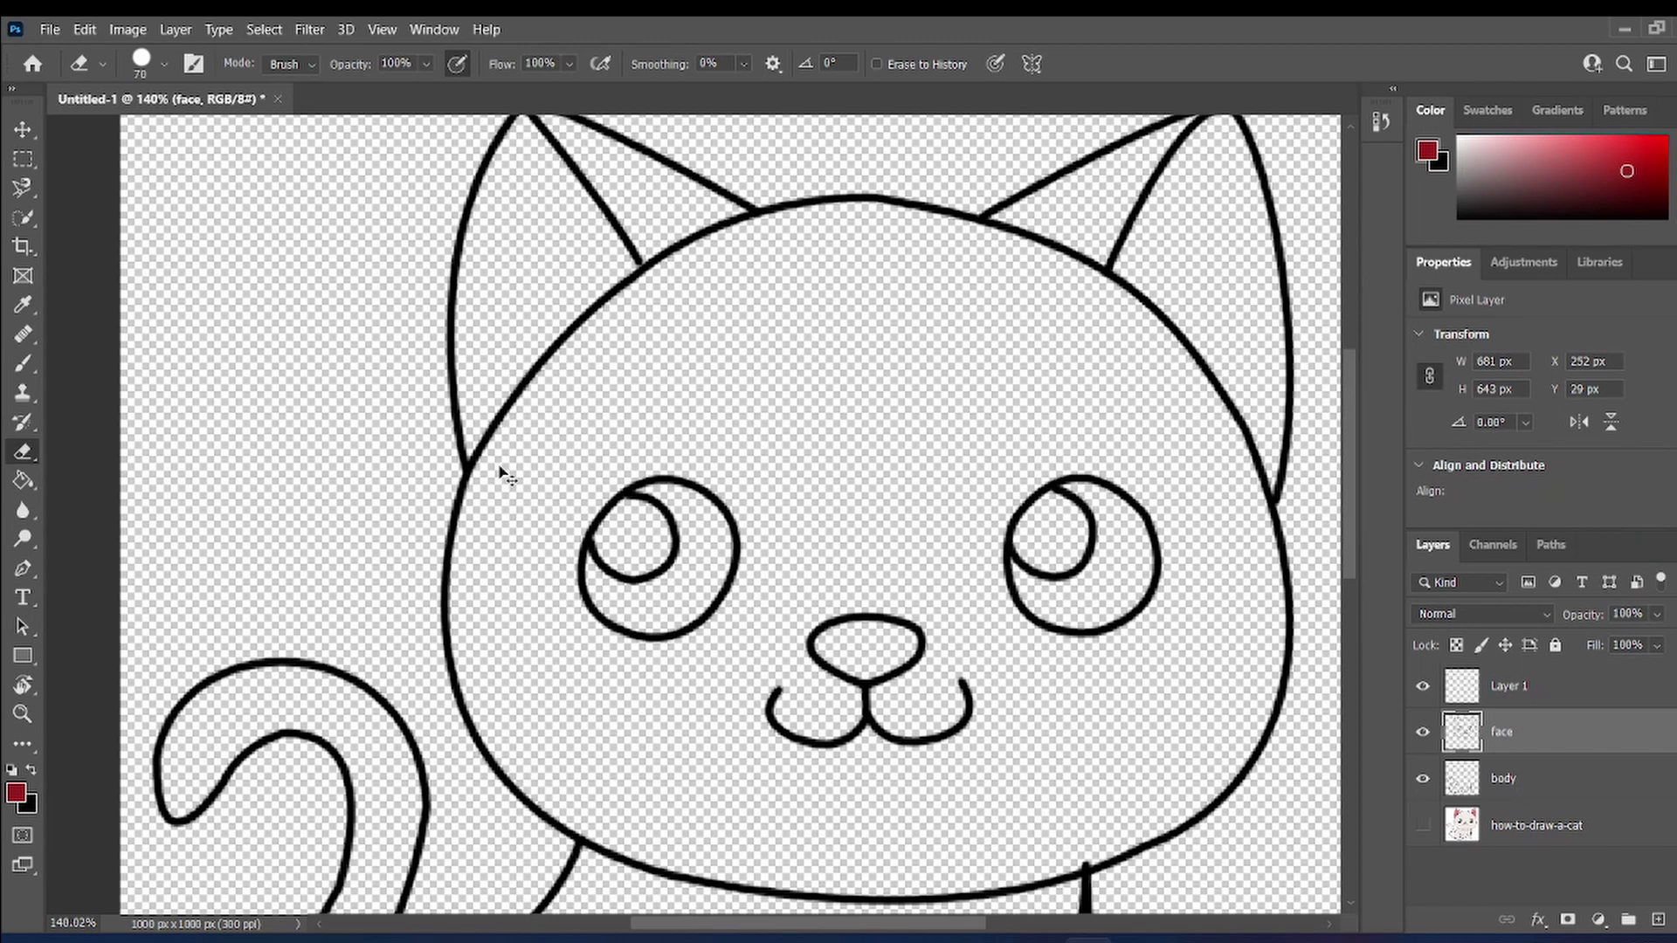
{"action": "scroll", "coordinate": [515, 462], "scroll_direction": "down", "scroll_amount": 2}
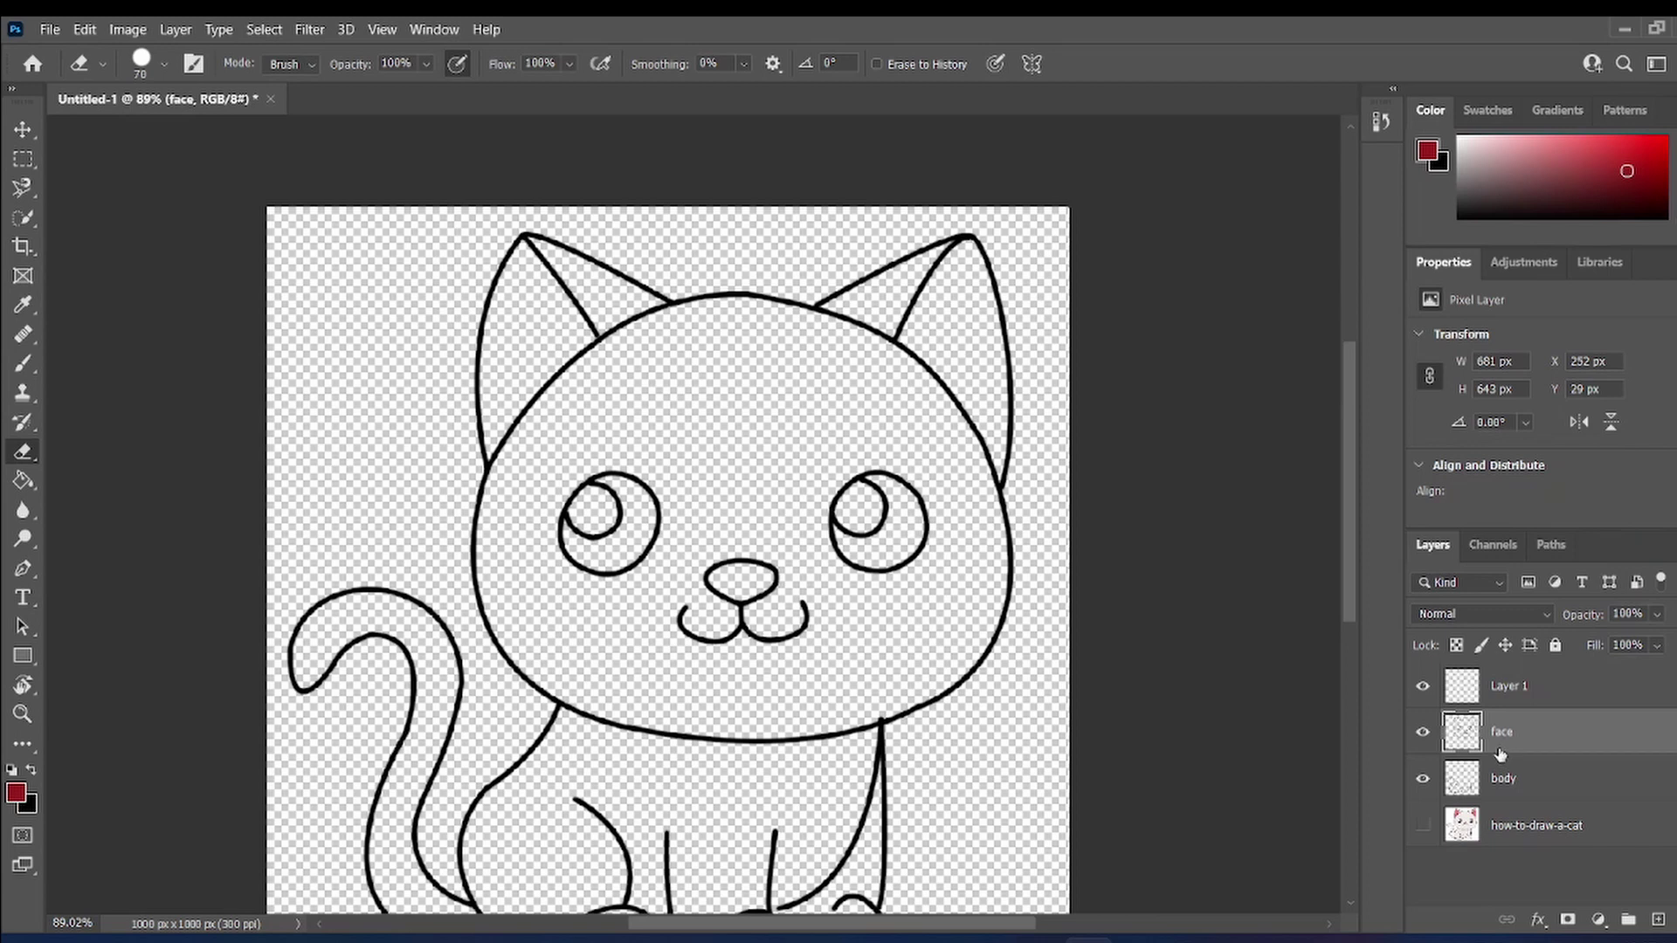
- Sample the off-white fur colour from the reference image and fill the face and the inward-facing parts of both ears with it
{"action": "left_click", "coordinate": [1423, 823]}
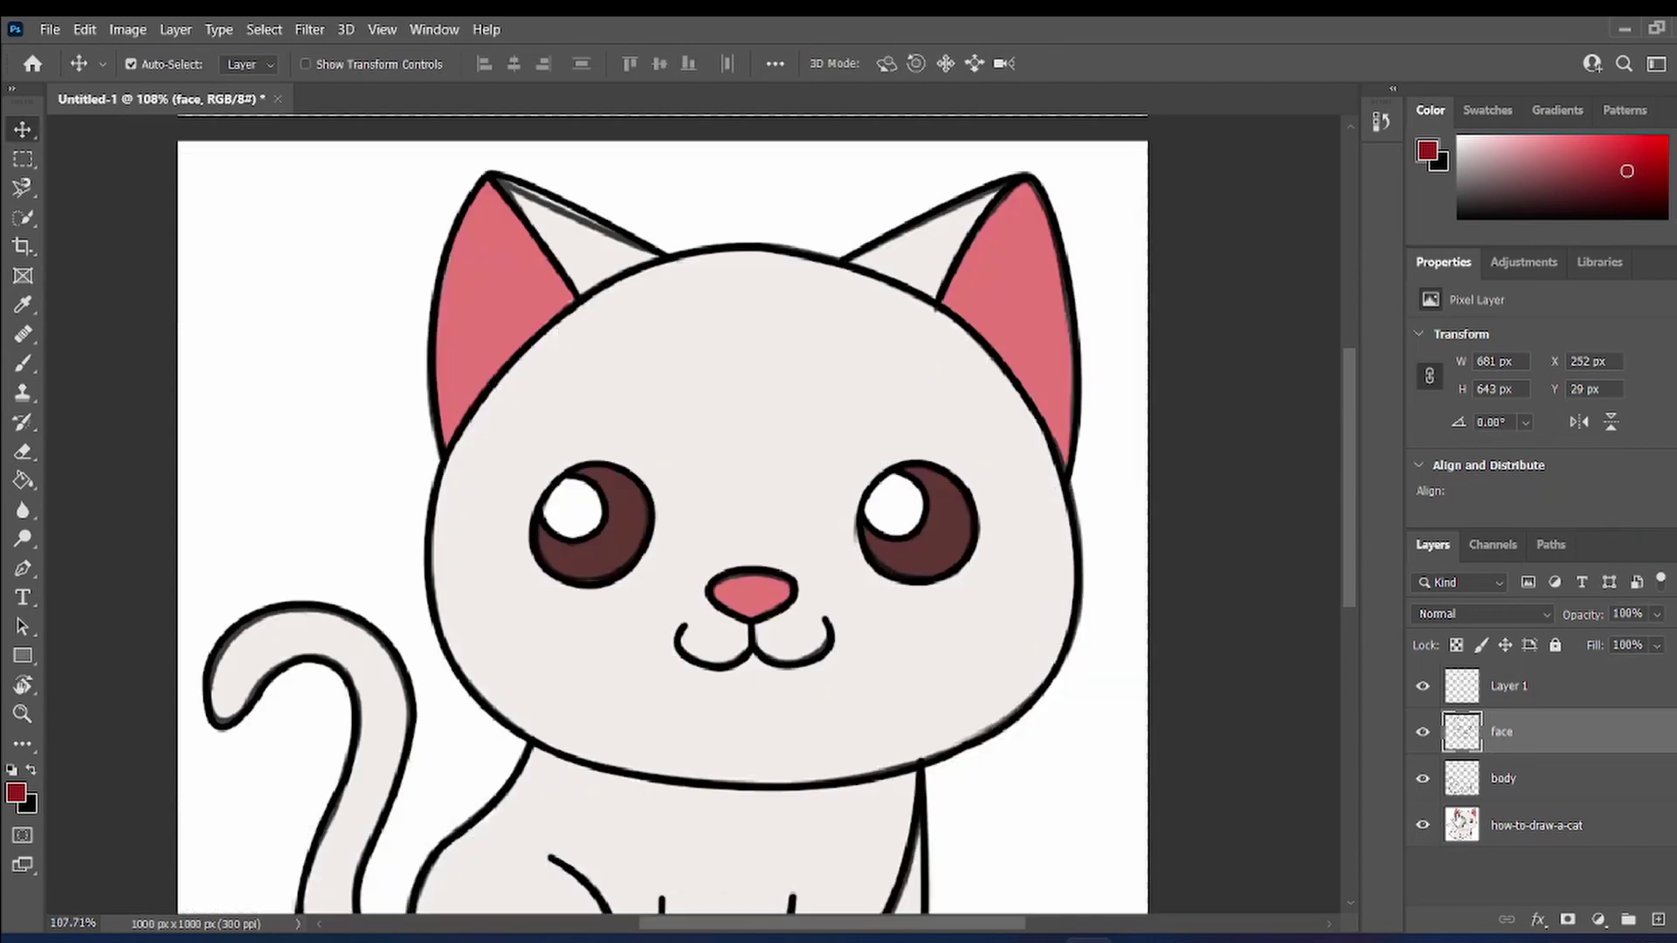
{"action": "left_click", "coordinate": [23, 480]}
{"action": "left_click", "coordinate": [16, 793]}
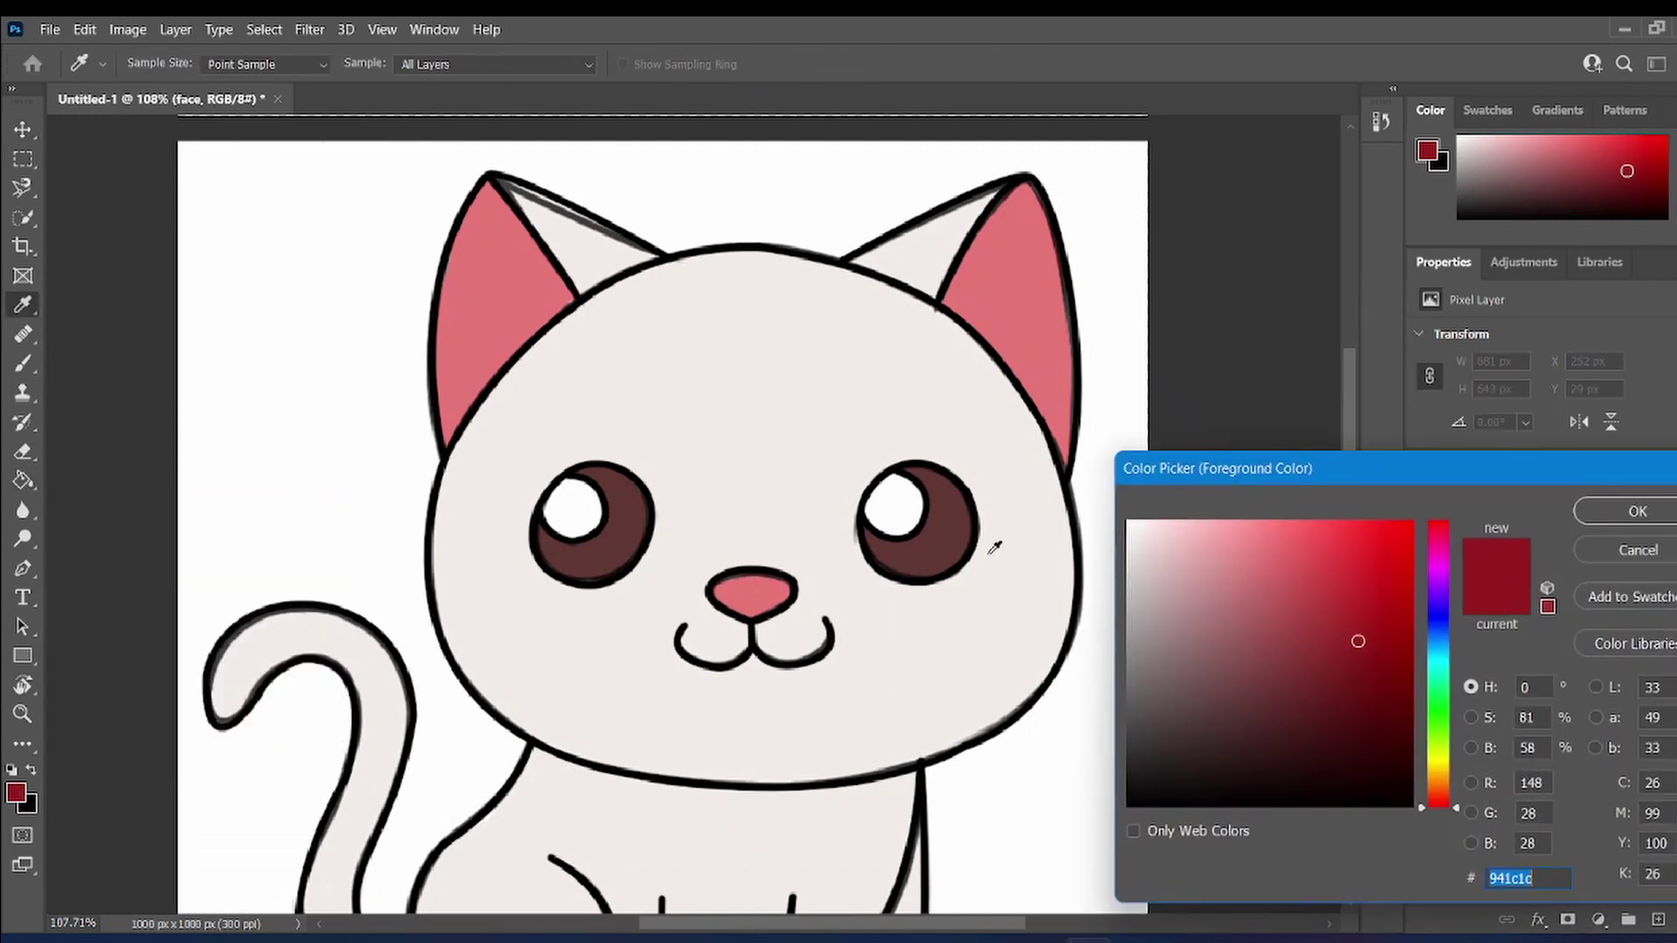
{"action": "left_click", "coordinate": [1134, 520]}
{"action": "left_click", "coordinate": [1621, 509]}
{"action": "left_click", "coordinate": [1423, 823]}
{"action": "left_click", "coordinate": [773, 461]}
{"action": "left_click", "coordinate": [936, 246]}
{"action": "left_click", "coordinate": [576, 242]}
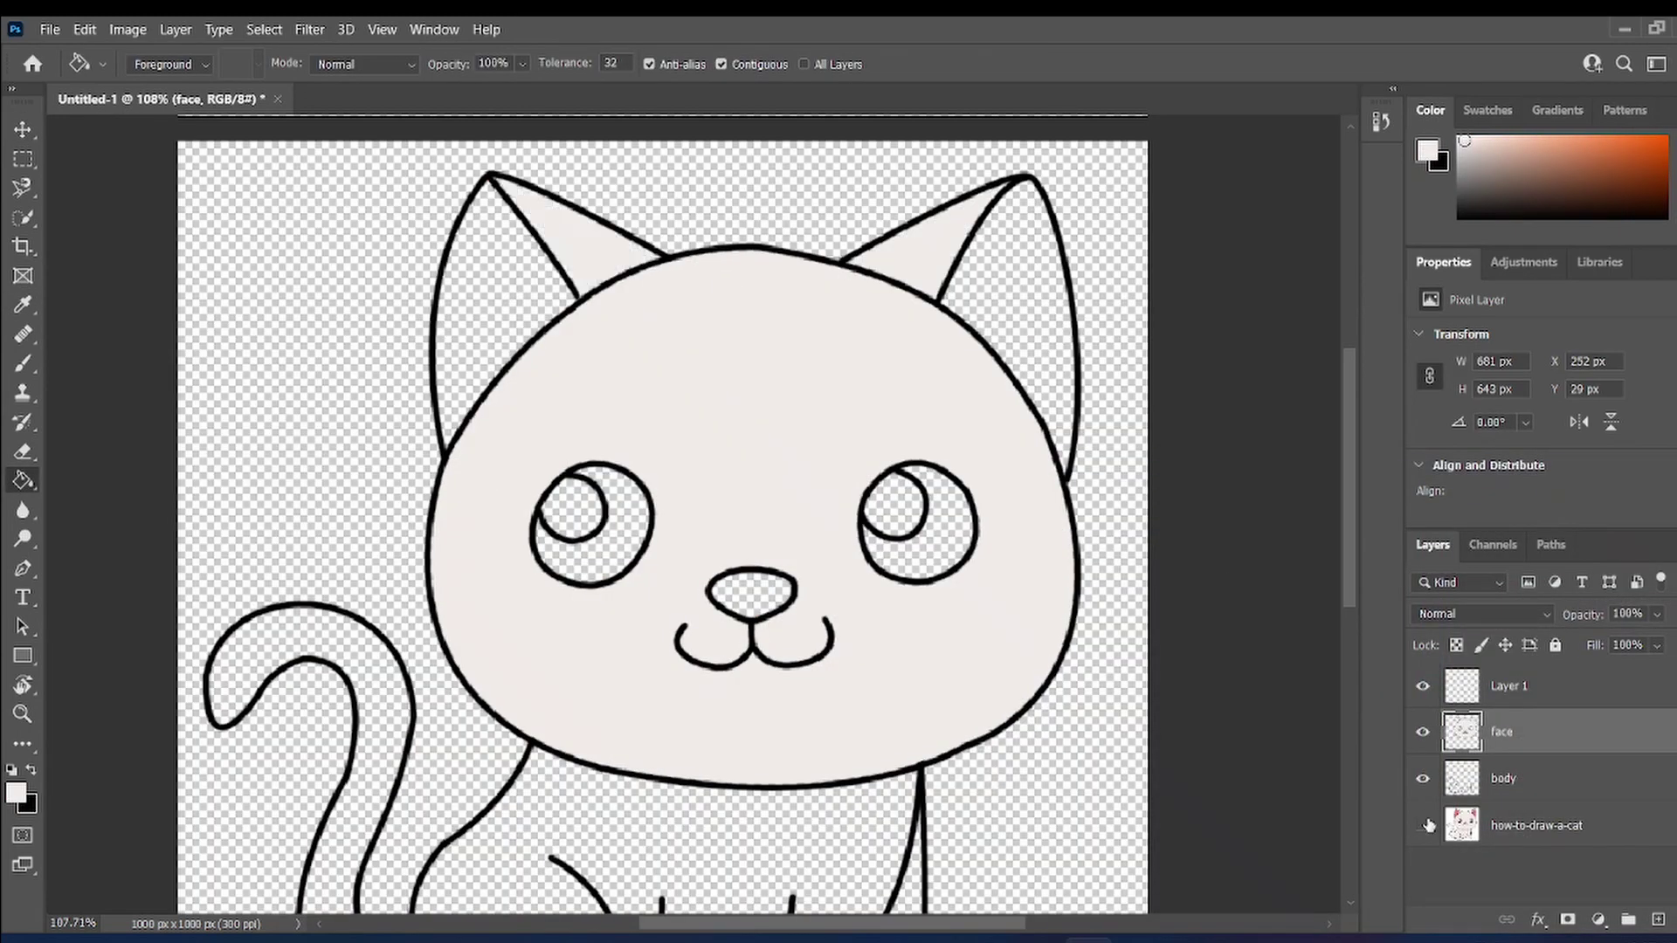
- Sample white from the reference image's eye highlights and fill the highlight circles of both eyes
{"action": "left_click", "coordinate": [1424, 823]}
{"action": "left_click", "coordinate": [1423, 823]}
{"action": "left_click", "coordinate": [1624, 515]}
{"action": "left_click", "coordinate": [895, 510]}
{"action": "left_click", "coordinate": [572, 513]}
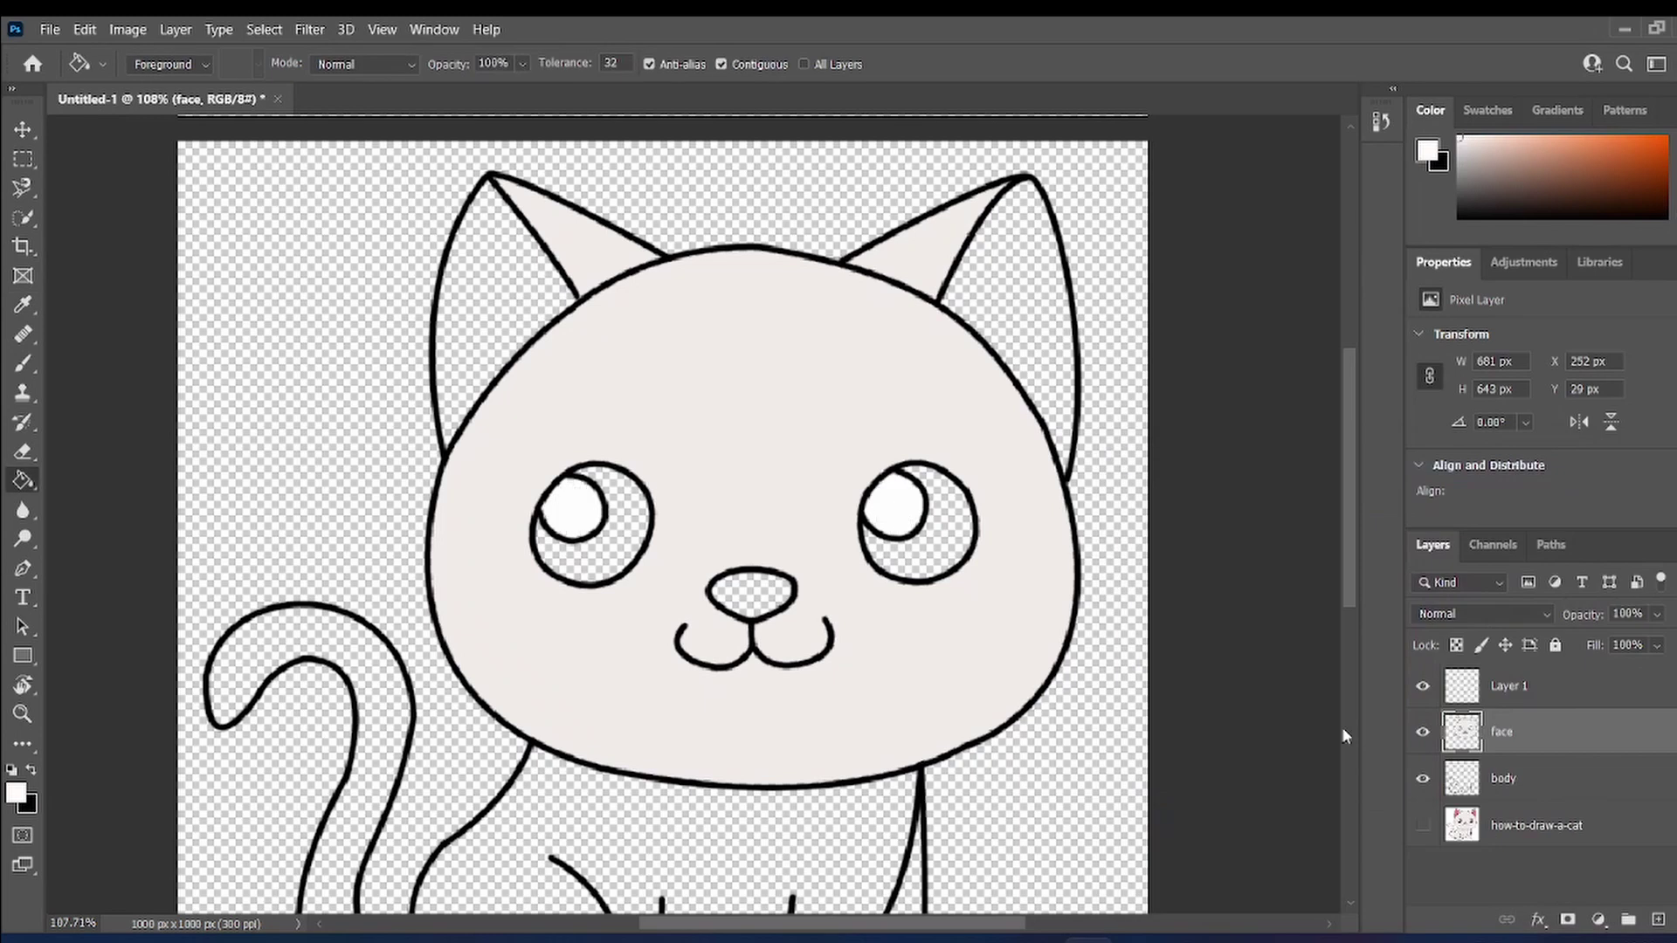
- Fill the area around the highlights in both eyes with black
{"action": "left_click", "coordinate": [1422, 825]}
{"action": "left_click", "coordinate": [1423, 825]}
{"action": "left_click", "coordinate": [31, 770]}
{"action": "left_click", "coordinate": [961, 539]}
{"action": "left_click", "coordinate": [593, 549]}
- Paint over the thin light gaps between fill and outline in the left eye with the black brush
{"action": "scroll", "coordinate": [615, 489], "scroll_direction": "up", "scroll_amount": 10}
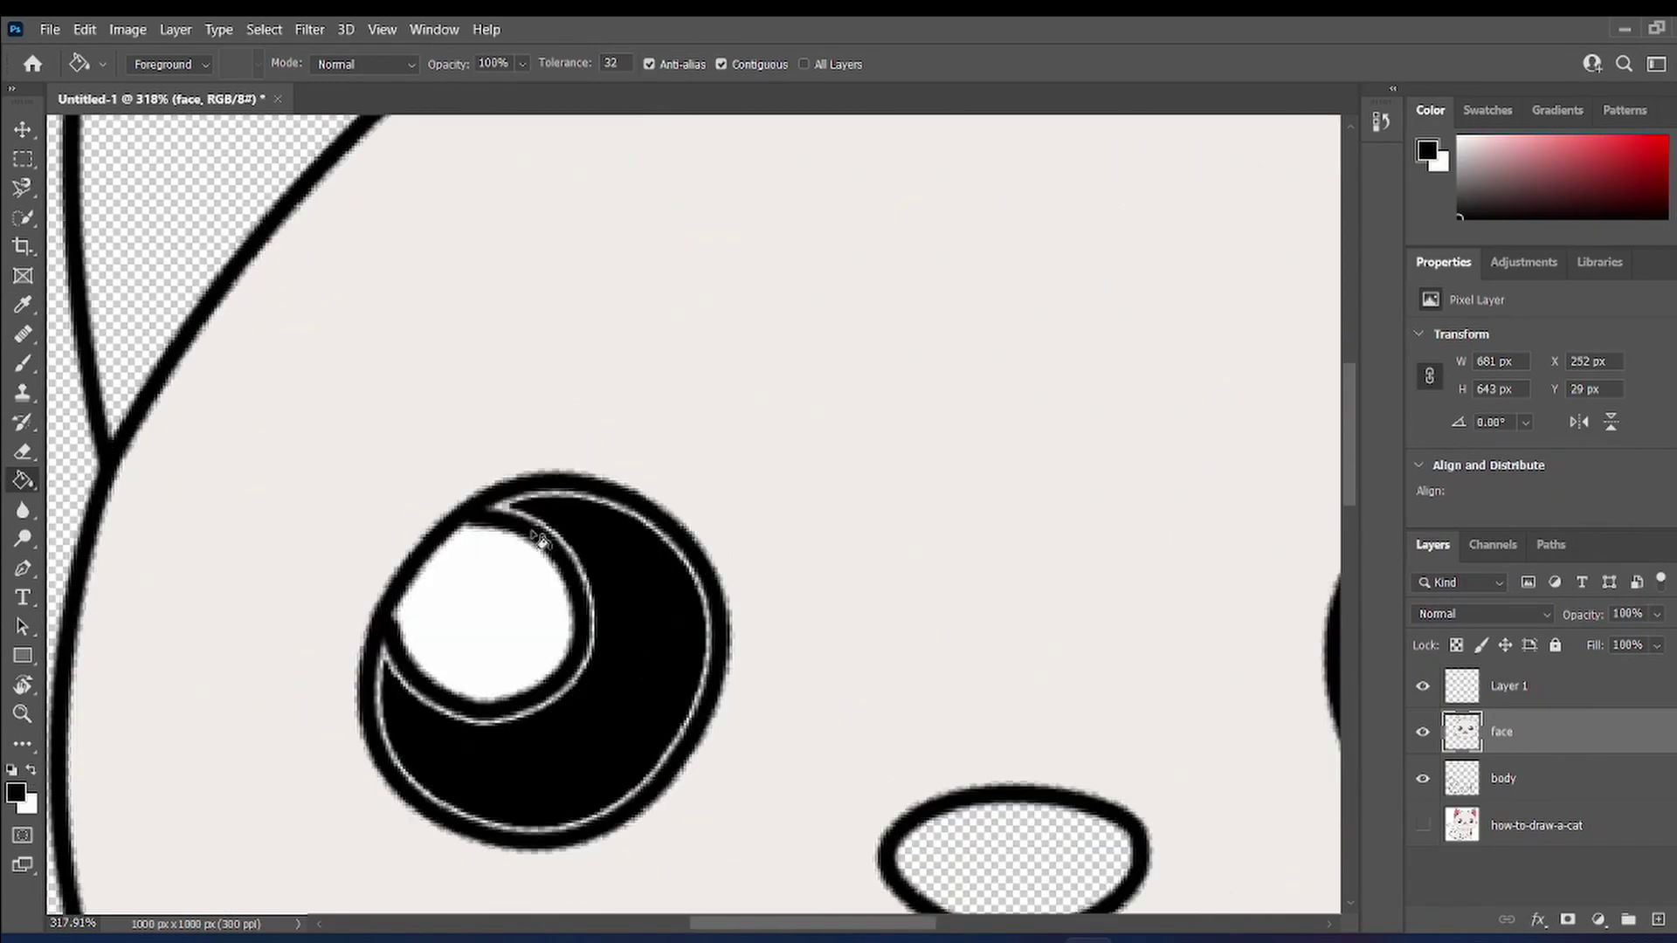
{"action": "key", "text": "b"}
{"action": "mouse_move", "coordinate": [442, 456]}
{"action": "left_mouse_down"}
{"action": "mouse_move", "coordinate": [468, 454]}
{"action": "mouse_move", "coordinate": [573, 521]}
{"action": "mouse_move", "coordinate": [658, 440]}
{"action": "mouse_move", "coordinate": [874, 666]}
{"action": "mouse_move", "coordinate": [877, 716]}
{"action": "left_mouse_up"}
{"action": "scroll", "coordinate": [873, 716], "scroll_direction": "down", "scroll_amount": 10}
{"action": "scroll", "coordinate": [860, 769], "scroll_direction": "up", "scroll_amount": 10}
{"action": "mouse_move", "coordinate": [552, 560]}
{"action": "left_mouse_down"}
{"action": "mouse_move", "coordinate": [655, 255]}
{"action": "mouse_move", "coordinate": [665, 428]}
{"action": "left_mouse_up"}
{"action": "mouse_move", "coordinate": [694, 761]}
{"action": "left_mouse_down"}
{"action": "mouse_move", "coordinate": [838, 620]}
{"action": "mouse_move", "coordinate": [442, 789]}
{"action": "mouse_move", "coordinate": [228, 538]}
{"action": "mouse_move", "coordinate": [315, 518]}
{"action": "mouse_move", "coordinate": [529, 565]}
{"action": "left_mouse_up"}
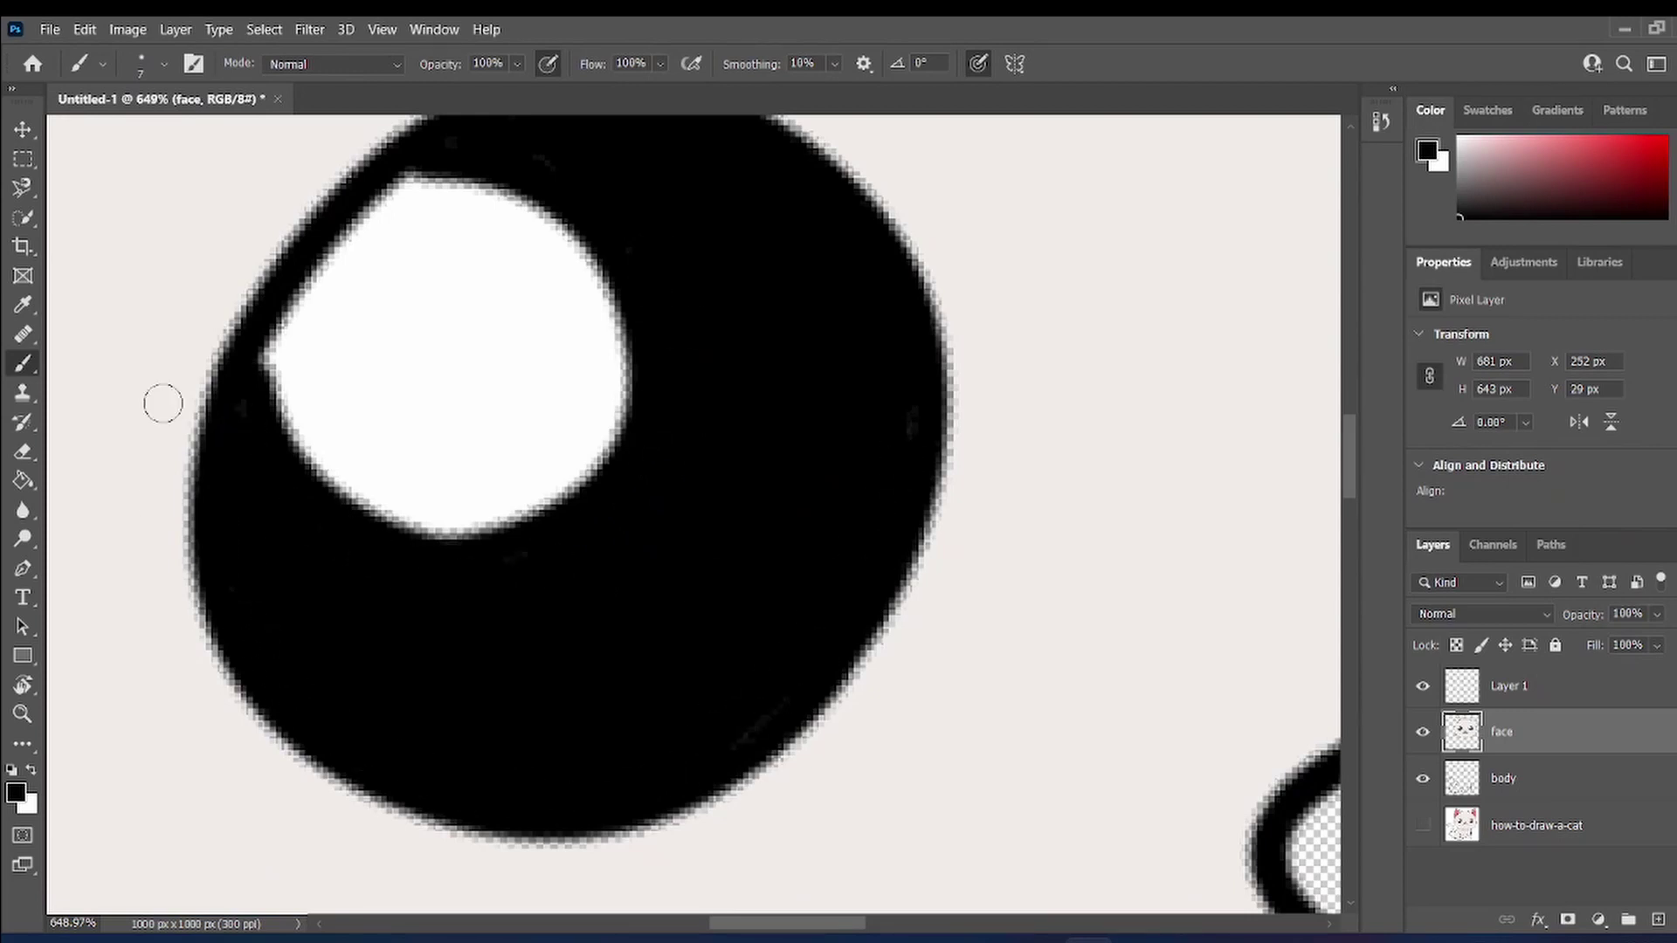
- Paint over the remaining light gaps between fill and outline in the right eye with the black brush
{"action": "scroll", "coordinate": [559, 451], "scroll_direction": "down", "scroll_amount": 8}
{"action": "scroll", "coordinate": [978, 459], "scroll_direction": "up", "scroll_amount": 10}
{"action": "mouse_move", "coordinate": [382, 213]}
{"action": "left_mouse_down"}
{"action": "mouse_move", "coordinate": [561, 233]}
{"action": "mouse_move", "coordinate": [711, 584]}
{"action": "mouse_move", "coordinate": [603, 716]}
{"action": "mouse_move", "coordinate": [389, 763]}
{"action": "mouse_move", "coordinate": [184, 574]}
{"action": "mouse_move", "coordinate": [288, 573]}
{"action": "mouse_move", "coordinate": [521, 423]}
{"action": "mouse_move", "coordinate": [344, 218]}
{"action": "mouse_move", "coordinate": [310, 223]}
{"action": "left_mouse_up"}
{"action": "left_click_drag", "start_coordinate": [360, 589], "coordinate": [428, 577]}
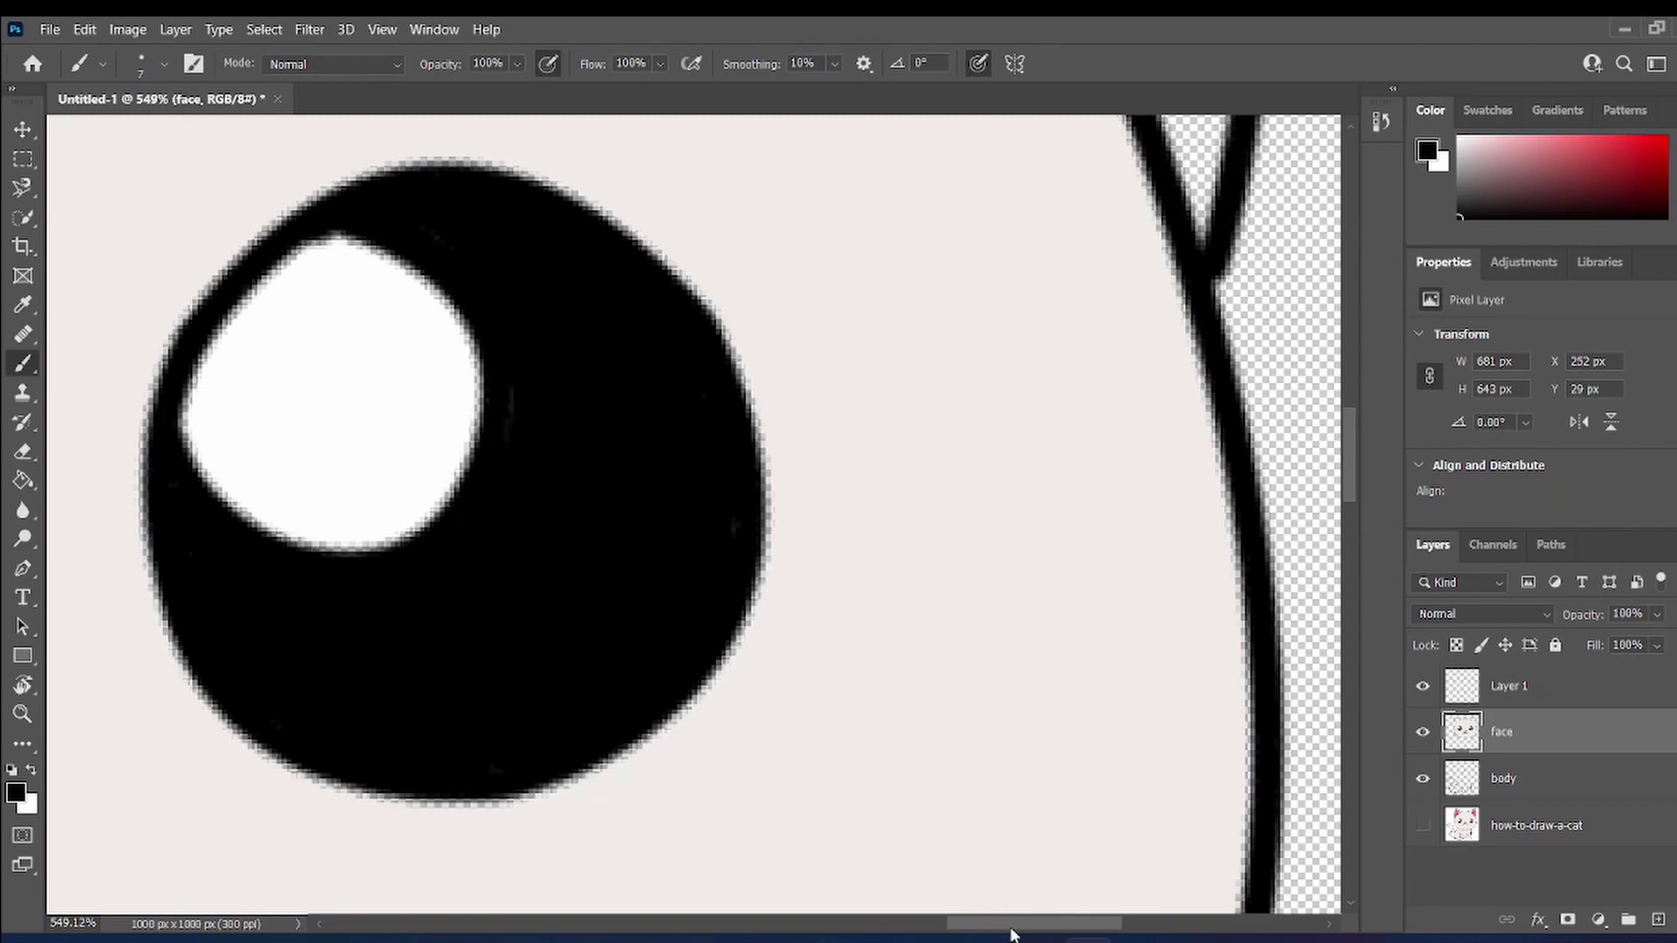
- Sample the pink from the reference image and fill both inner ears and the nose with it
{"action": "scroll", "coordinate": [361, 588], "scroll_direction": "down", "scroll_amount": 5}
{"action": "key", "text": "v"}
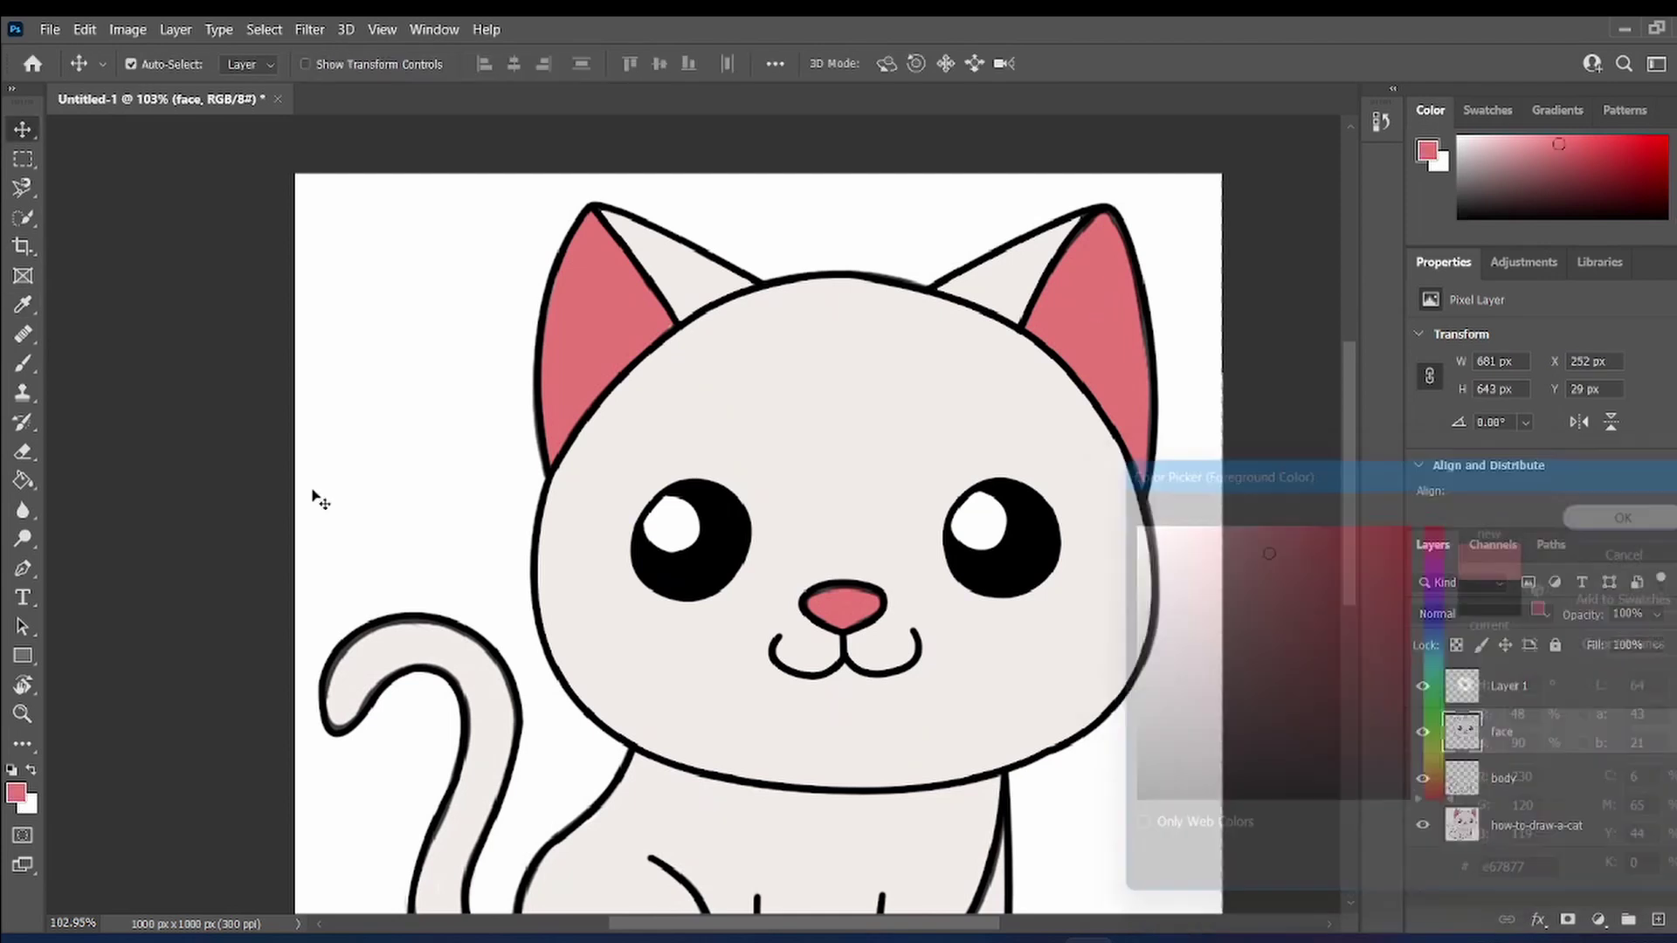
{"action": "left_click", "coordinate": [580, 358]}
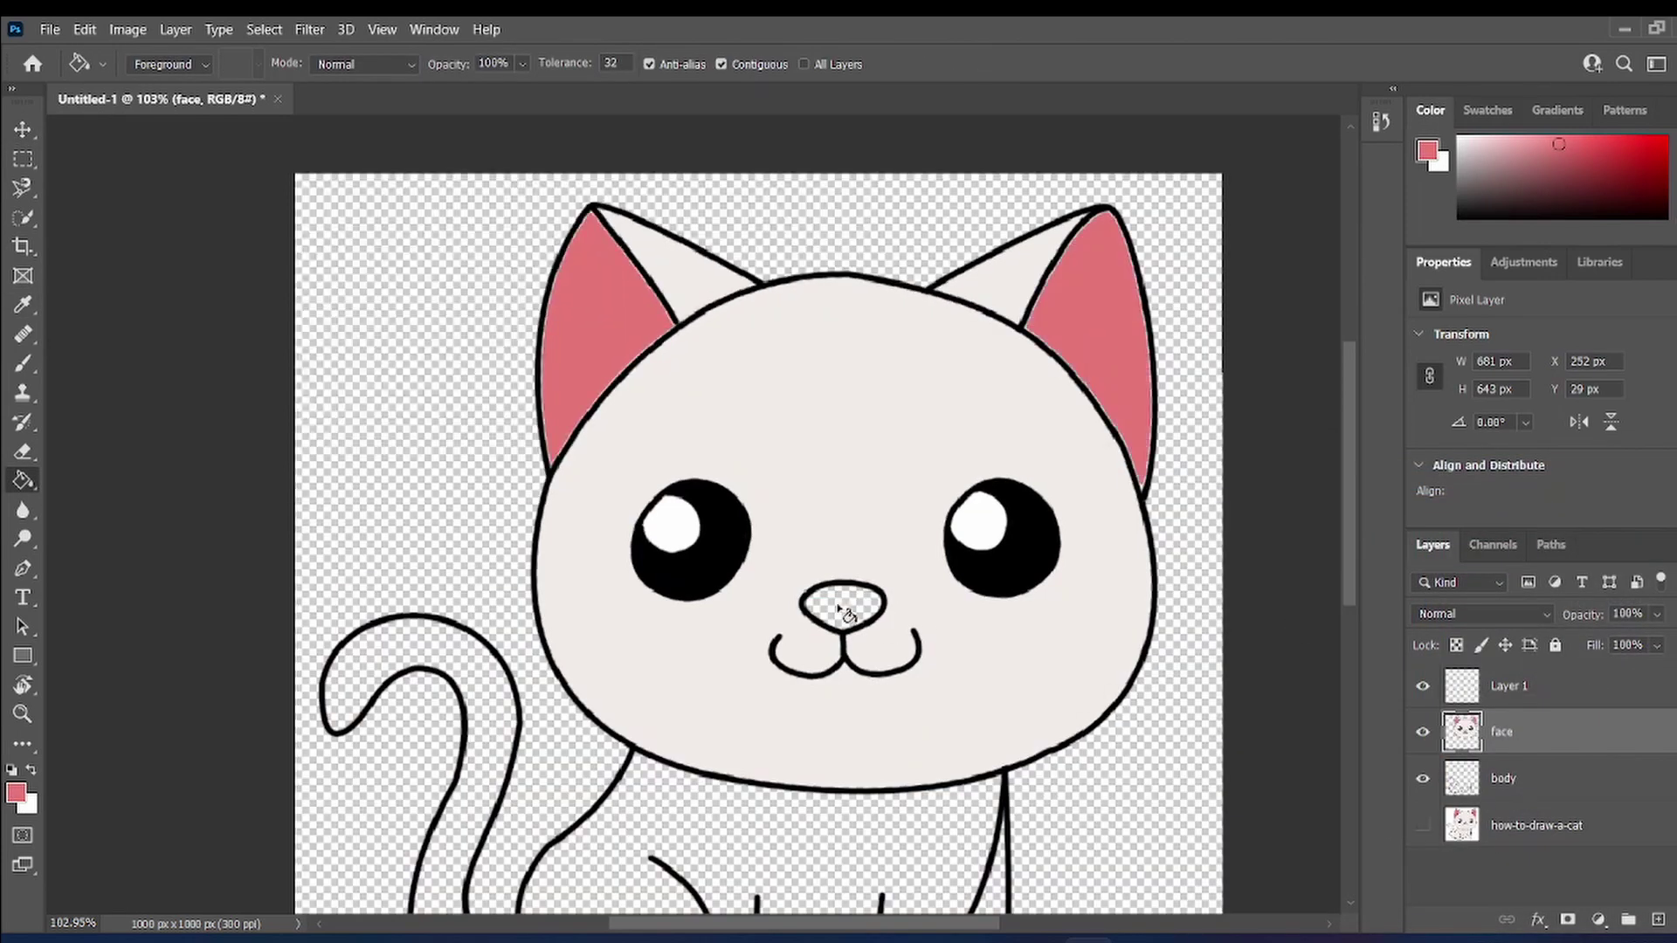
{"action": "left_click", "coordinate": [840, 609]}
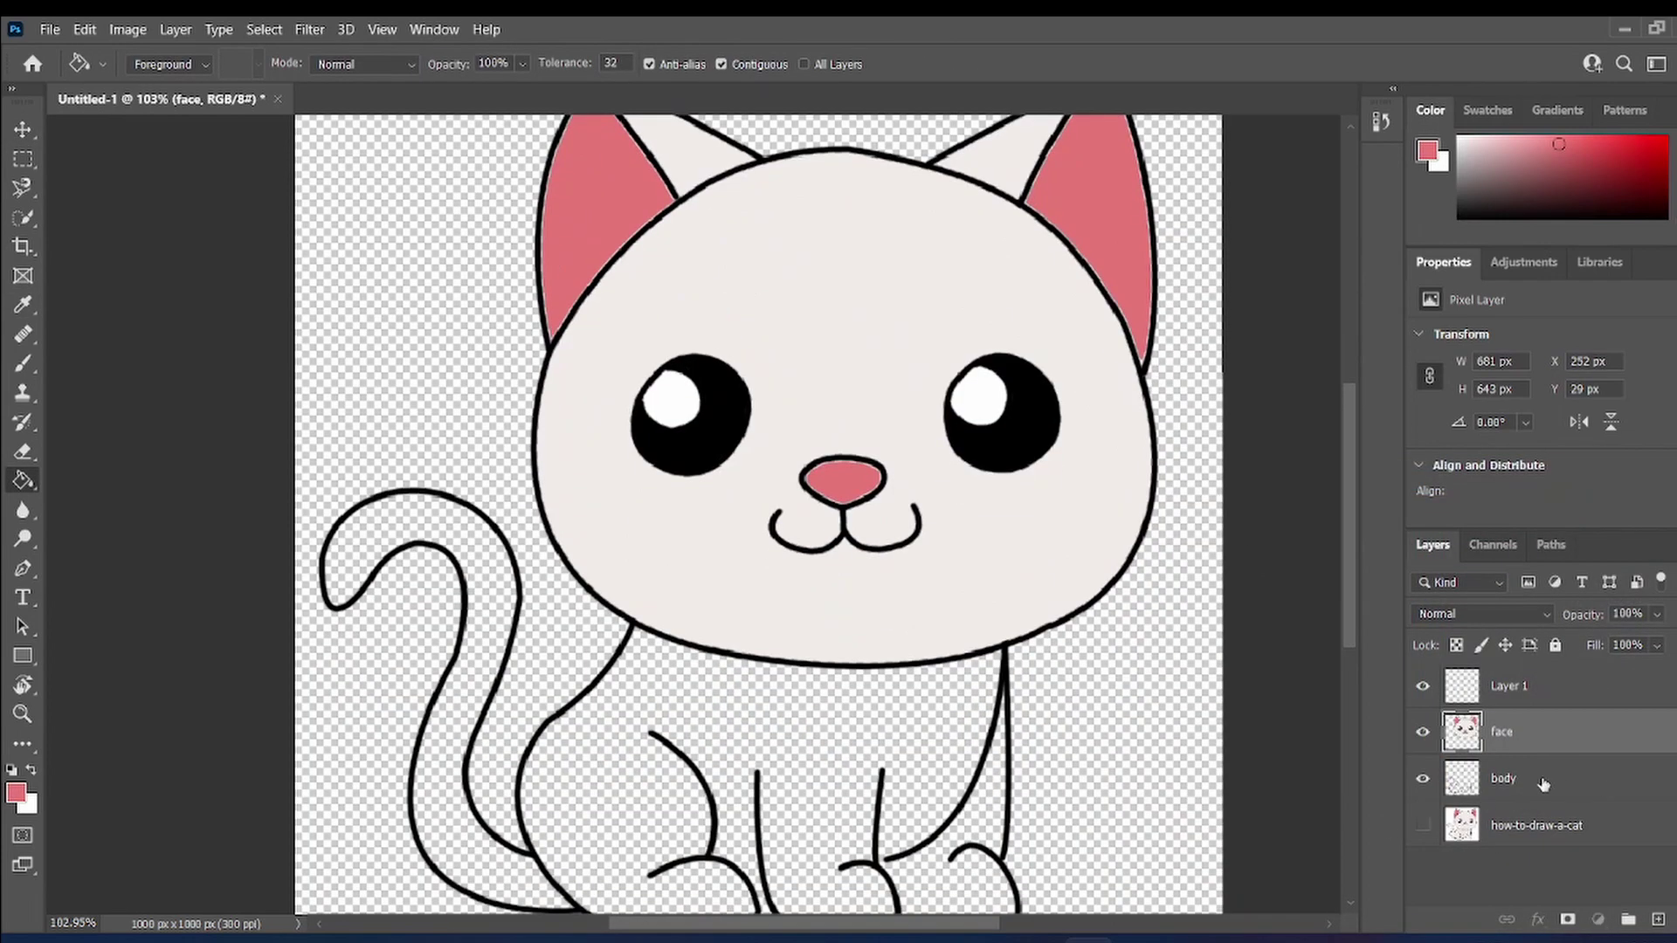
- Fill the cat's body and tail on the body layer with the off-white fur colour
{"action": "left_click", "coordinate": [1542, 781]}
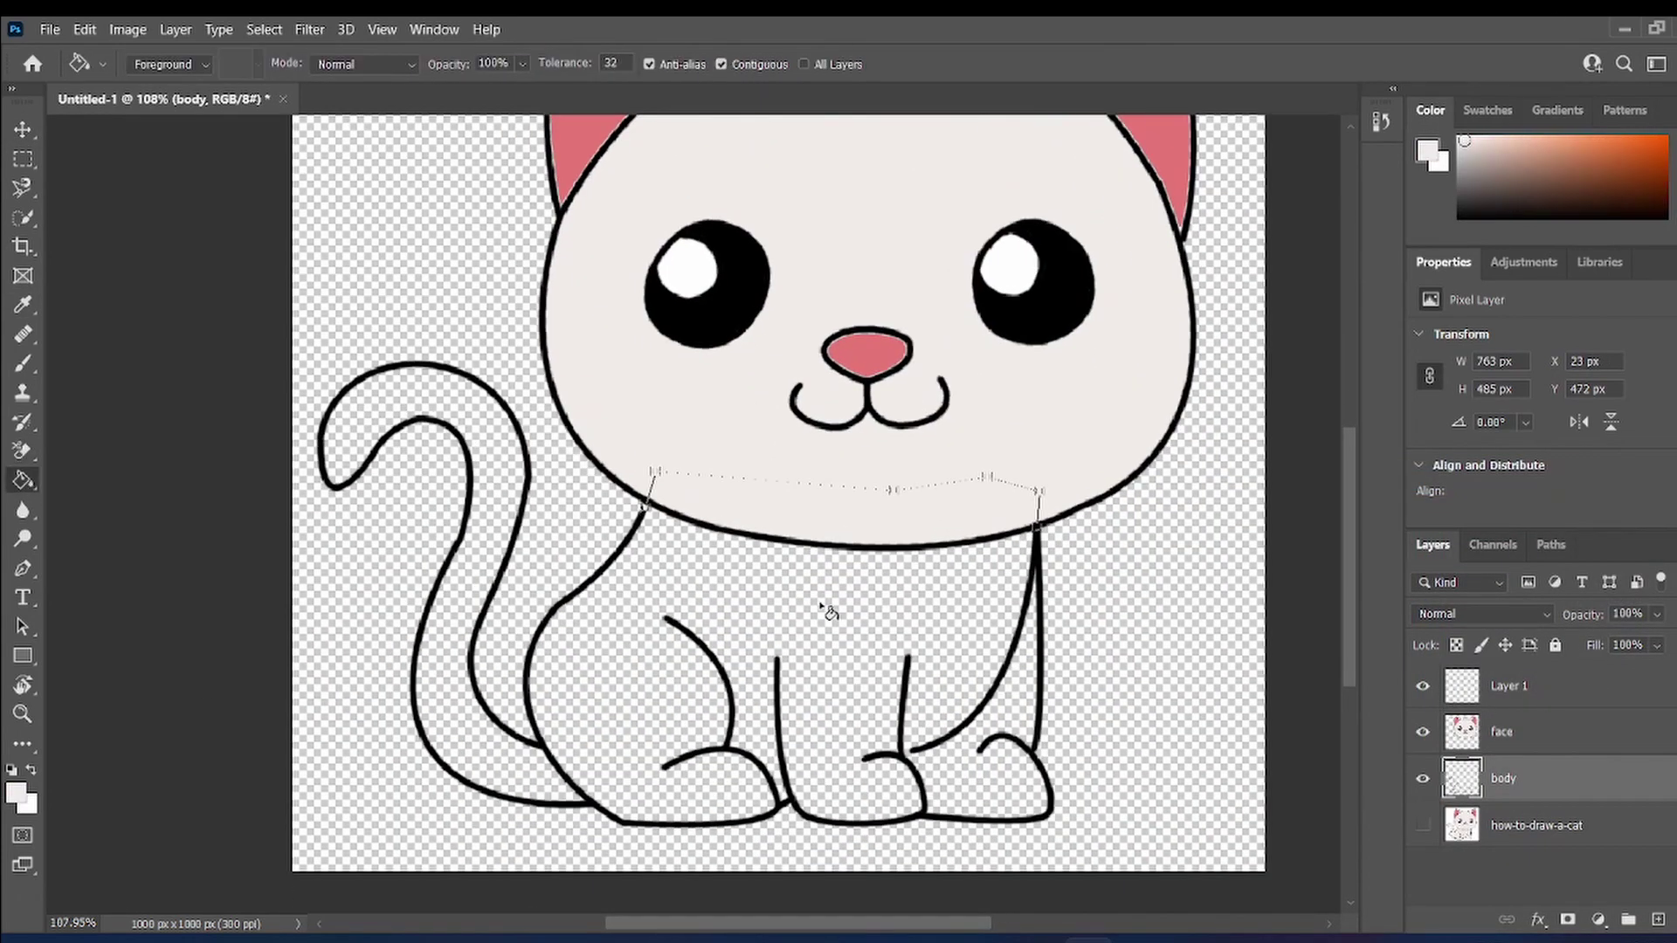
{"action": "left_click", "coordinate": [830, 606]}
{"action": "left_click", "coordinate": [503, 622]}
{"action": "scroll", "coordinate": [515, 570], "scroll_direction": "down", "scroll_amount": 5}
{"action": "key", "text": "v"}
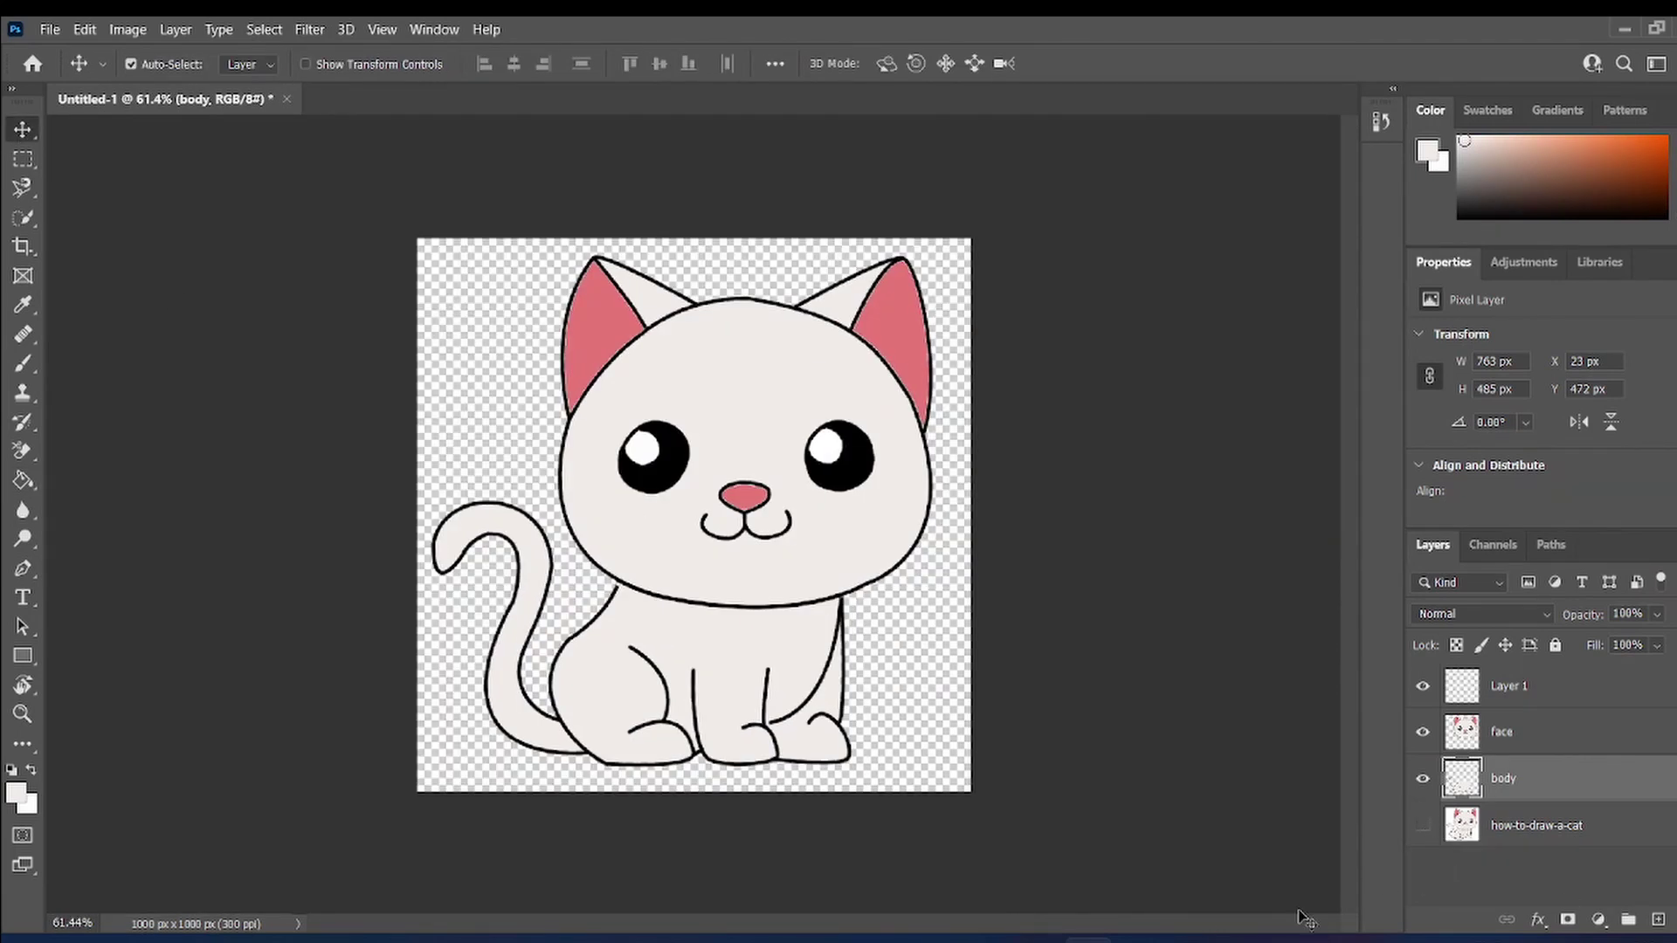
- Add a new layer, place it below the body layer, and rename it background
{"action": "left_click", "coordinate": [1657, 919]}
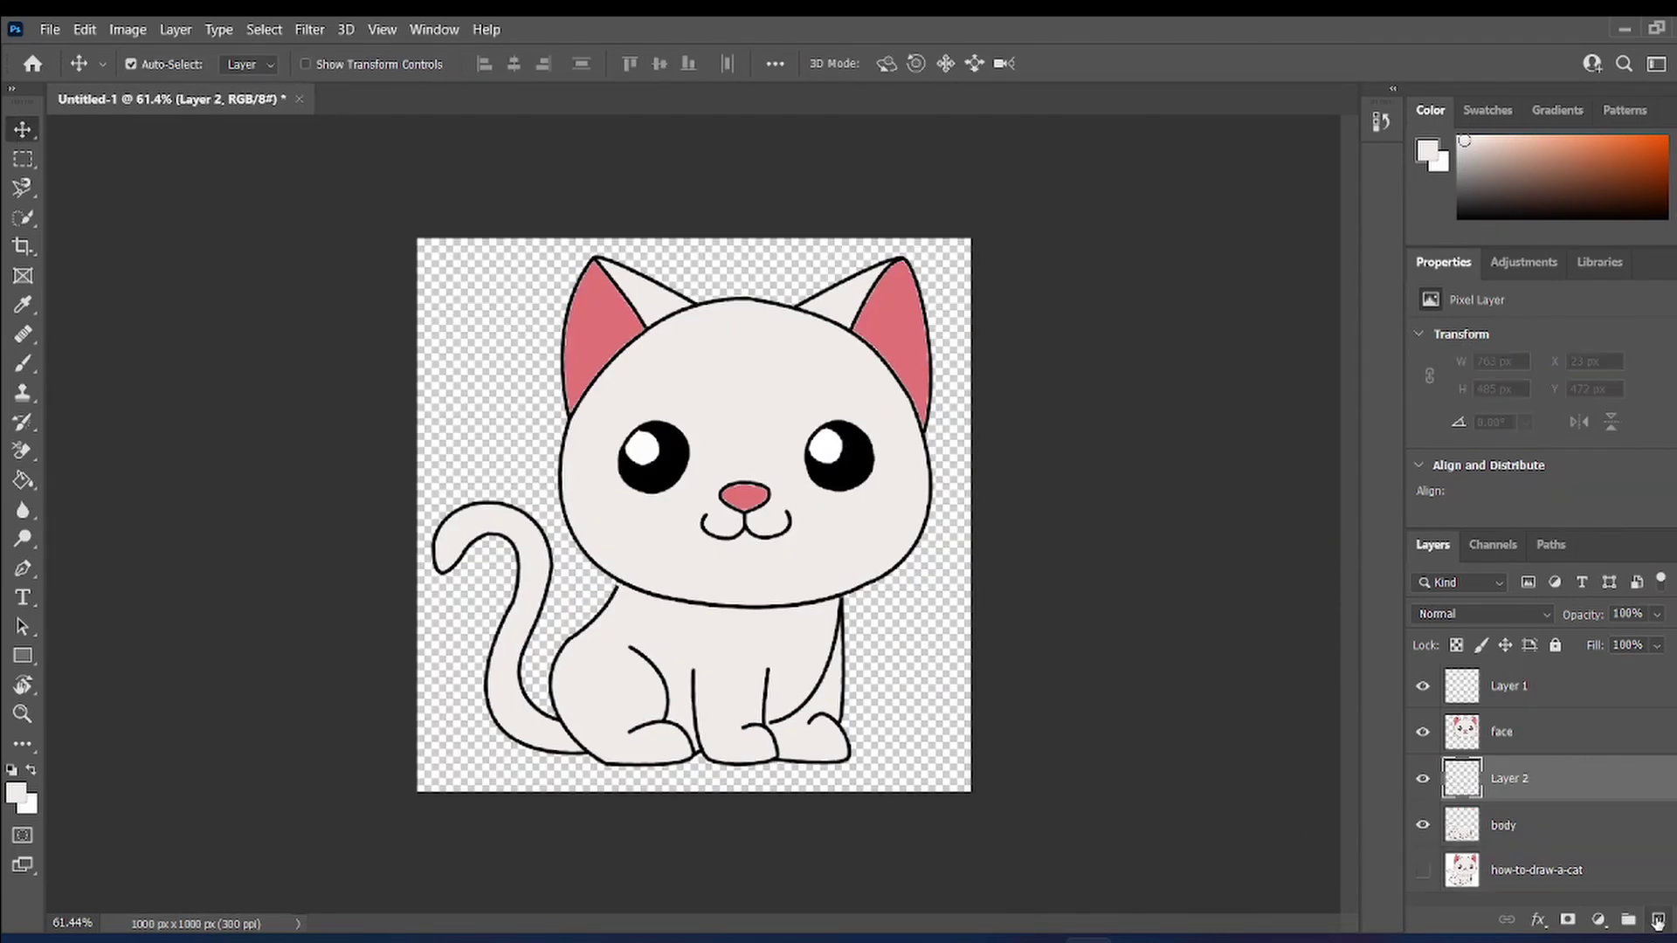
{"action": "mouse_move", "coordinate": [1520, 785]}
{"action": "left_mouse_down"}
{"action": "mouse_move", "coordinate": [1572, 780]}
{"action": "mouse_move", "coordinate": [1575, 824]}
{"action": "mouse_move", "coordinate": [1520, 842]}
{"action": "left_mouse_up"}
{"action": "double_click", "coordinate": [1510, 825]}
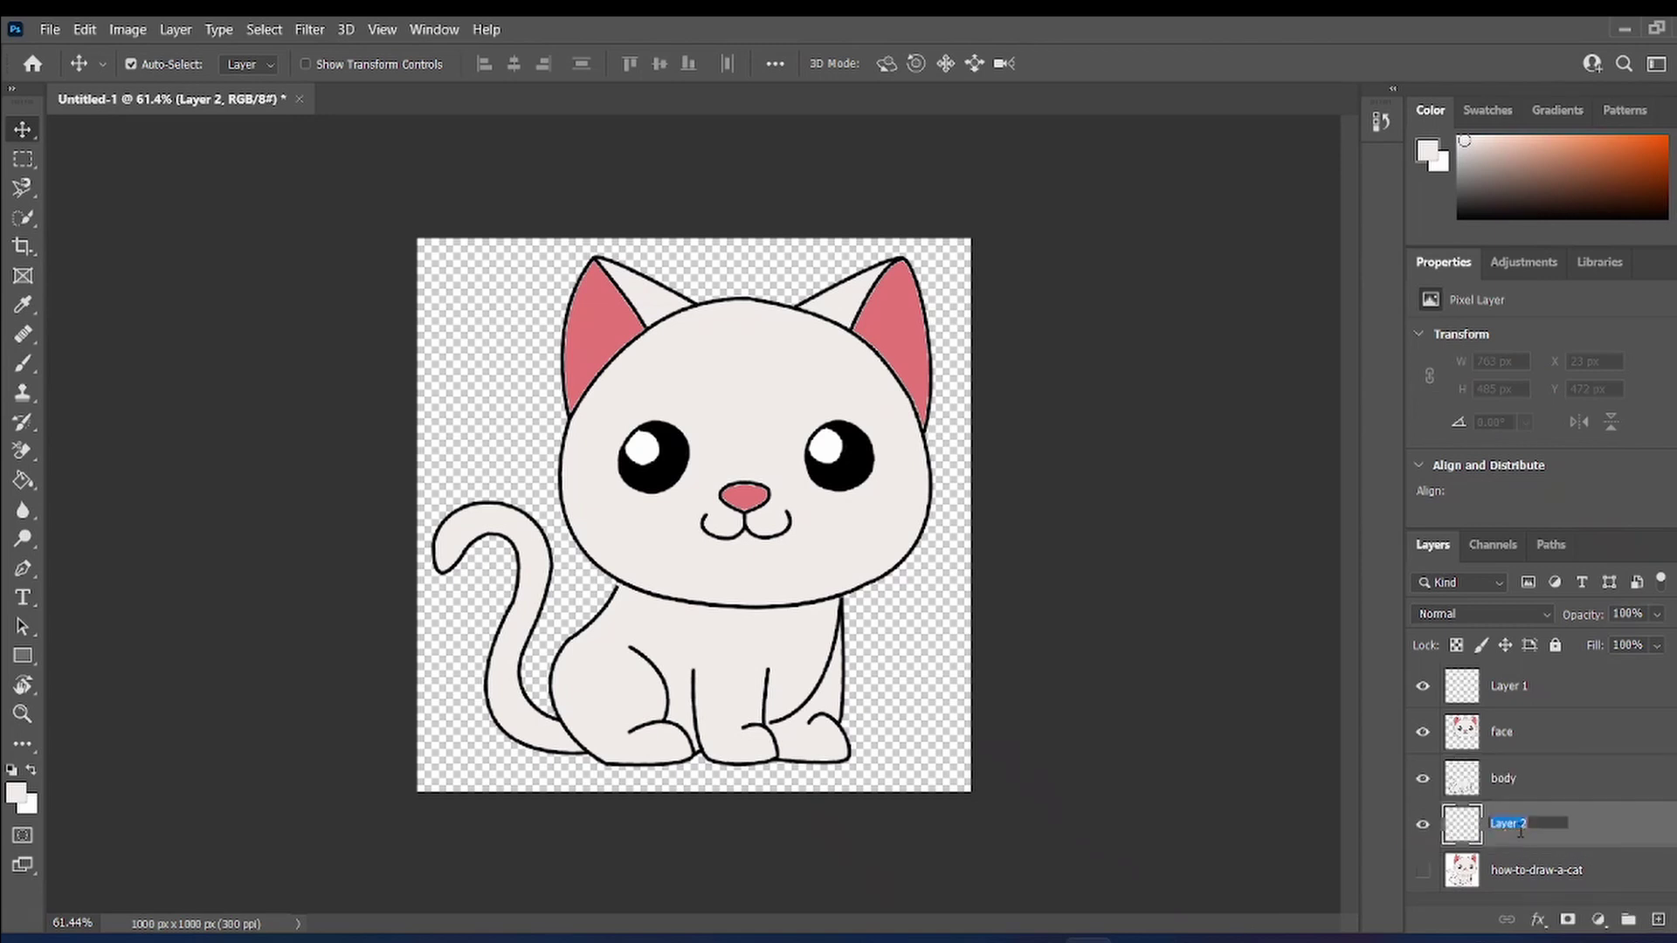
{"action": "type", "text": "background"}
{"action": "key", "text": "Return"}
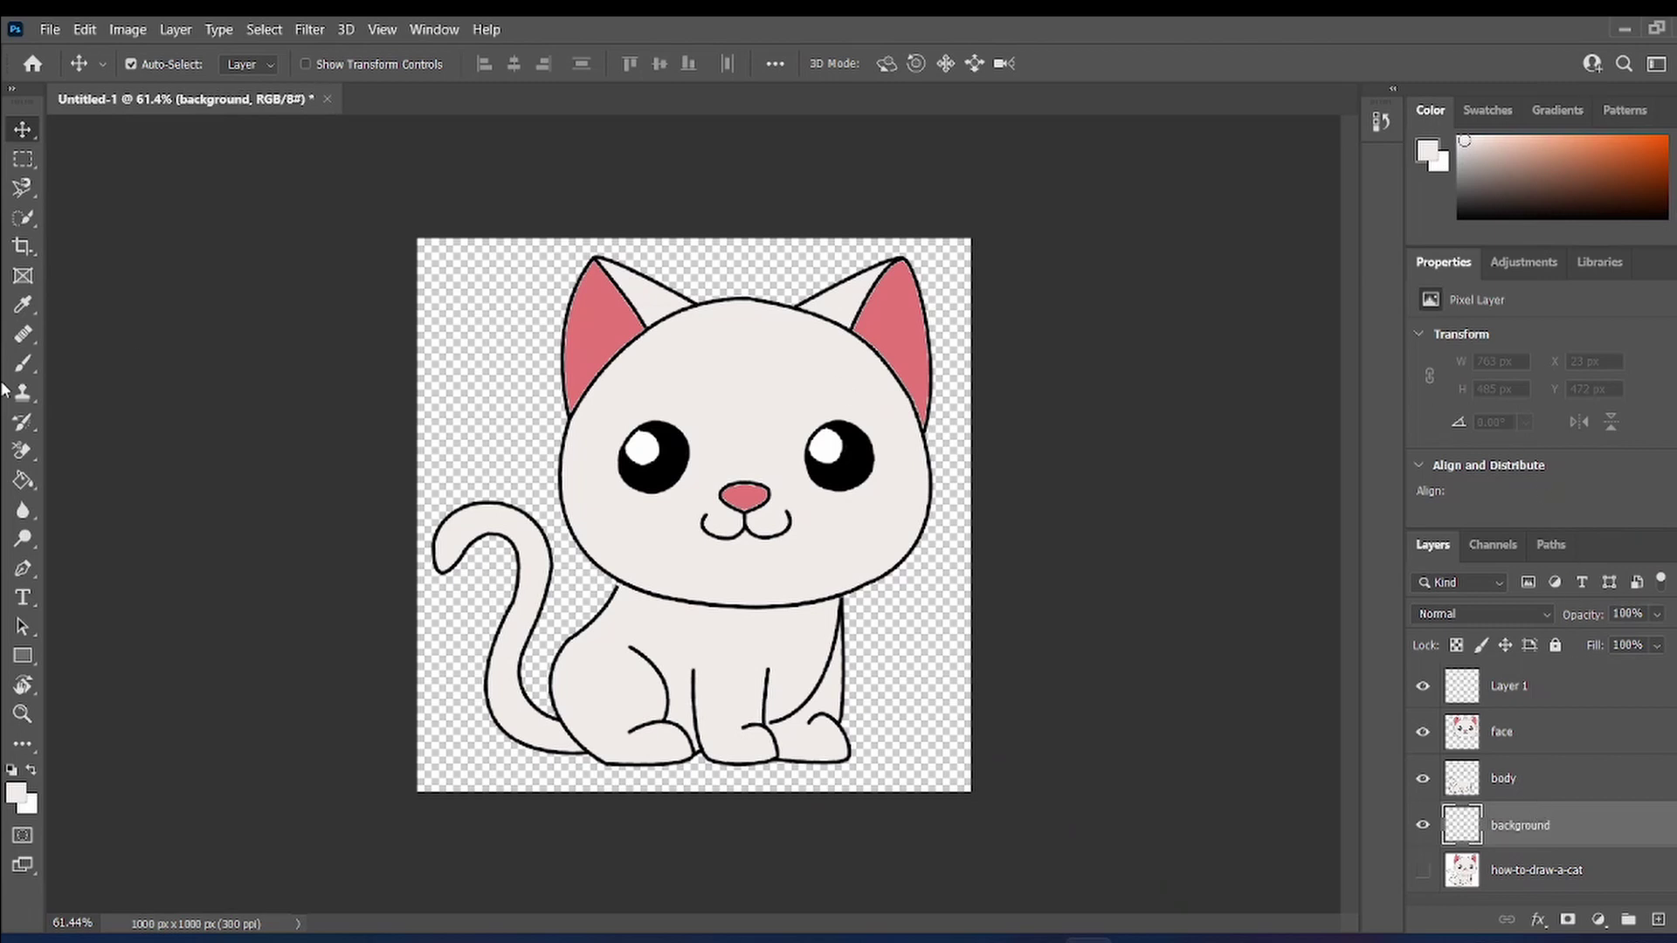
- Draw a rectangle about 1085 by 1211 px covering the whole canvas on the background layer and fill it with light blue
{"action": "left_click", "coordinate": [23, 655]}
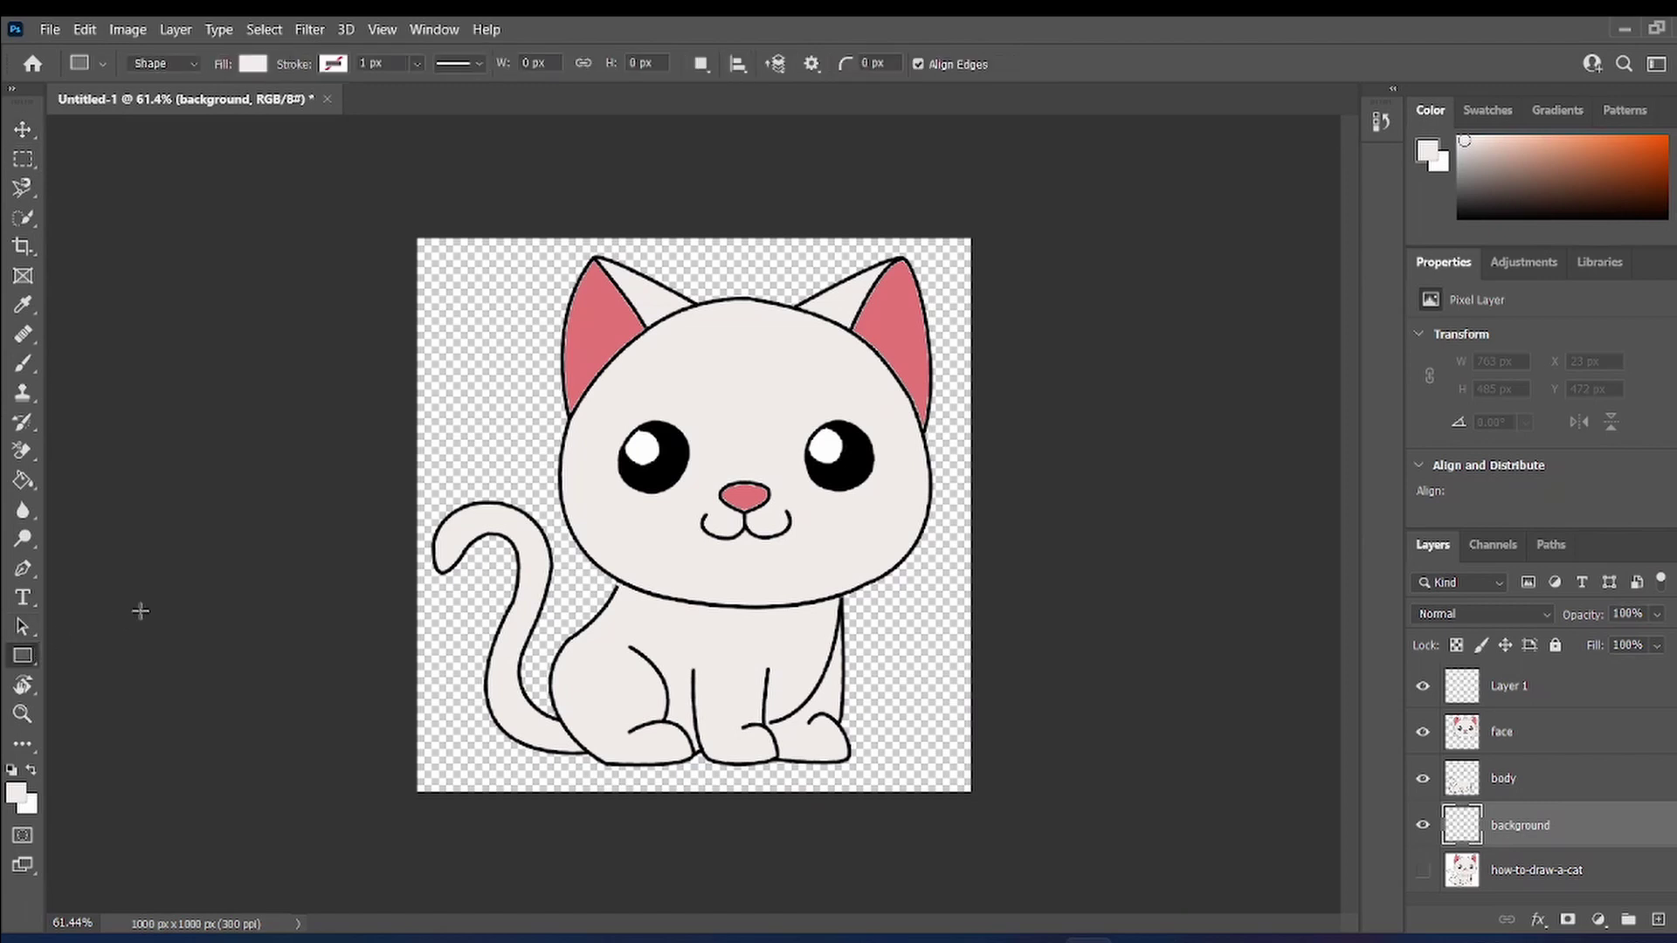
{"action": "left_click_drag", "start_coordinate": [394, 172], "coordinate": [995, 842]}
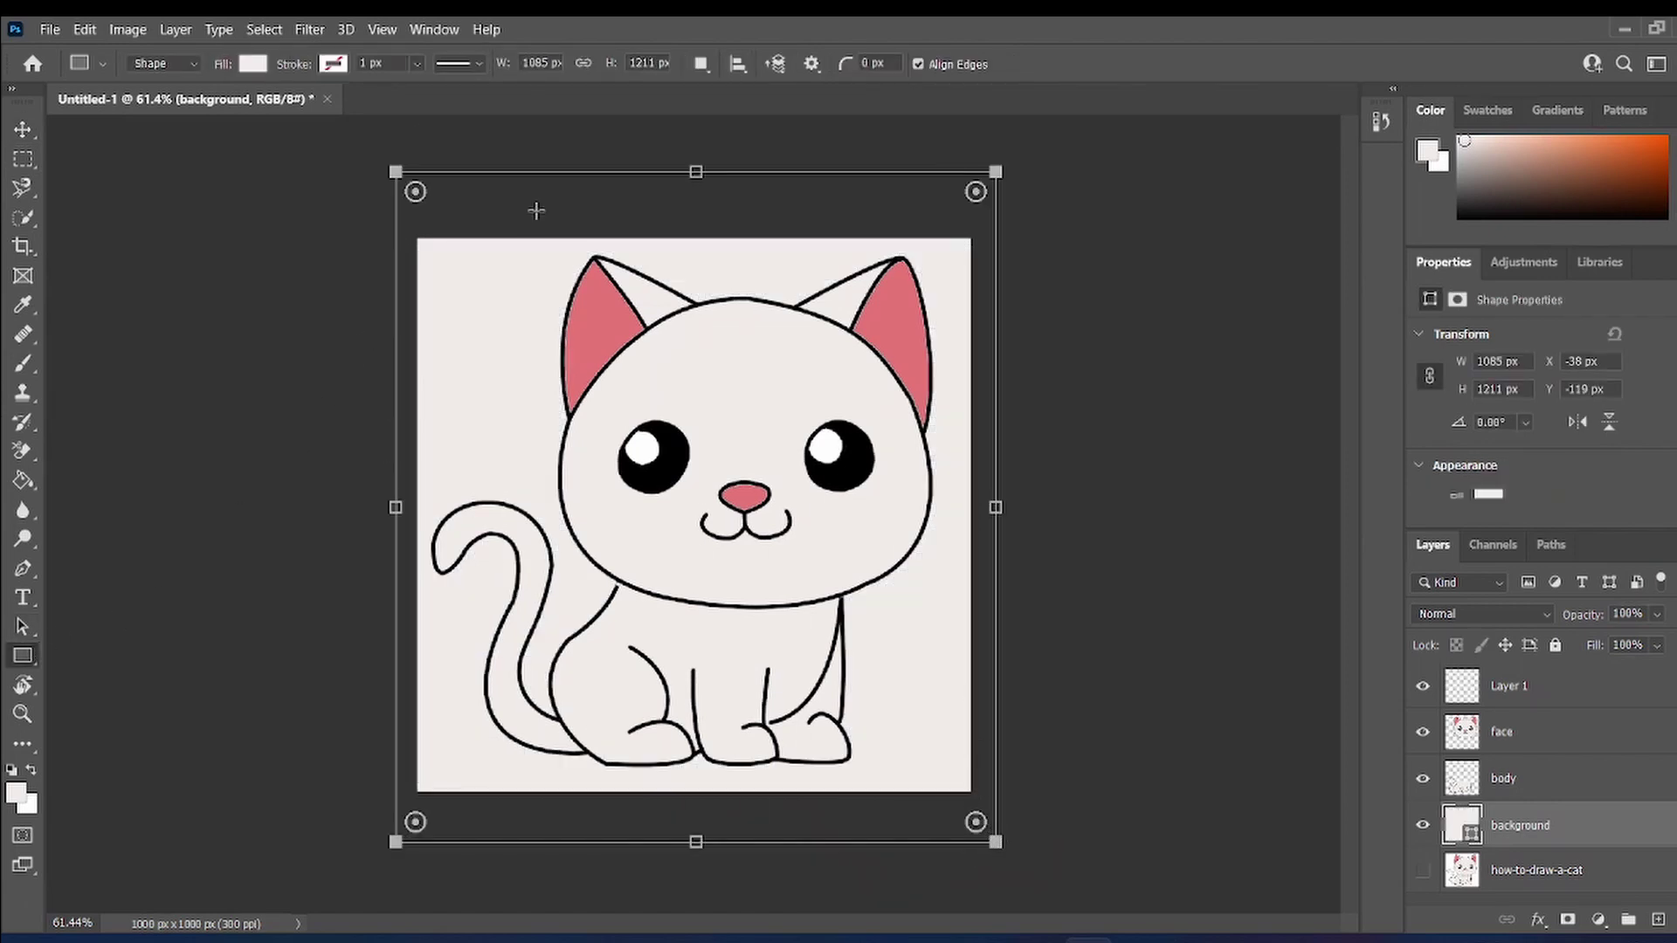
{"action": "left_click", "coordinate": [253, 64]}
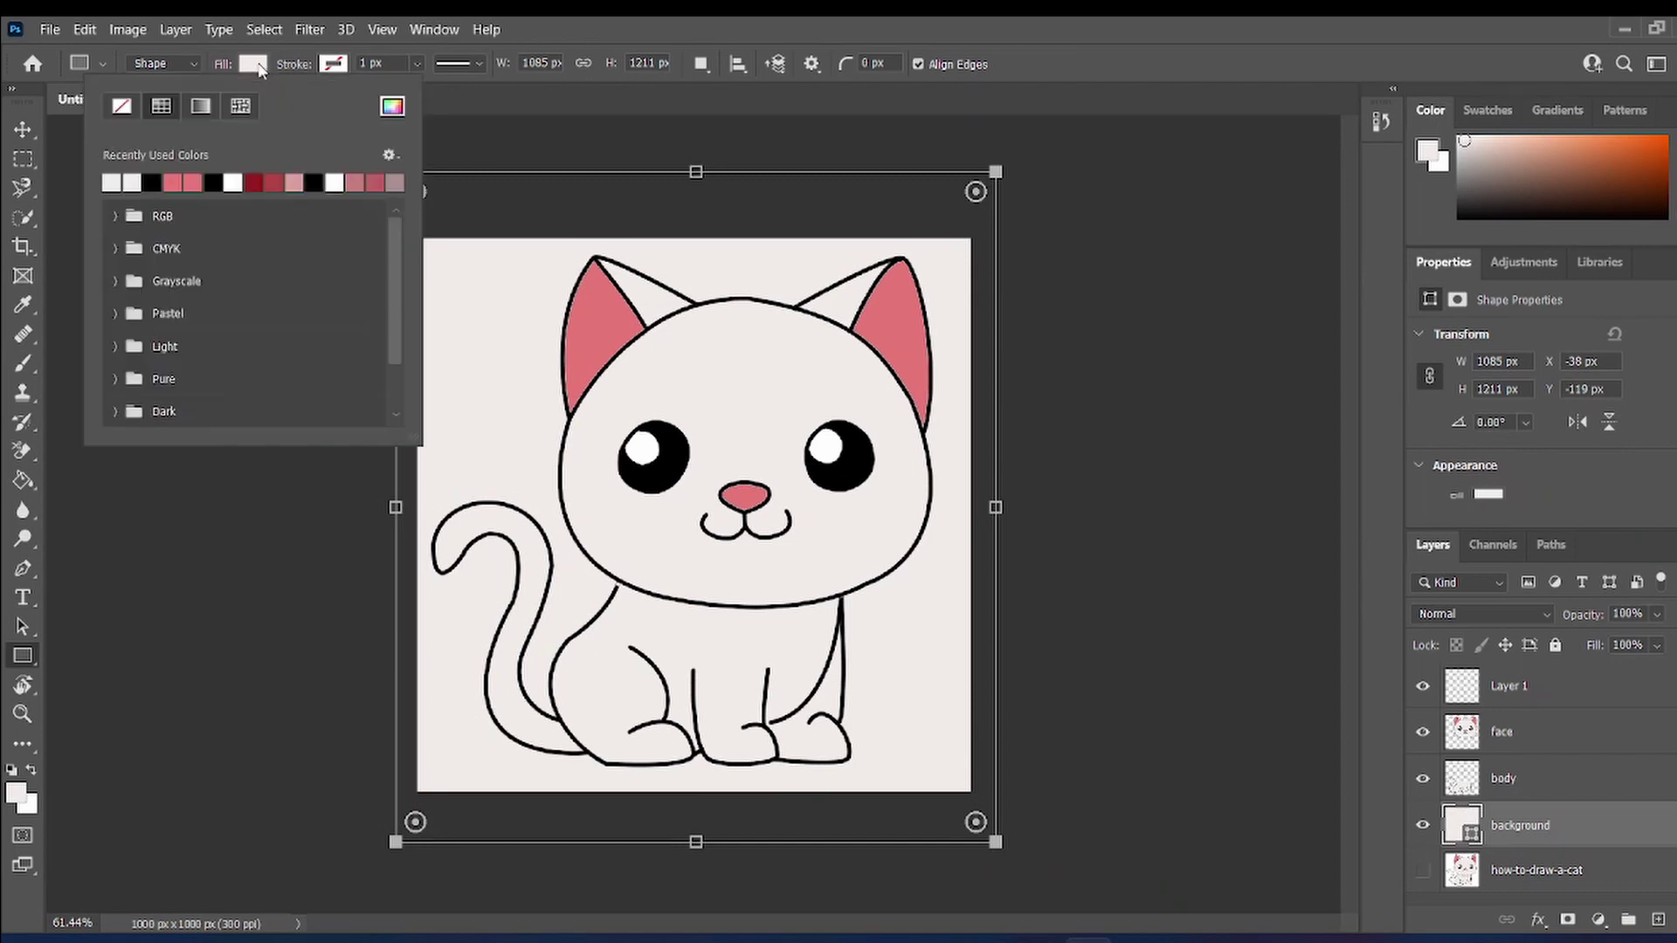
{"action": "left_click", "coordinate": [314, 181]}
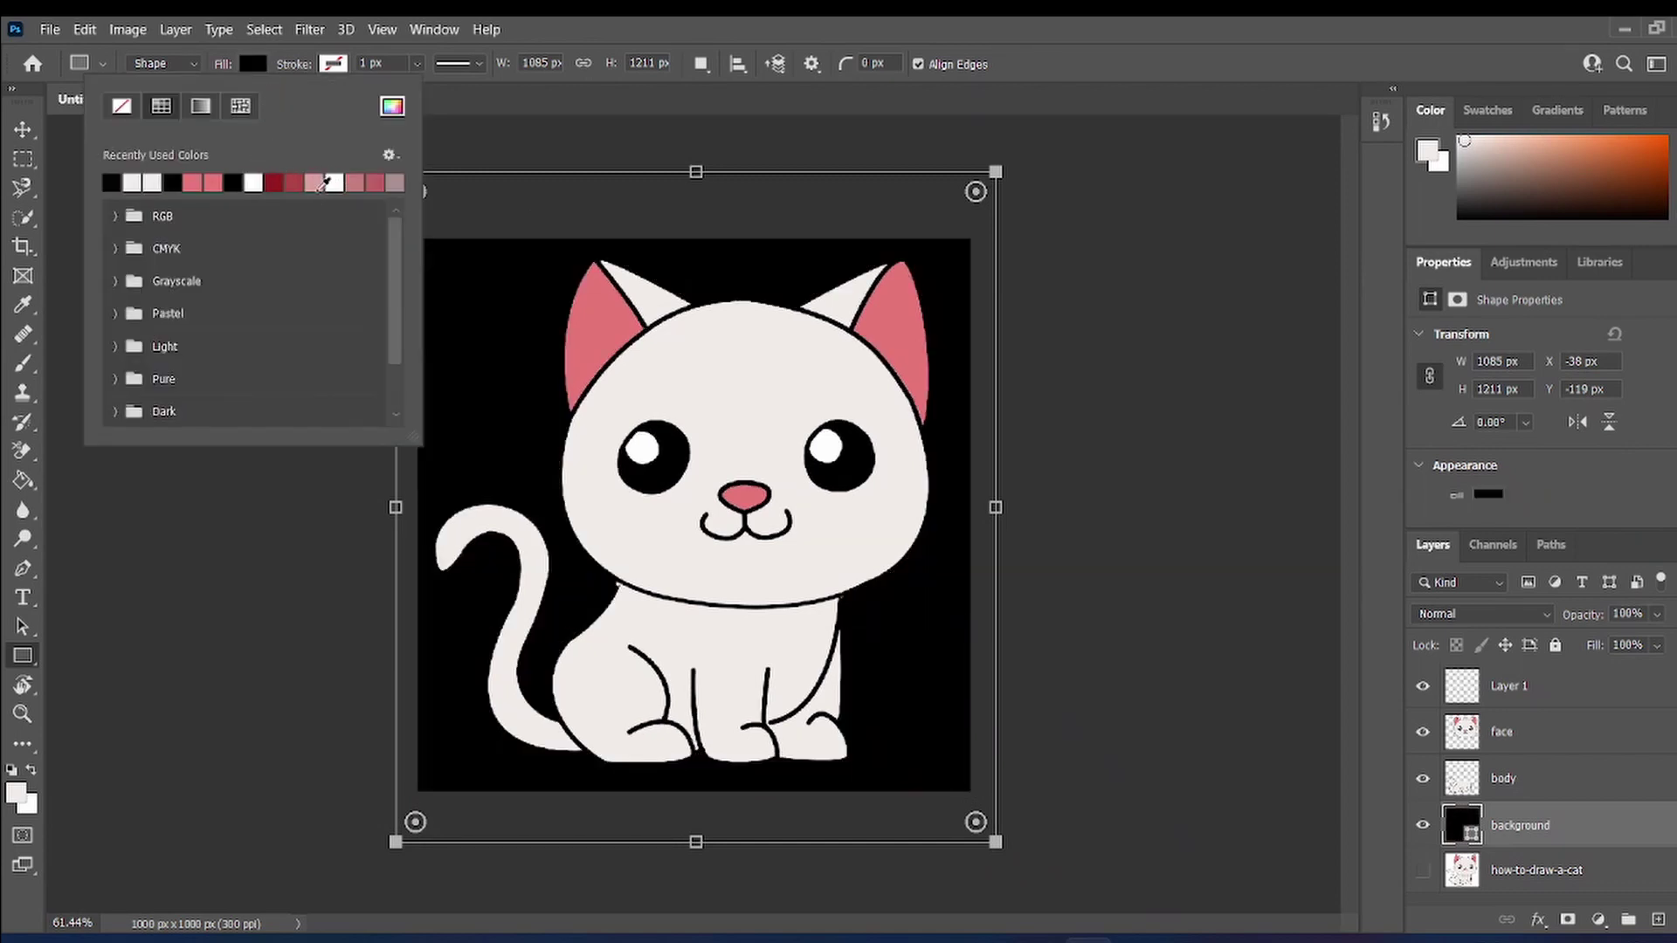
{"action": "left_click", "coordinate": [392, 106]}
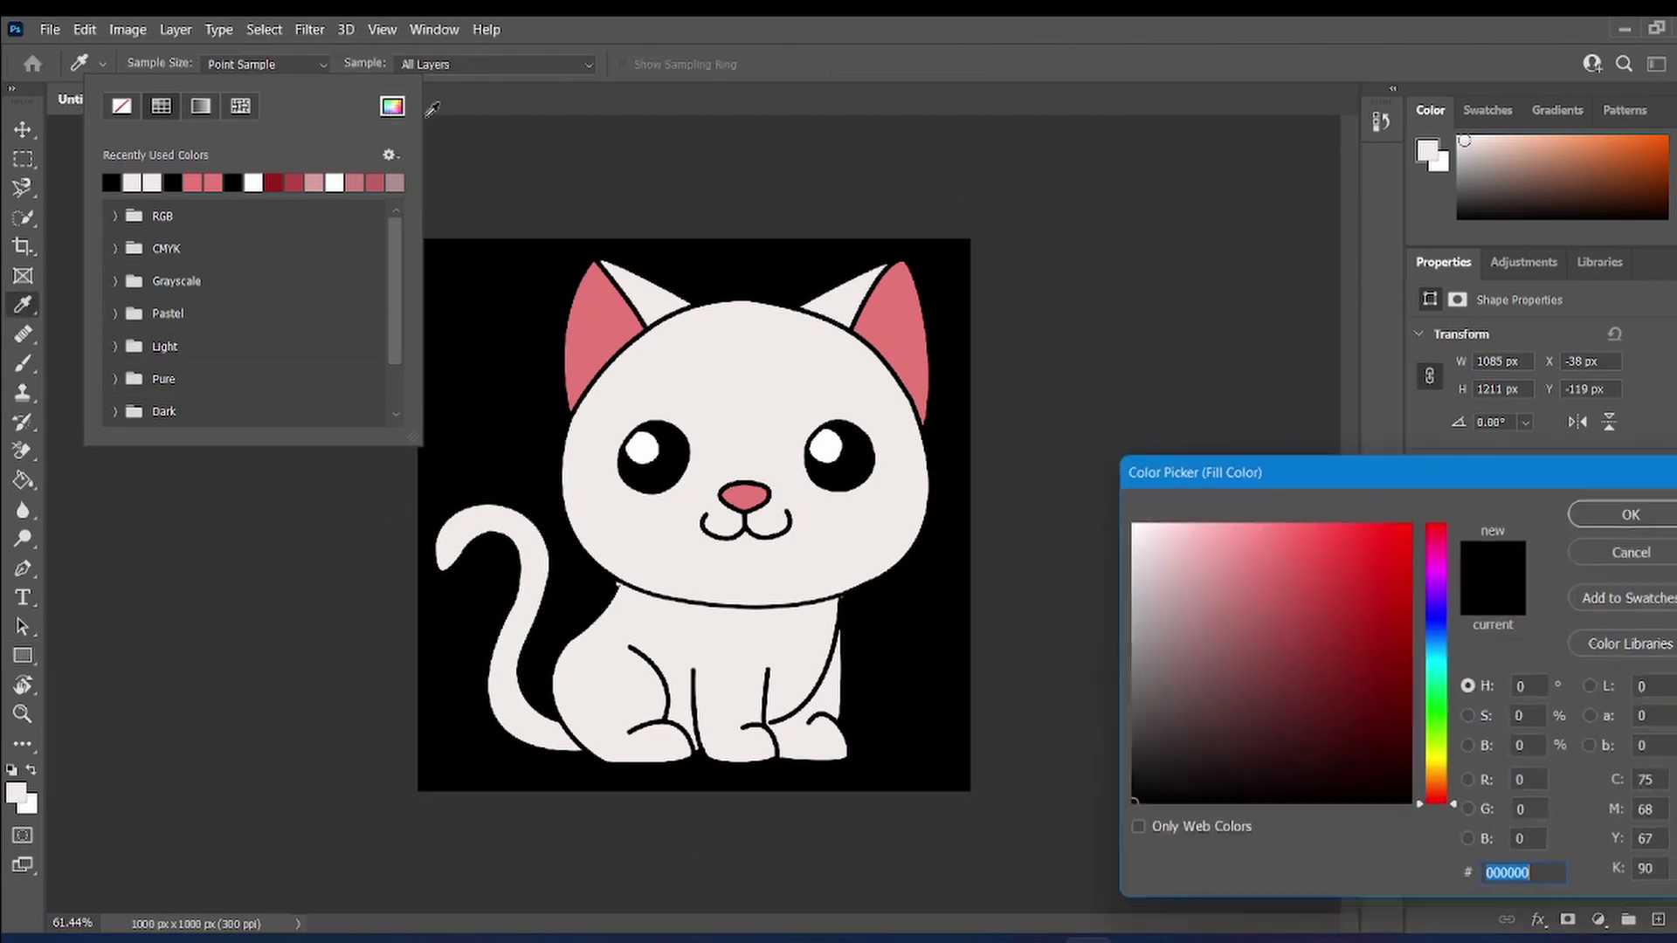
{"action": "left_click_drag", "start_coordinate": [1441, 605], "coordinate": [1443, 625]}
{"action": "left_click_drag", "start_coordinate": [1352, 562], "coordinate": [1434, 653]}
{"action": "key", "text": "Return"}
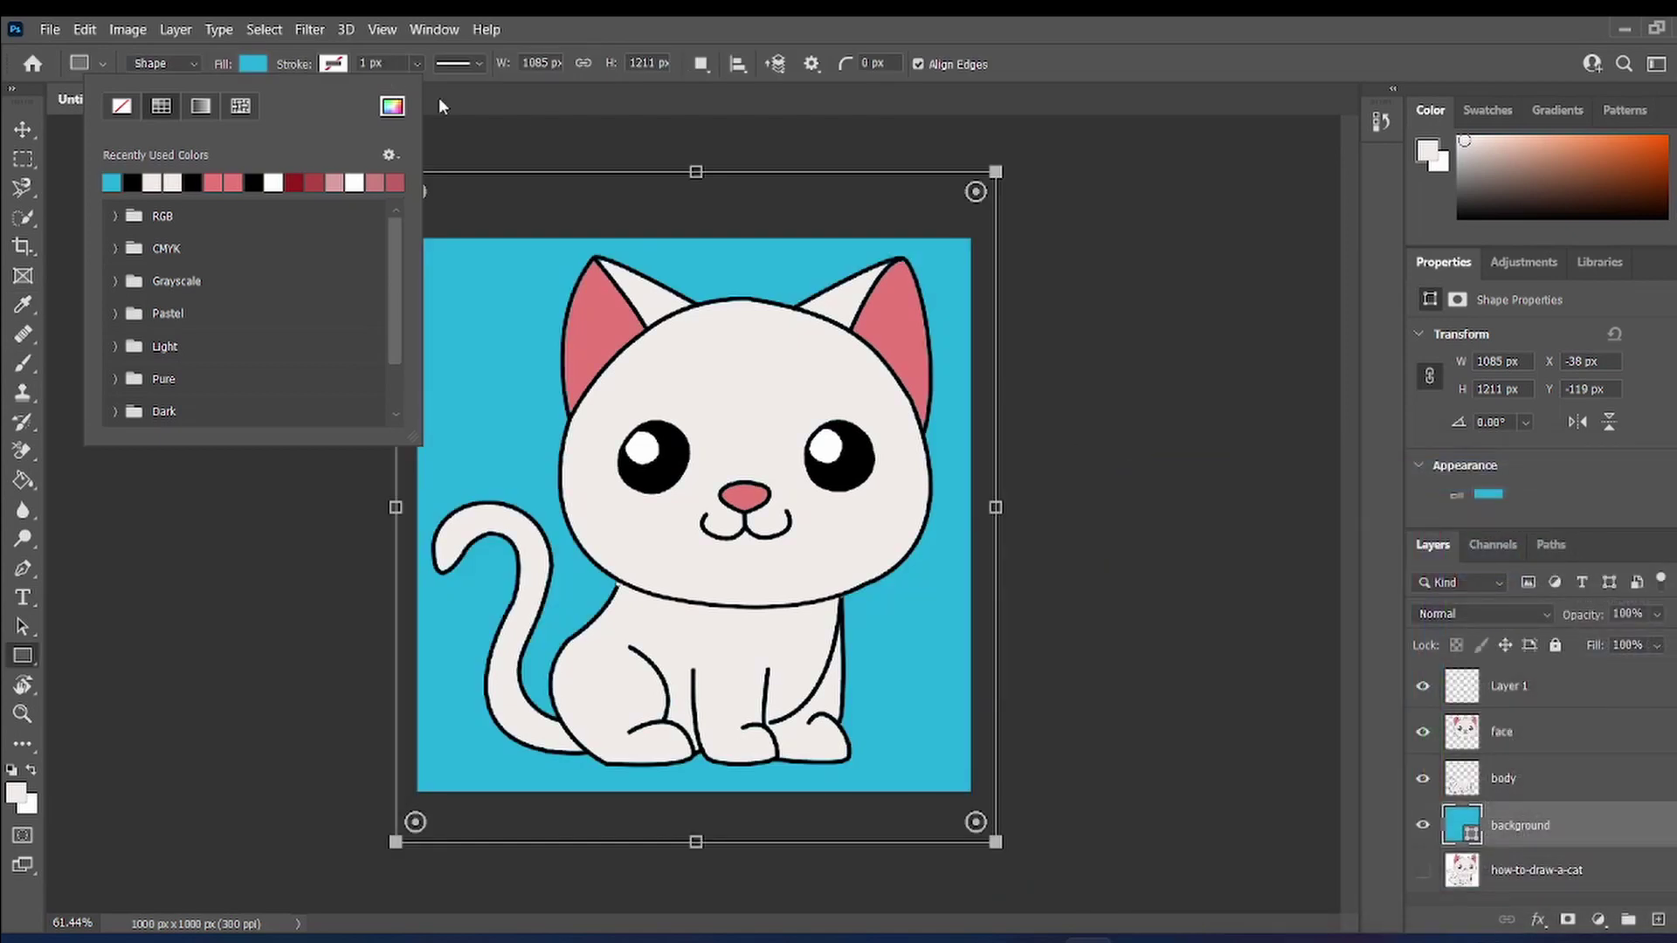
{"action": "left_click", "coordinate": [15, 138]}
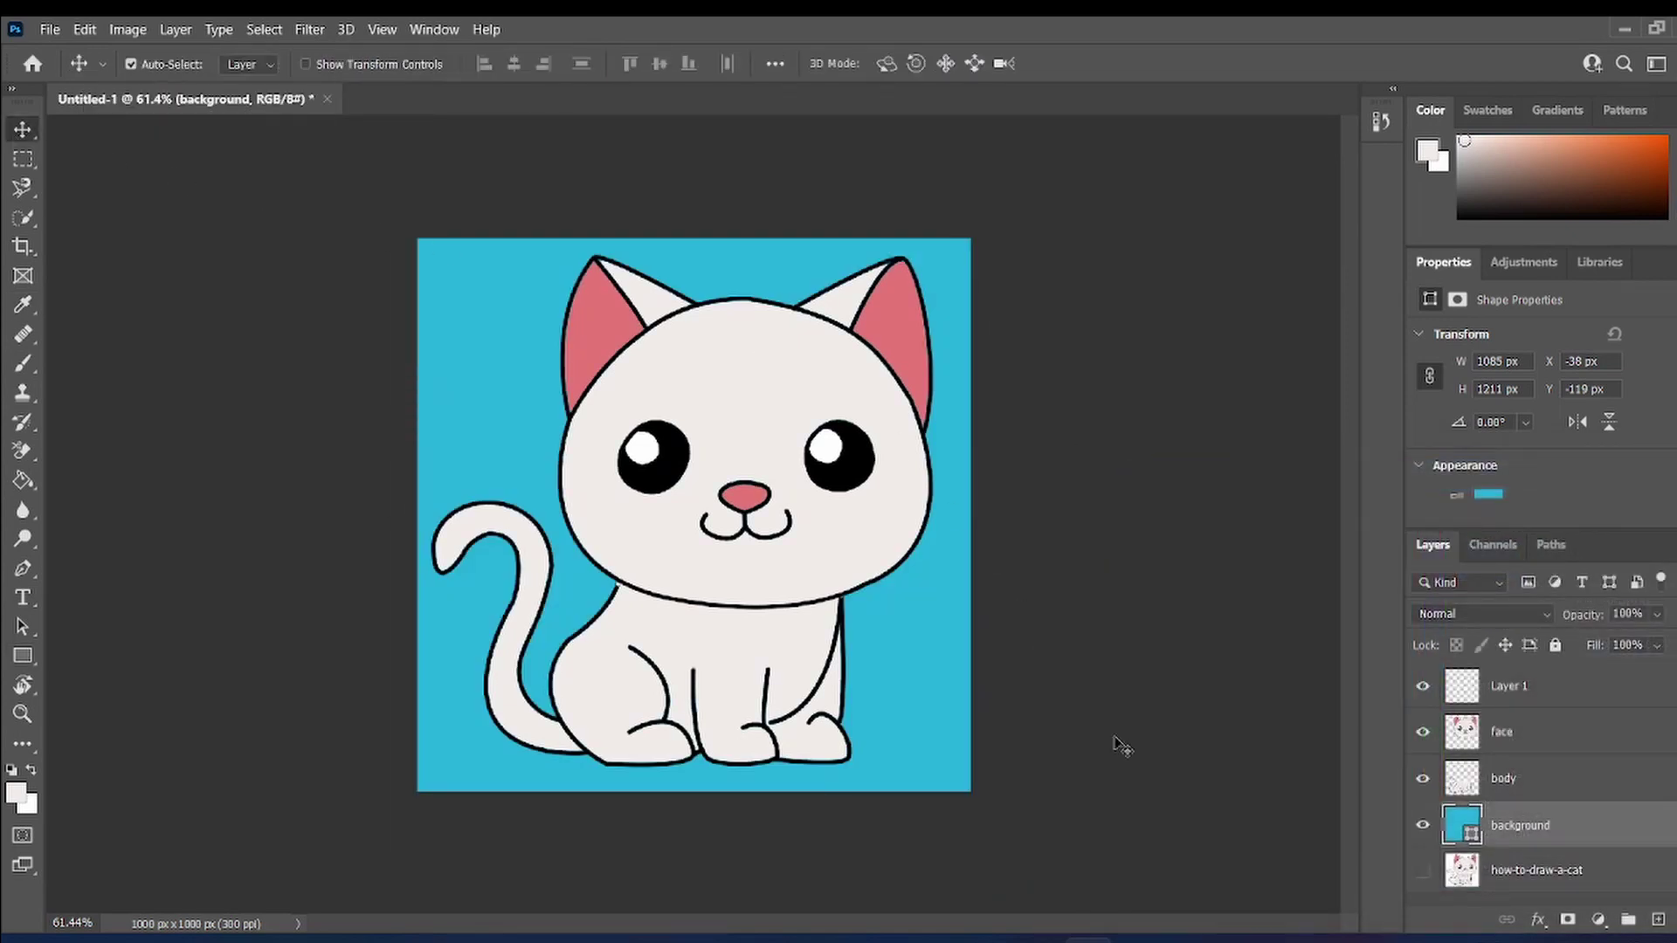
- Save the illustration as a PNG named cat in the Downloads folder, using the large file size option
{"action": "left_click", "coordinate": [49, 29]}
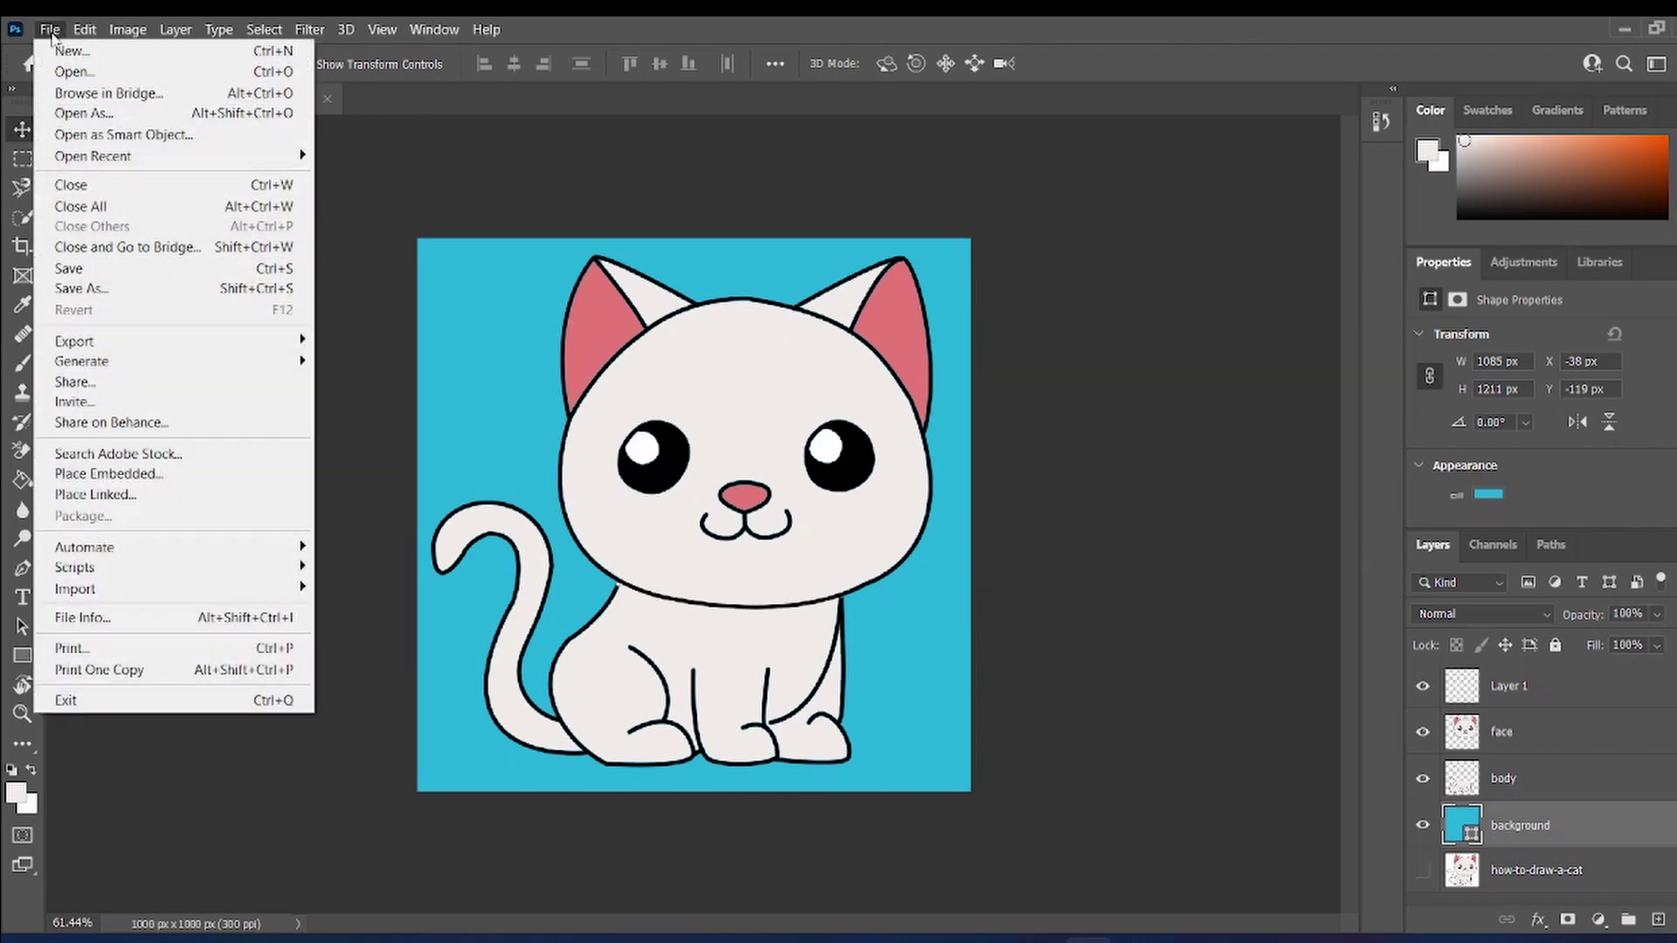
{"action": "left_click", "coordinate": [119, 291]}
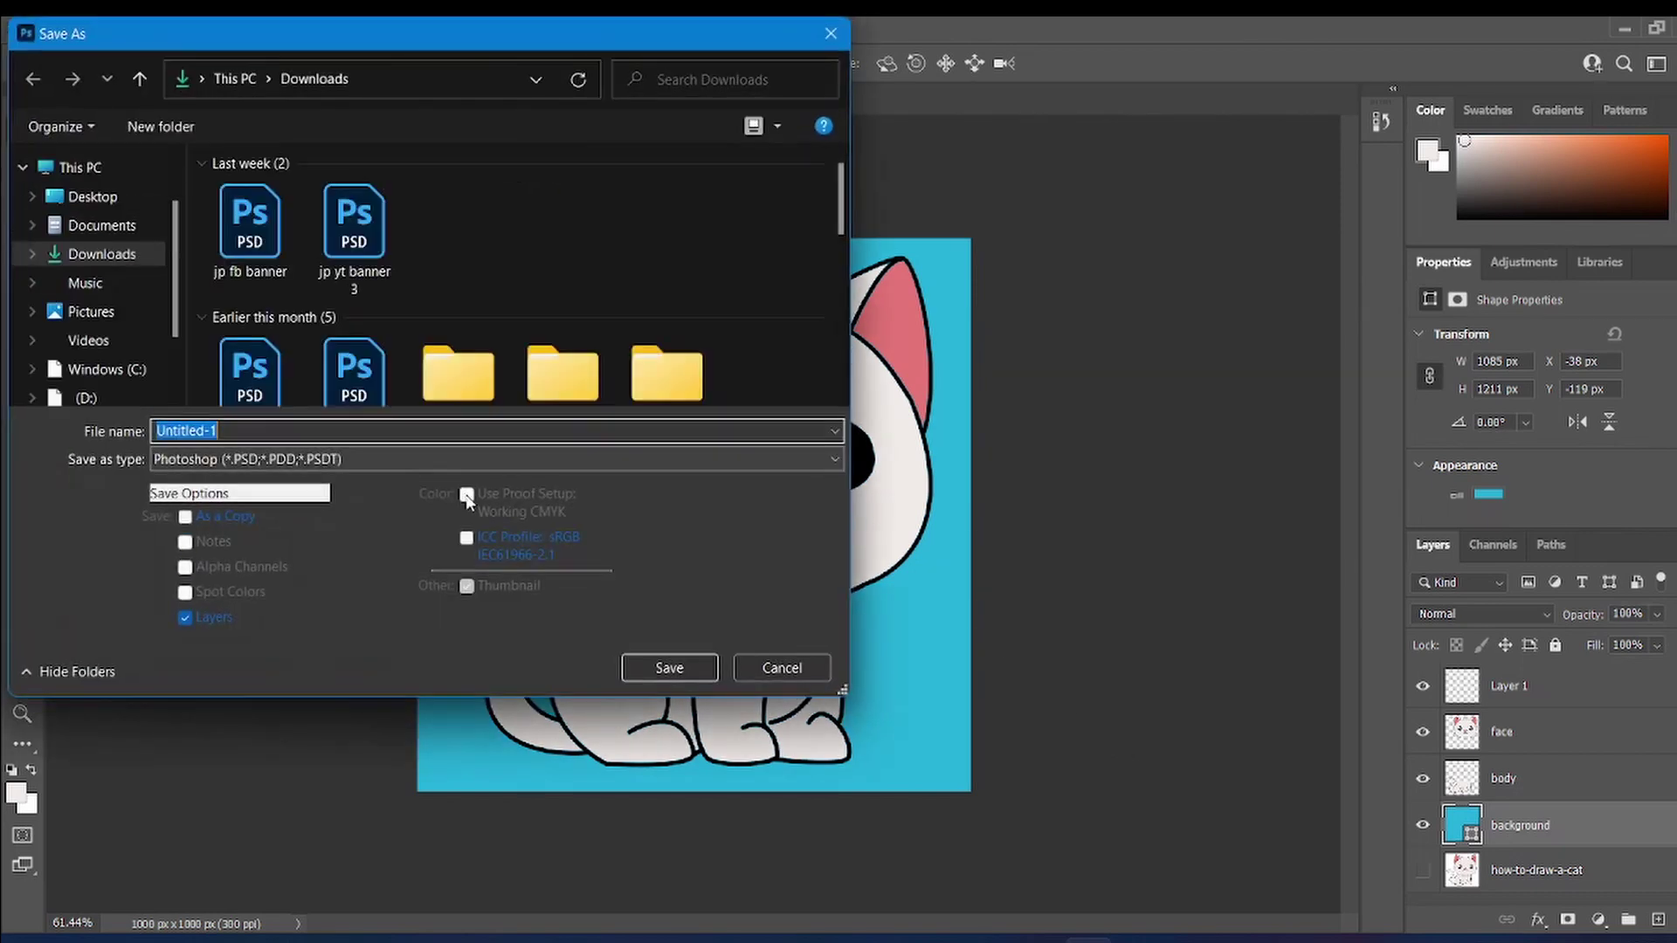
{"action": "type", "text": "cat"}
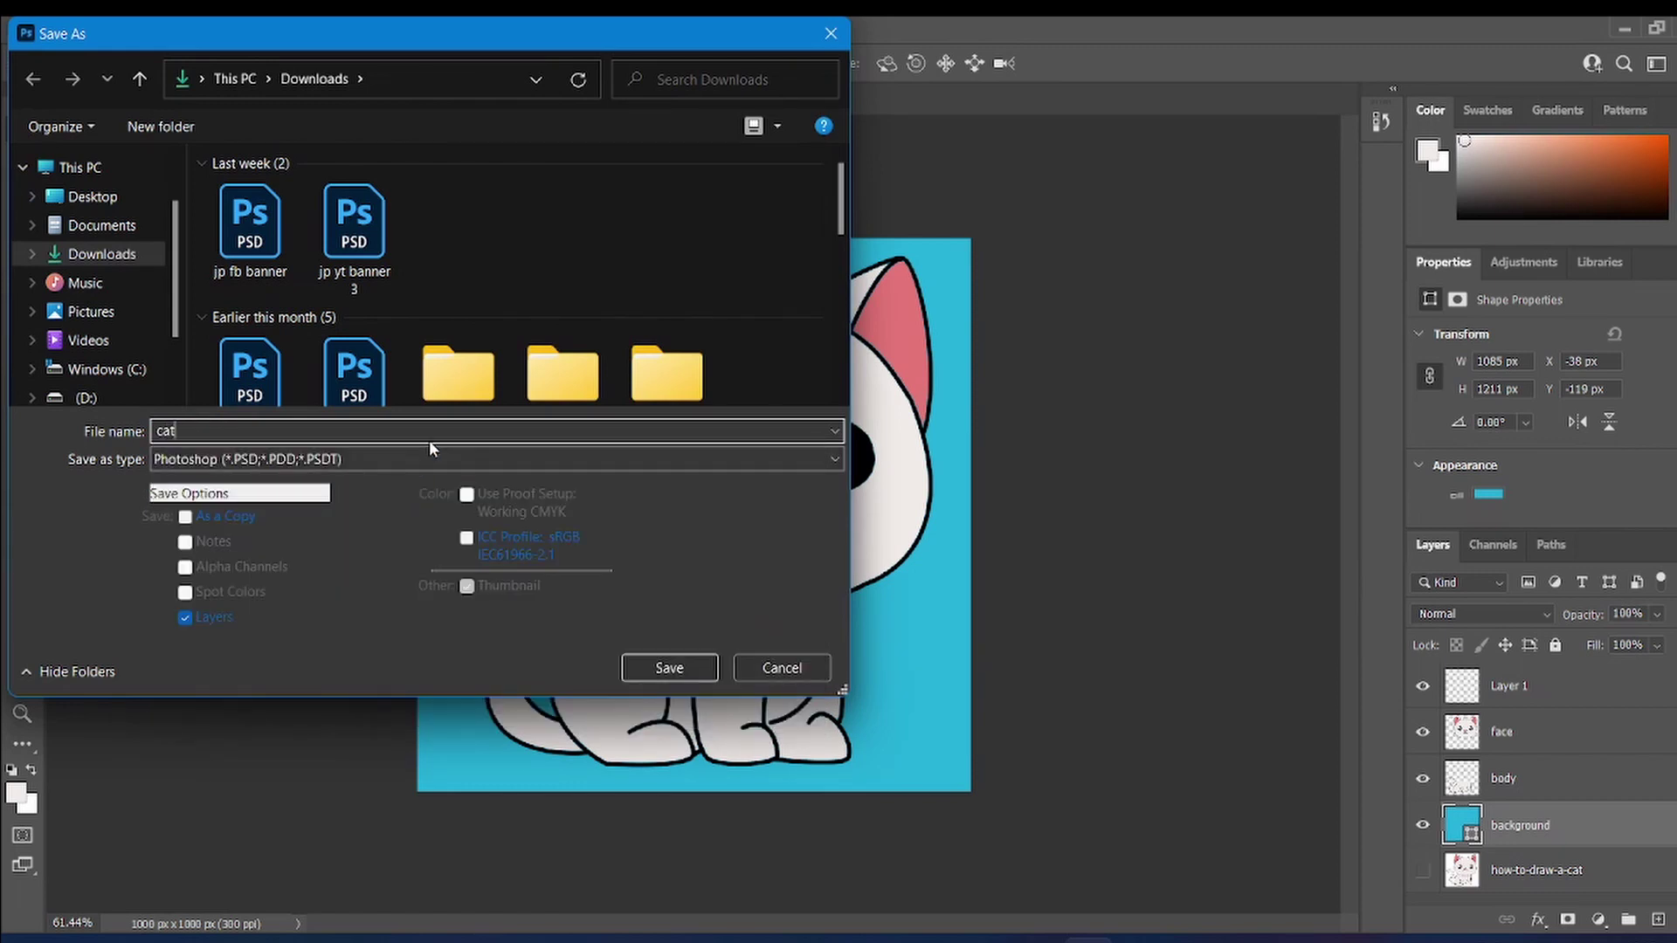
{"action": "left_click", "coordinate": [428, 456]}
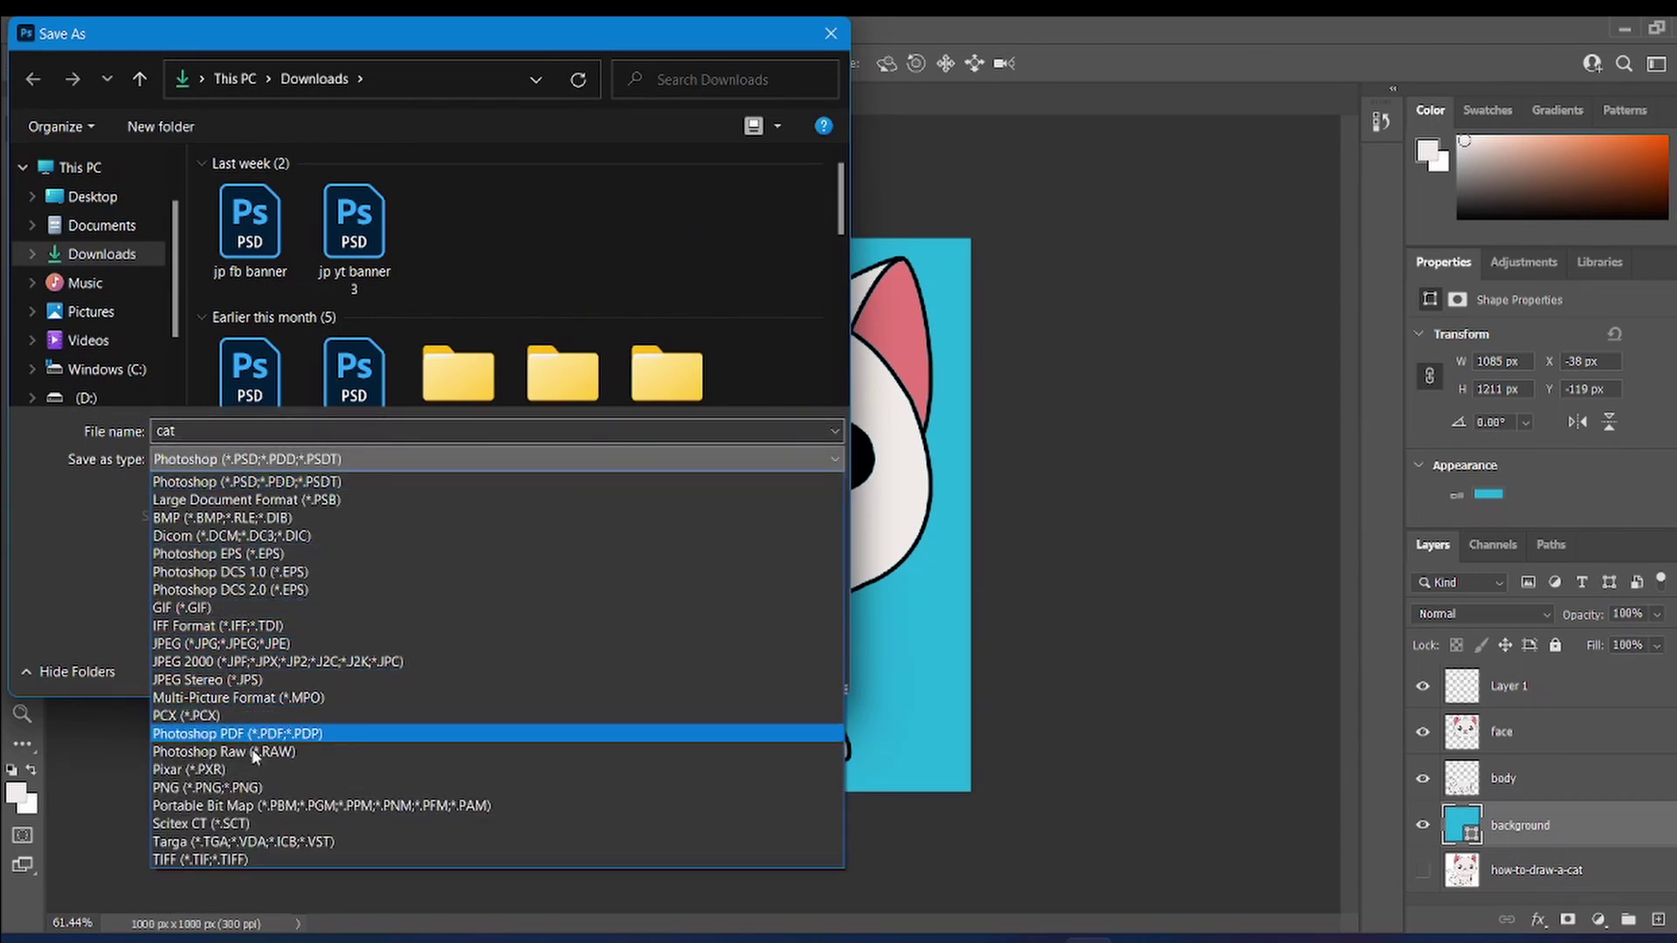
{"action": "left_click", "coordinate": [489, 785]}
{"action": "left_click", "coordinate": [666, 669]}
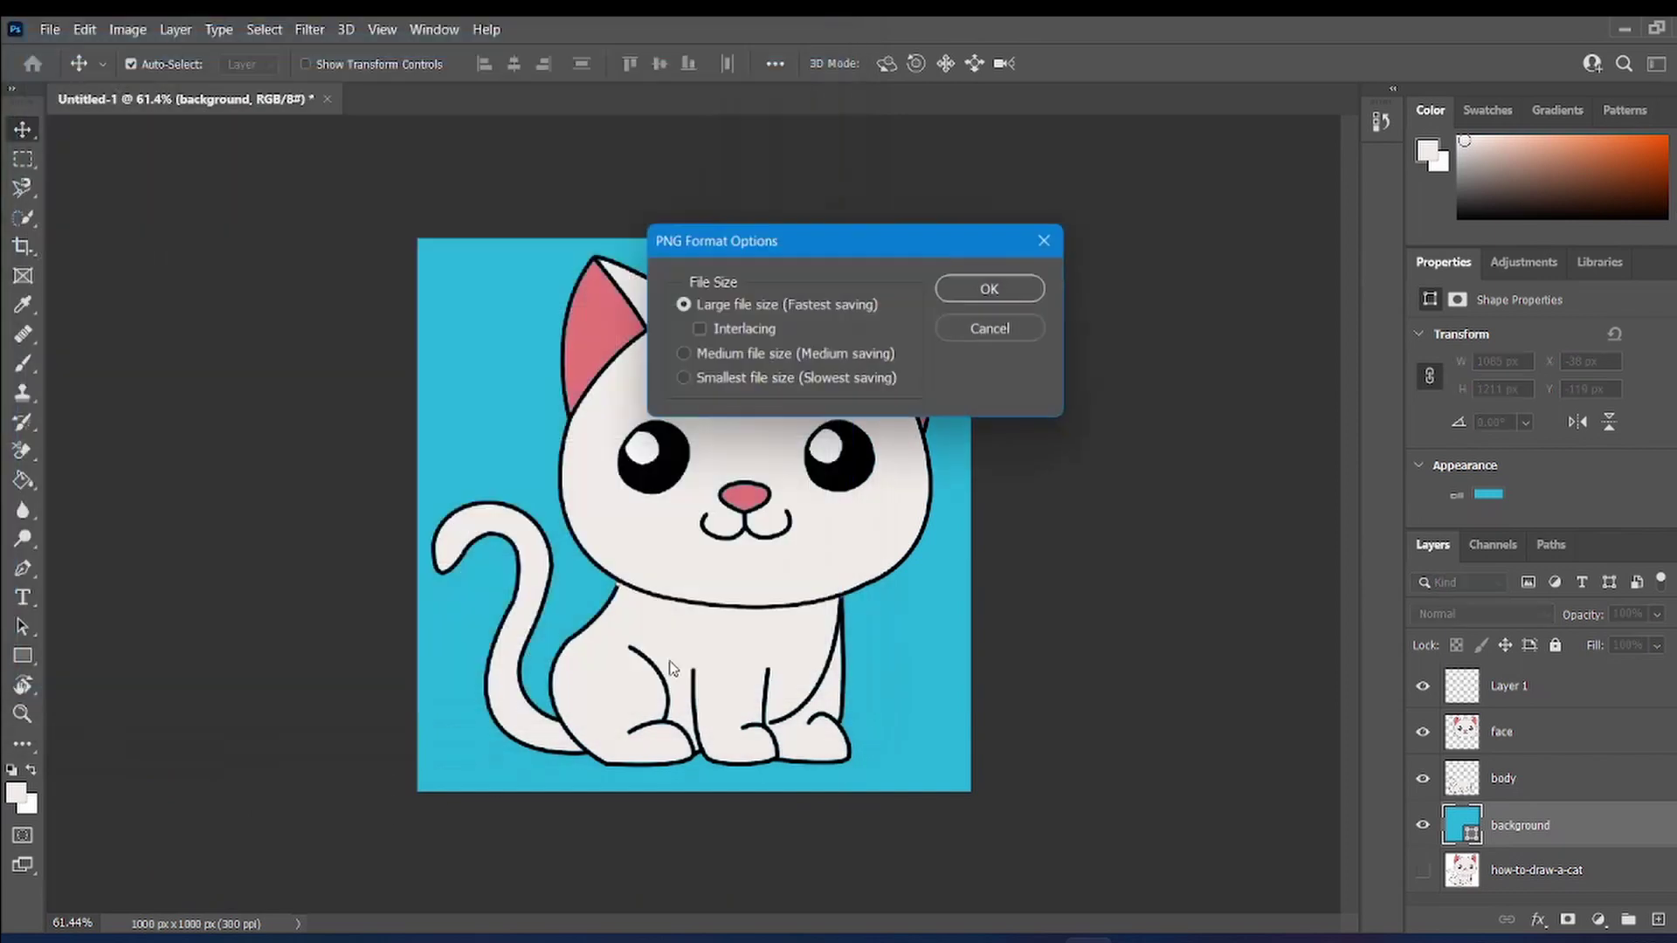
{"action": "left_click", "coordinate": [992, 289]}
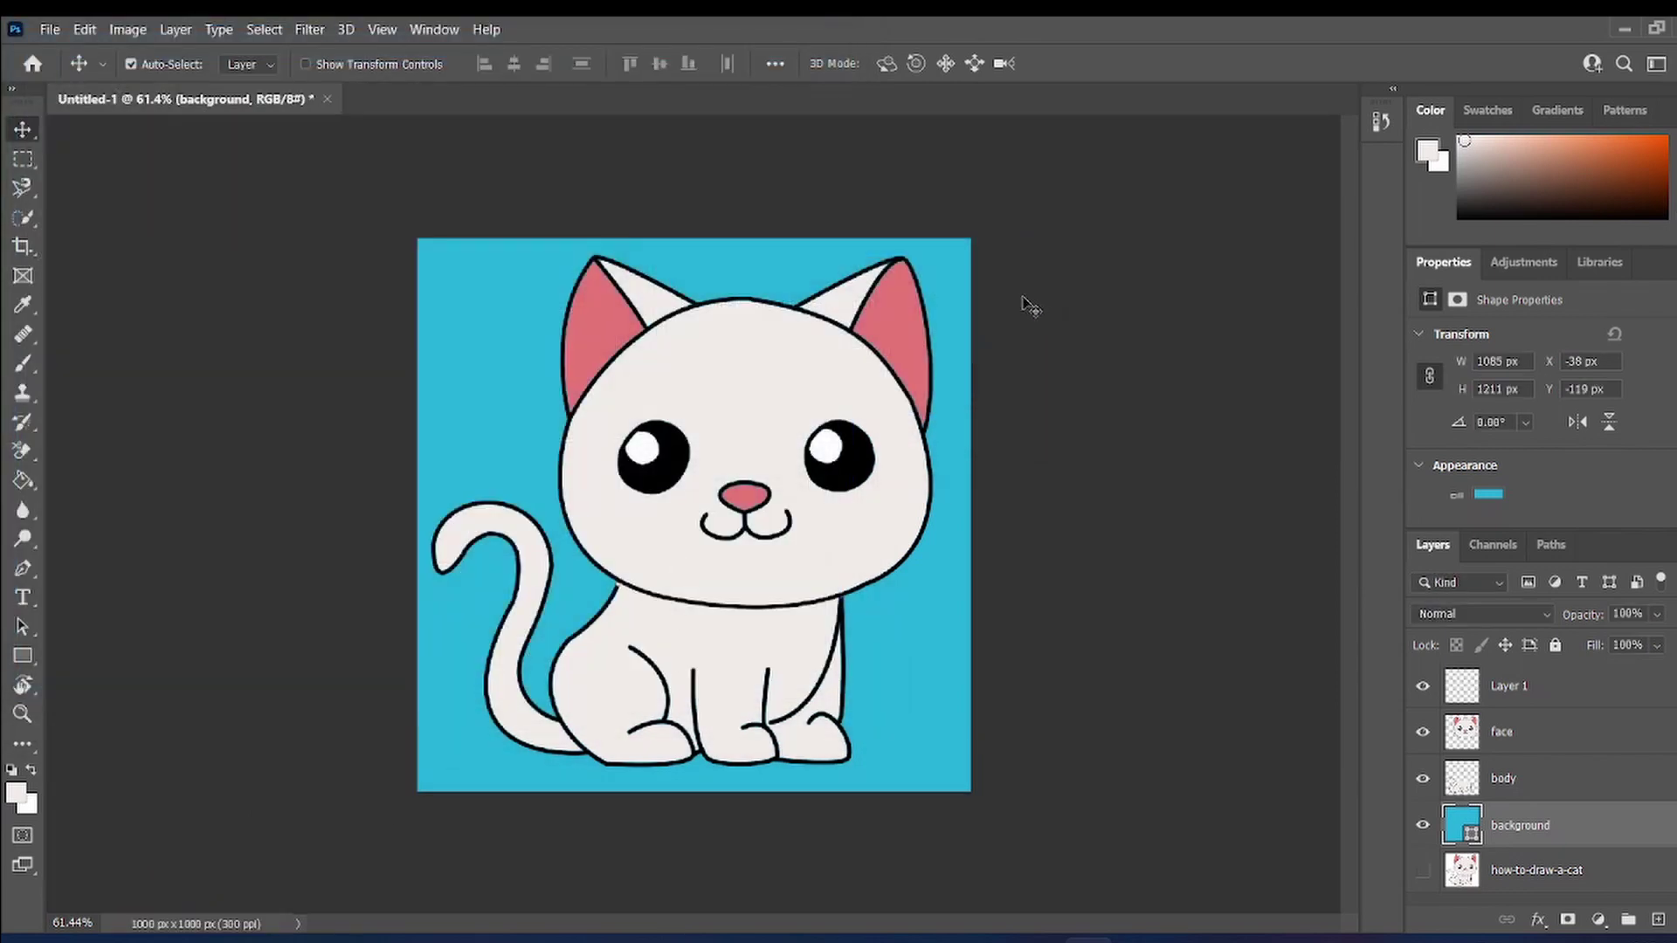
- Switch to File Explorer and open the exported cat image from the Downloads folder to view it in Photos
{"action": "left_click", "coordinate": [886, 937]}
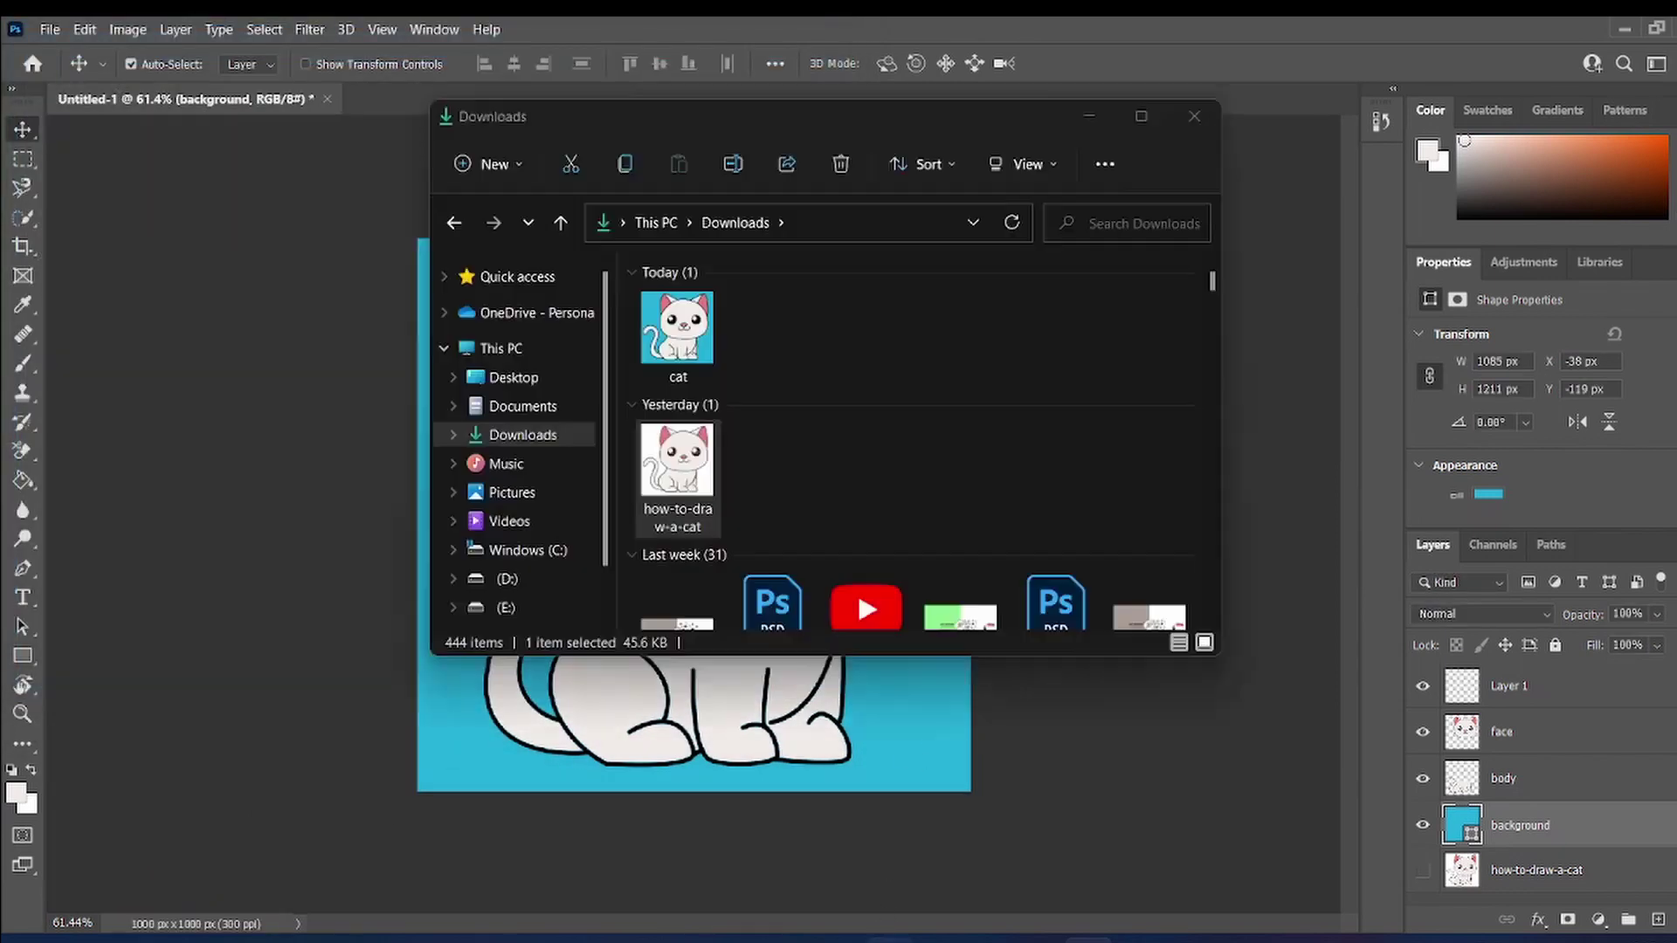
{"action": "left_click", "coordinate": [677, 336]}
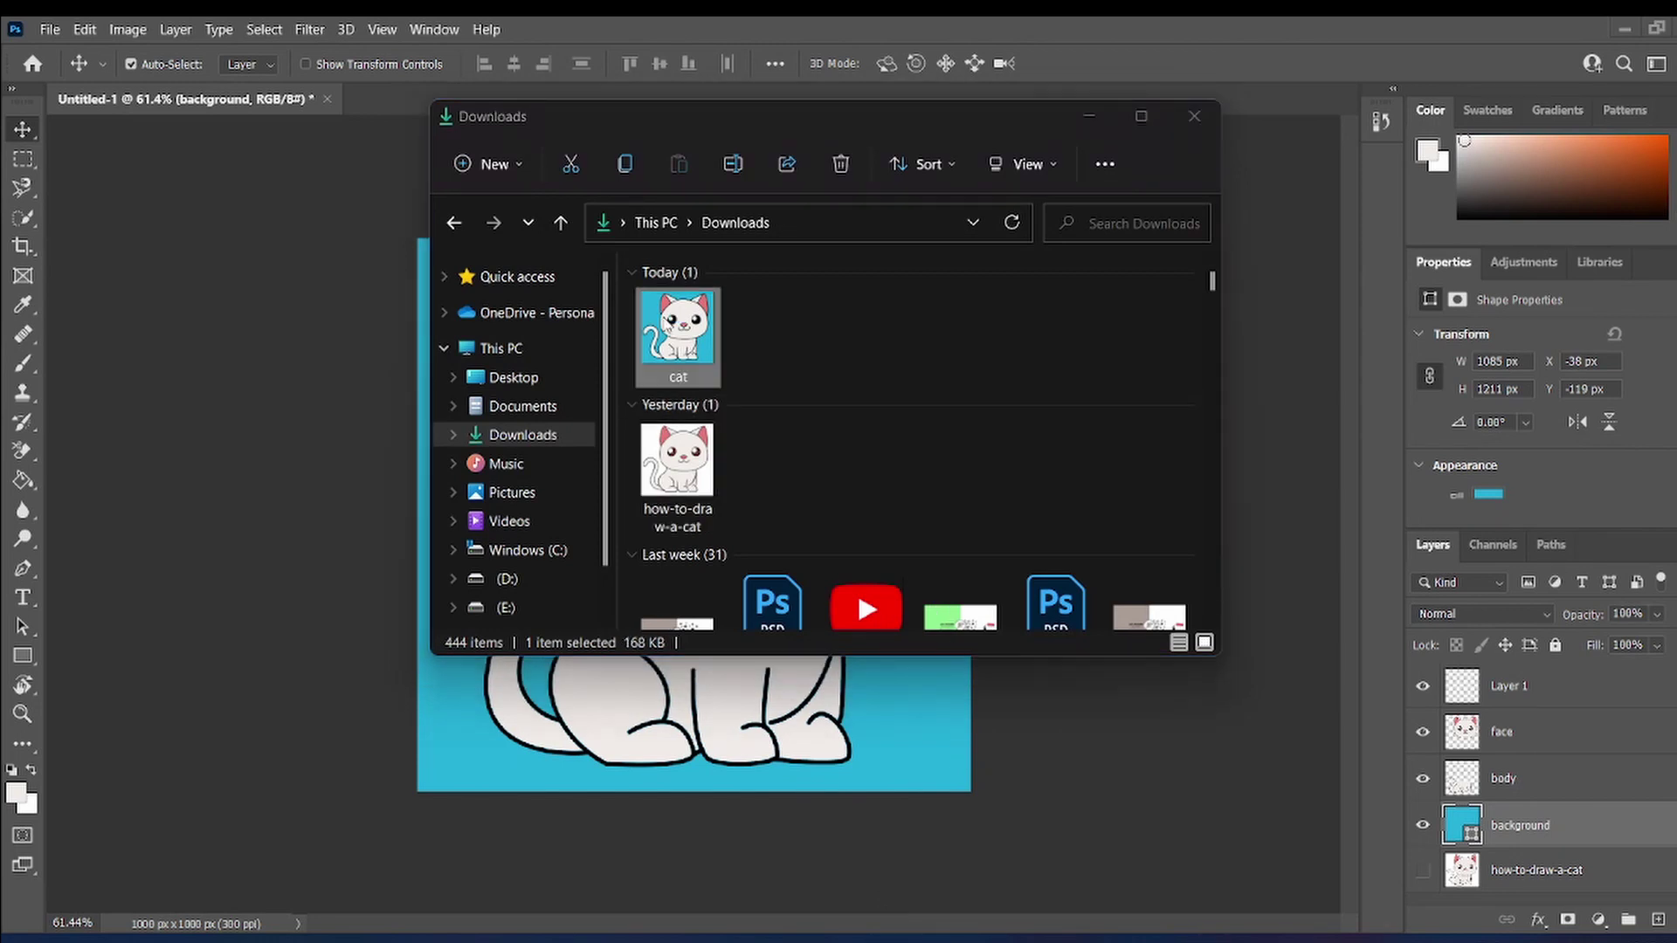
{"action": "double_click", "coordinate": [673, 316]}
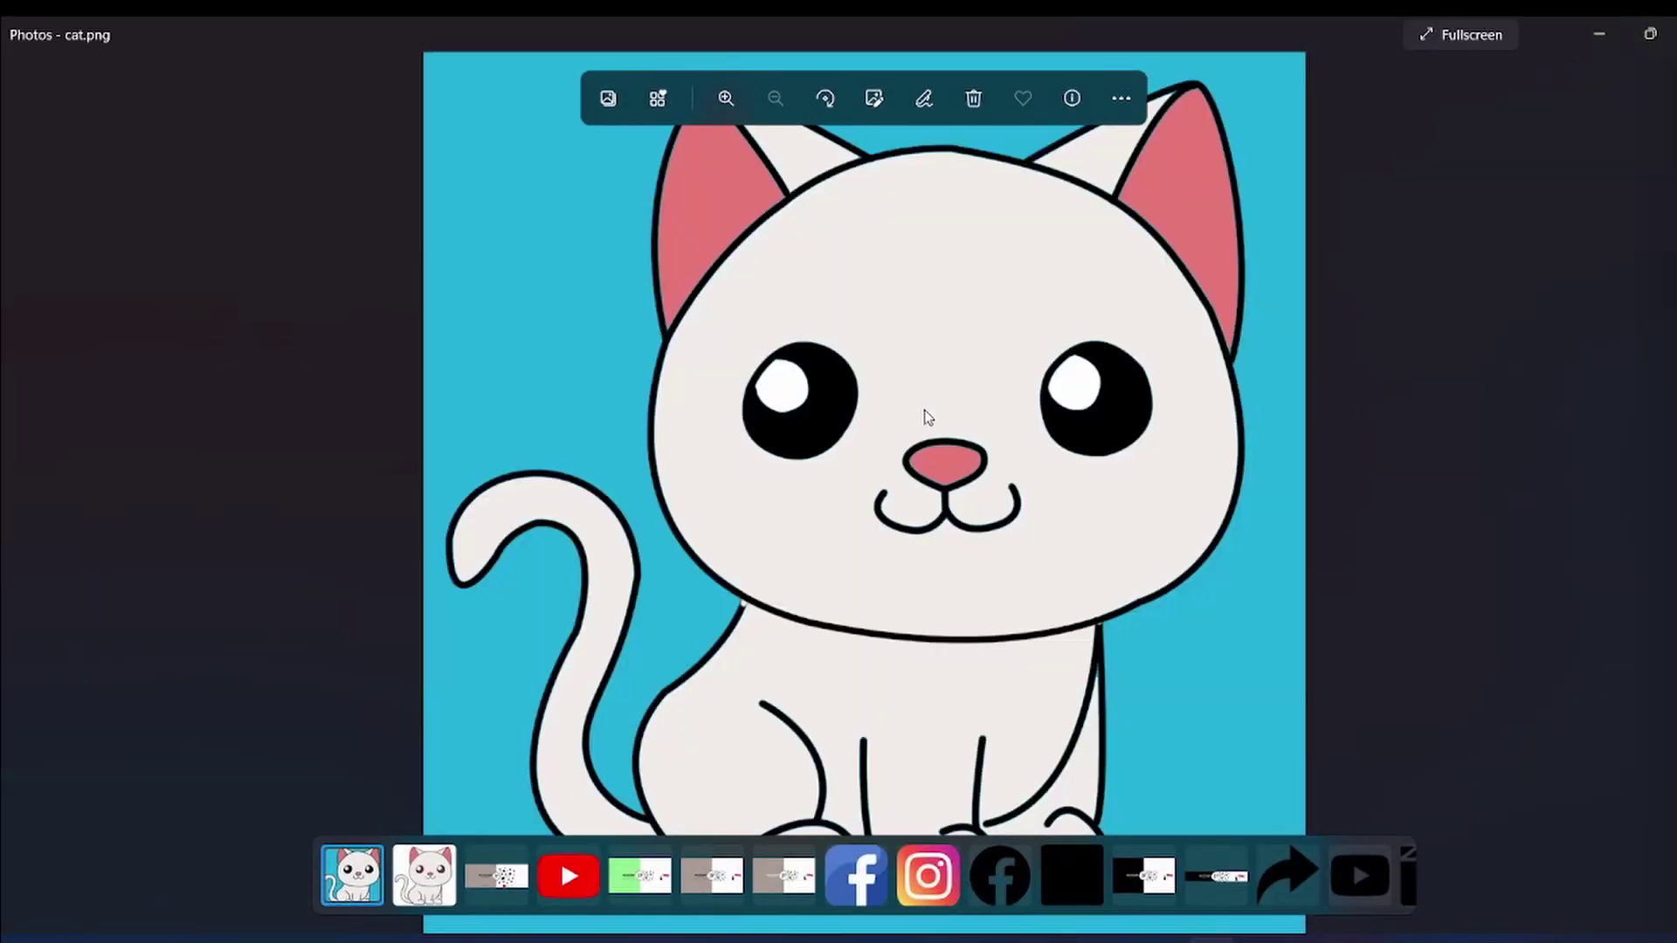